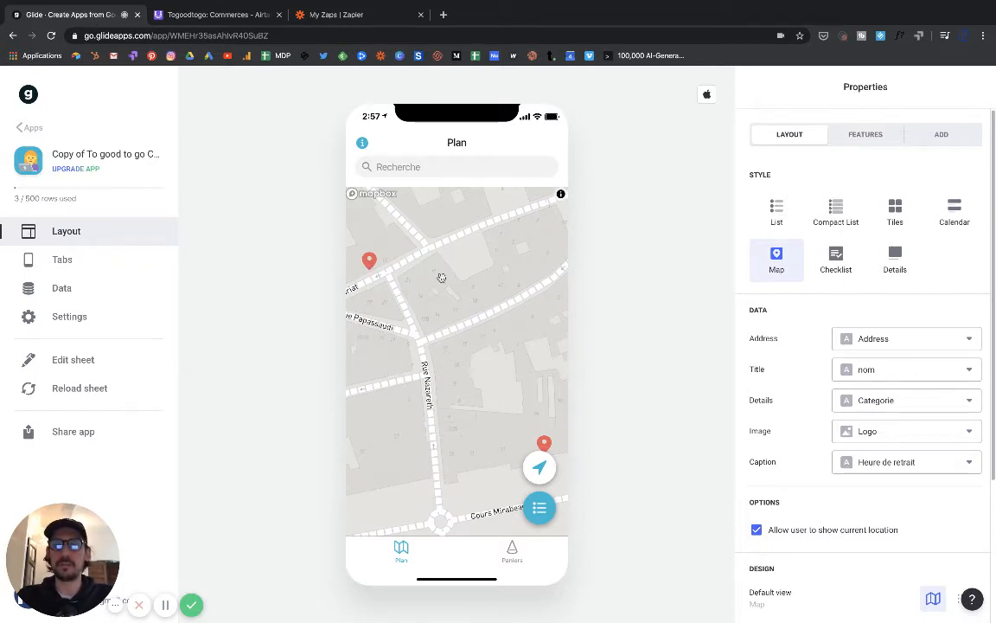
- Open Good Luck Dim's detail screen from its map pin and scroll through its details
click(544, 444)
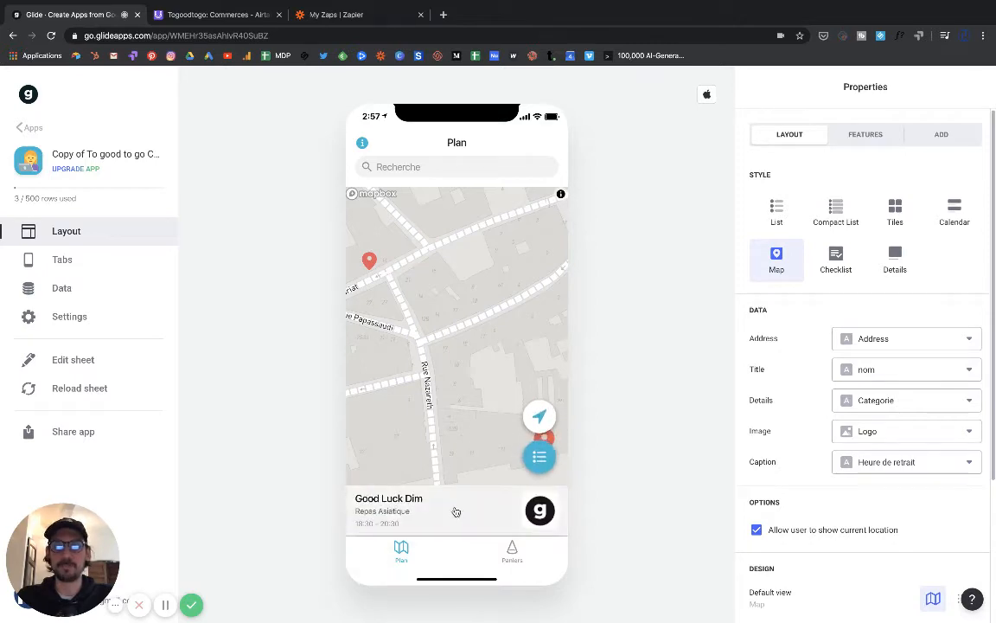
click(454, 510)
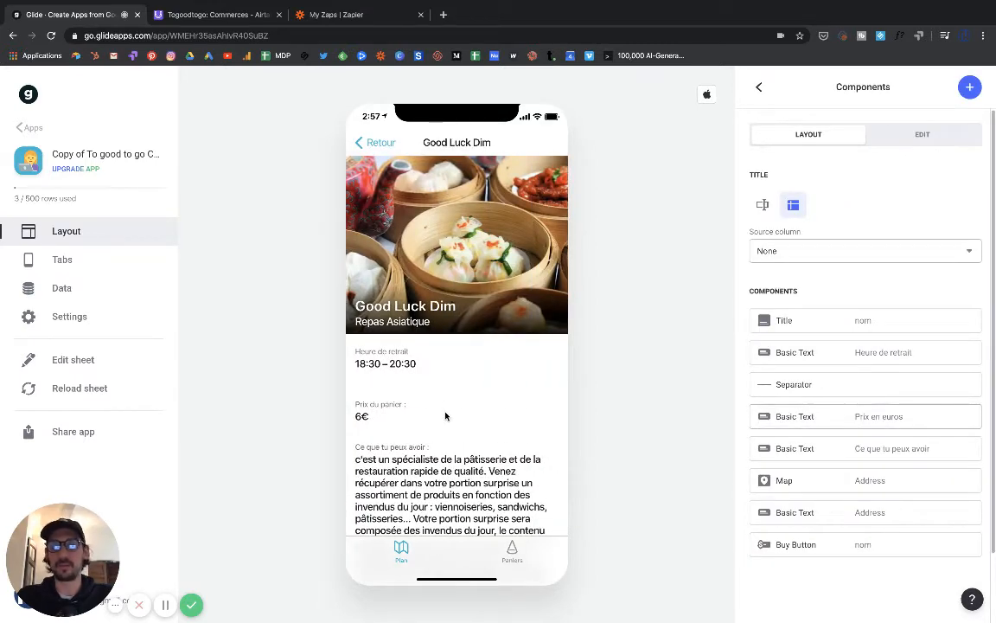
scroll(445, 416, down, 1)
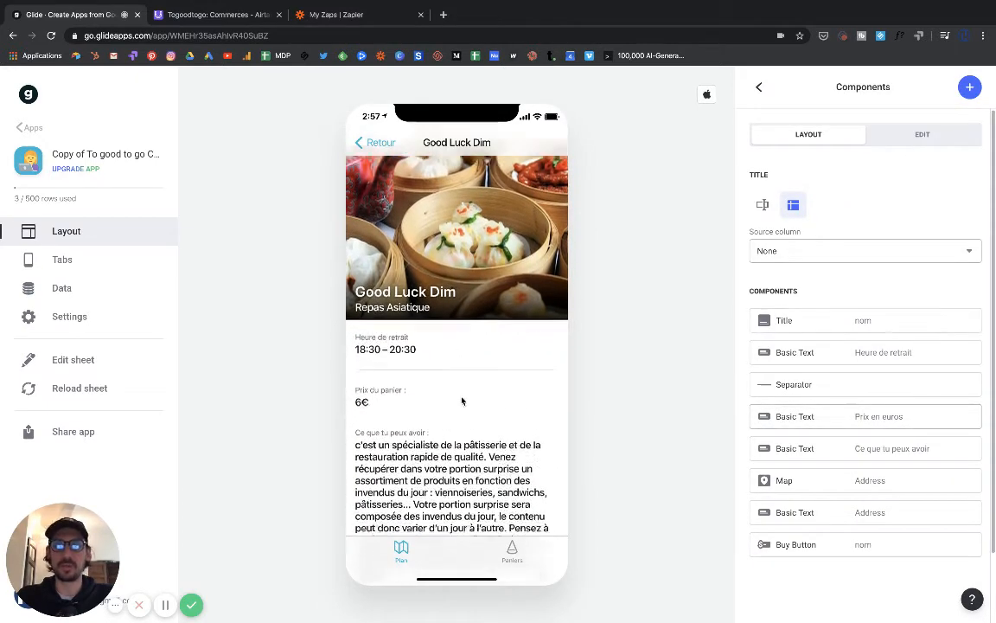
scroll(462, 400, down, 2)
scroll(442, 433, down, 5)
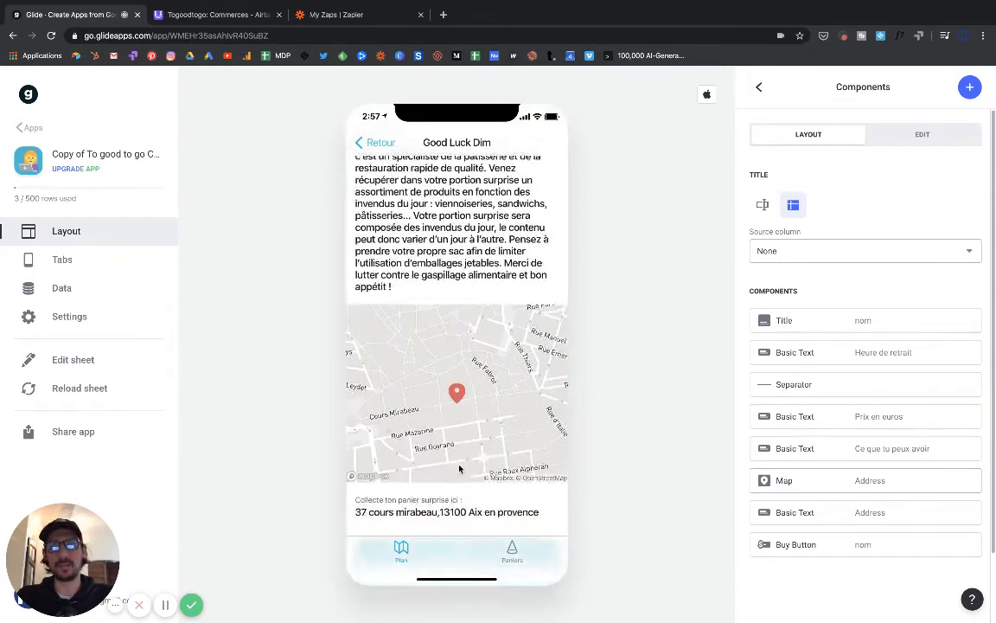
scroll(459, 469, up, 8)
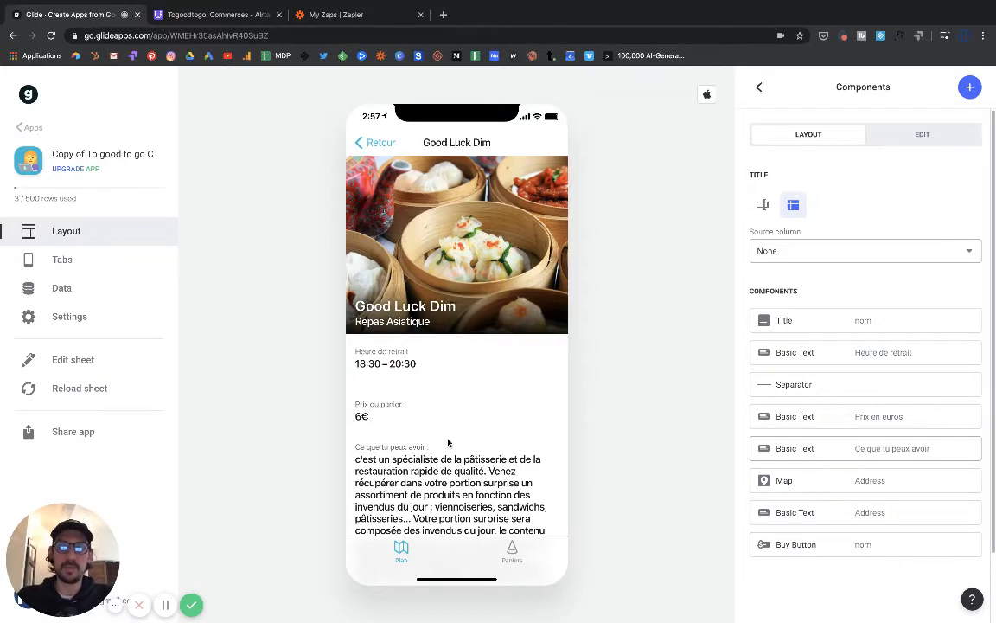
scroll(448, 443, down, 8)
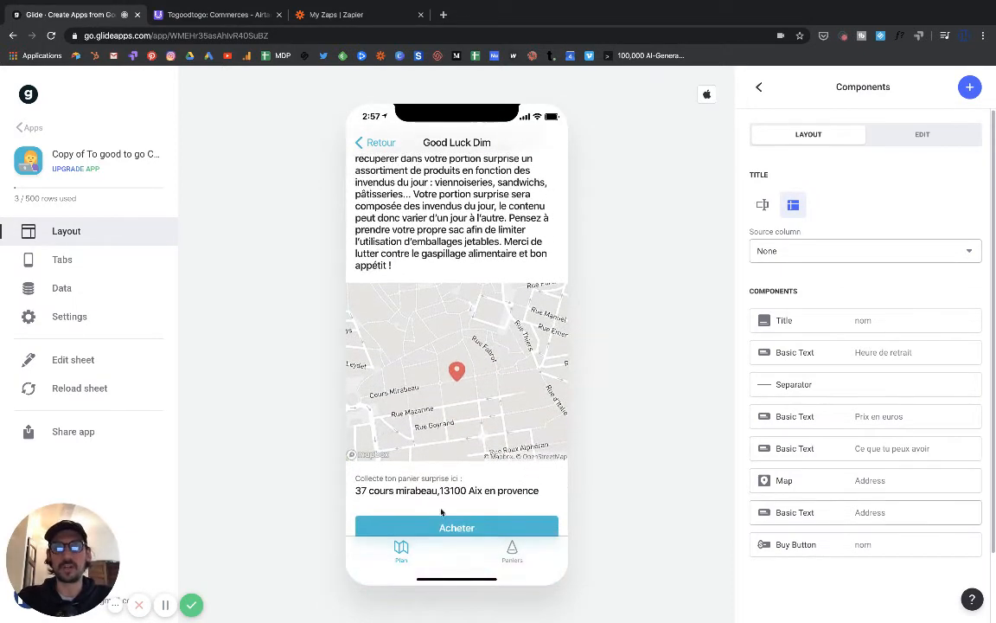
- Preview the Paniers list, then return to the Good Luck Dim details
click(510, 551)
click(402, 554)
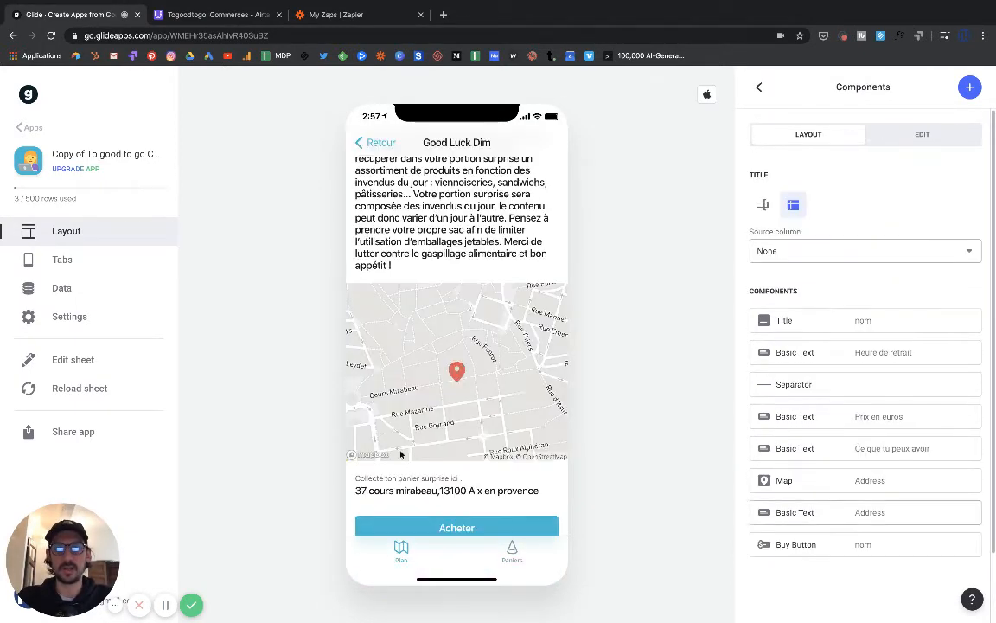
scroll(398, 458, down, 1)
- Try the Acheter checkout, cancel it, and scroll back over the detail screen
click(457, 515)
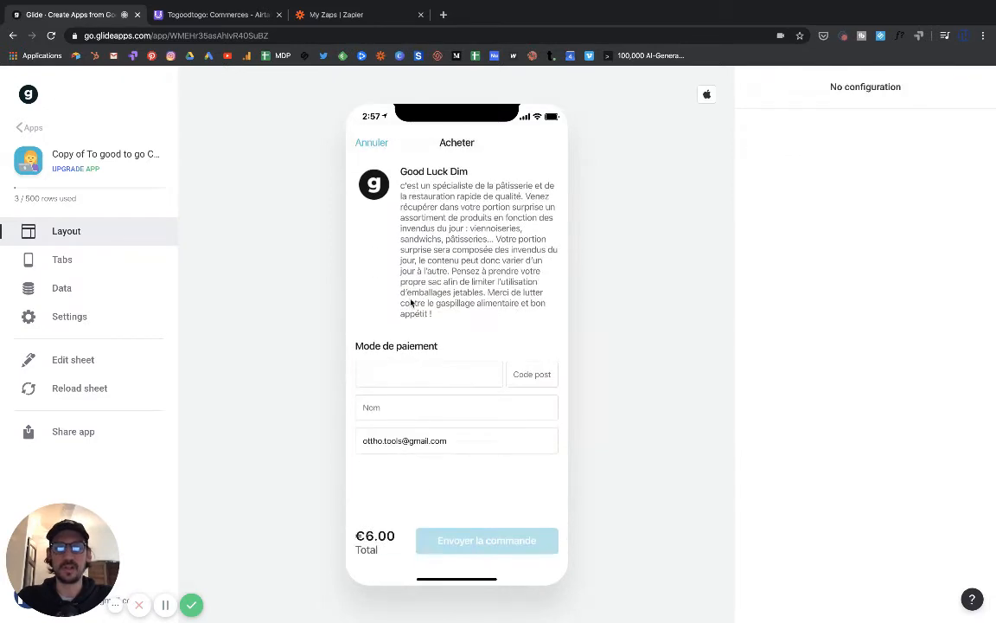
click(372, 143)
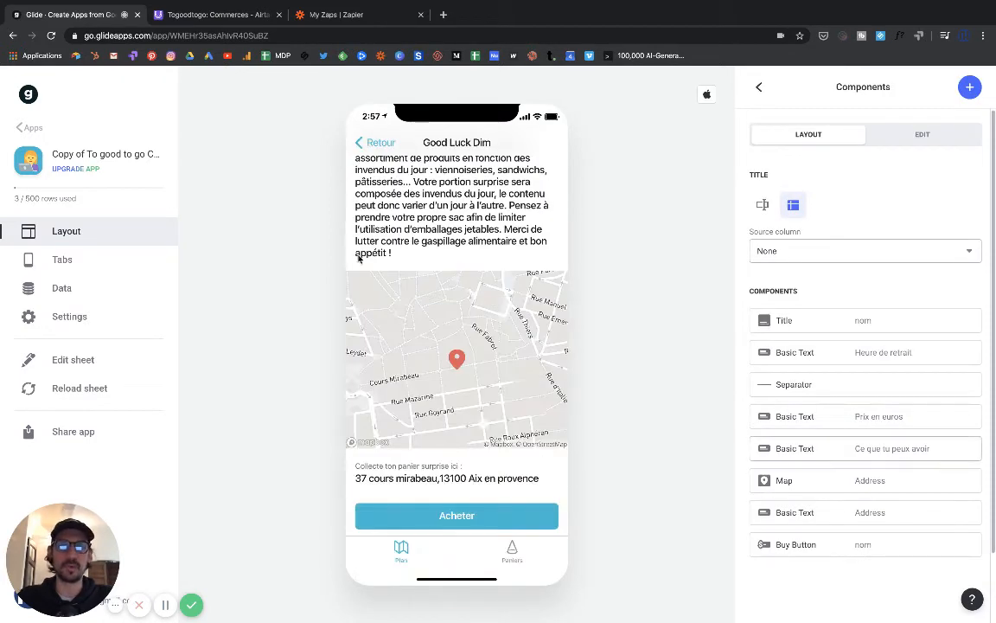
scroll(358, 259, up, 10)
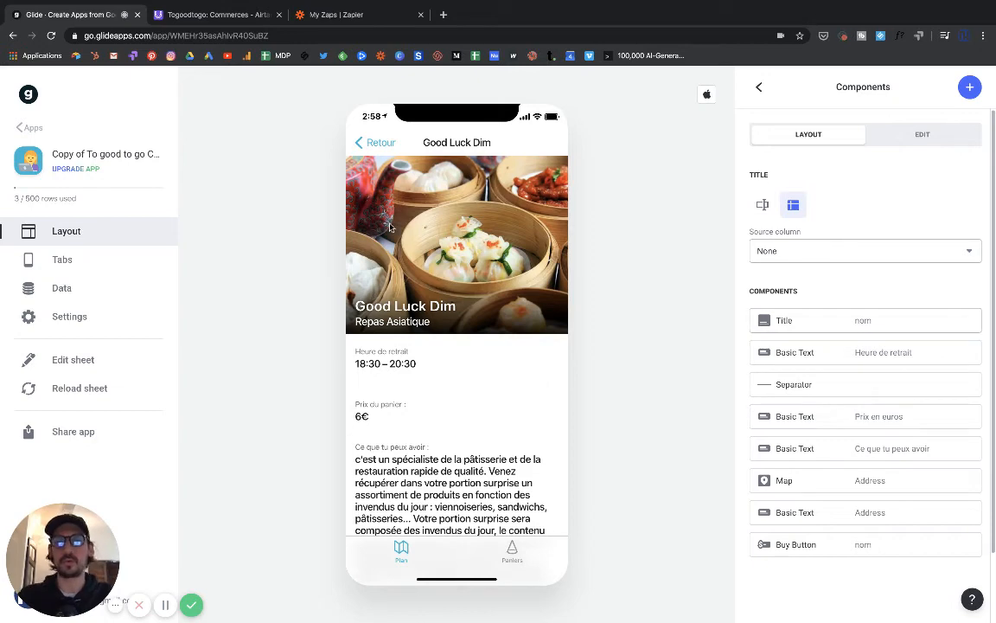
scroll(452, 429, down, 1)
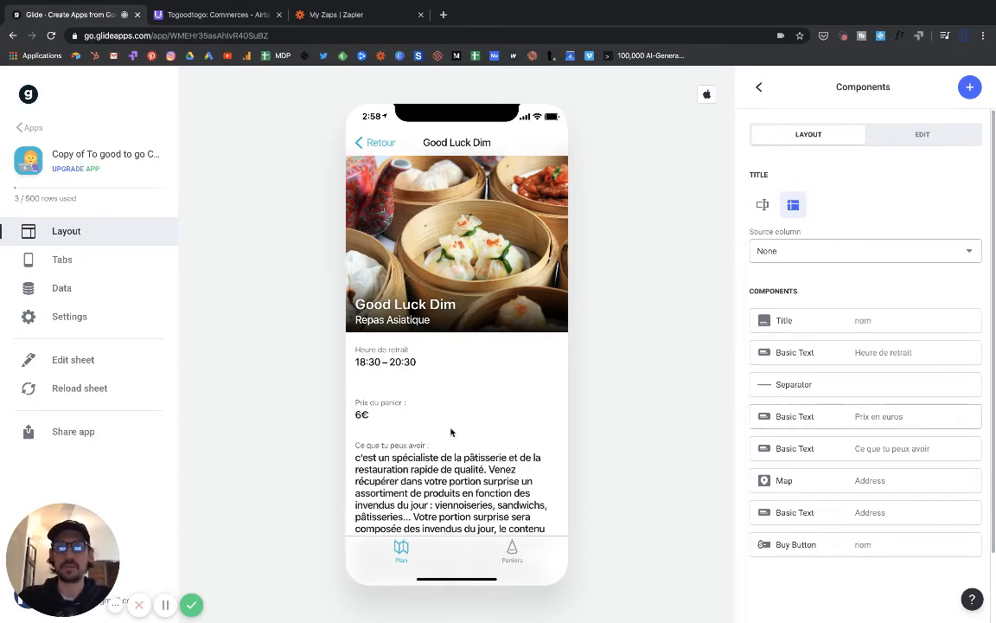
scroll(450, 431, down, 3)
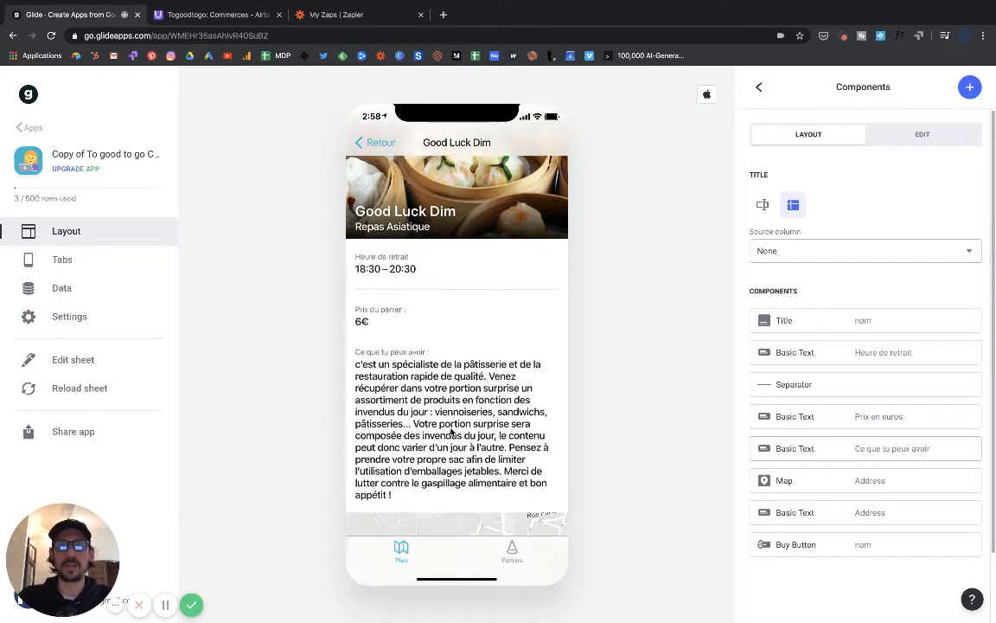
scroll(450, 432, down, 2)
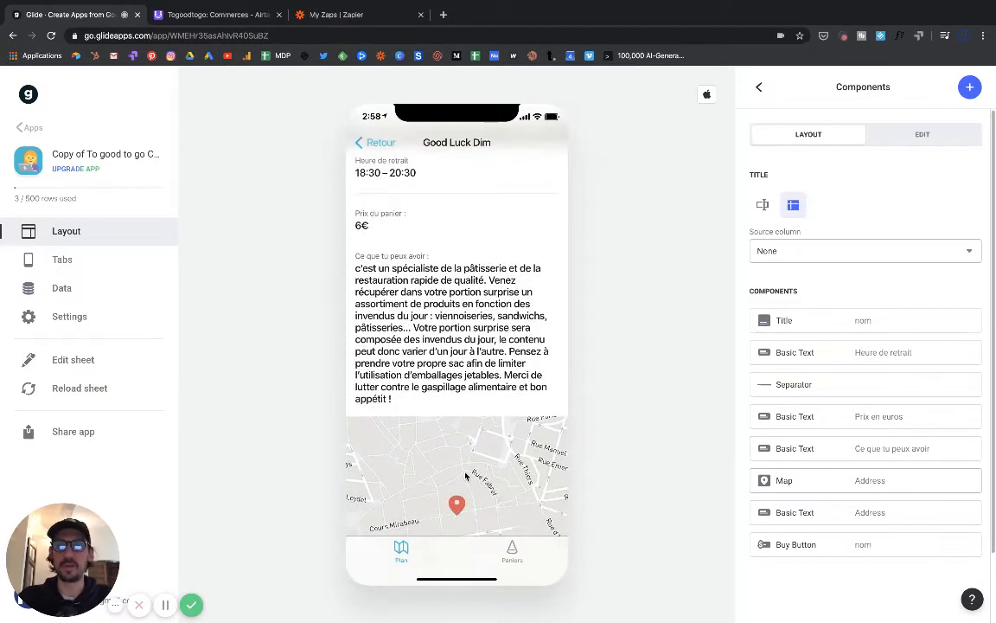
scroll(418, 424, down, 1)
scroll(466, 476, down, 2)
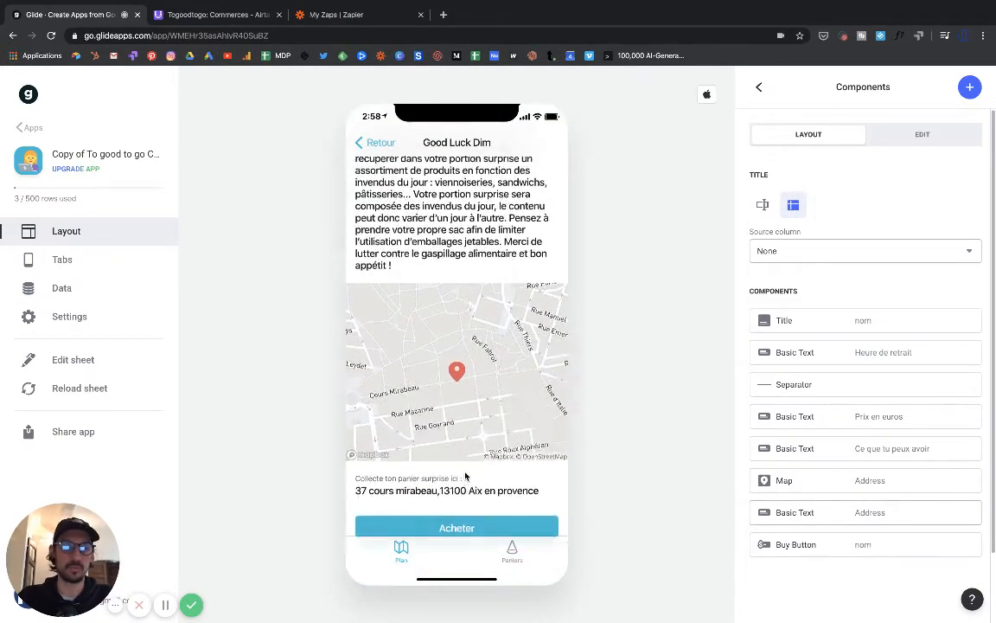
scroll(465, 476, up, 10)
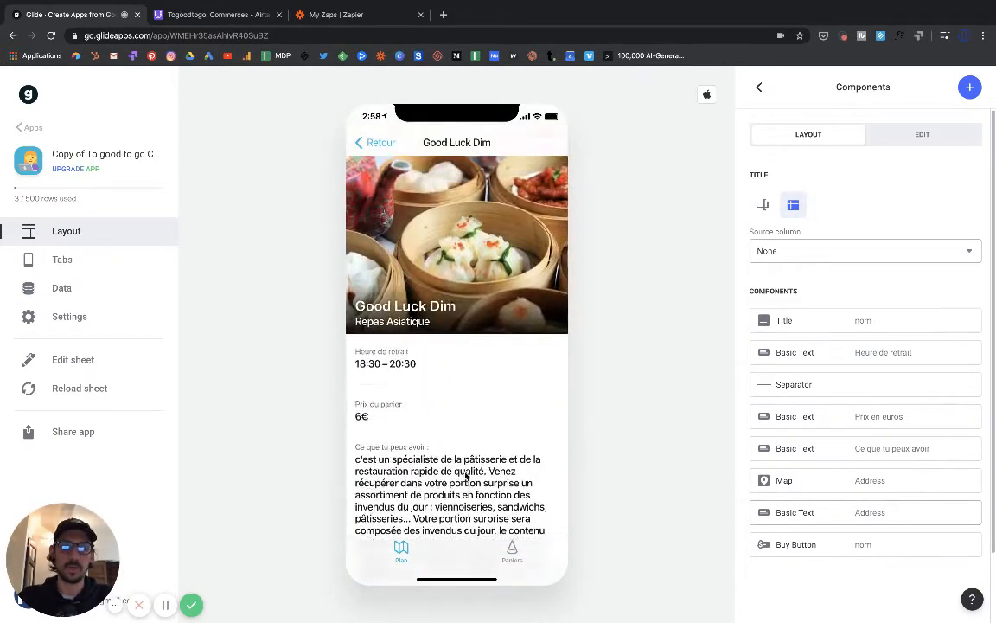
- Open the TGTG V1 spreadsheet from Glide's Edit sheet and add a blank sheet
click(73, 362)
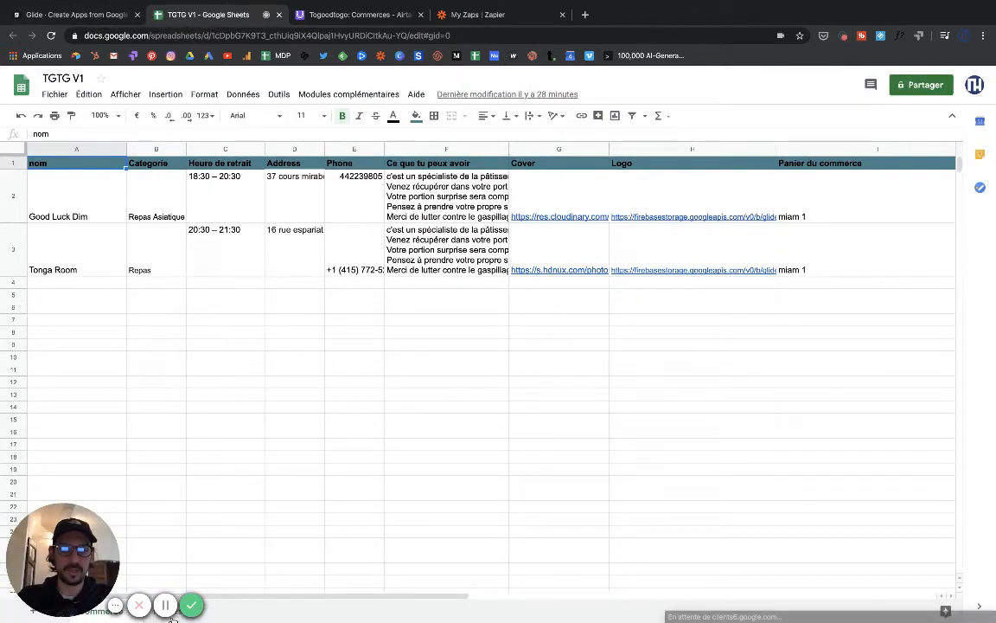
mouse_move(83, 565)
mouse_down()
mouse_move(83, 495)
mouse_move(83, 564)
mouse_up()
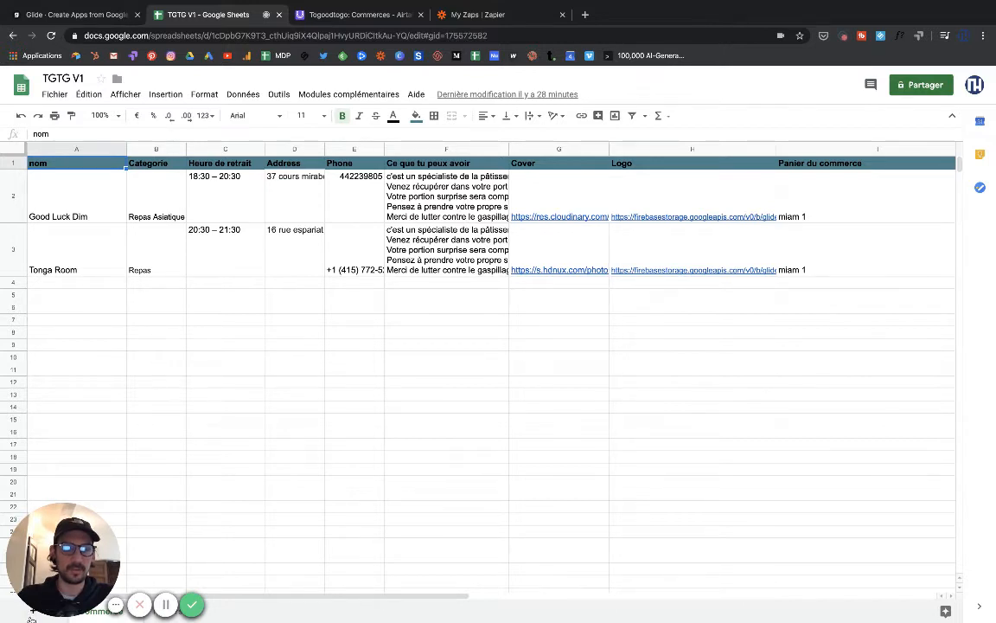
click(32, 611)
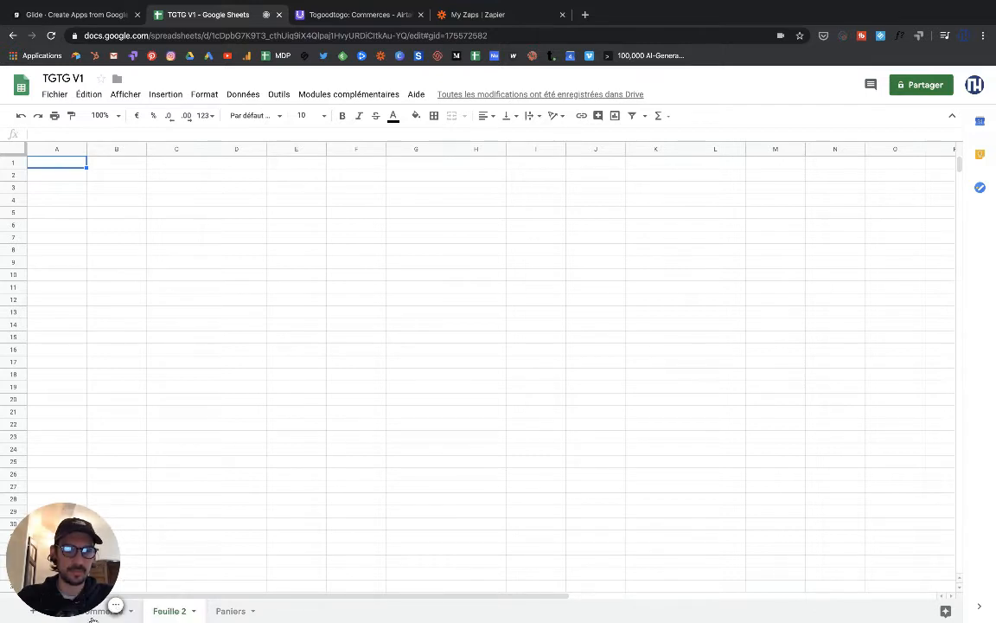
- Rename the Feuille 2 tab to 'Utilisateur pro'
double_click(172, 612)
text(U)
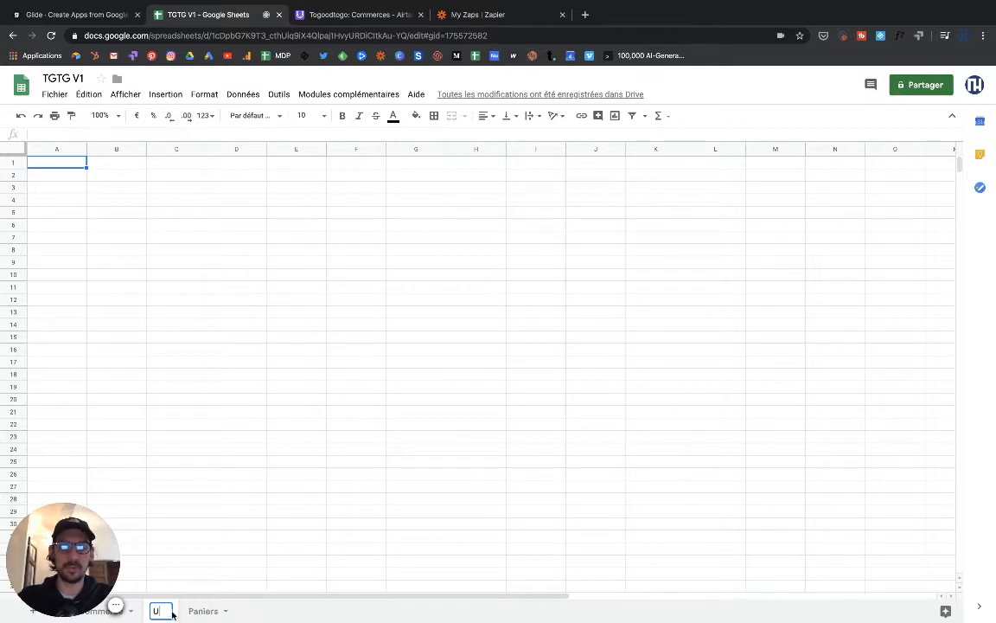
text(tilisar)
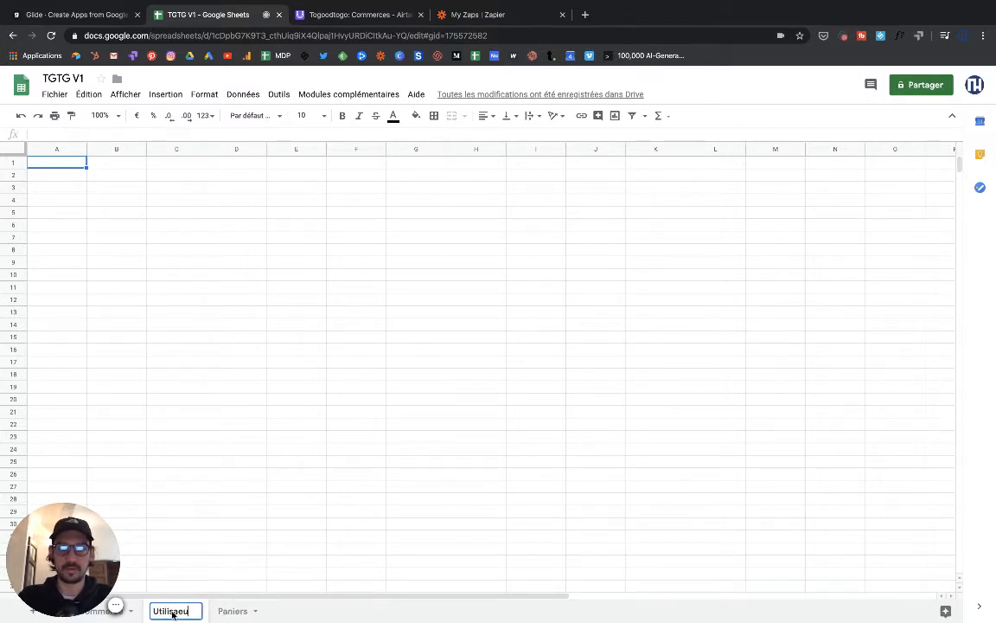
key(BackSpace)
key(BackSpace)
text(ateur)
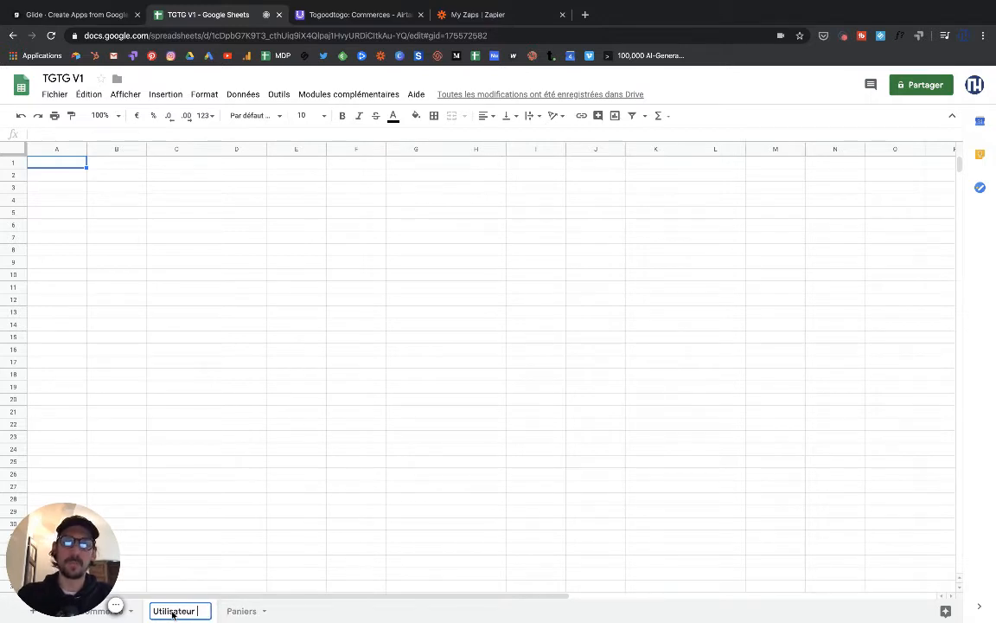
text( pro)
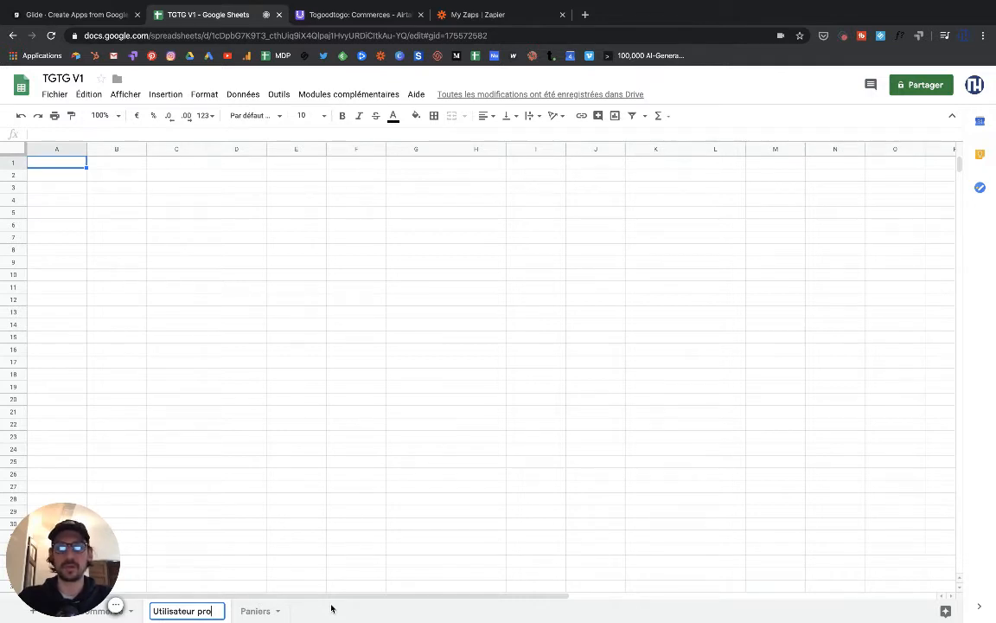
key(Return)
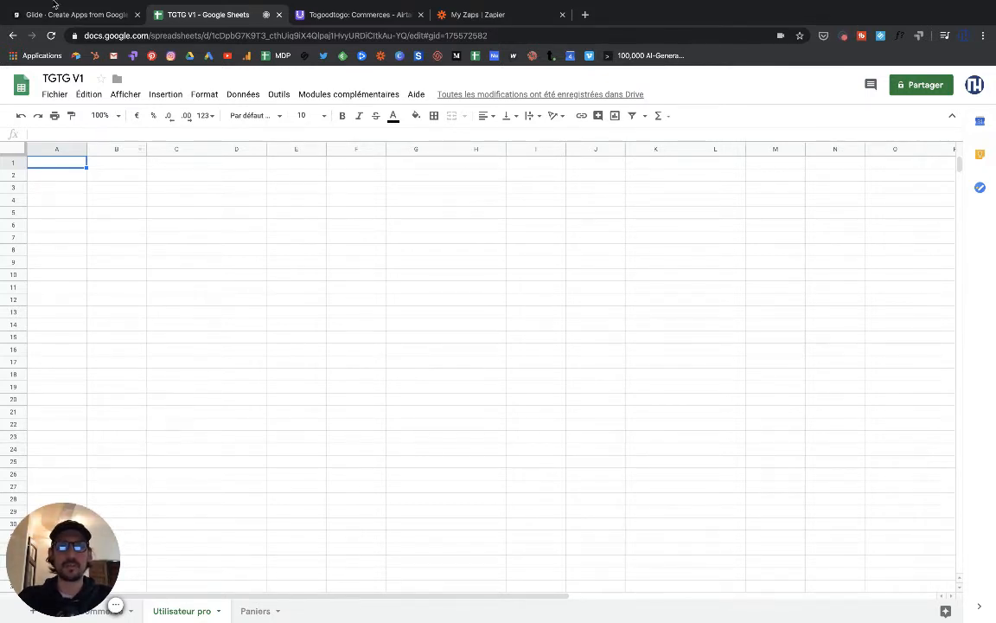
click(65, 15)
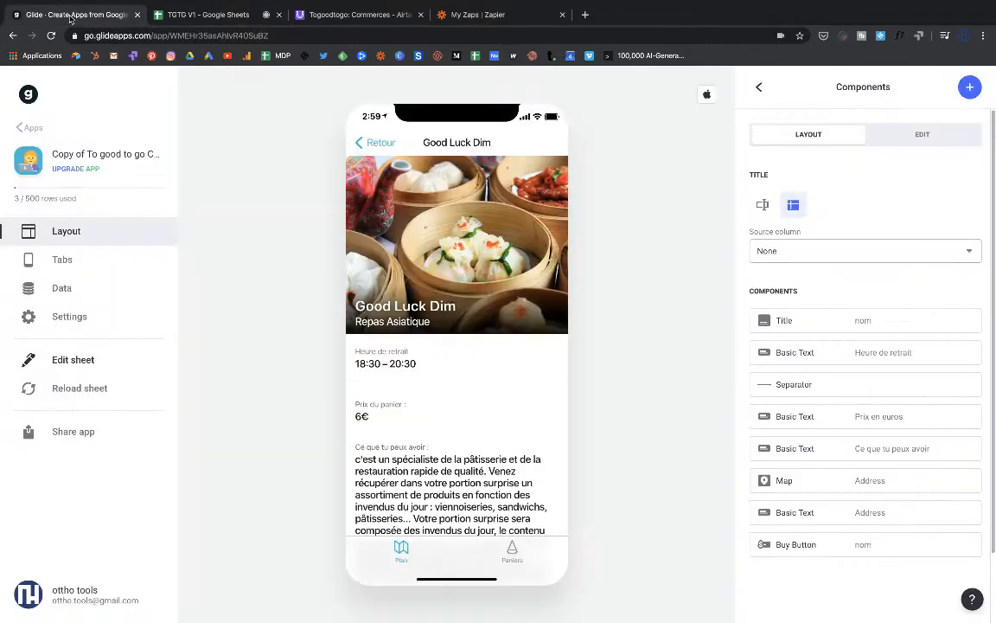
scroll(425, 360, down, 5)
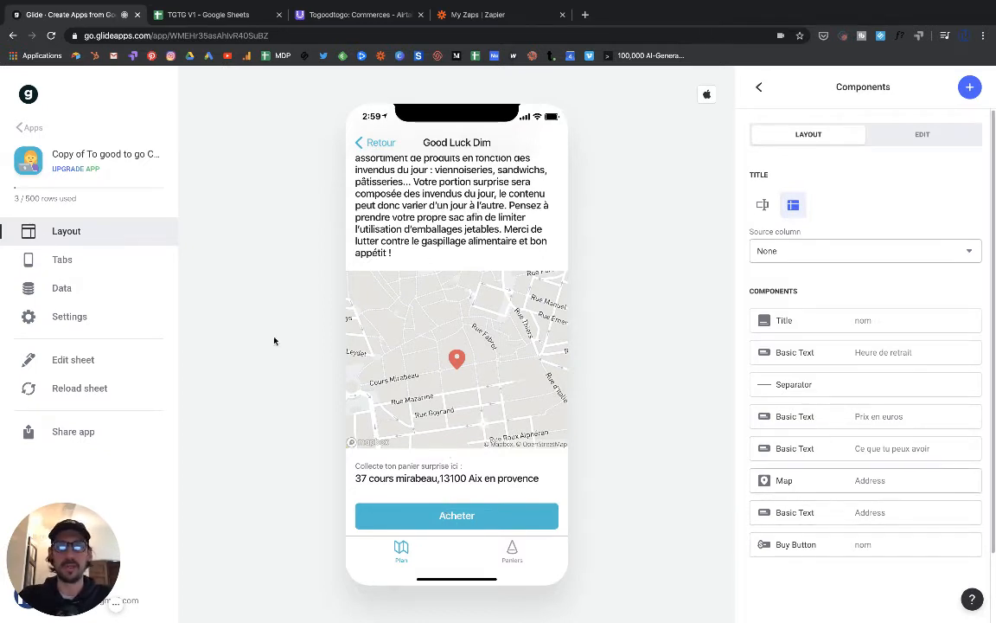
click(176, 21)
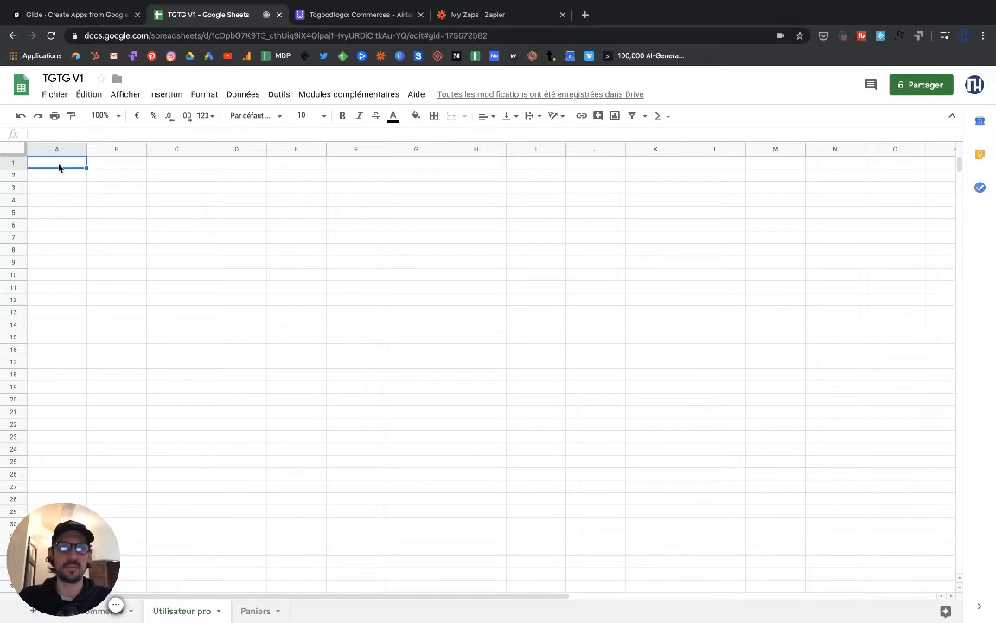
- Replace the A1 header Prénom with Email
text(P)
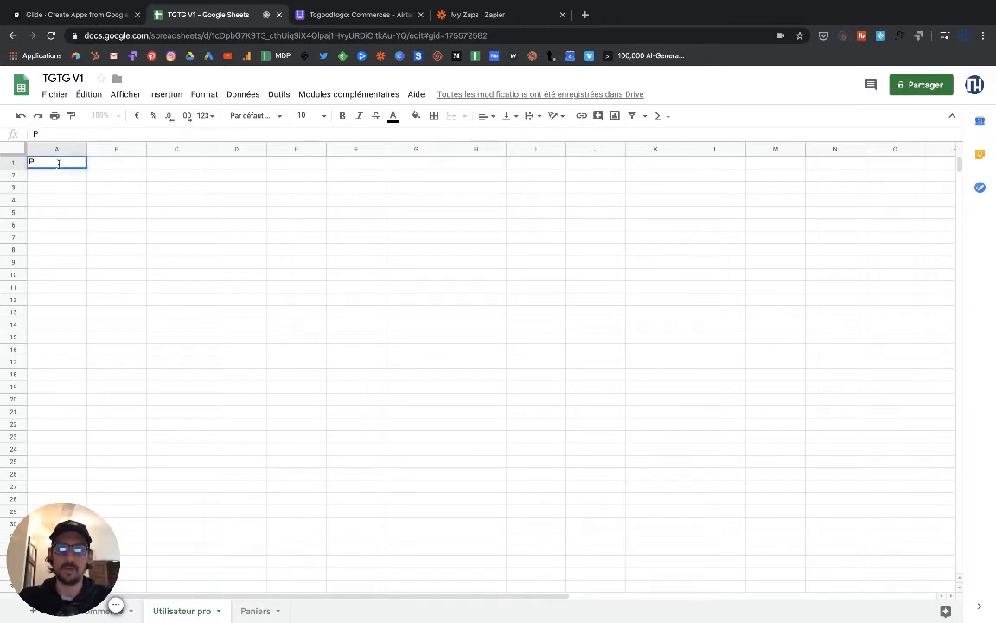
text(rénom)
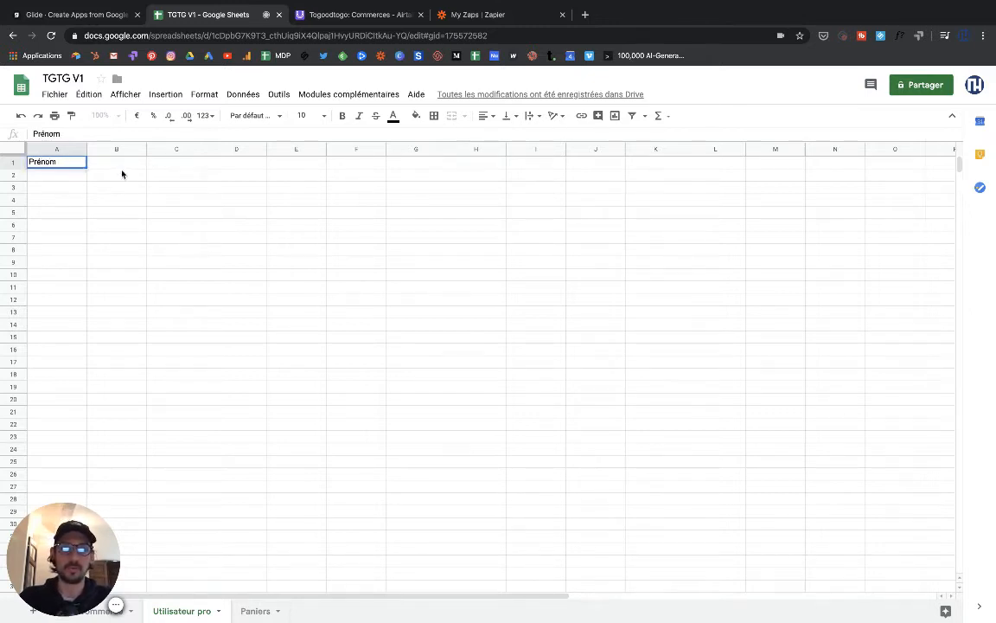
click(121, 172)
click(122, 167)
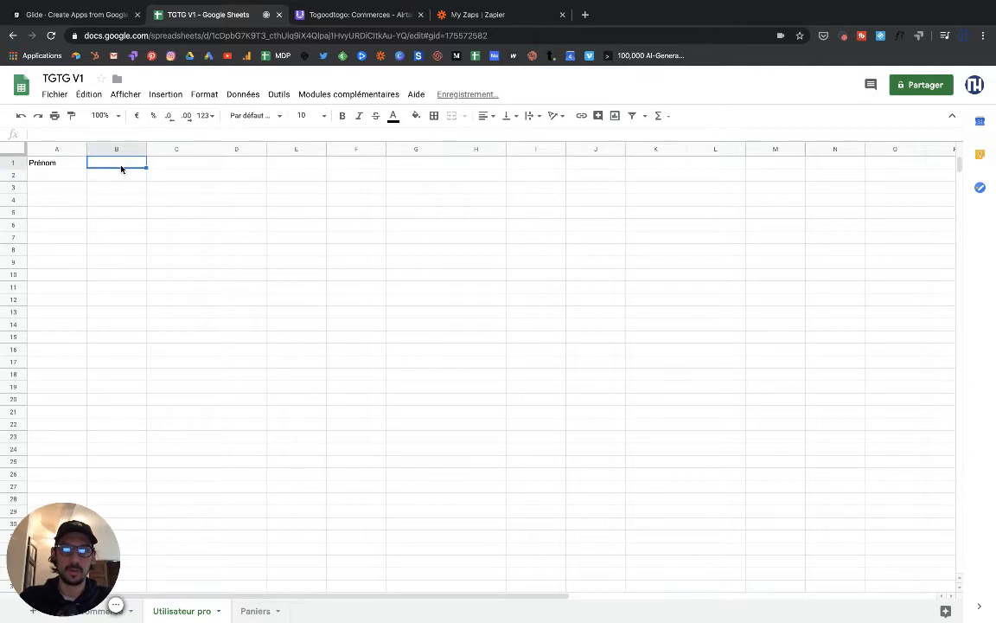
double_click(55, 161)
double_click(56, 162)
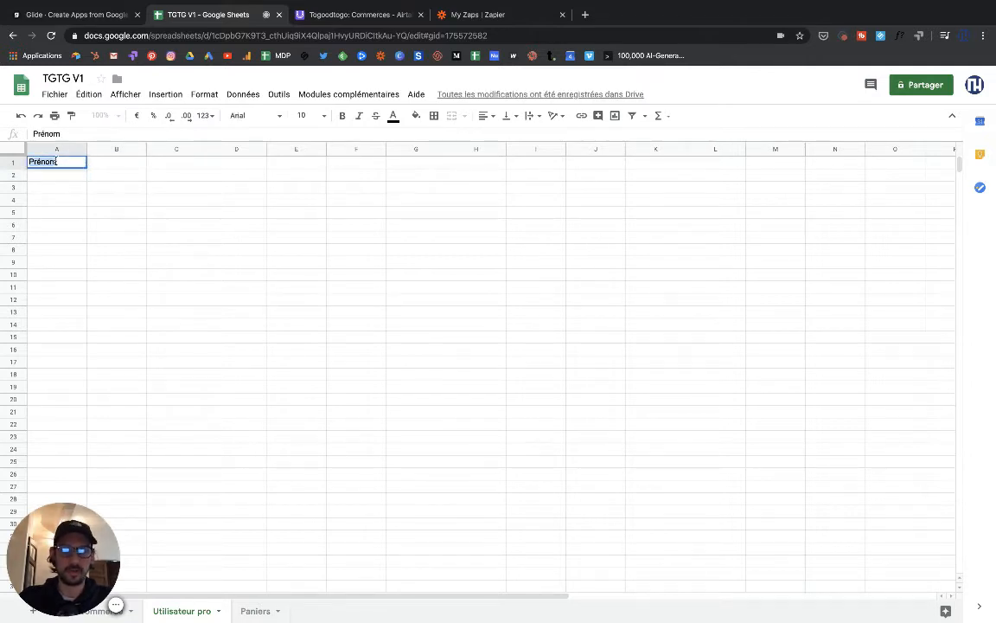
text(Email)
click(127, 168)
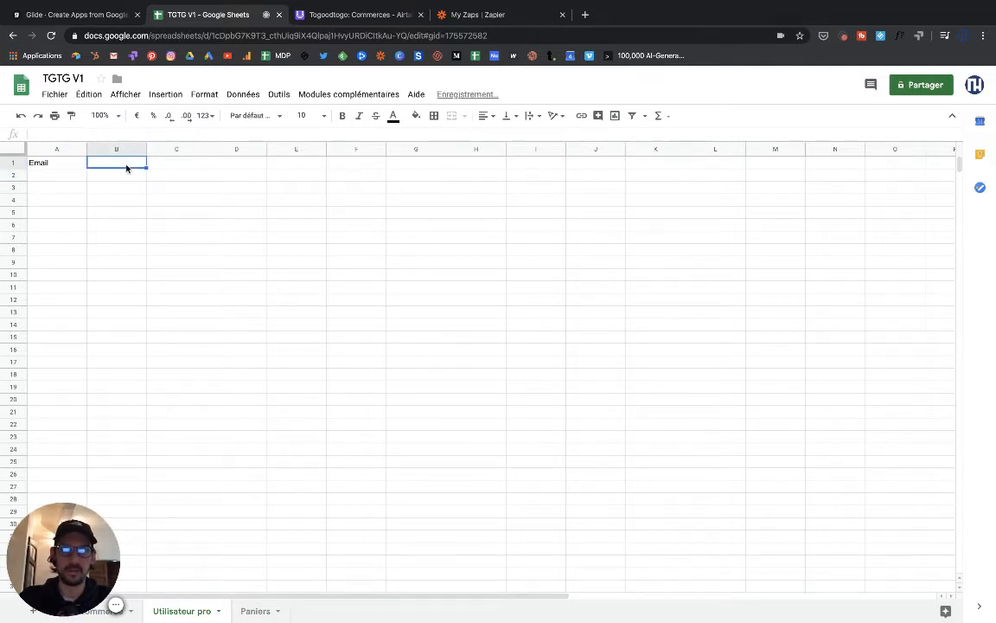
- Set B1 to Prénom and C1 to Nom, then go back to the Glide editor
text(Nom)
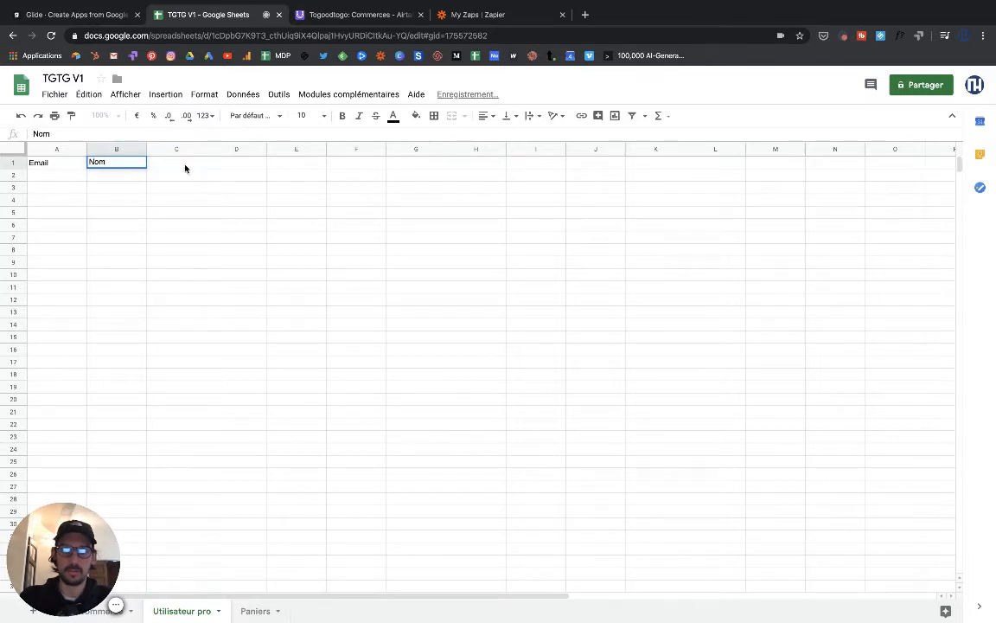
click(186, 167)
double_click(110, 163)
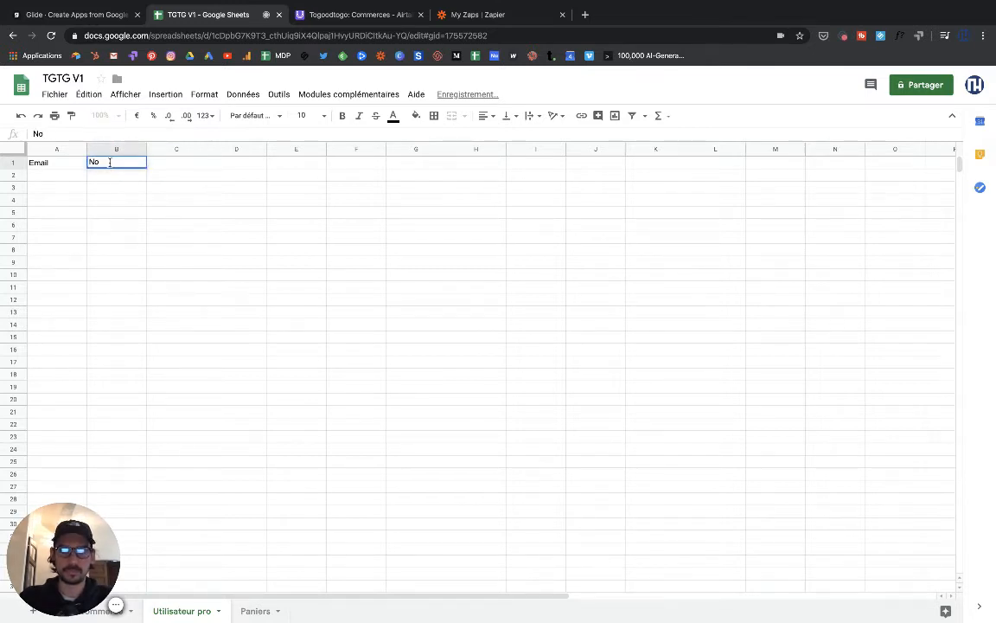
key(BackSpace)
key(BackSpace)
text(Prénom)
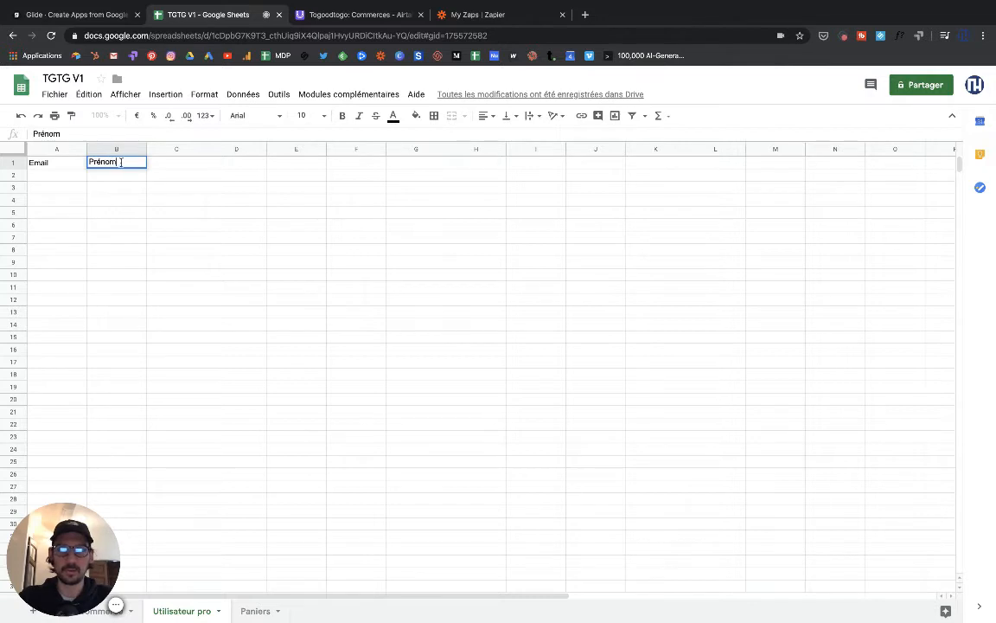
click(162, 165)
text(No)
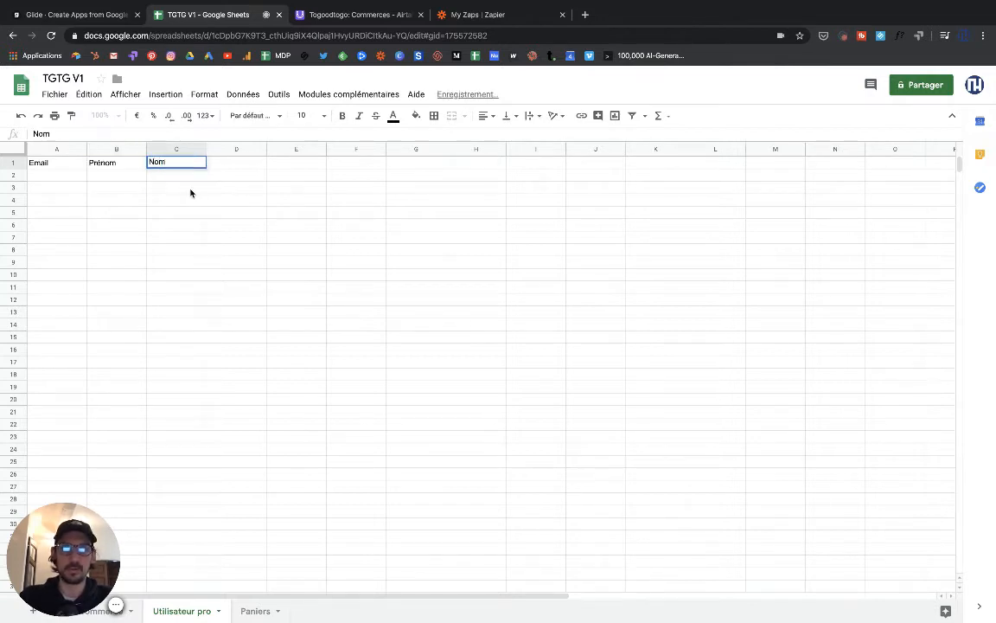
text(m)
key(Return)
click(50, 173)
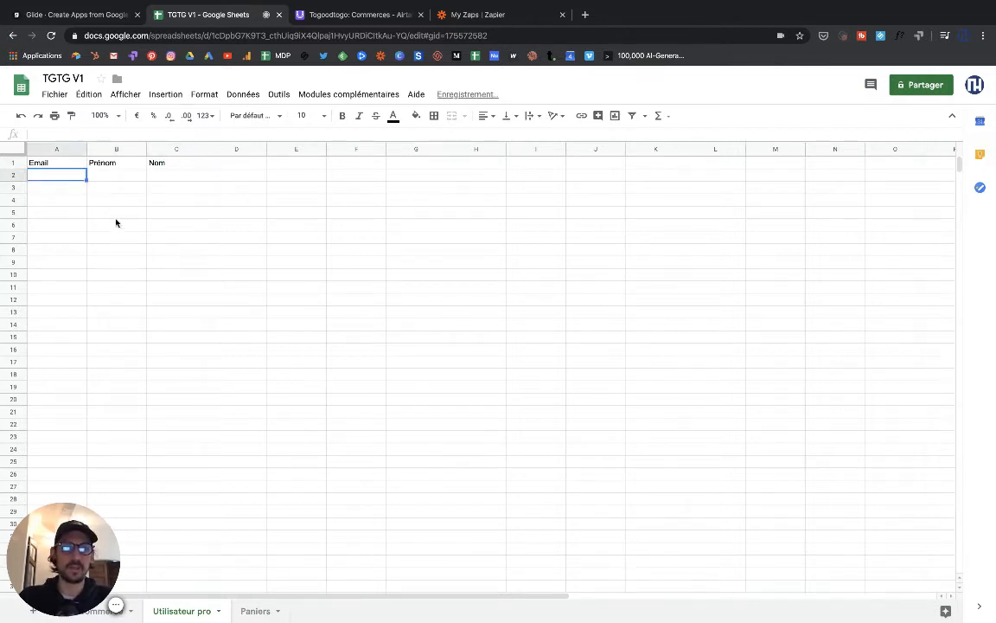
click(78, 14)
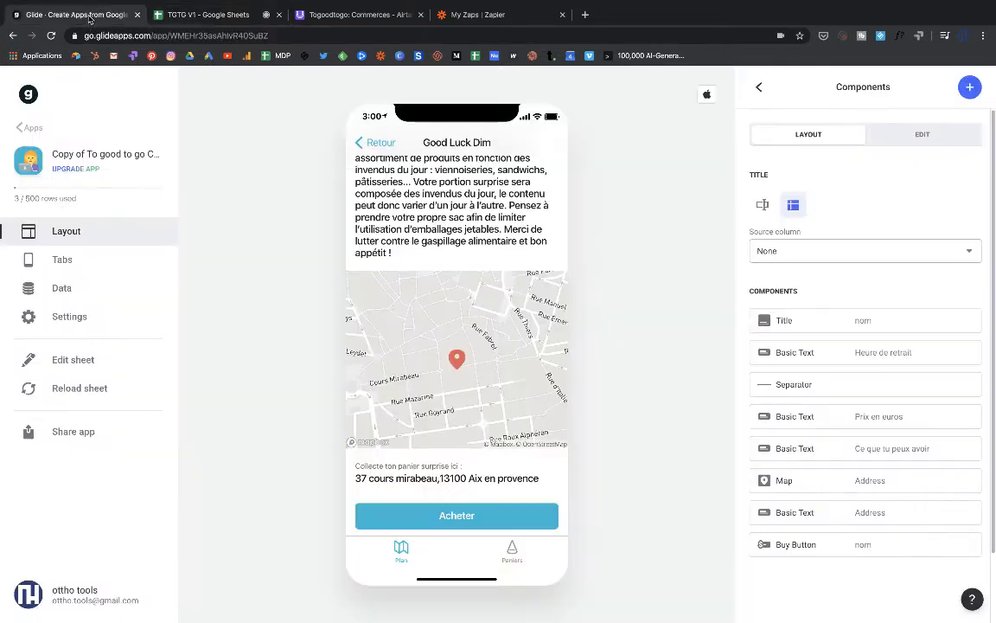
- Reload the sheet and open the Good Luck Dim detail screen
click(76, 388)
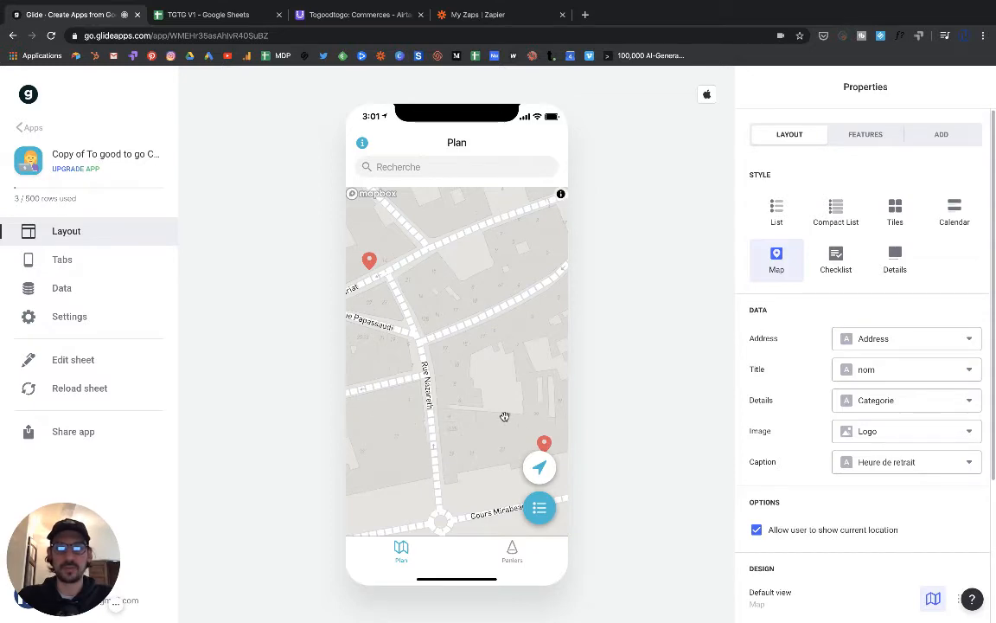
click(543, 443)
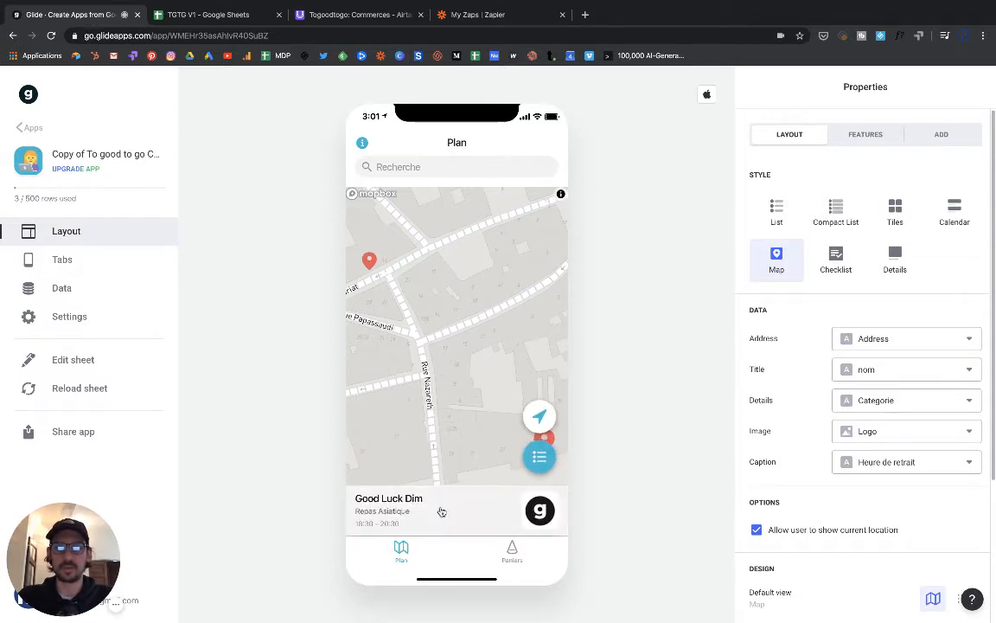
click(441, 512)
scroll(395, 432, down, 5)
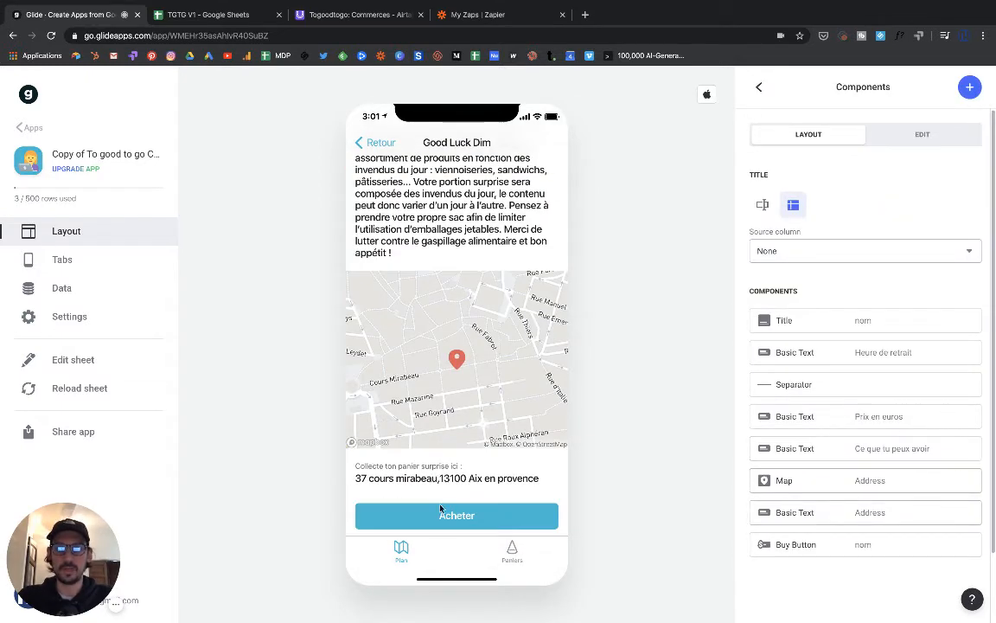
- Add a Form Button component to the screen, keeping its action as Form
click(967, 88)
scroll(888, 301, down, 2)
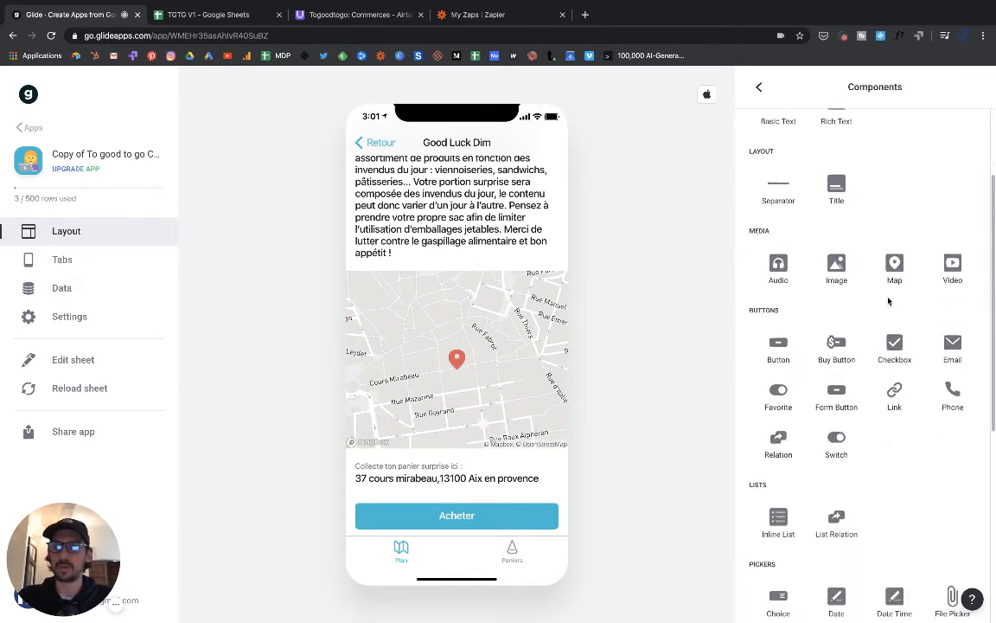
scroll(888, 301, down, 4)
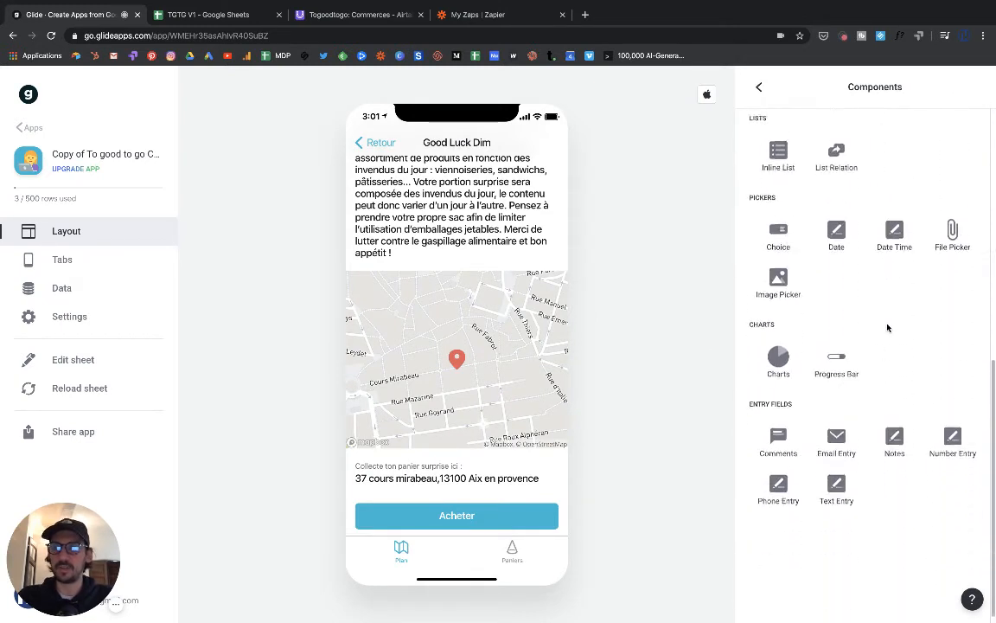
scroll(887, 327, up, 5)
click(835, 214)
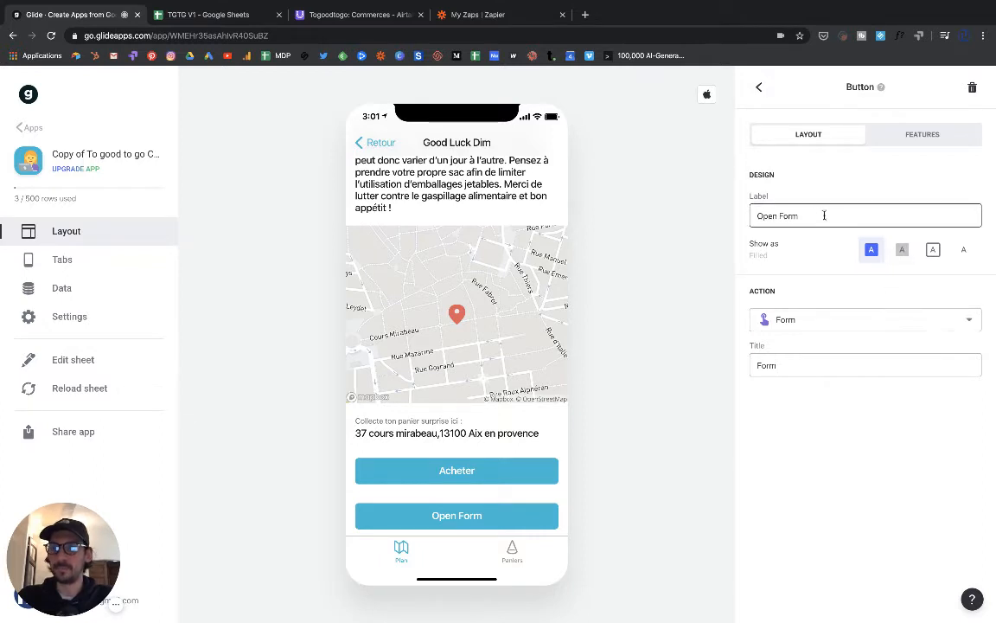
click(858, 319)
click(857, 318)
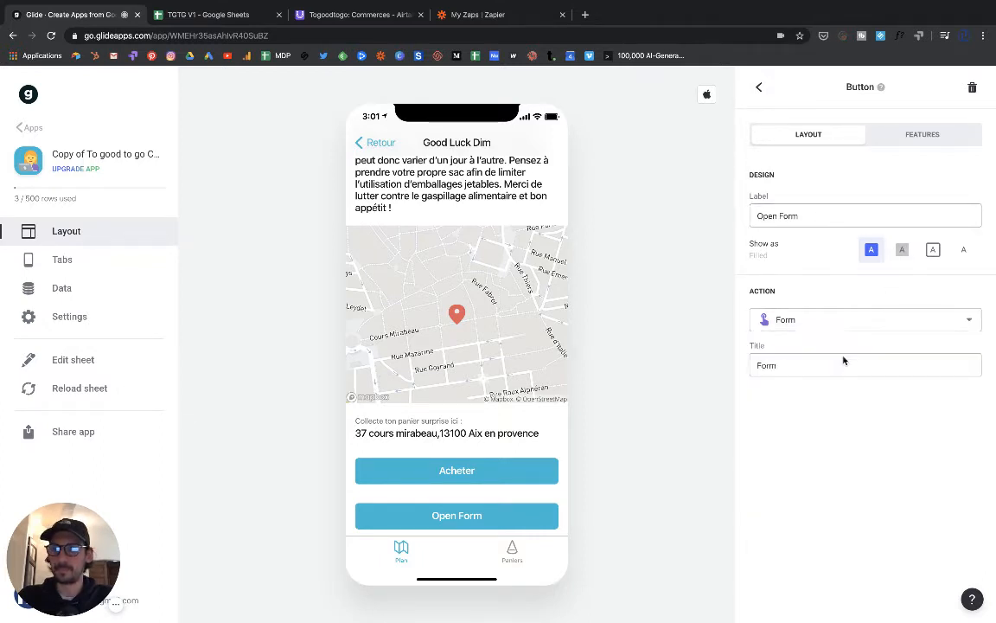
- Preview the form's Email, Prénom and Nom fields and return to the button settings
click(844, 216)
key(ctrl+shift+Left)
key(ctrl+shift+Left)
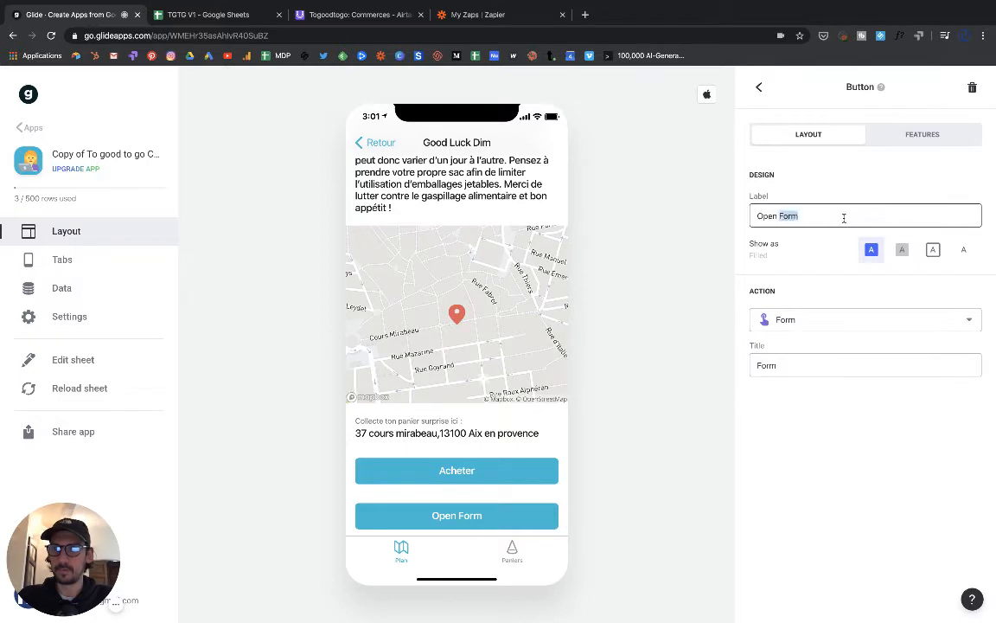
click(498, 519)
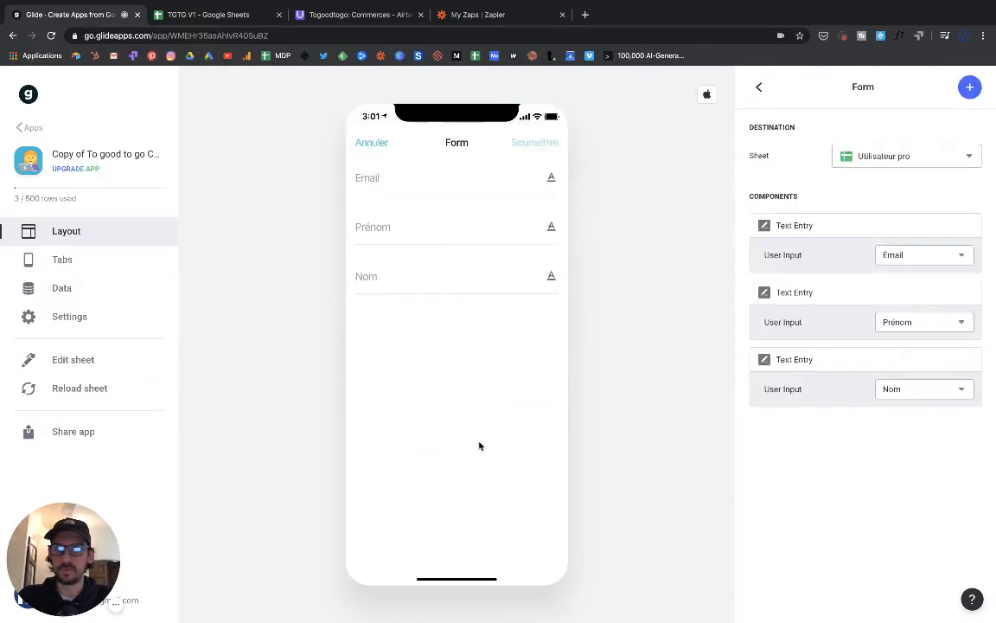
click(760, 89)
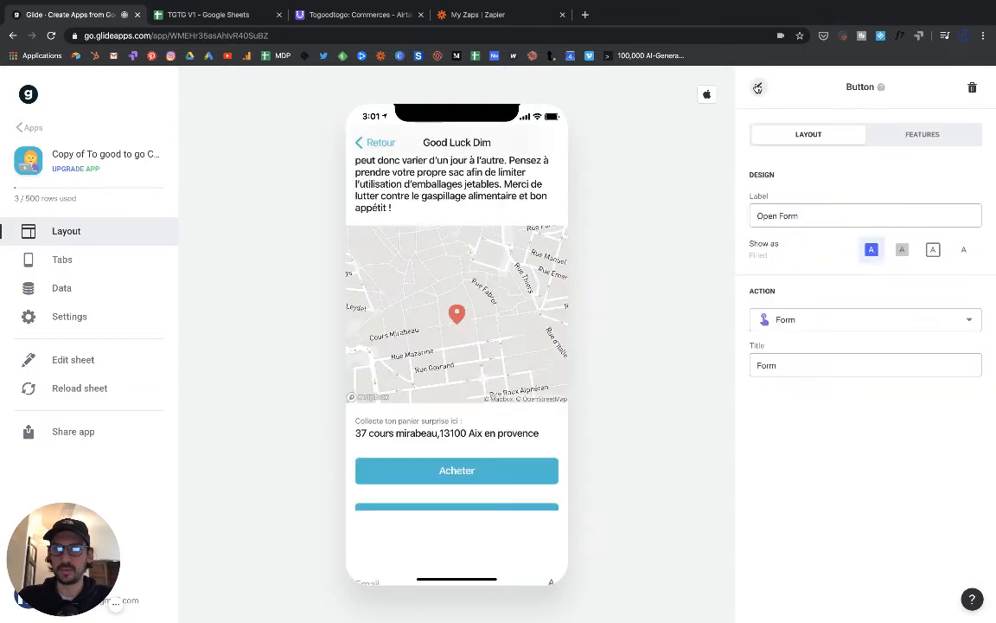
double_click(792, 366)
- Relabel the form button 'Inscrire son commerce'
click(797, 216)
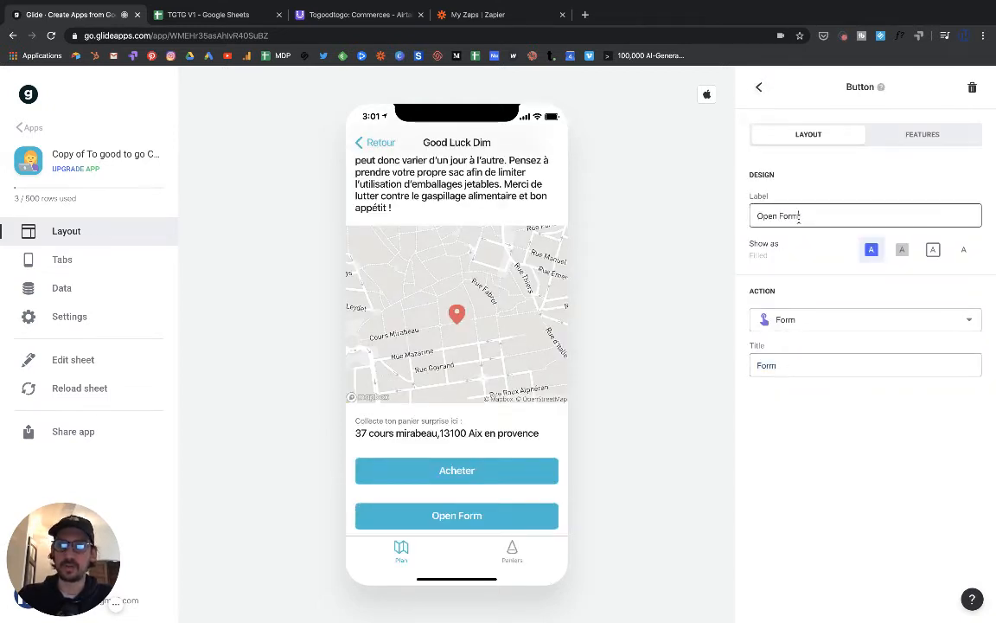
triple_click(799, 217)
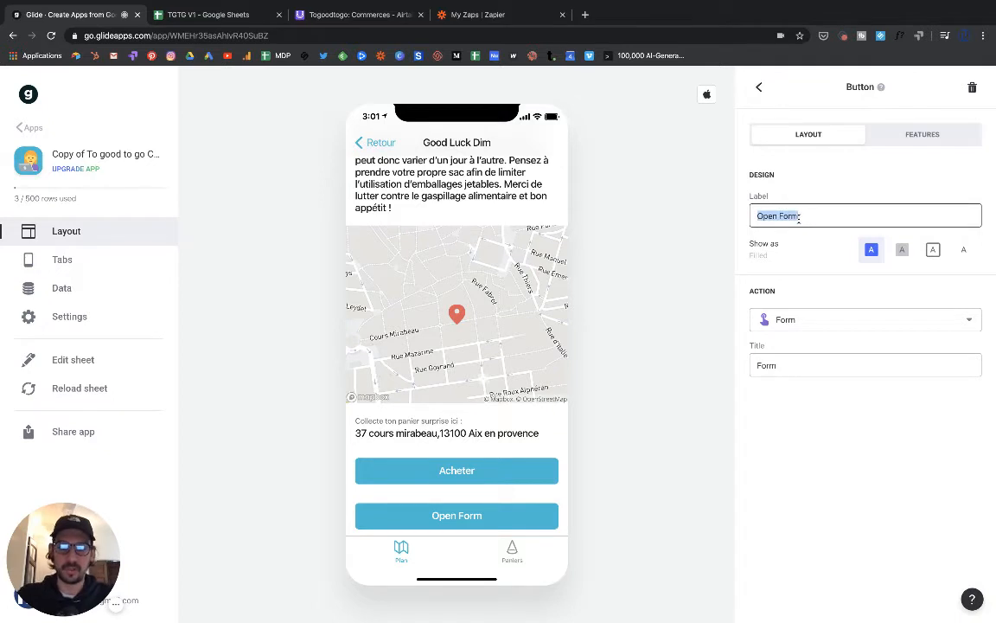
text(Inscriv)
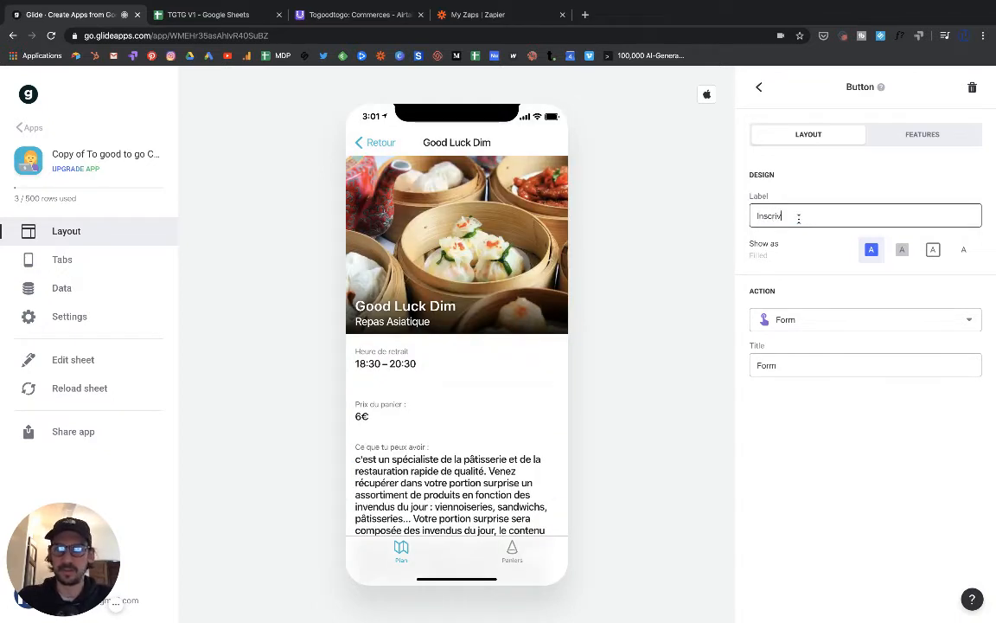
key(BackSpace)
key(BackSpace)
key(BackSpace)
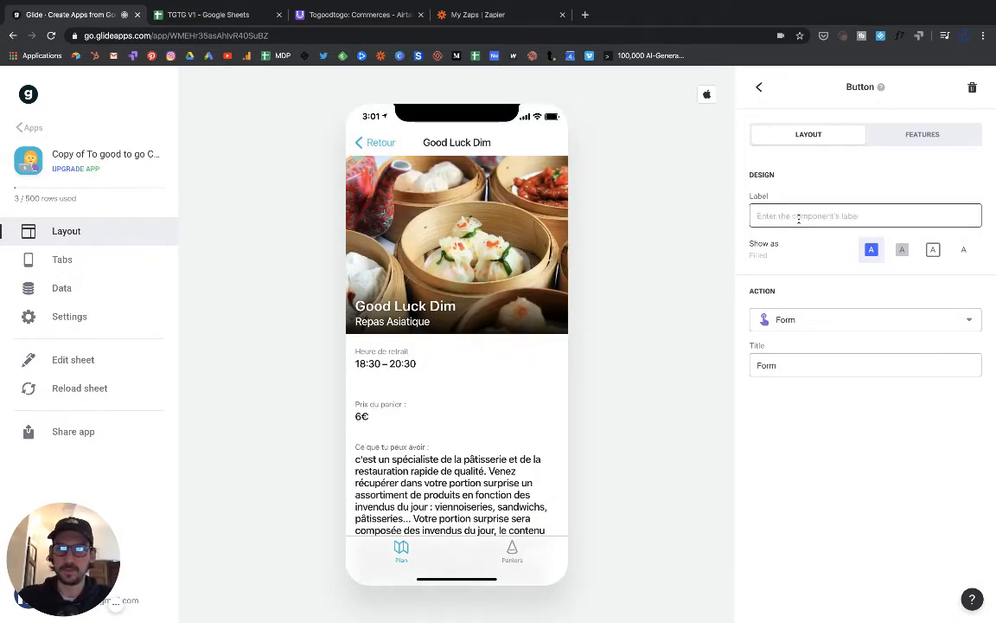
text(Insc)
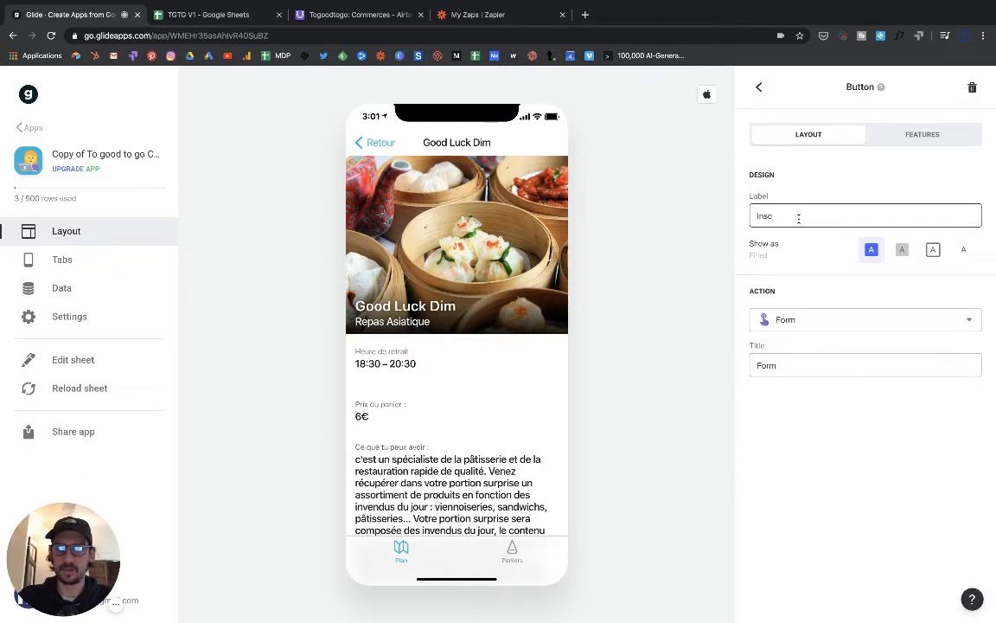
text(rire s)
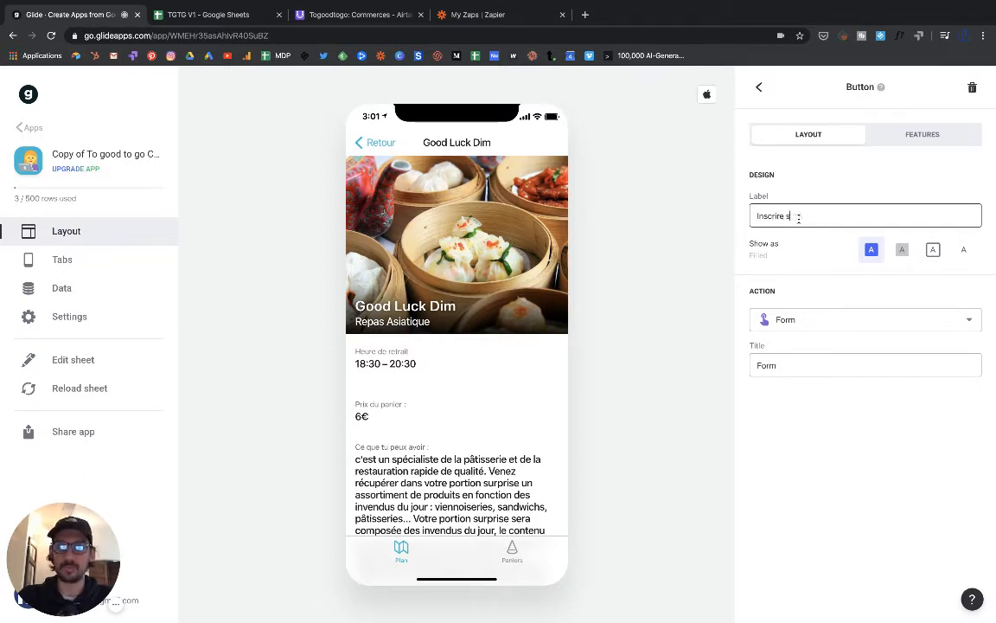
key(BackSpace)
key(BackSpace)
key(BackSpace)
key(BackSpace)
key(BackSpace)
key(BackSpace)
key(BackSpace)
key(BackSpace)
key(BackSpace)
key(BackSpace)
text(P)
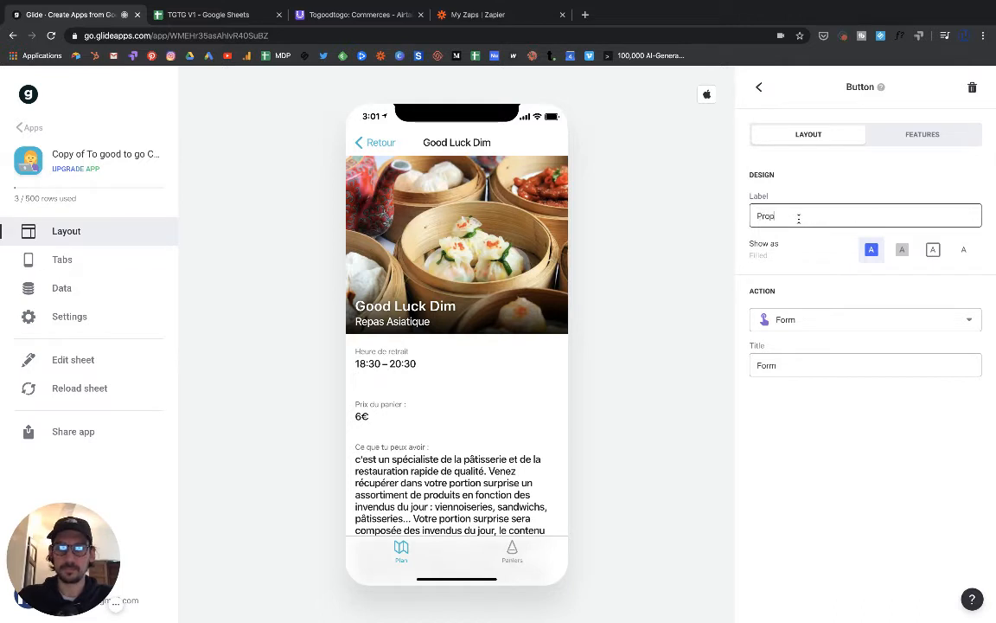
key(BackSpace)
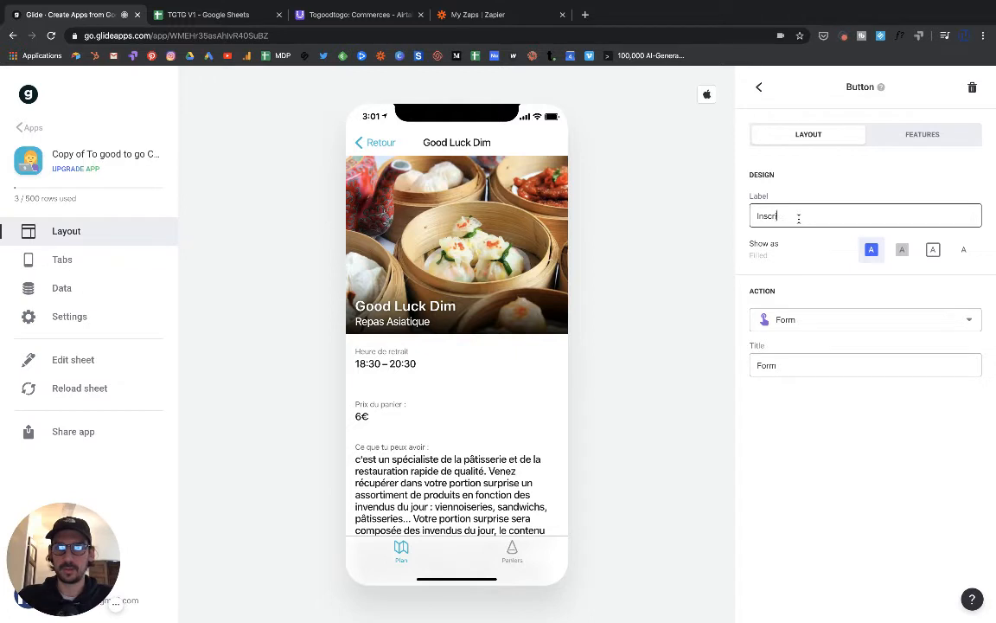
text(son comme)
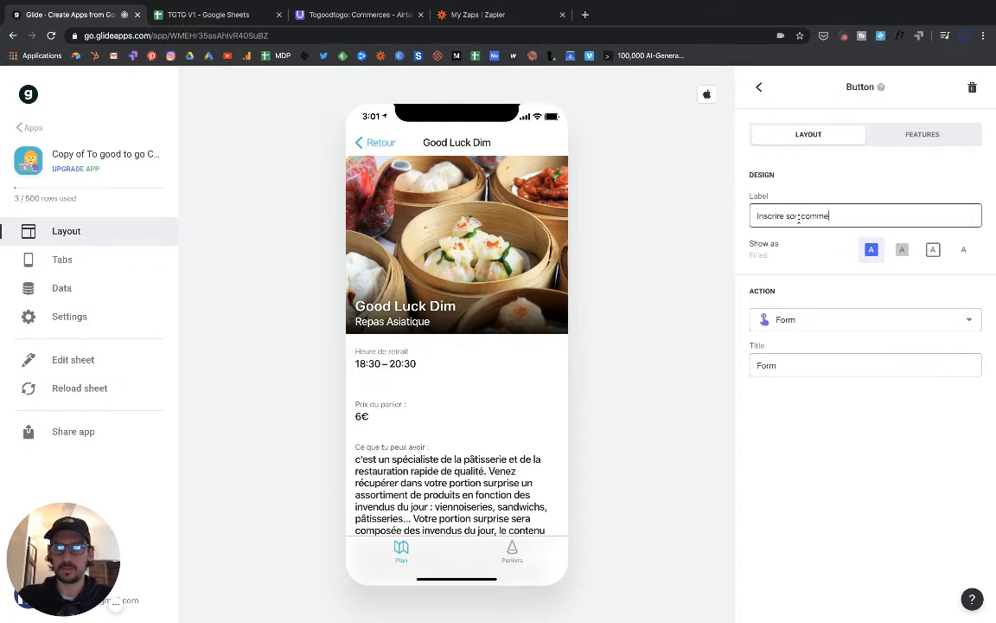
text(rce)
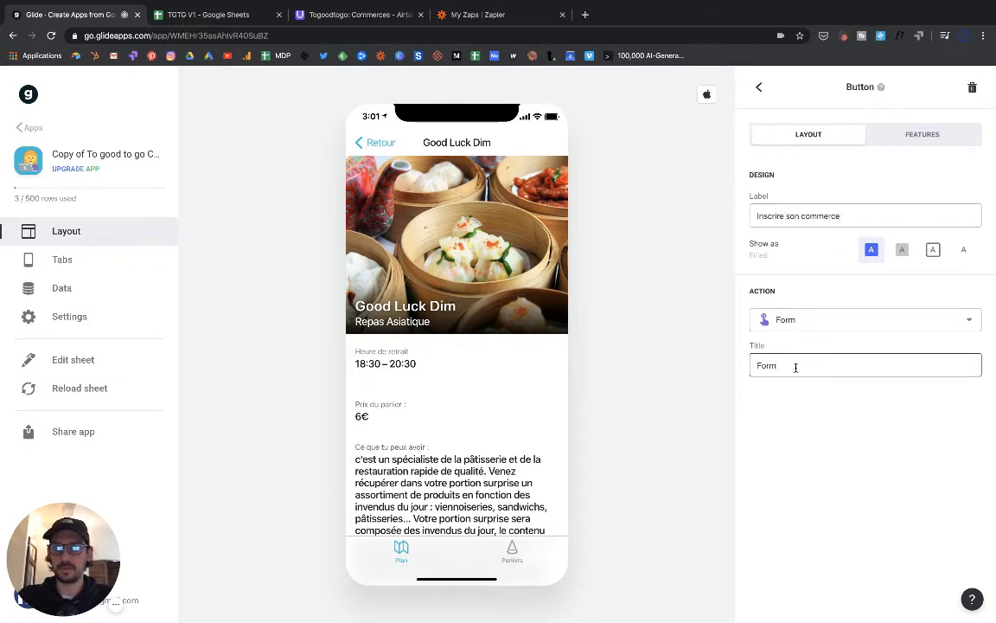
- Set the form's title to Form
double_click(790, 365)
scroll(449, 389, down, 8)
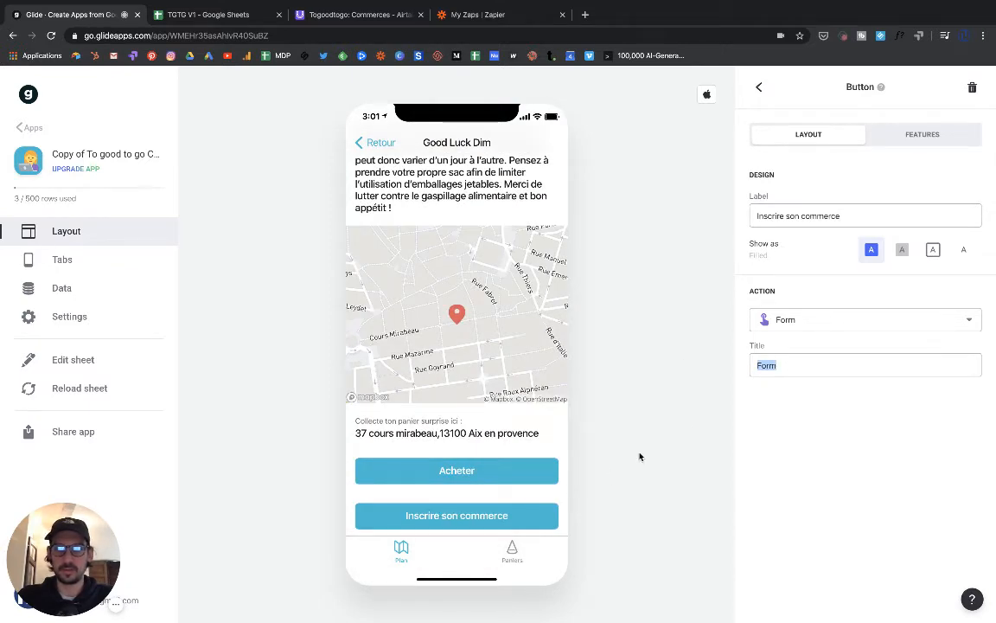
click(781, 366)
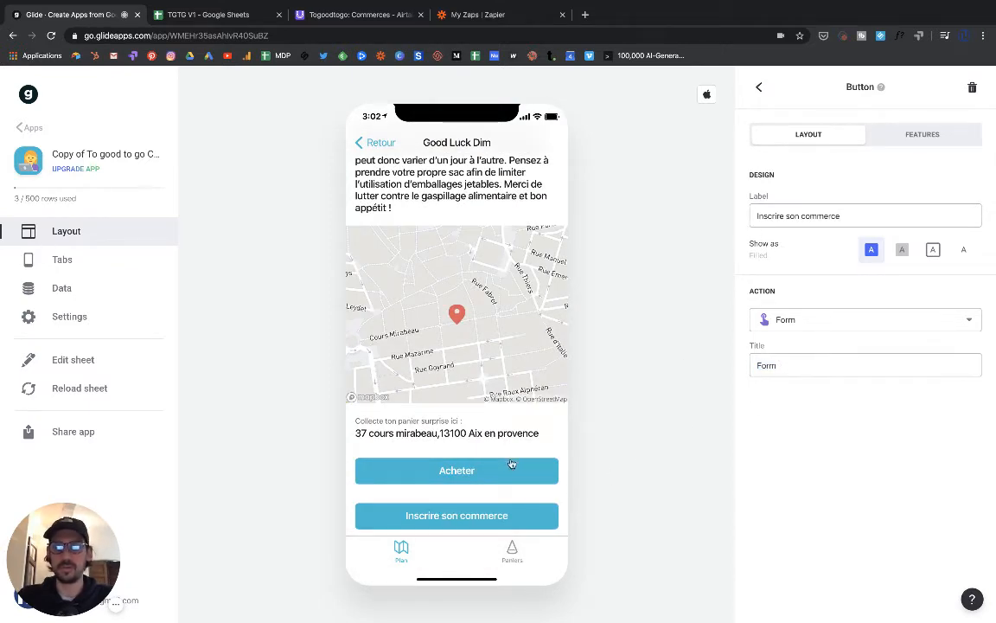
- Open the signup form in the preview, keeping Utilisateur pro as its destination sheet
click(449, 517)
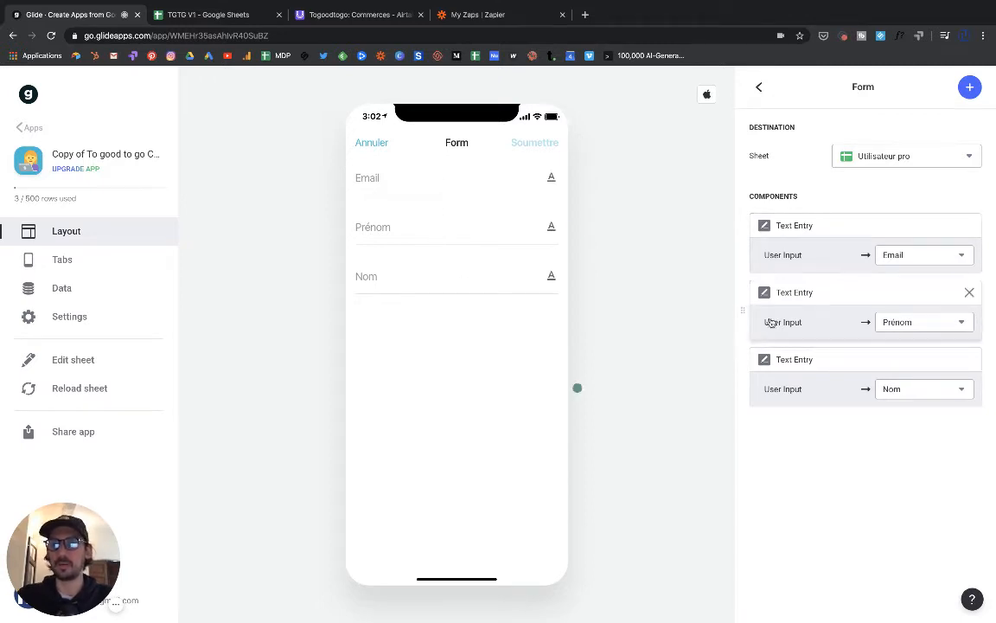
click(869, 158)
click(870, 212)
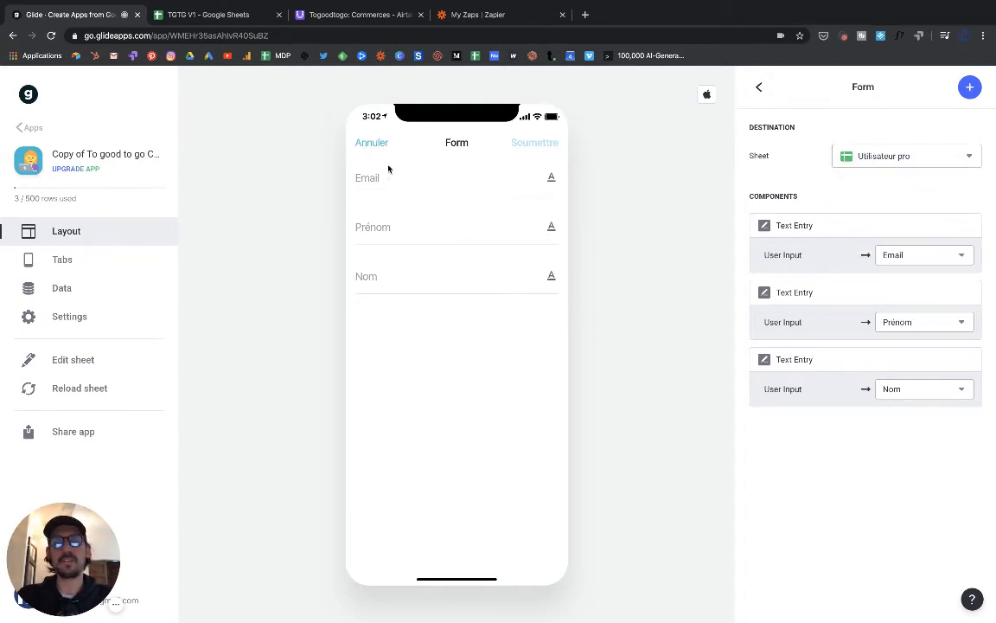
- Submit a test signup with an email address, first name and last name
click(413, 185)
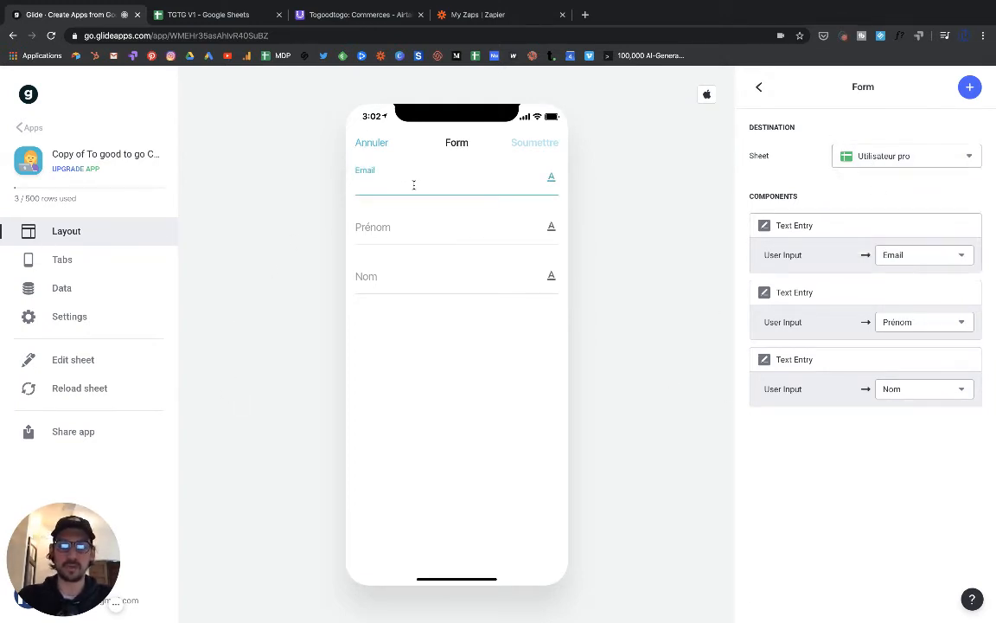
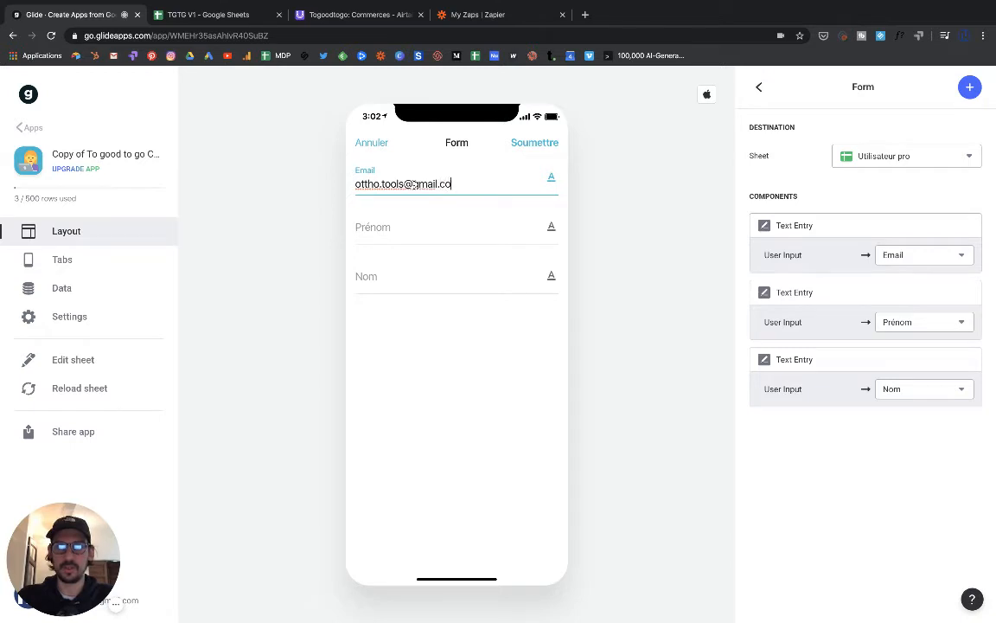
click(405, 232)
text(Nico)
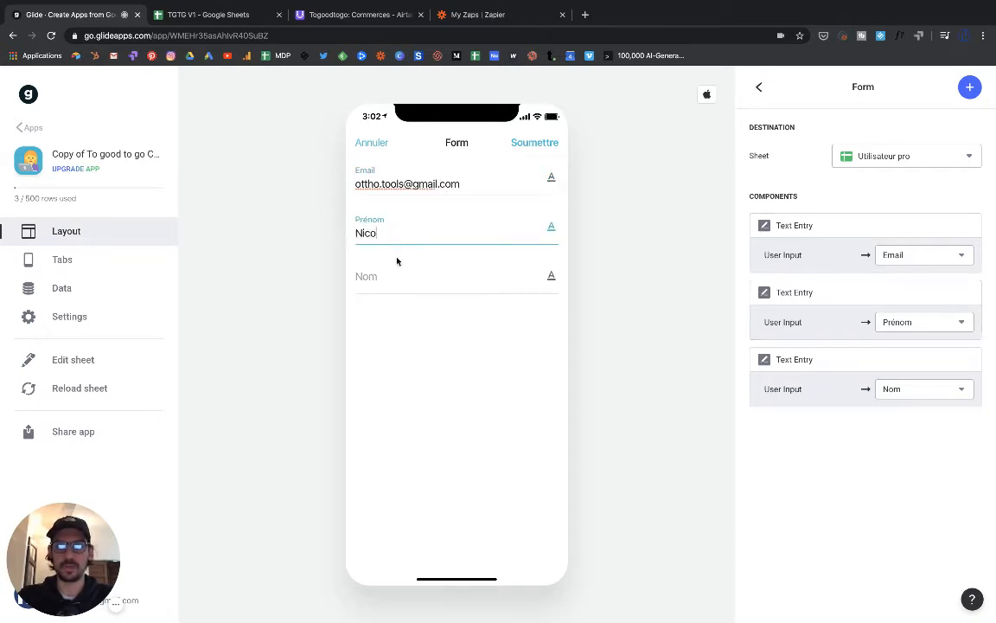
click(398, 272)
text(Test)
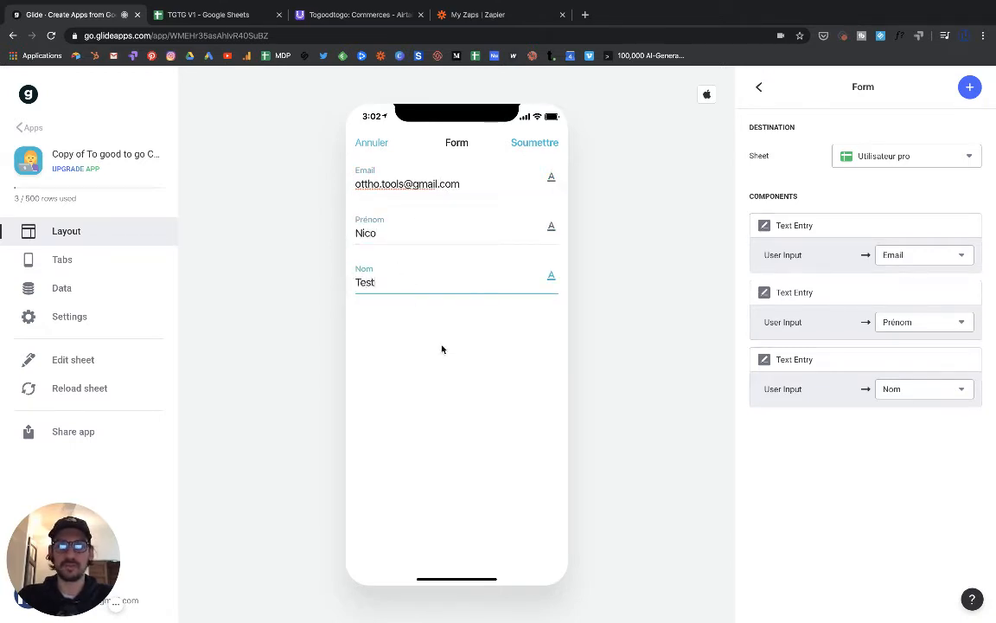
click(531, 143)
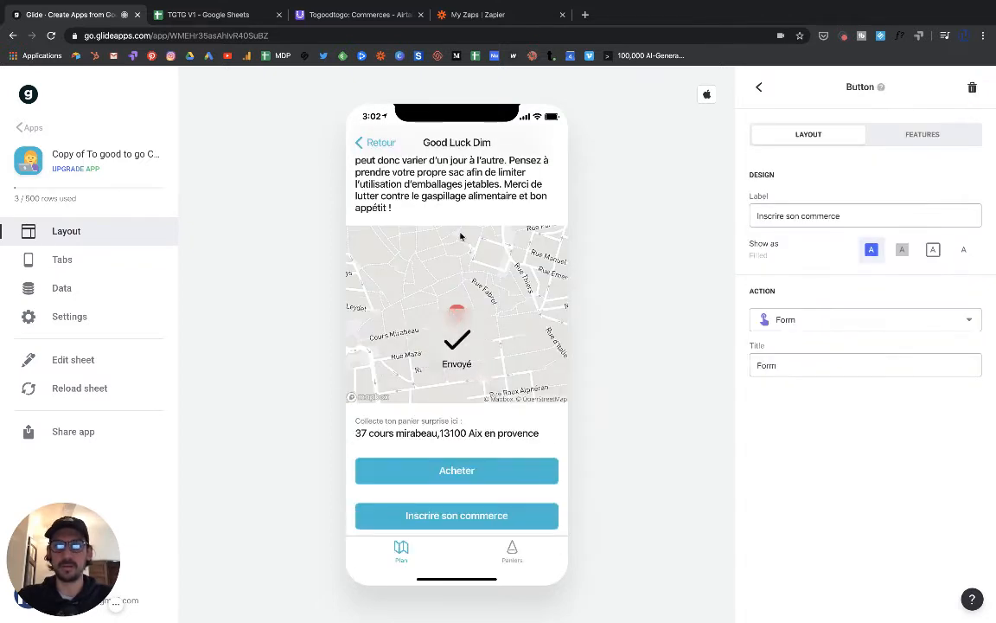
- Check the new entry in the Utilisateur pro data table, then open the linked spreadsheet
click(62, 288)
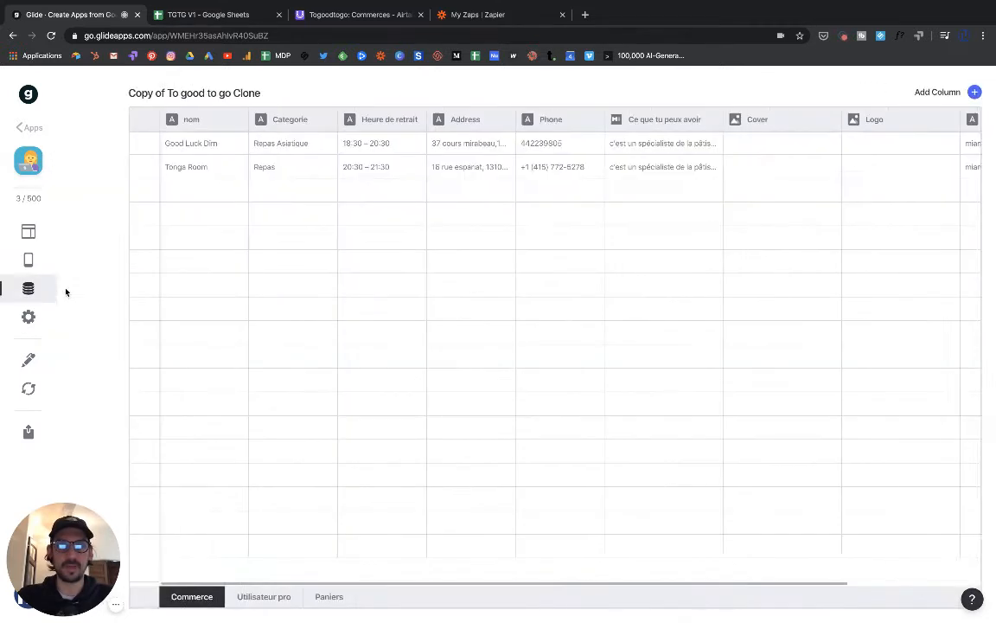
click(193, 596)
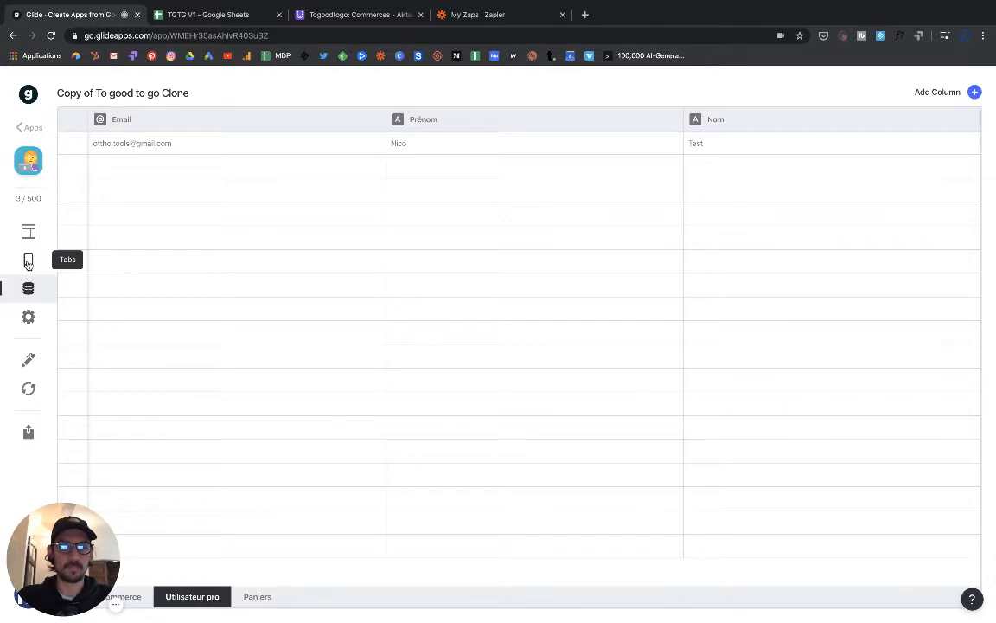
click(28, 231)
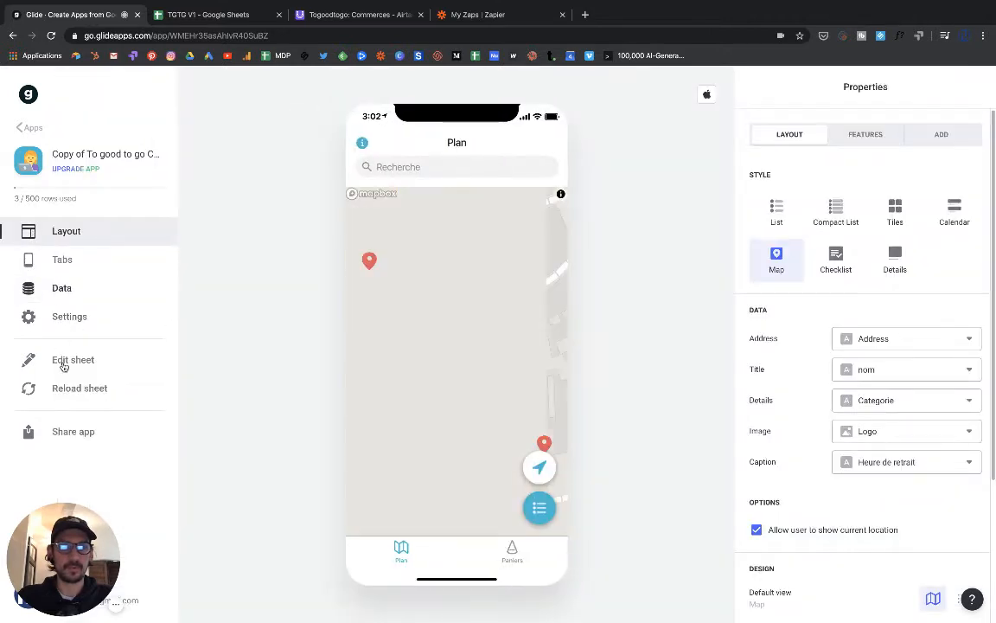
click(69, 360)
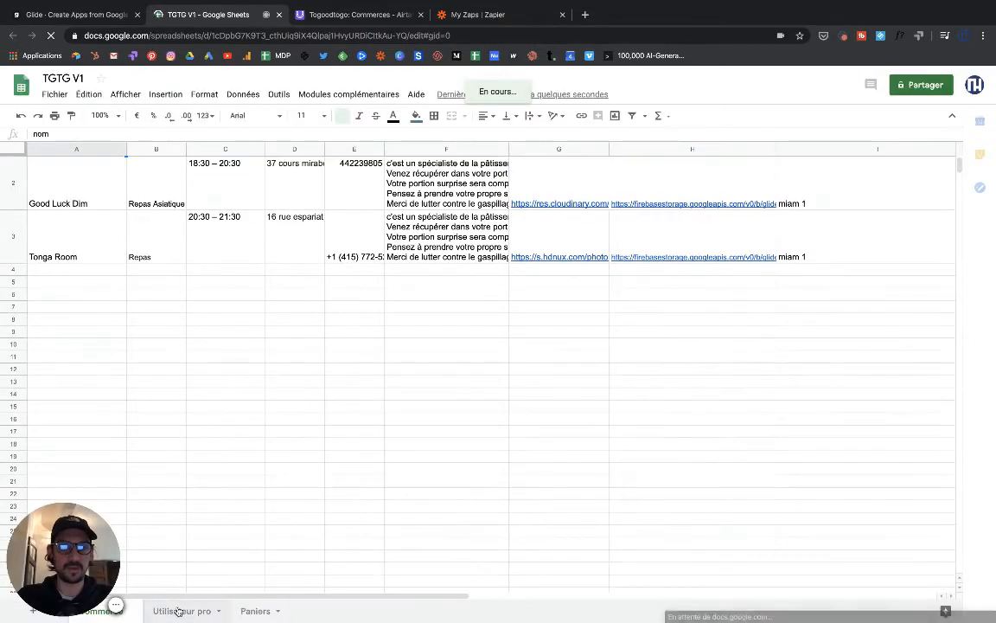
- Show the Utilisateur pro sheet with column A widened to the full email, then go to Zapier
click(178, 611)
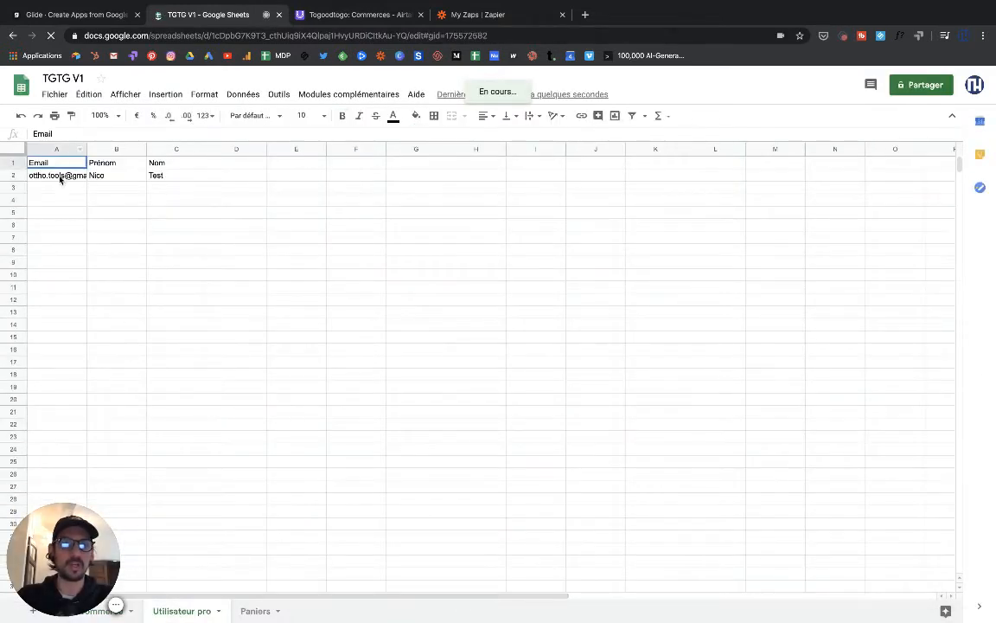
drag(87, 149, 127, 149)
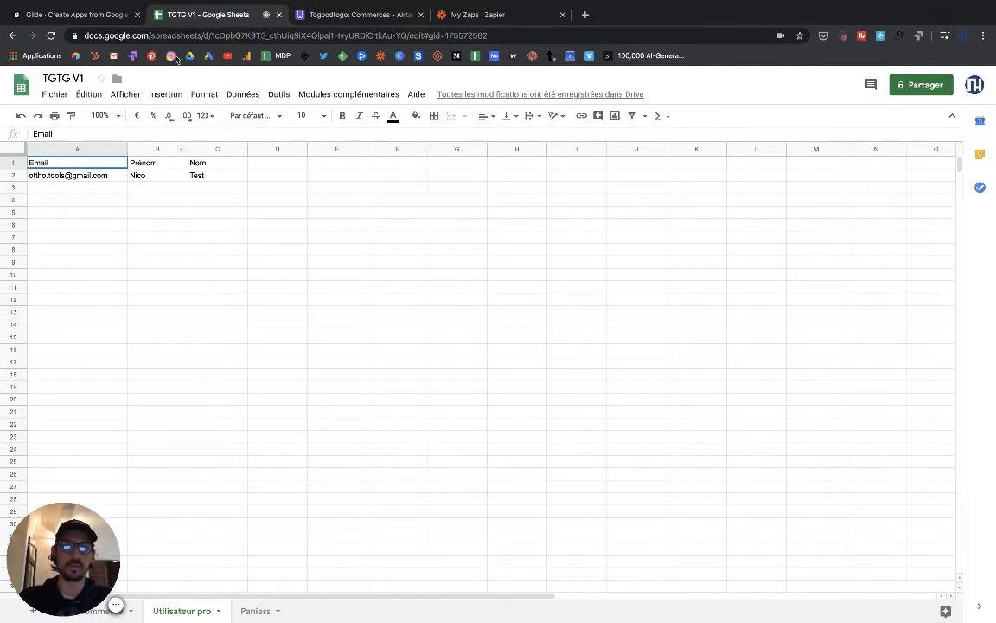
click(463, 17)
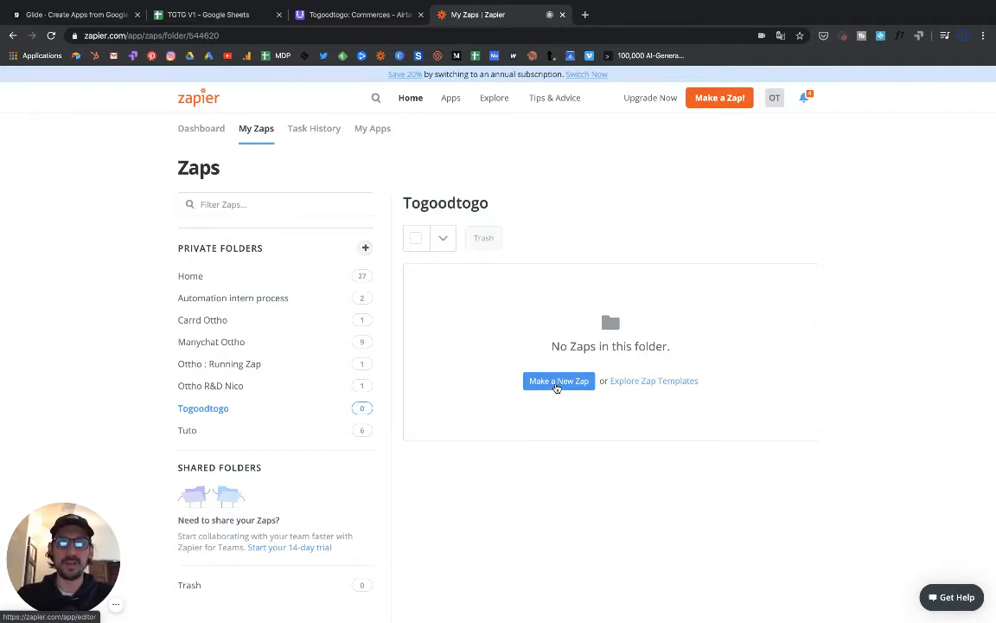
- Start a new Zap, review Glide's Commerce data table, then return to the Zap
click(557, 383)
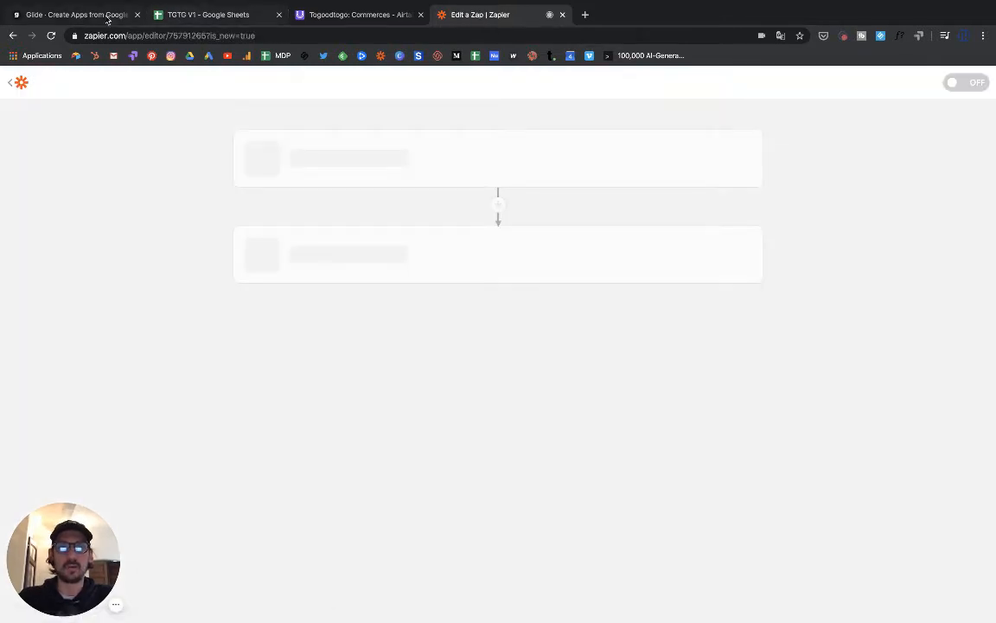
click(106, 17)
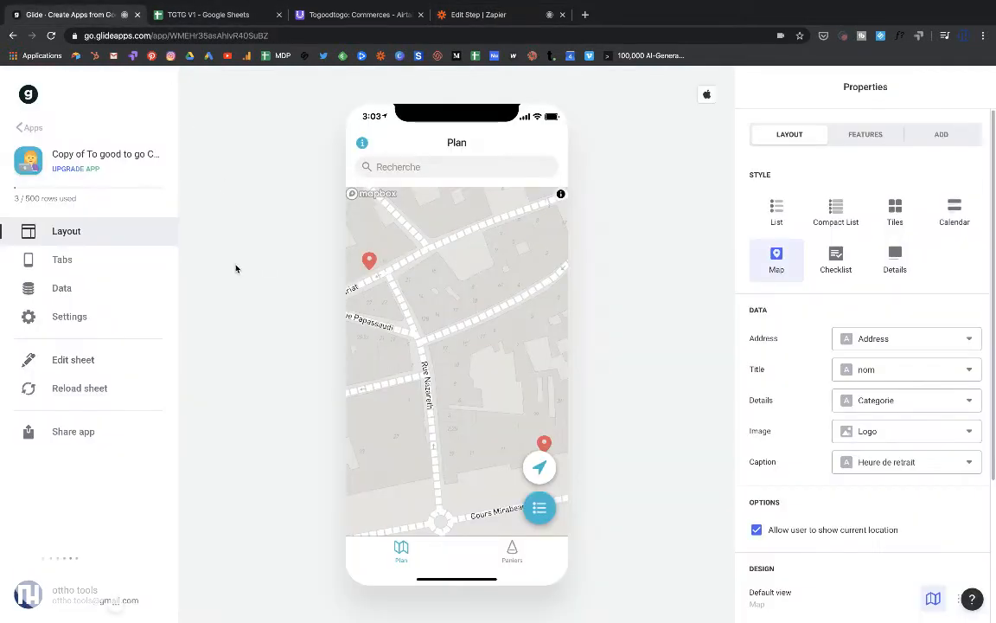
click(53, 289)
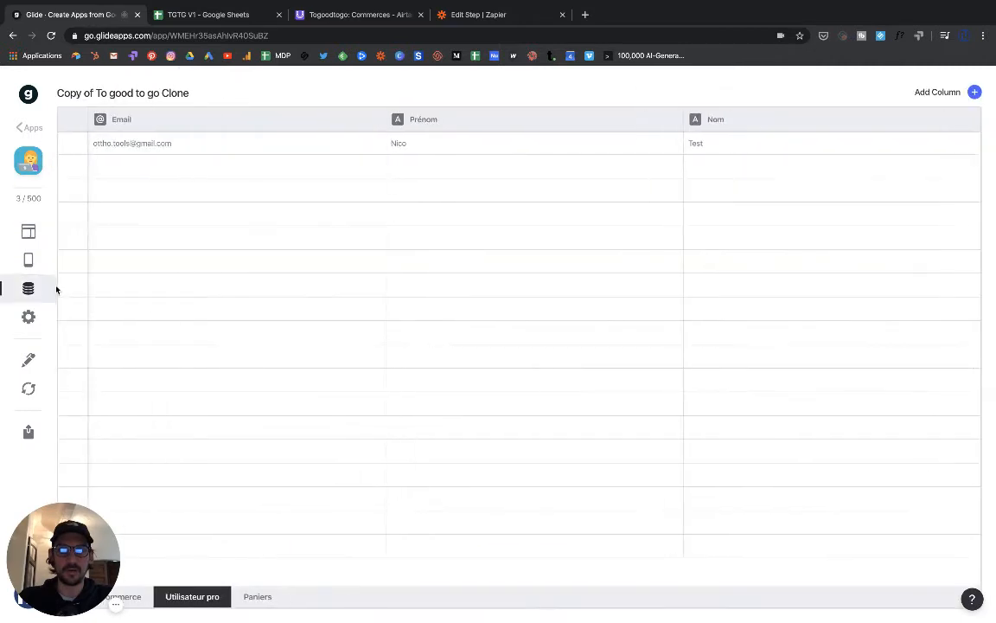
click(137, 597)
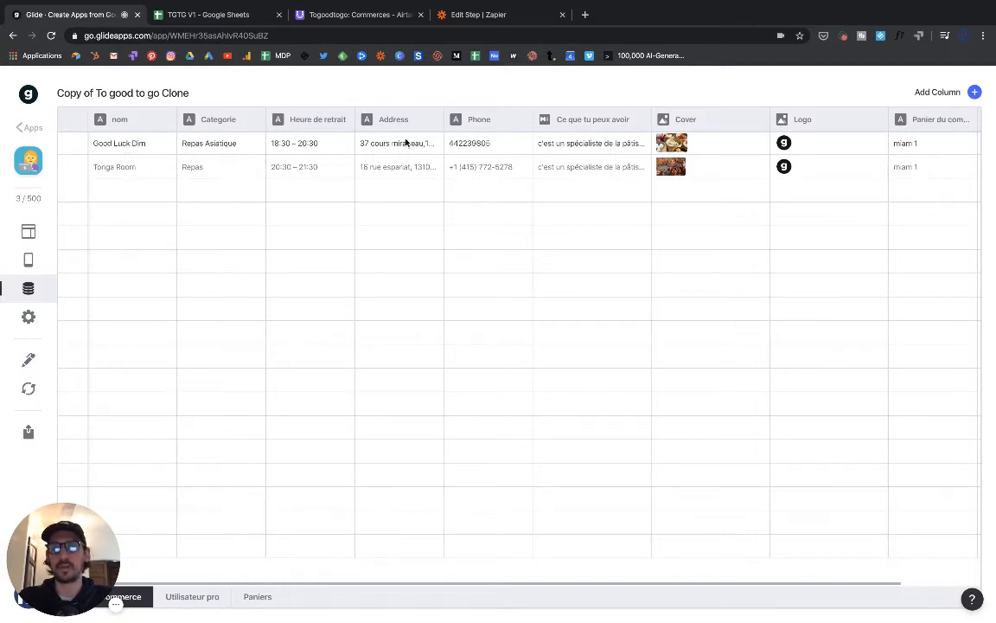
scroll(586, 147, right, 3)
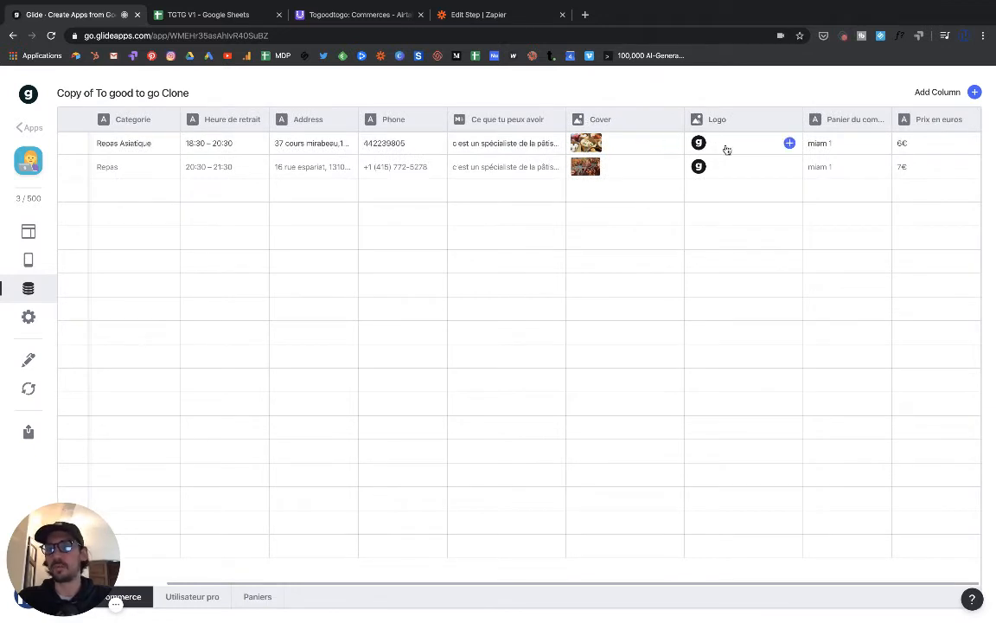
scroll(498, 156, left, 3)
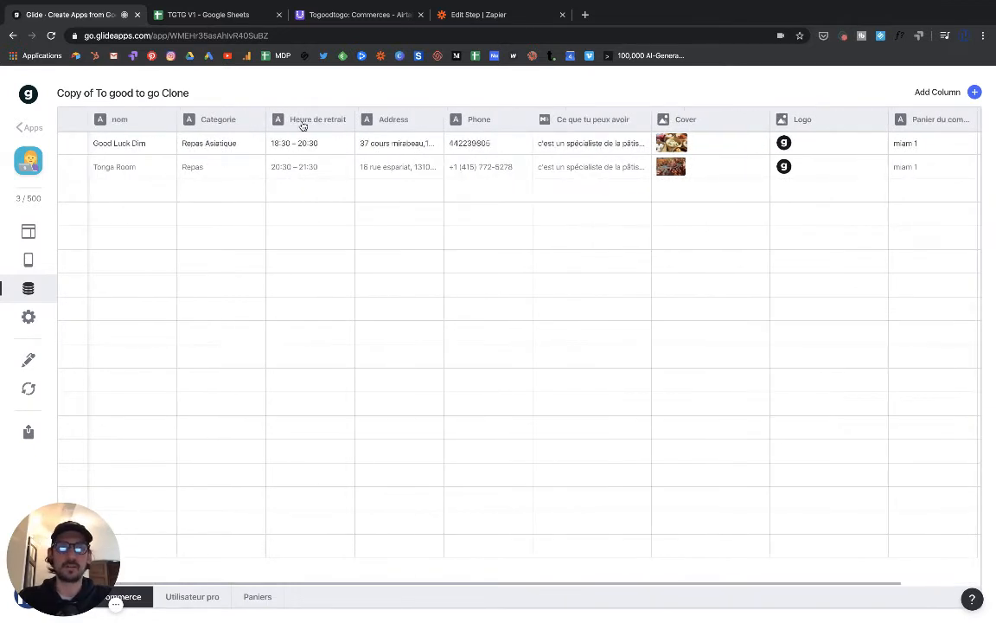
click(470, 12)
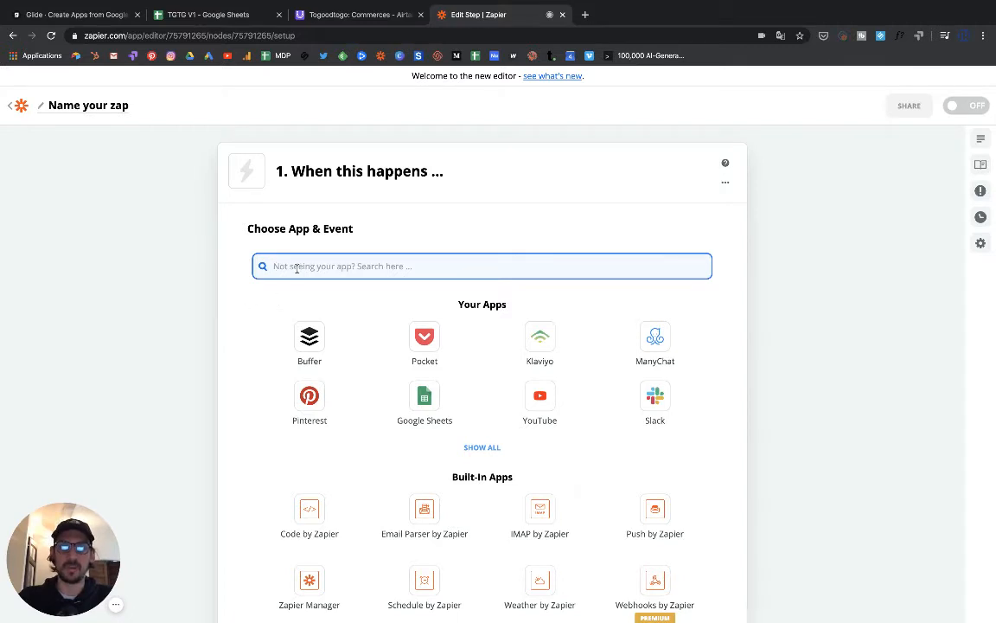
- Choose Google Sheets as the trigger app with the New Spreadsheet Row event
text(google)
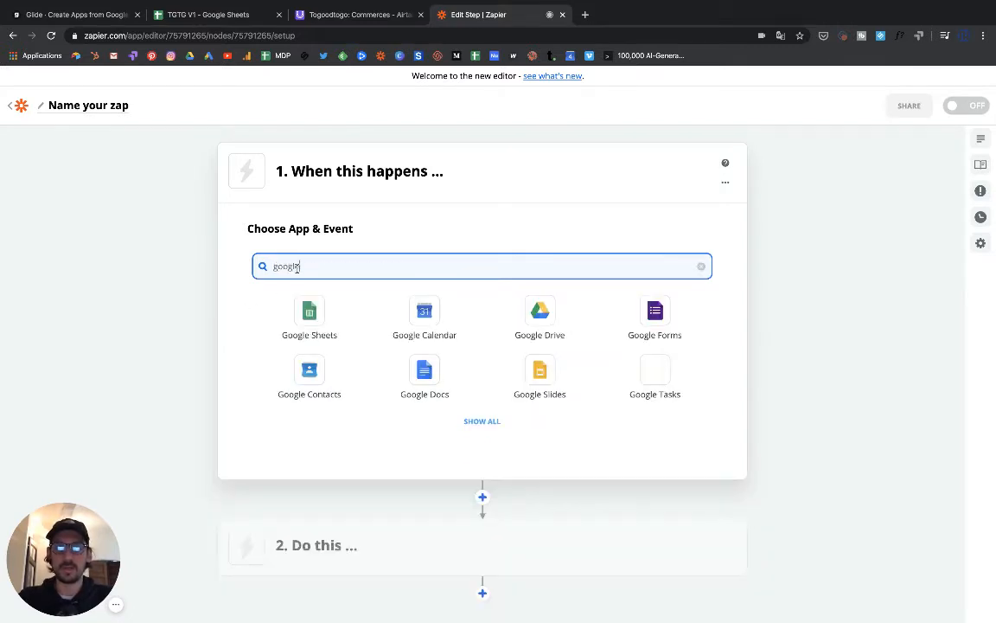
click(308, 320)
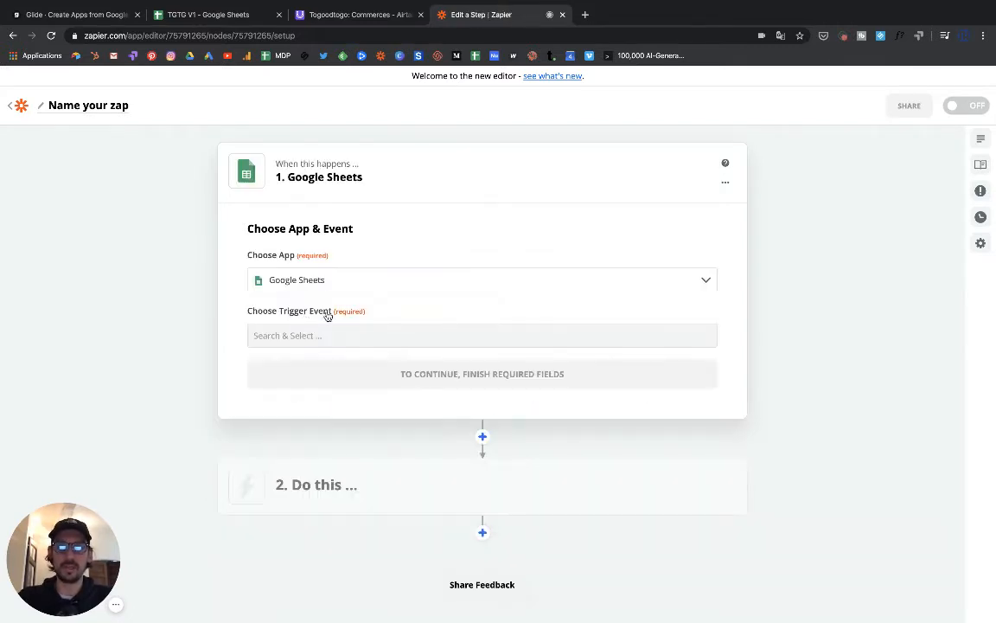
click(333, 338)
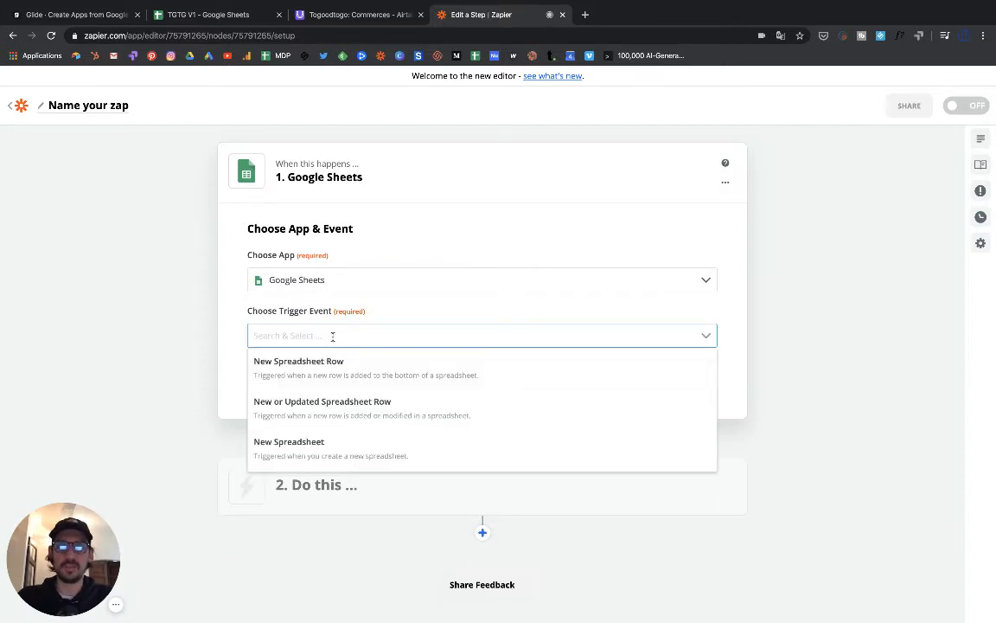
click(299, 379)
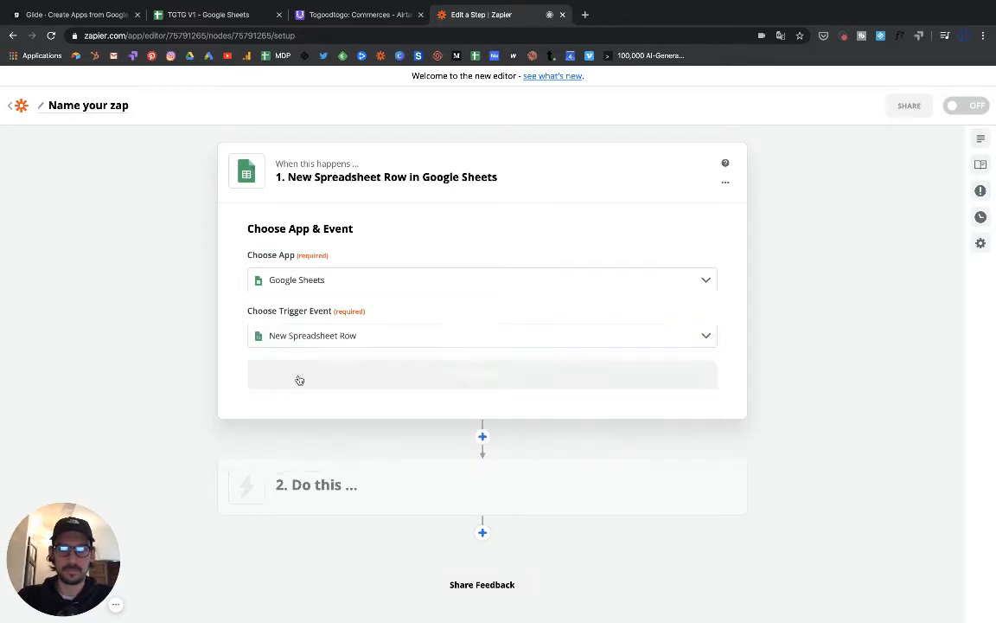
click(467, 376)
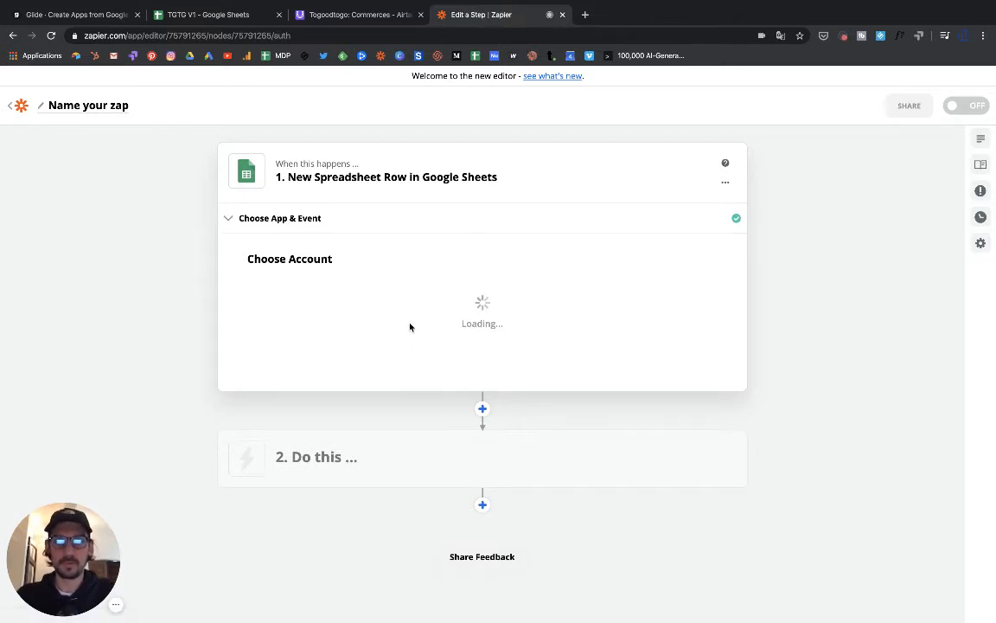
- Connect the Google Sheets account, target TGTG V1's Utilisateur pro worksheet, and test the trigger
click(400, 315)
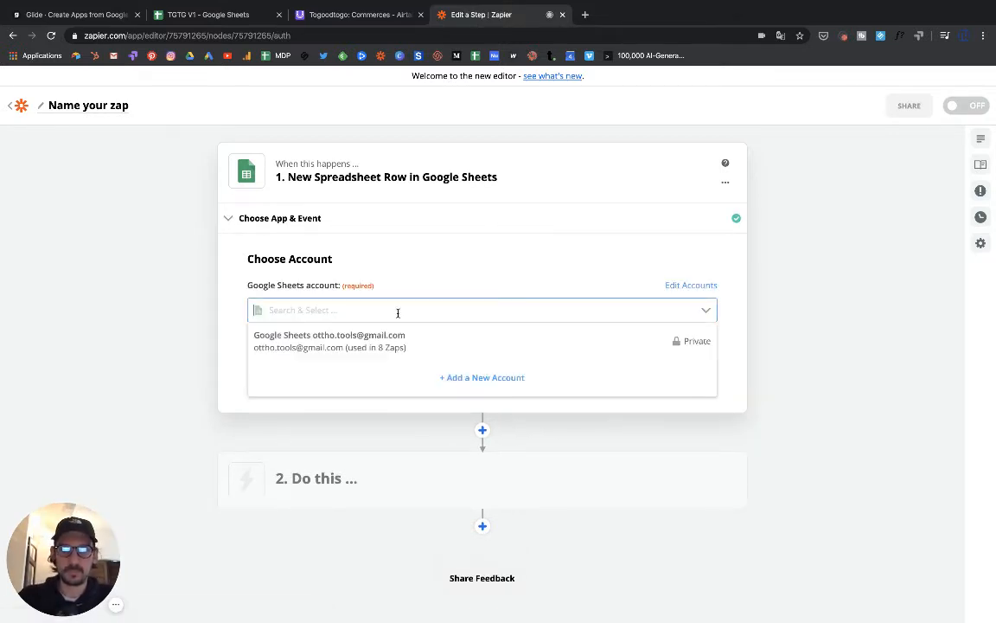
click(374, 349)
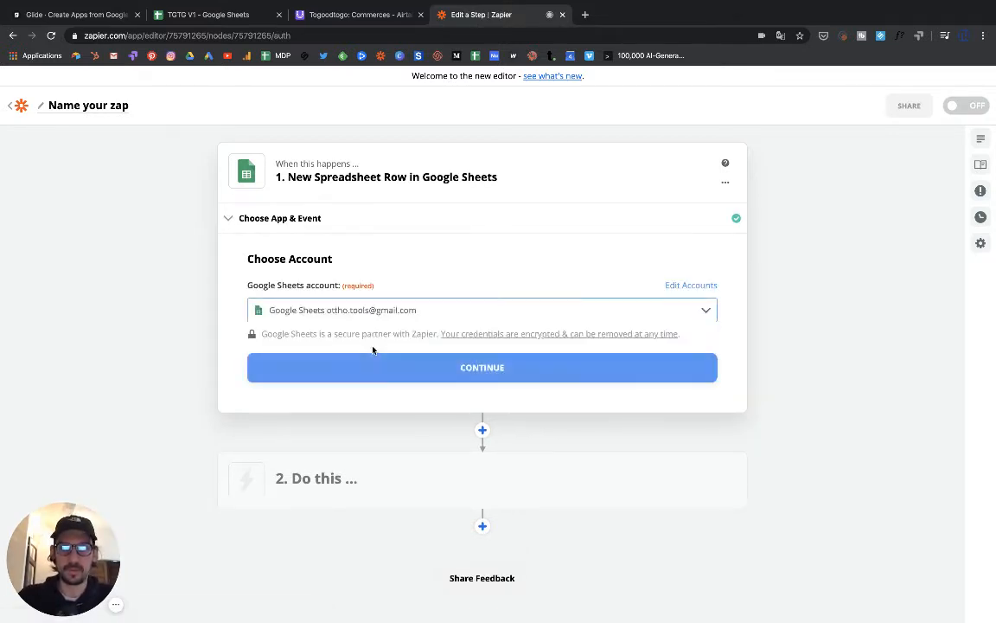
click(458, 371)
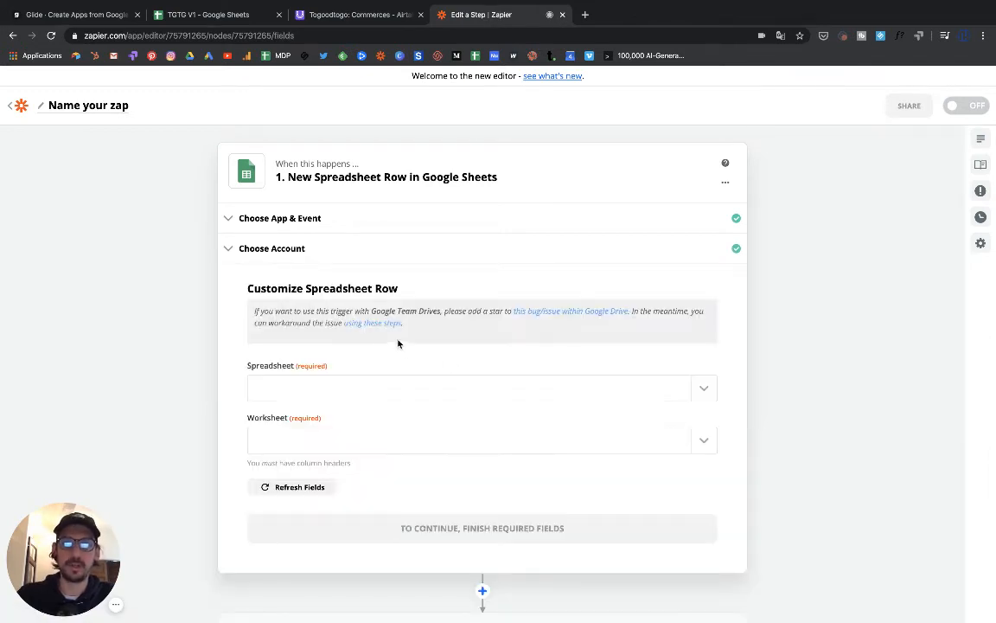
click(366, 387)
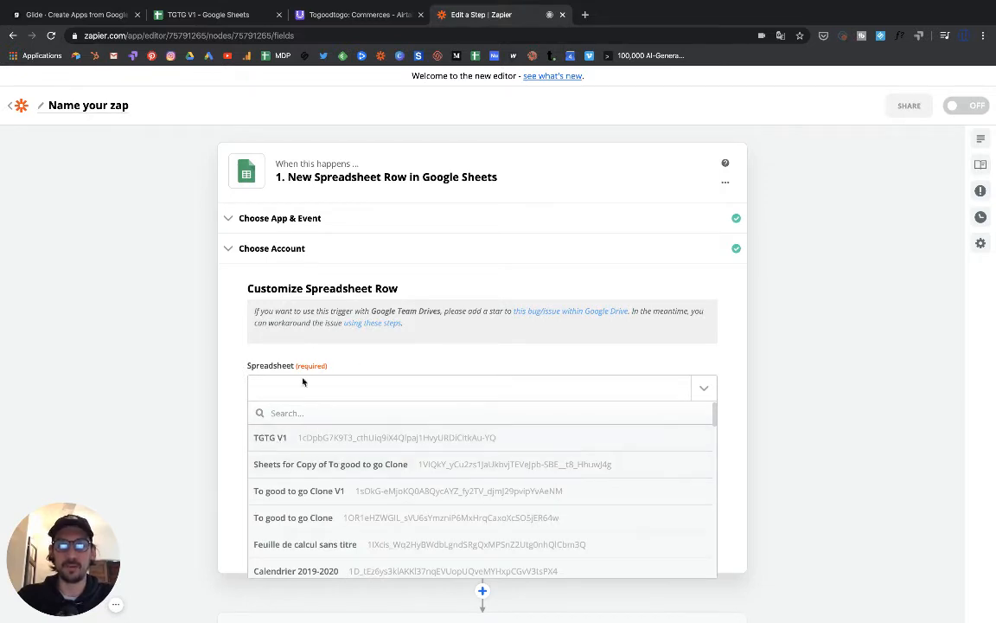
click(280, 439)
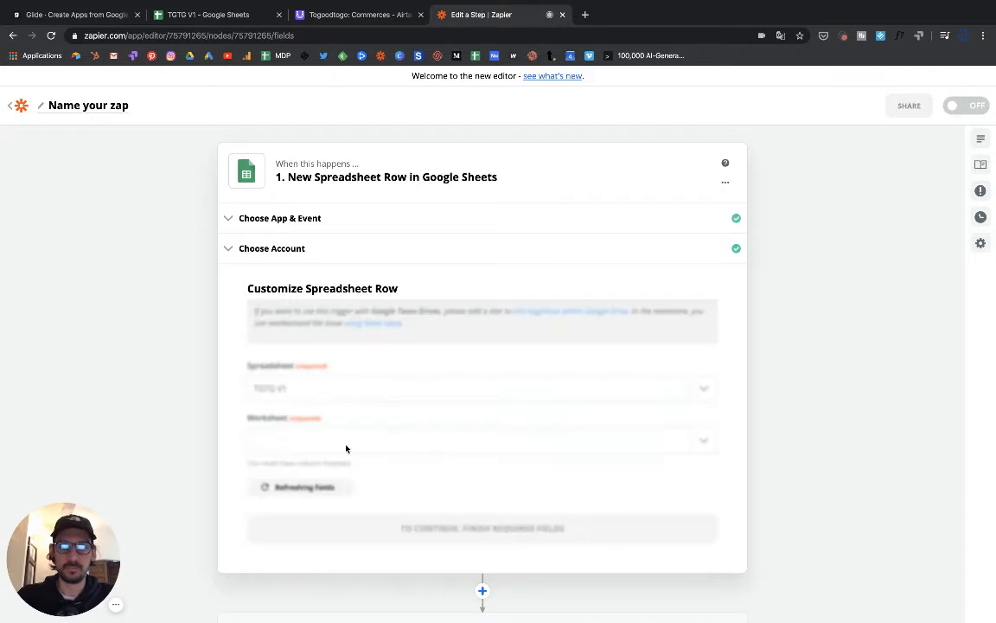
click(377, 446)
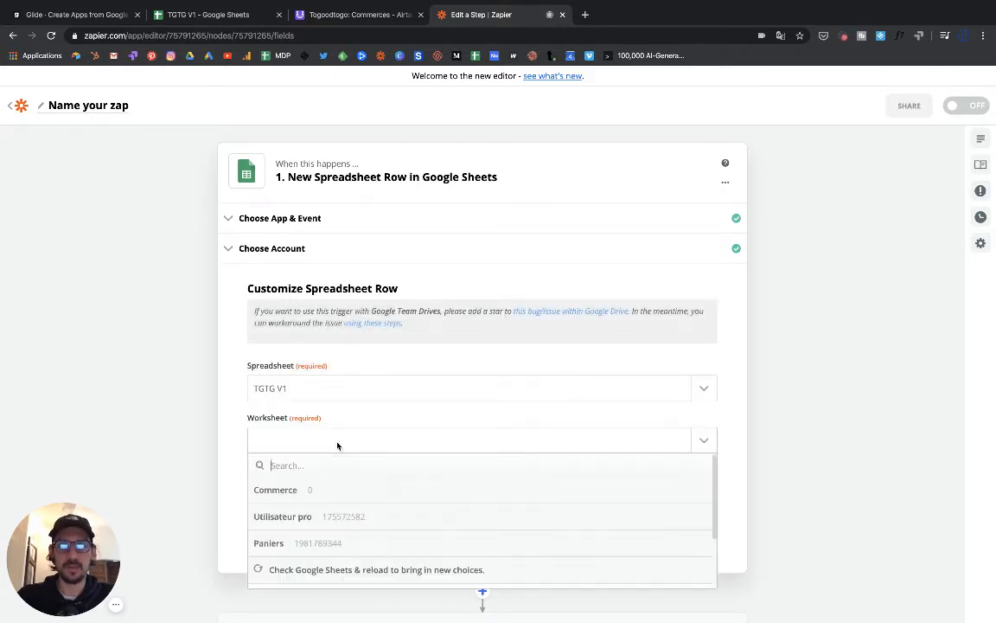
click(293, 519)
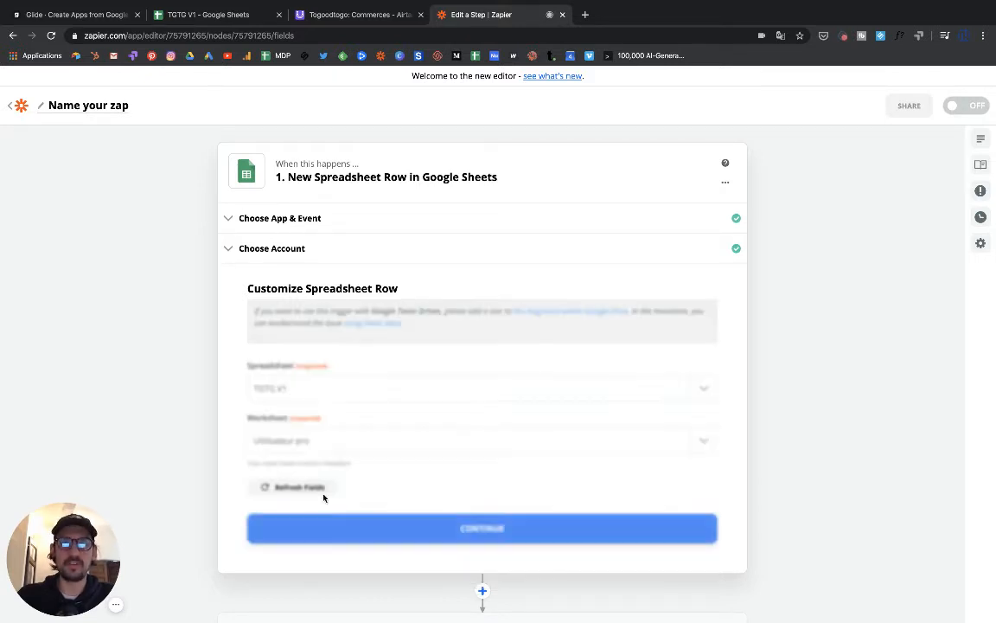
click(484, 535)
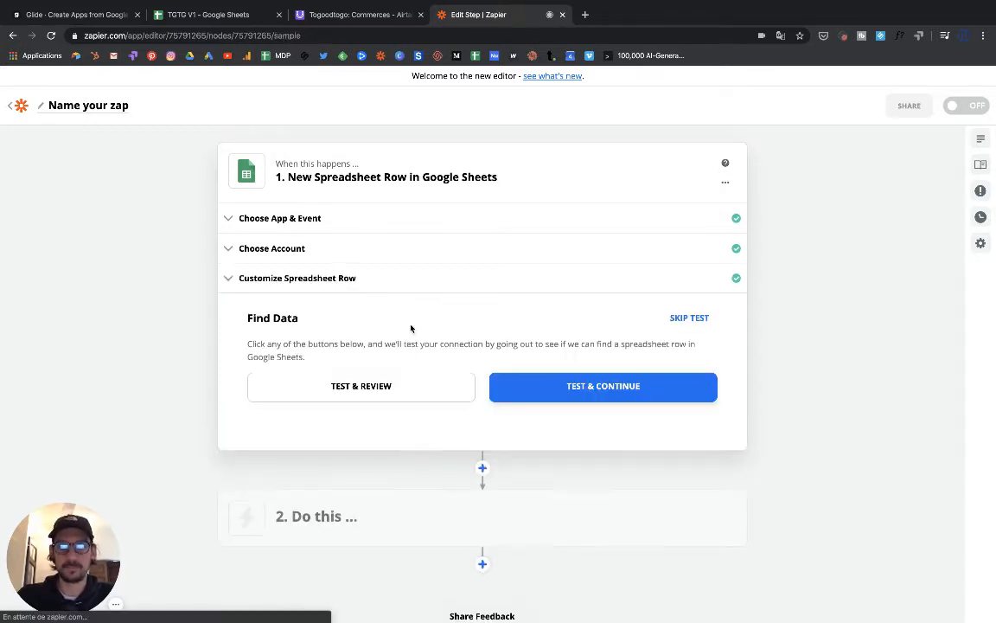
click(560, 392)
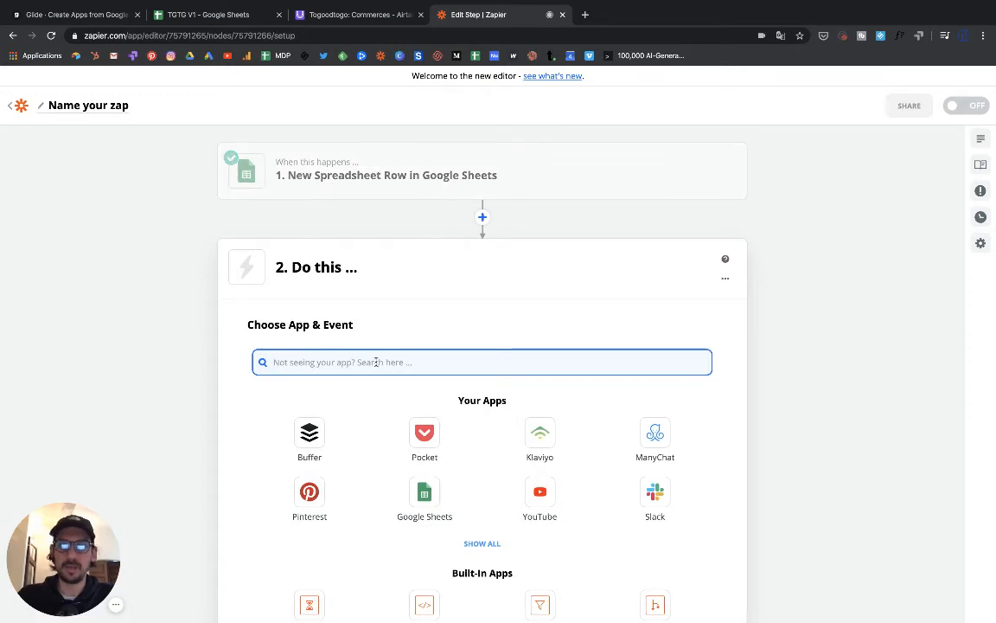
- Set the zap's action app to Gmail with the Send Email event
text(email)
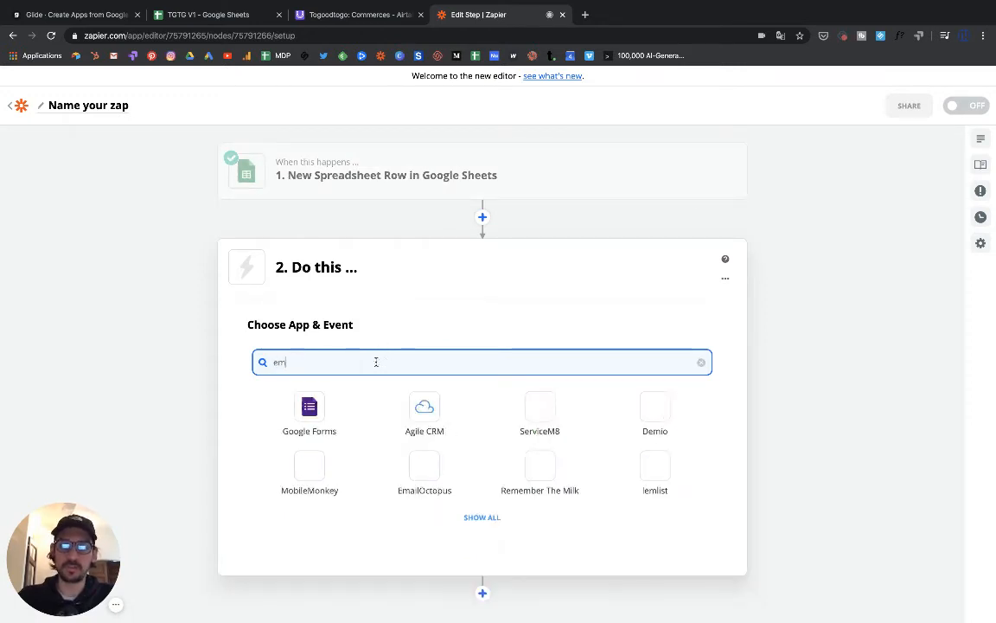
key(BackSpace)
key(BackSpace)
key(BackSpace)
key(BackSpace)
key(BackSpace)
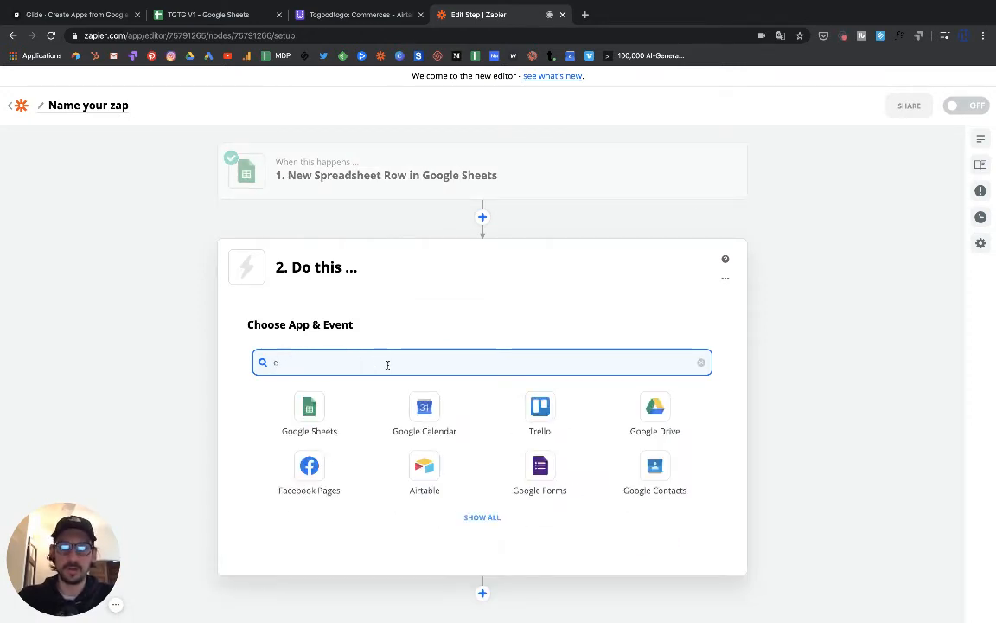
text(gmail)
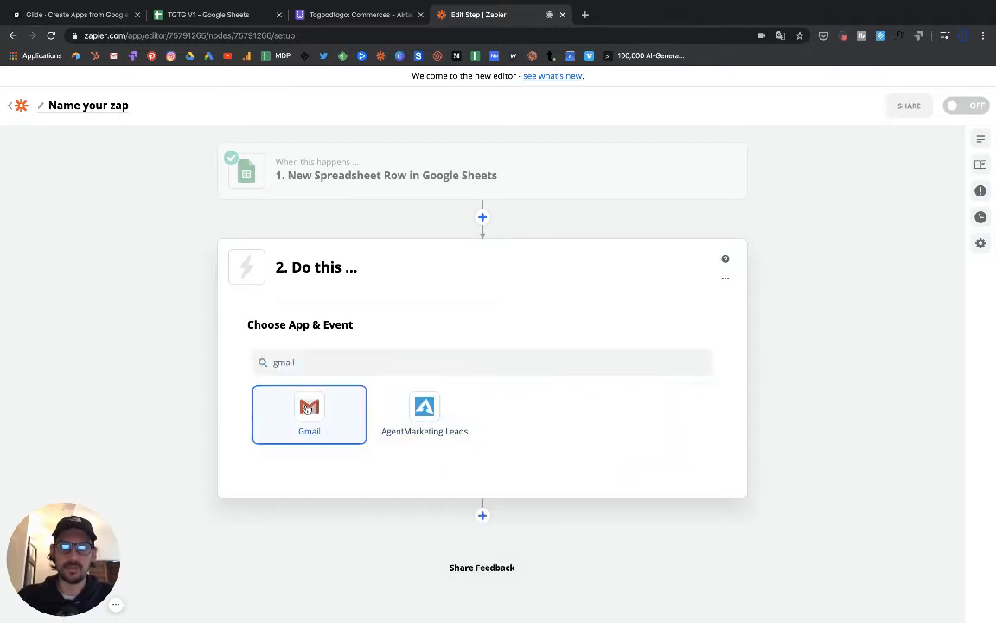
click(309, 411)
click(367, 430)
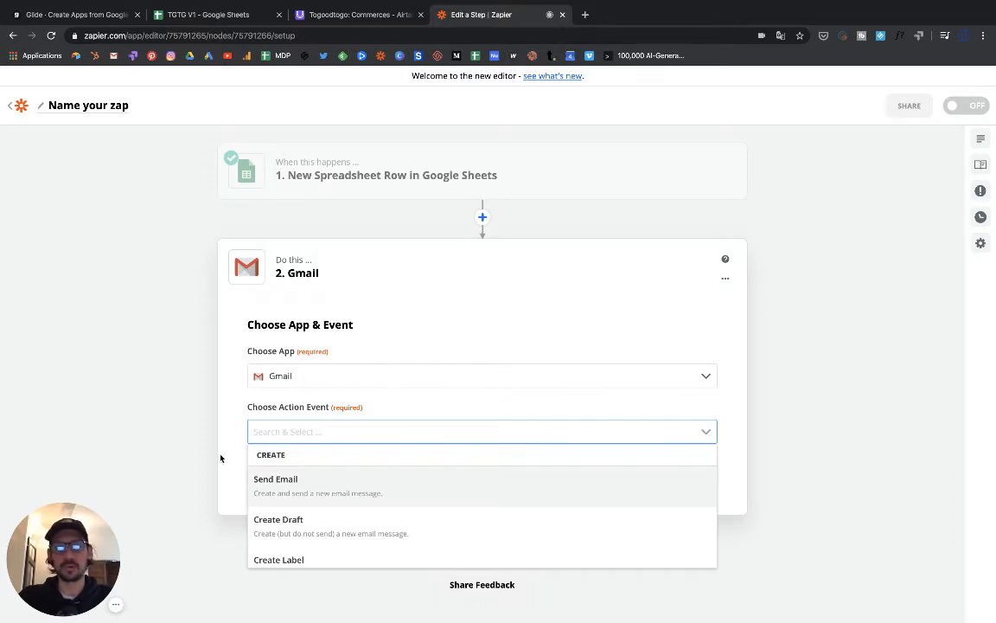
scroll(220, 458, down, 1)
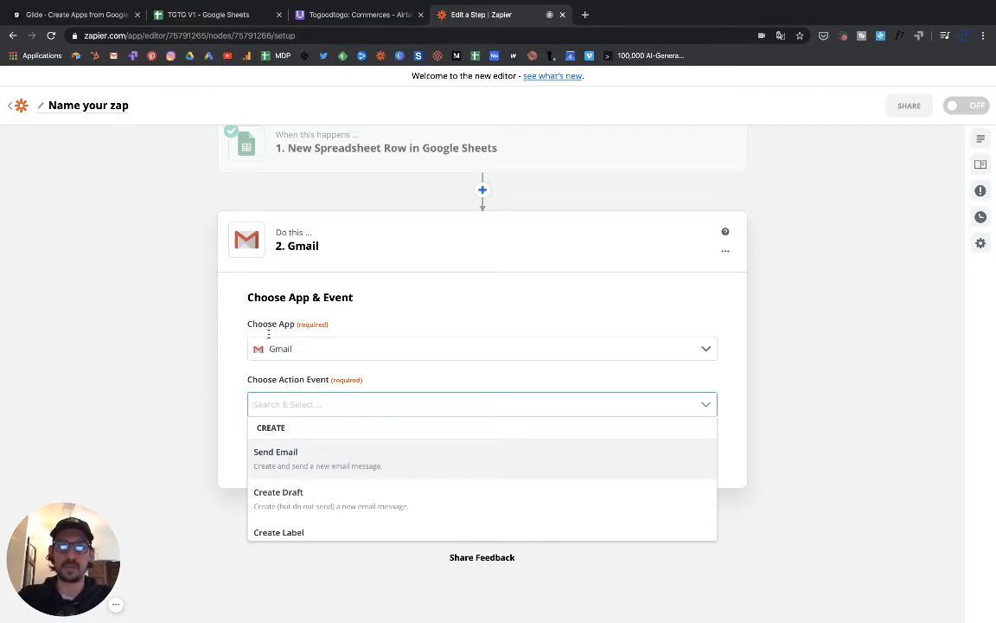
click(293, 465)
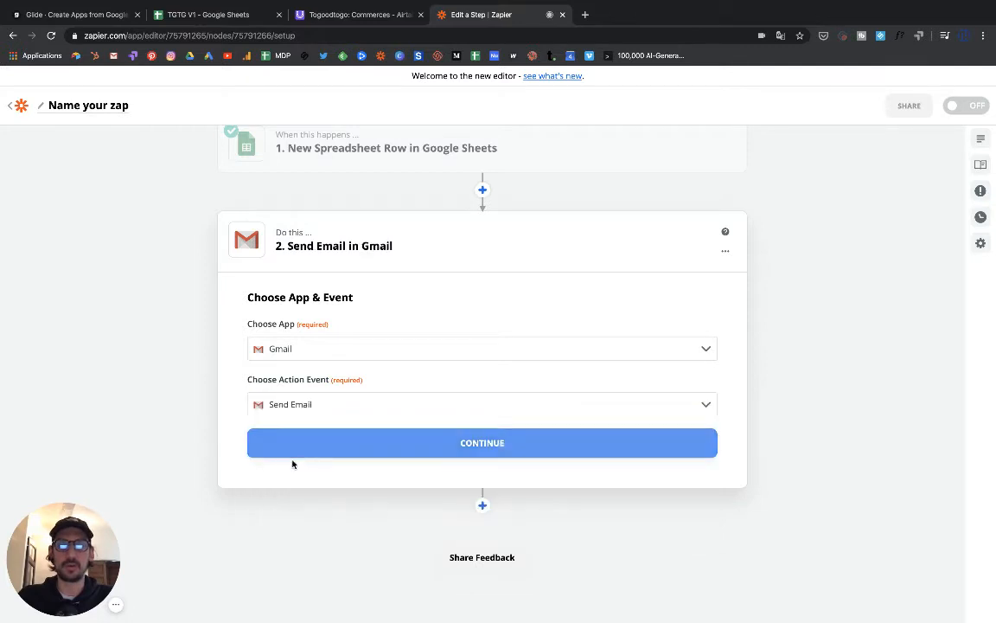
click(446, 444)
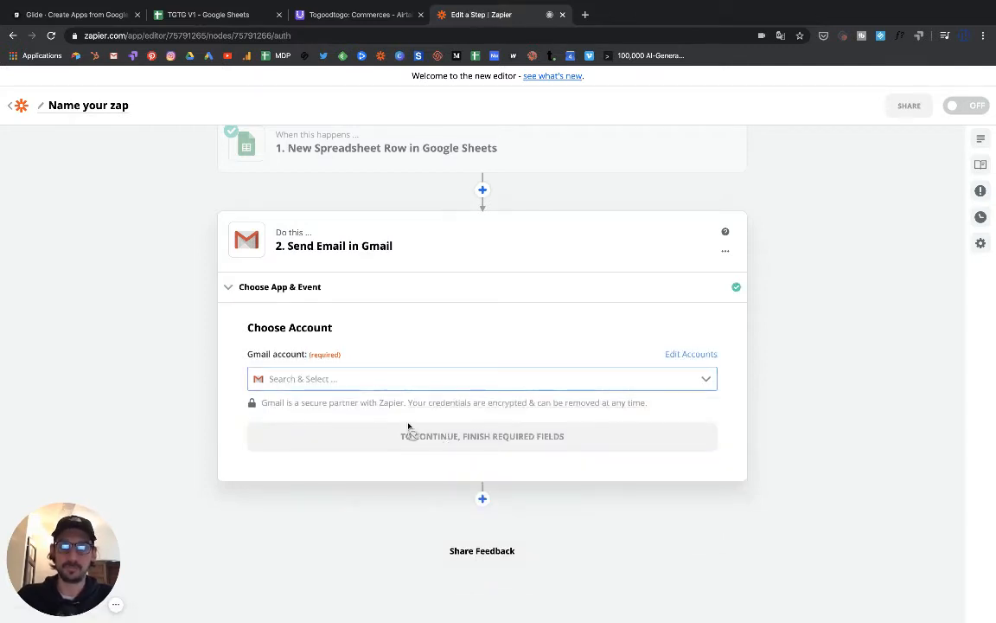
- Select and confirm the connected Gmail account for the Send Email action
click(372, 379)
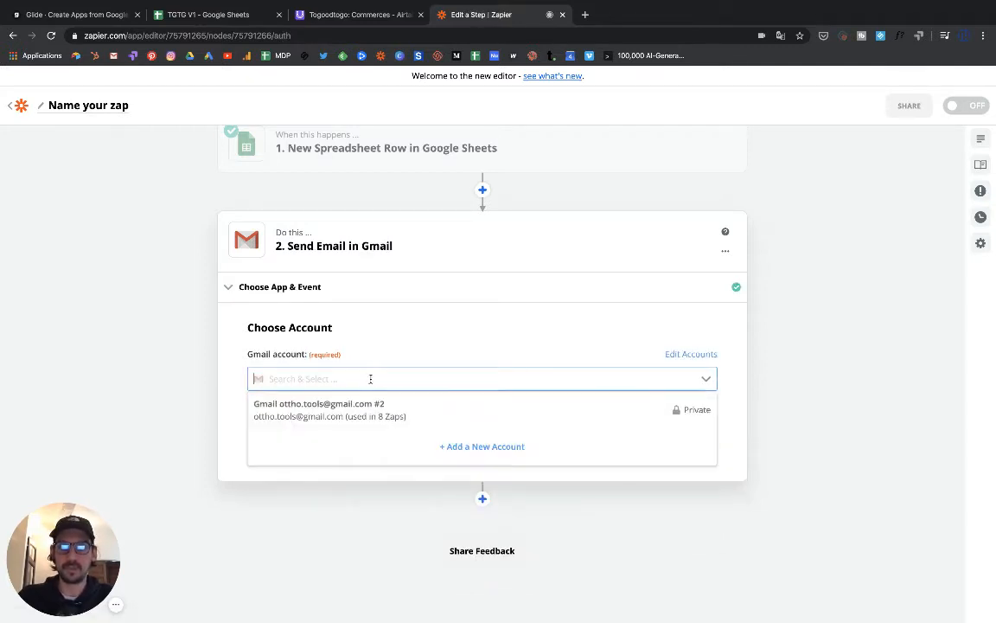
click(351, 410)
click(364, 436)
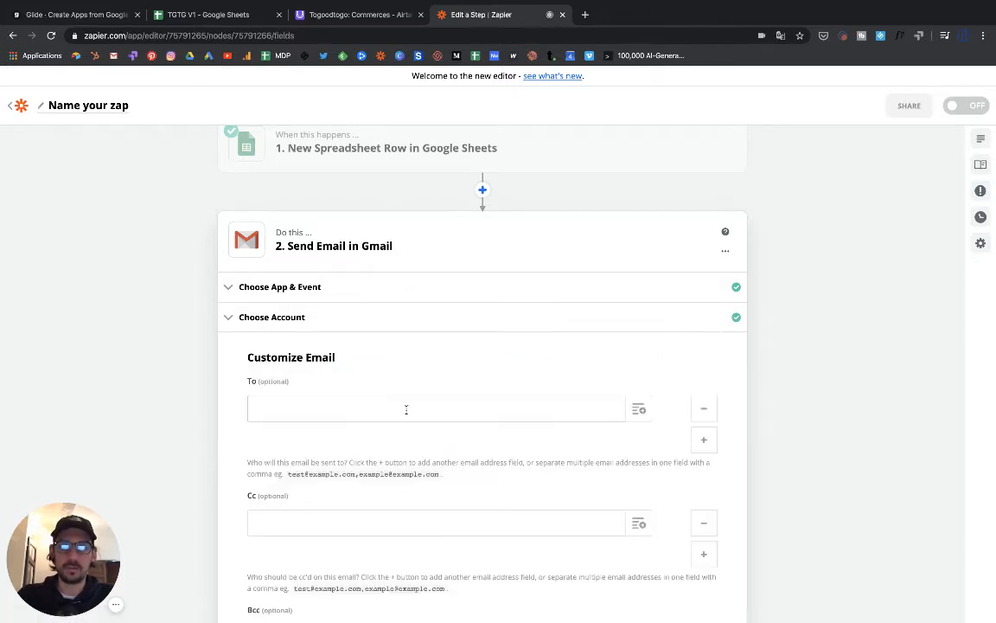
scroll(491, 434, down, 1)
scroll(491, 434, down, 2)
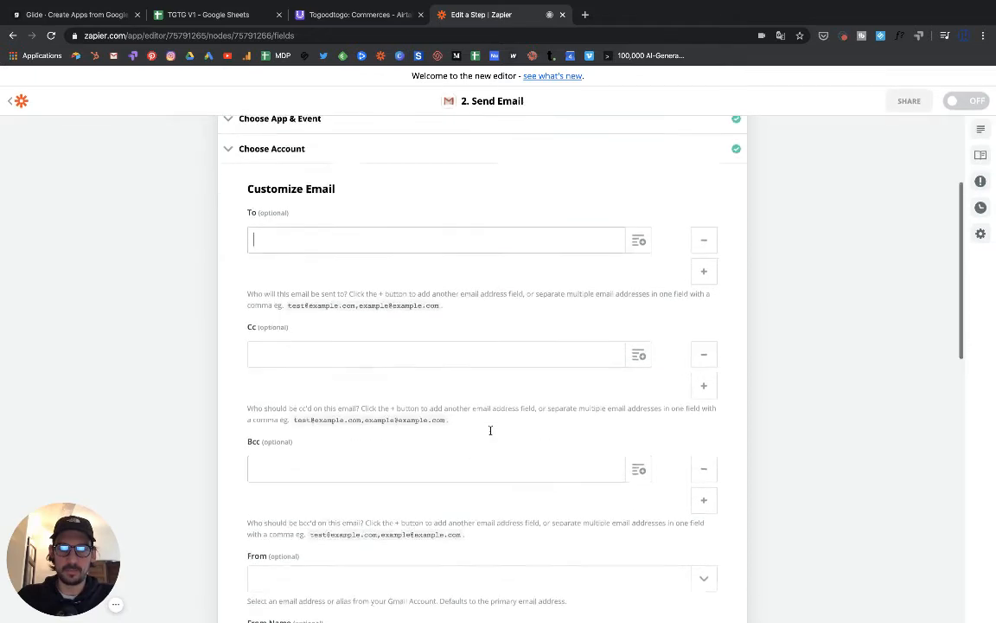
scroll(489, 432, up, 4)
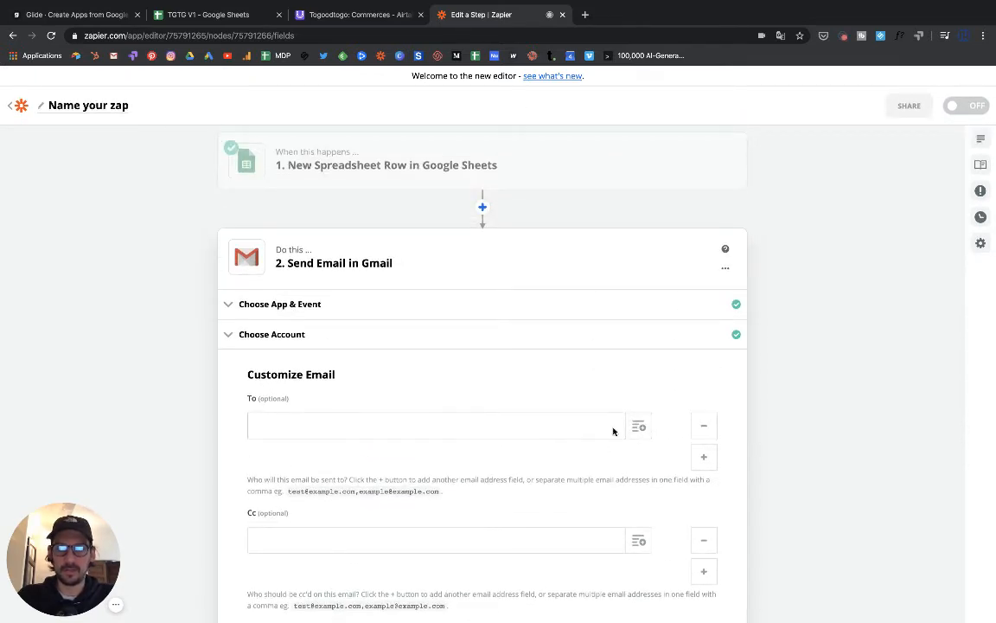
- Map the To field to the new sheet row's Email value
click(640, 431)
scroll(478, 439, down, 2)
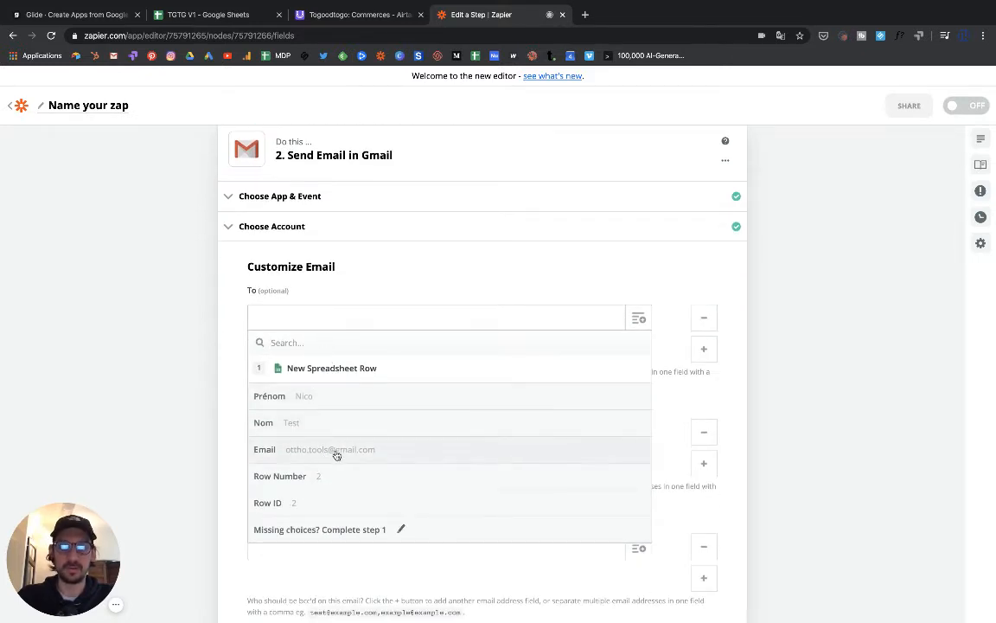
click(337, 451)
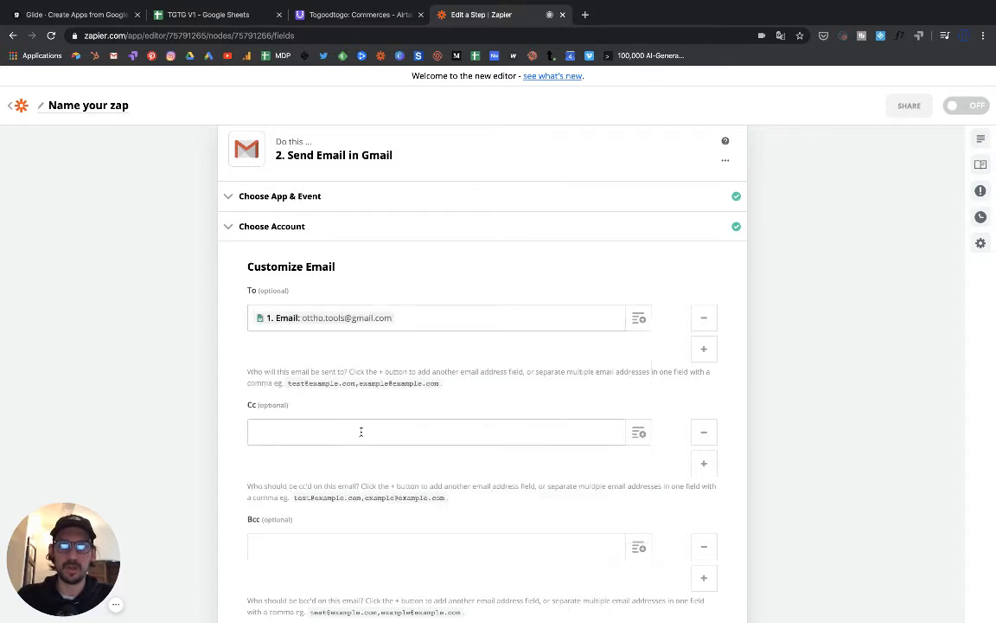
scroll(360, 429, down, 1)
scroll(360, 429, down, 3)
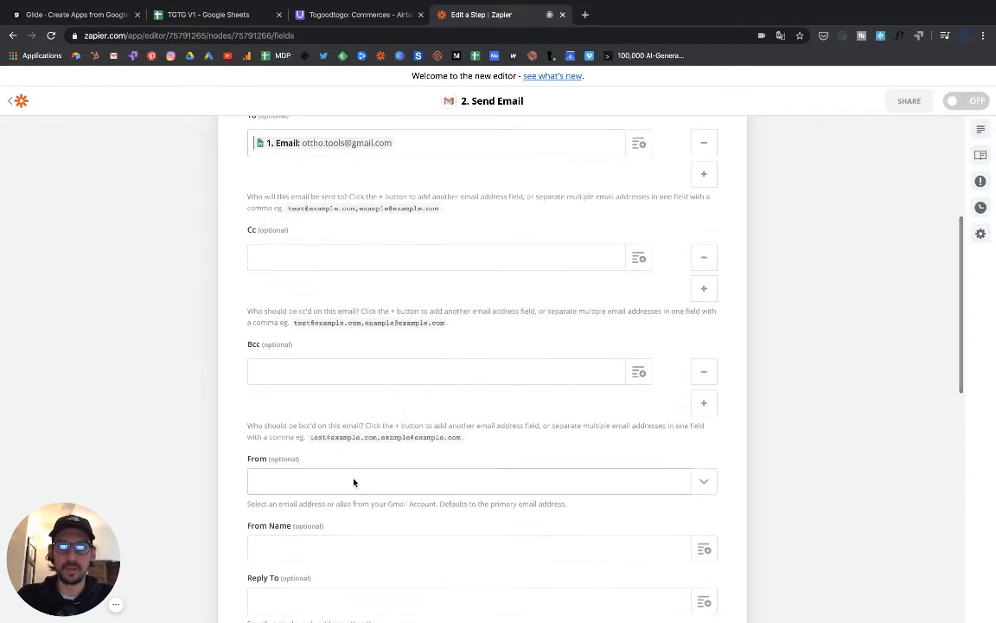
scroll(363, 481, down, 1)
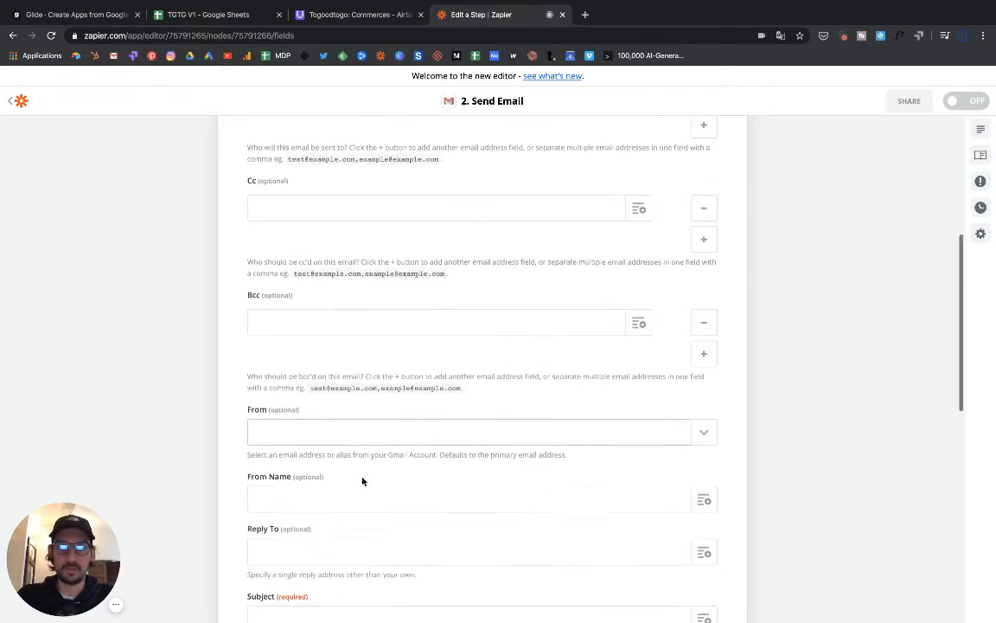
- Set the From field to the connected account's own address
click(402, 434)
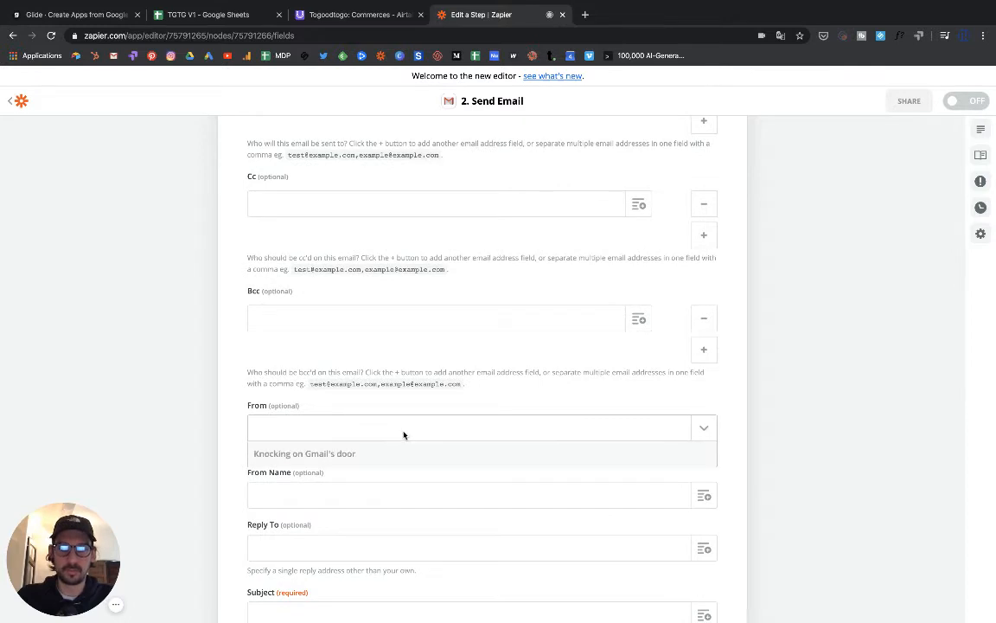
click(238, 406)
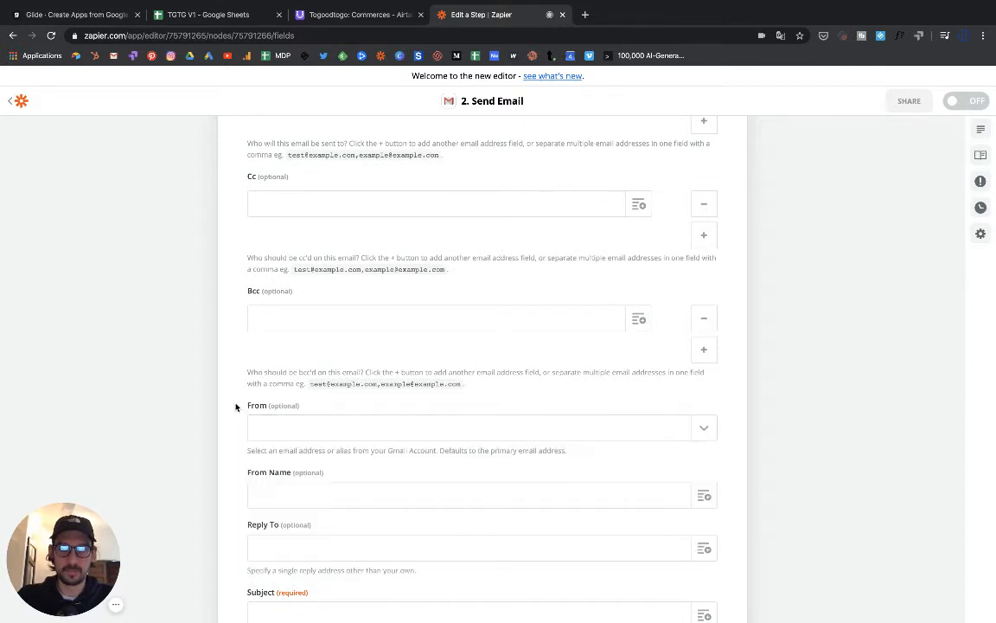
click(387, 432)
click(339, 477)
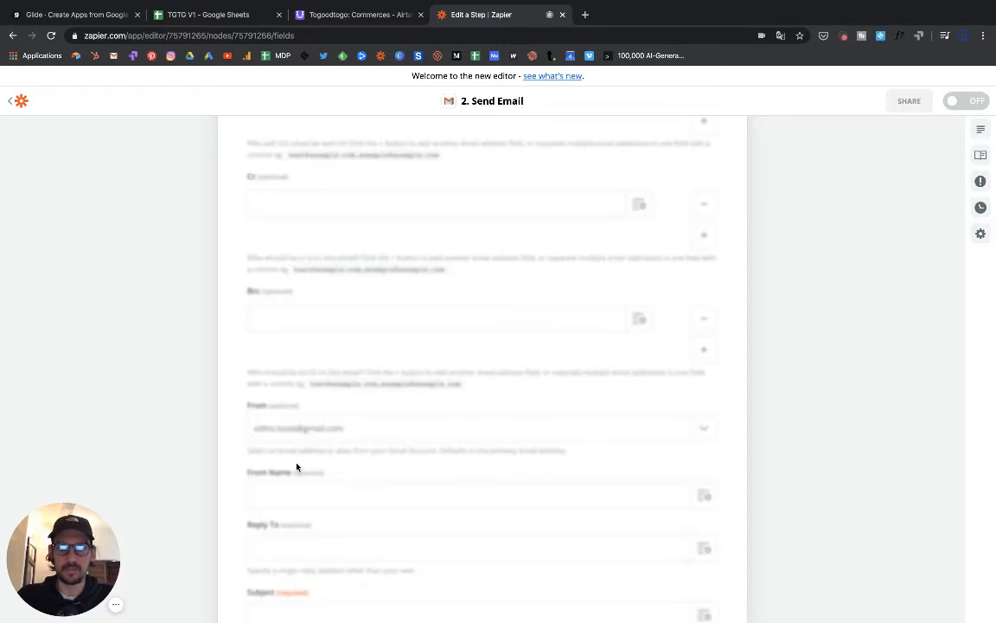
scroll(294, 398, down, 1)
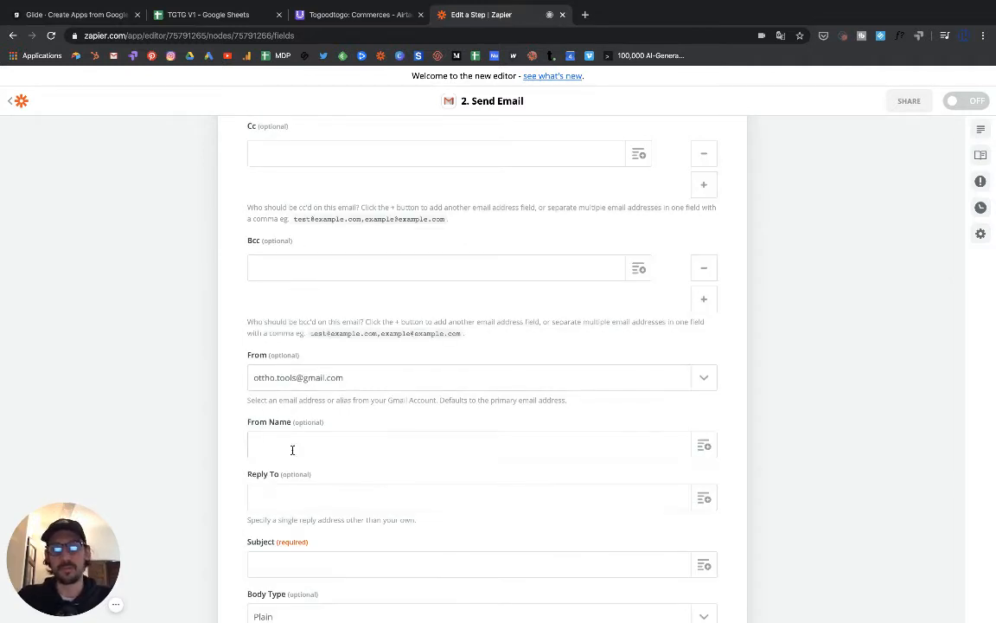
- Enter Togoodtoclone as the email's From Name
click(318, 442)
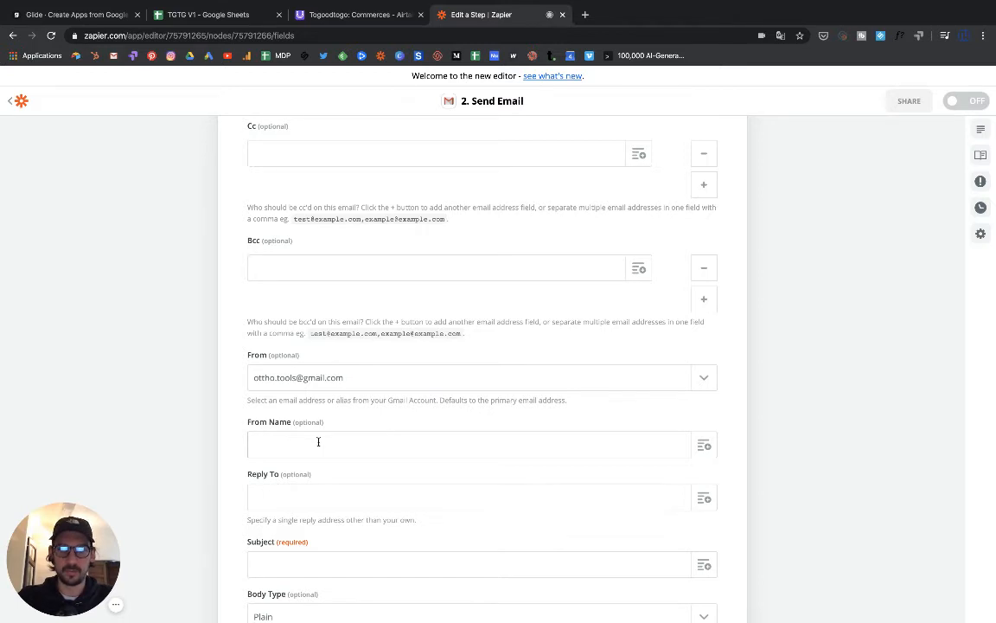
text(T)
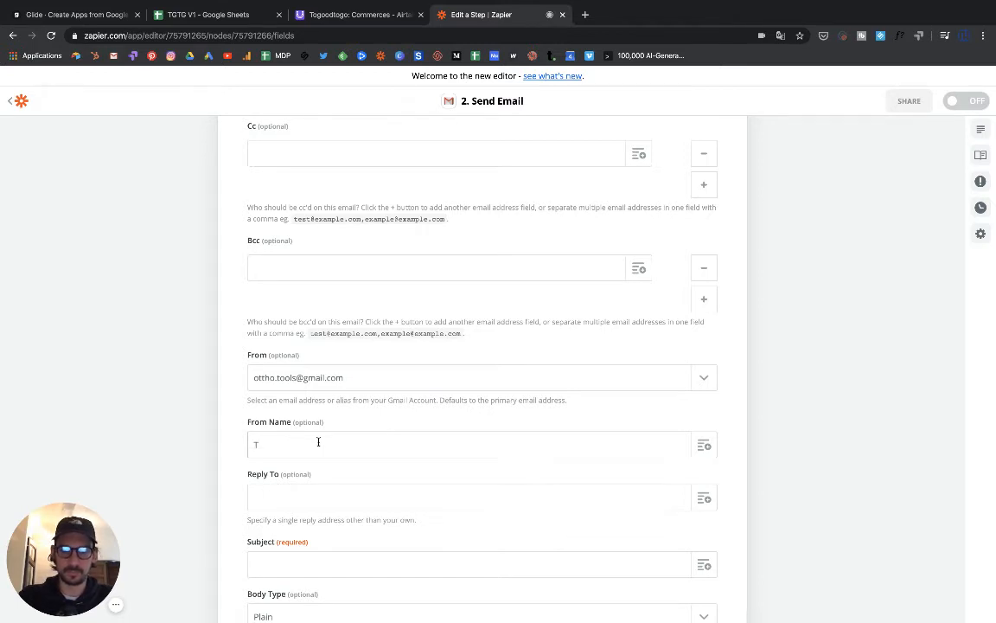
text(GTG)
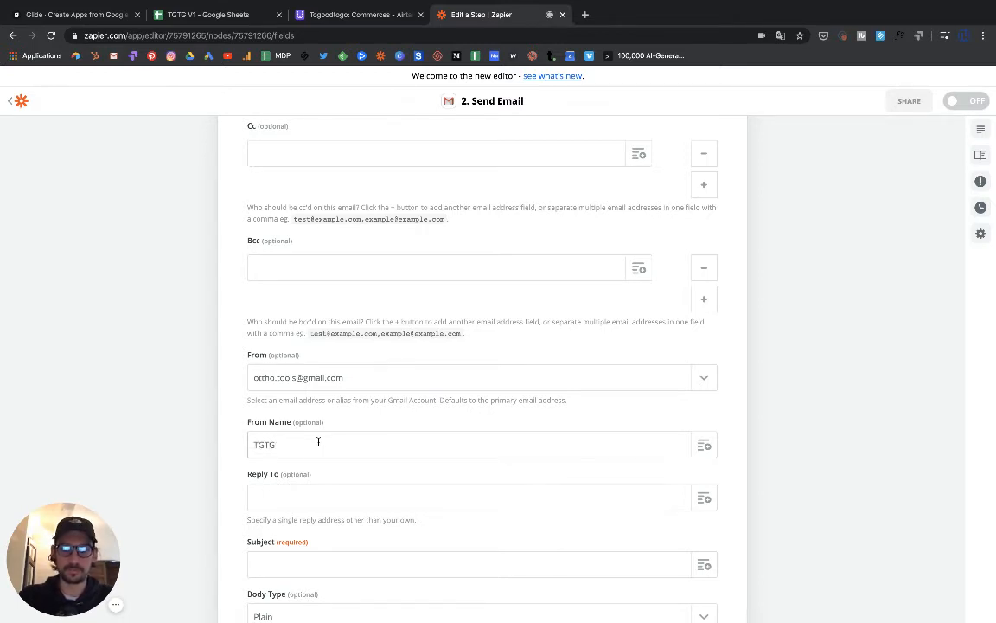
key(BackSpace)
key(BackSpace)
key(BackSpace)
key(BackSpace)
key(BackSpace)
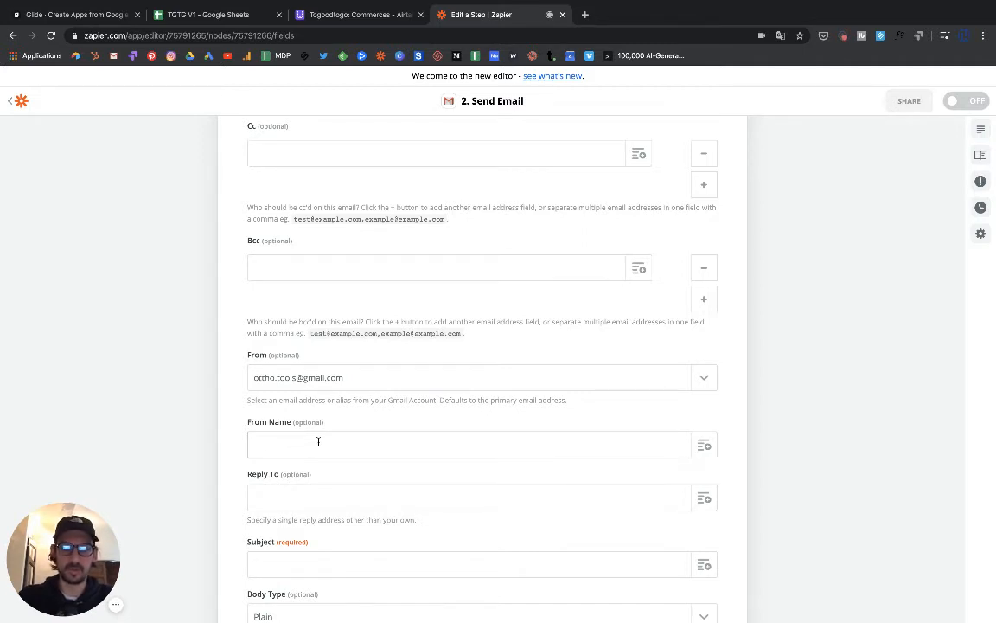
text(Togood)
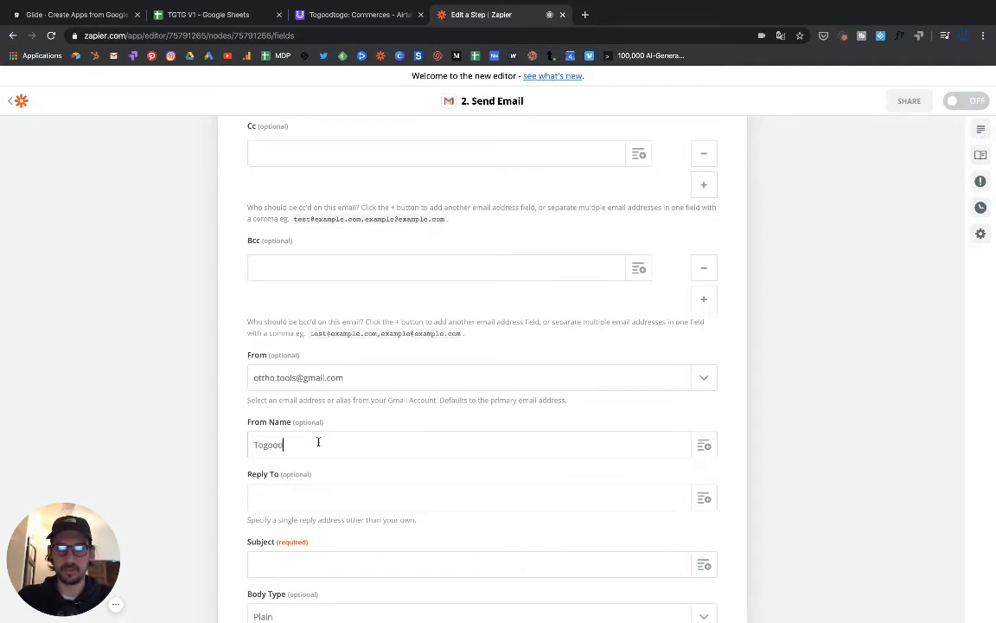
text(toc)
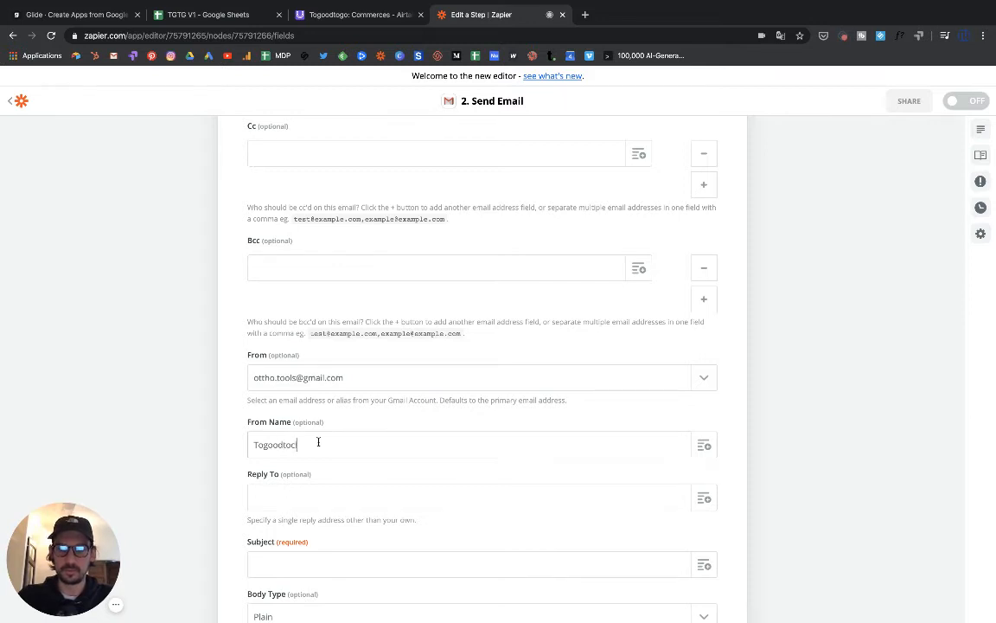
text(lone)
scroll(291, 494, down, 3)
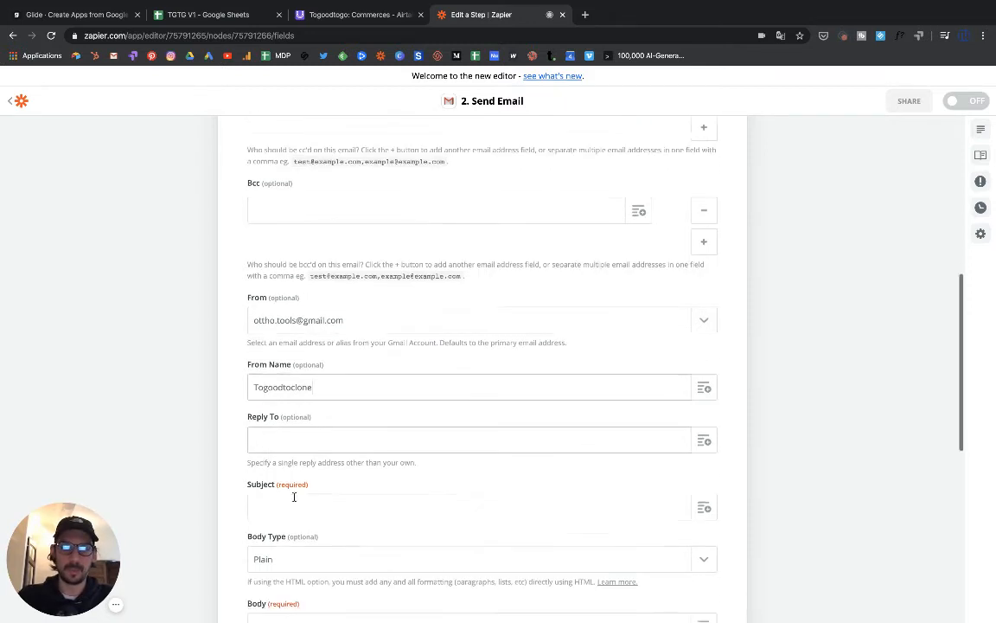
- Set the subject to "Finaliser l'inscription de votre commerce sur l'appli"
click(307, 436)
text(Ins)
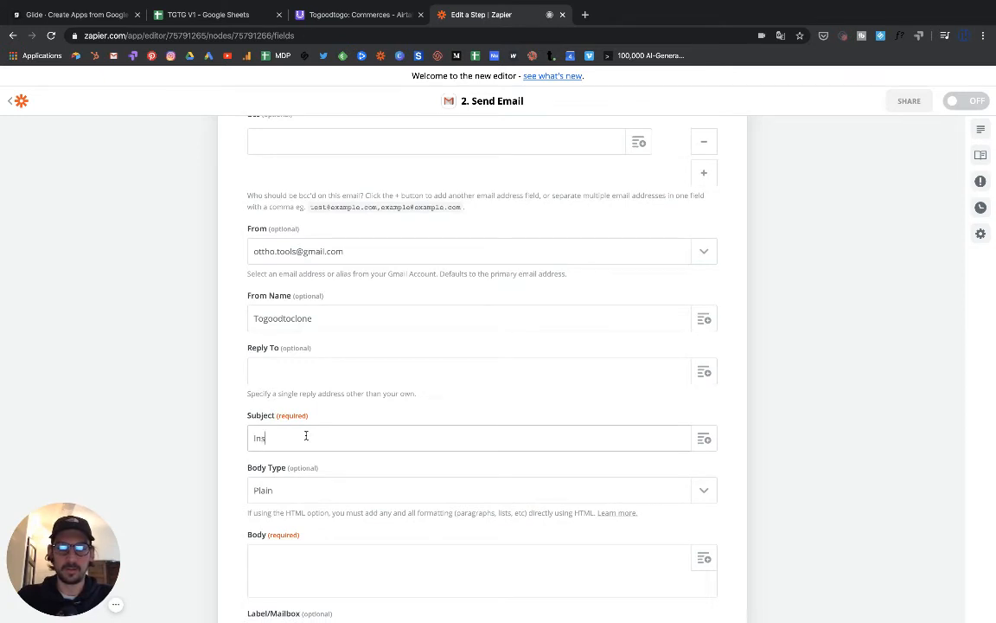
text(cr)
key(BackSpace)
key(BackSpace)
key(BackSpace)
key(BackSpace)
key(BackSpace)
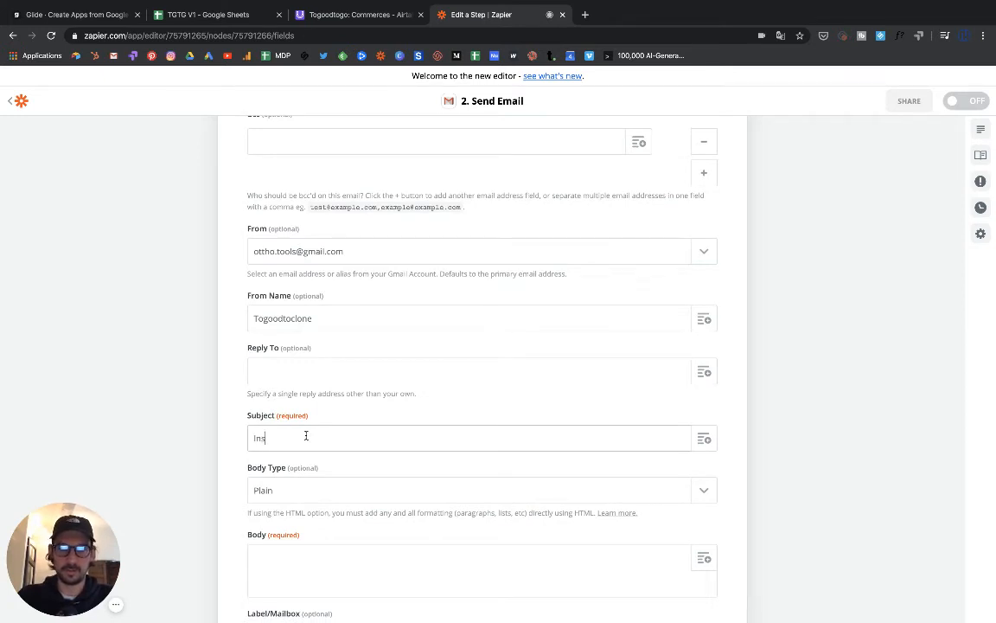
text(Insc)
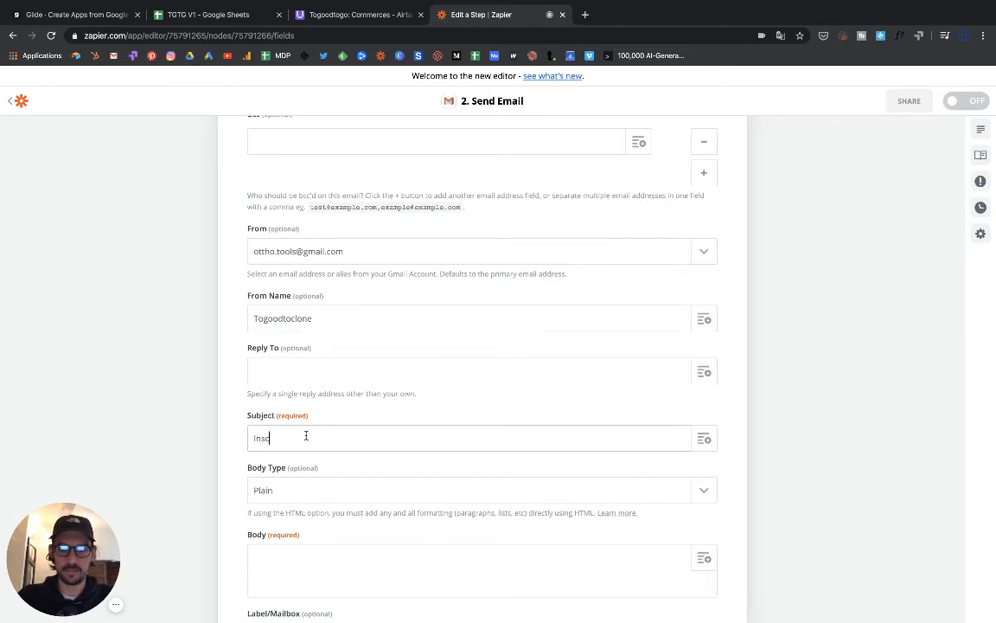
key(BackSpace)
key(BackSpace)
key(BackSpace)
key(BackSpace)
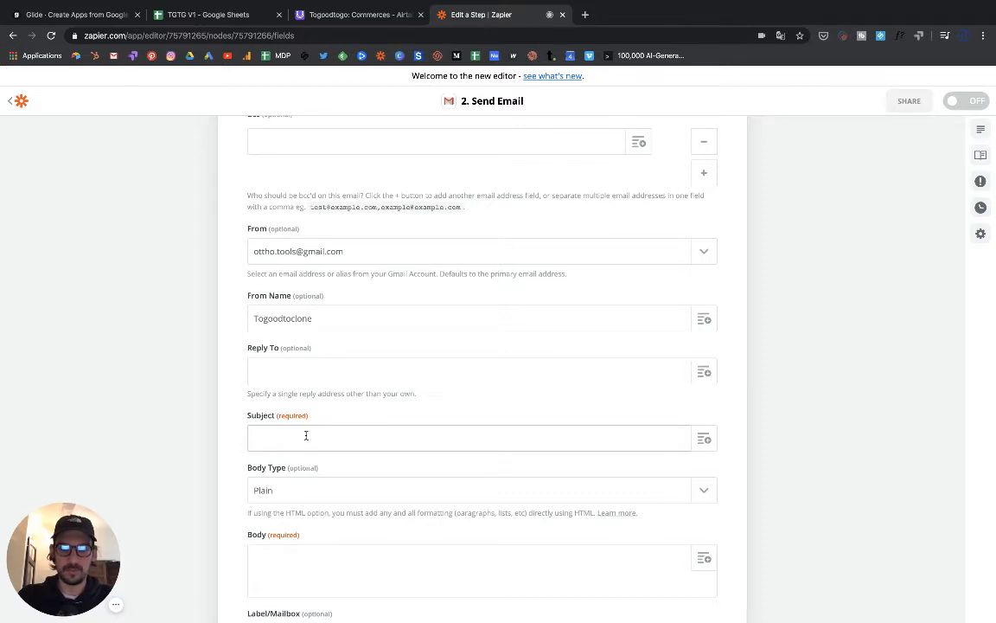
text(Final)
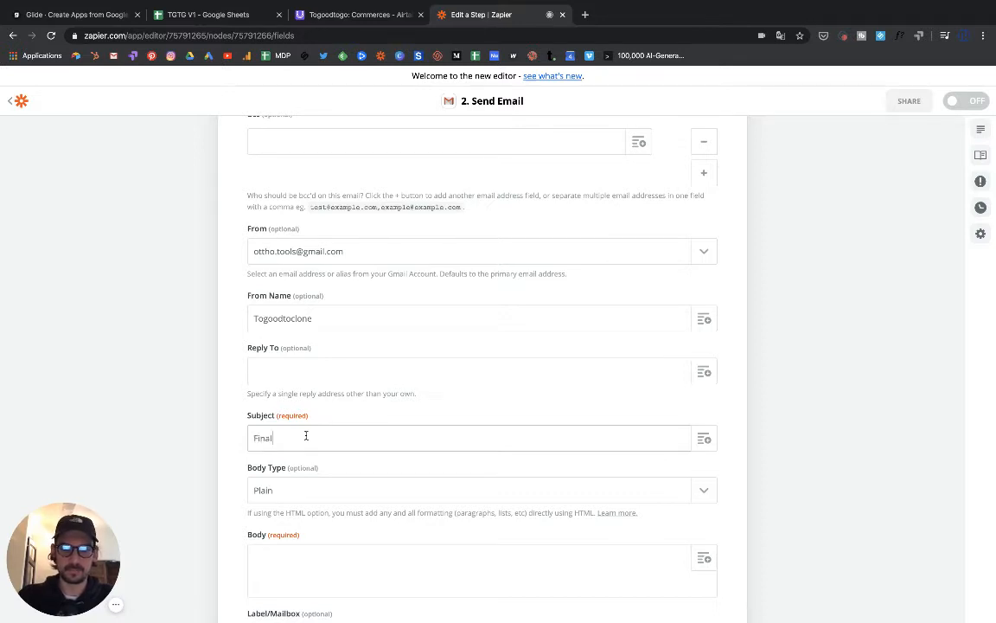
text(iser votre inscription)
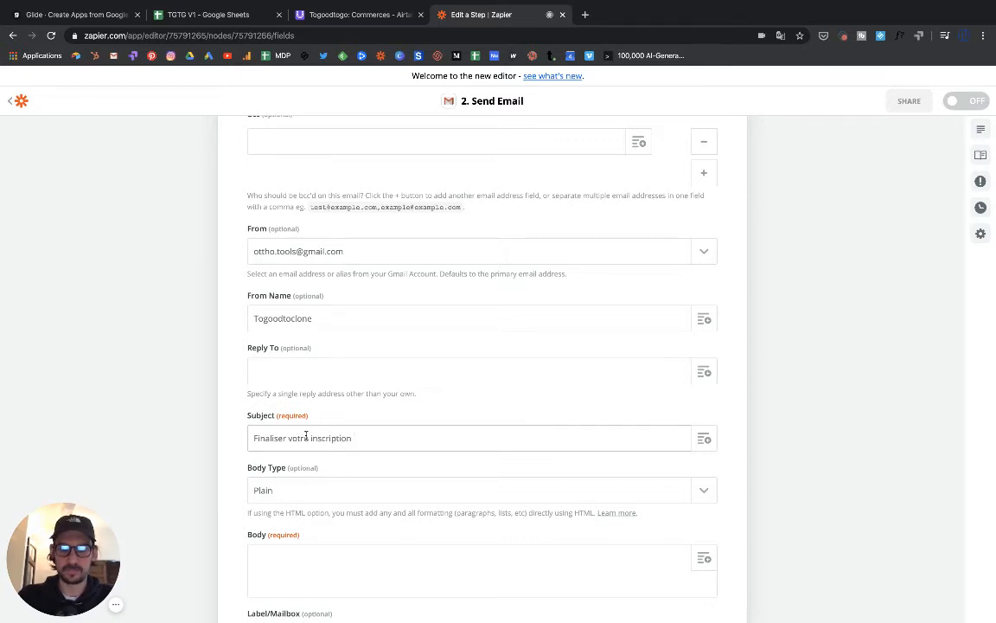
key(BackSpace)
key(BackSpace)
key(BackSpace)
key(BackSpace)
key(BackSpace)
key(BackSpace)
key(BackSpace)
key(BackSpace)
key(BackSpace)
key(BackSpace)
key(BackSpace)
key(BackSpace)
key(BackSpace)
key(BackSpace)
key(BackSpace)
key(BackSpace)
key(BackSpace)
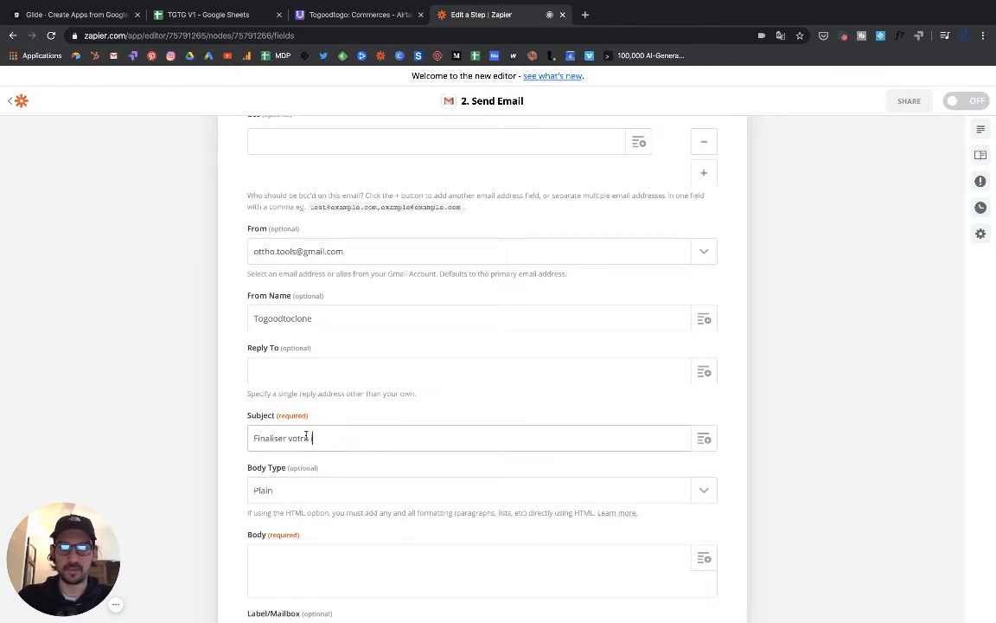
text(l'ins)
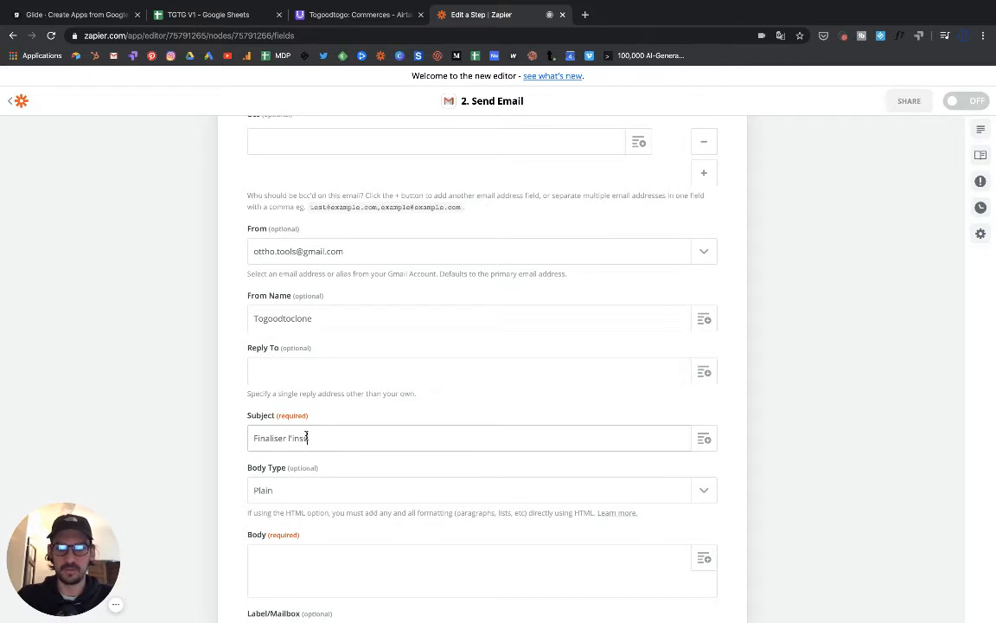
text(cription de vot)
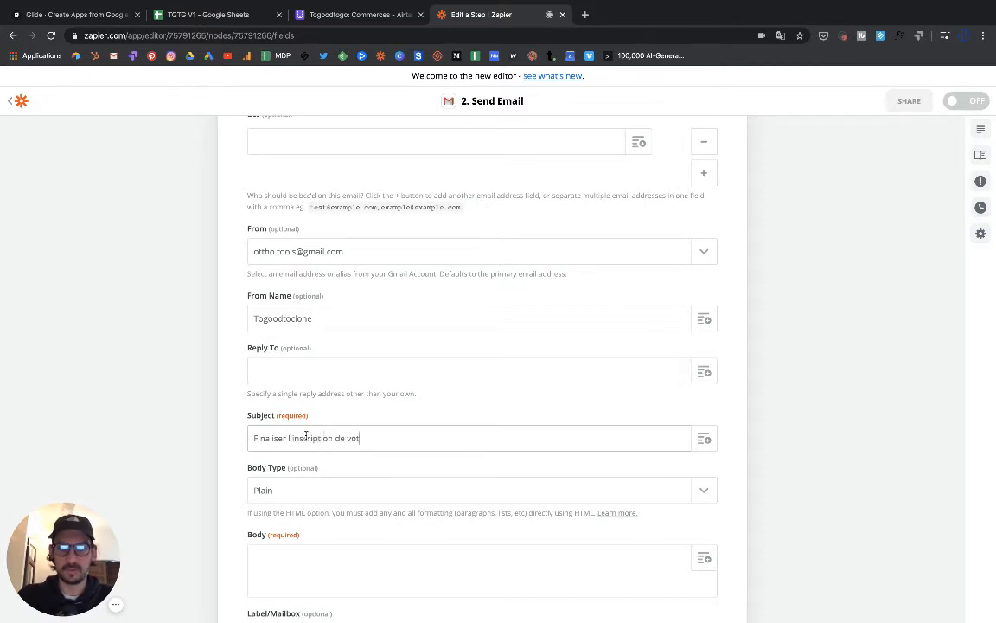
text(re commerce su)
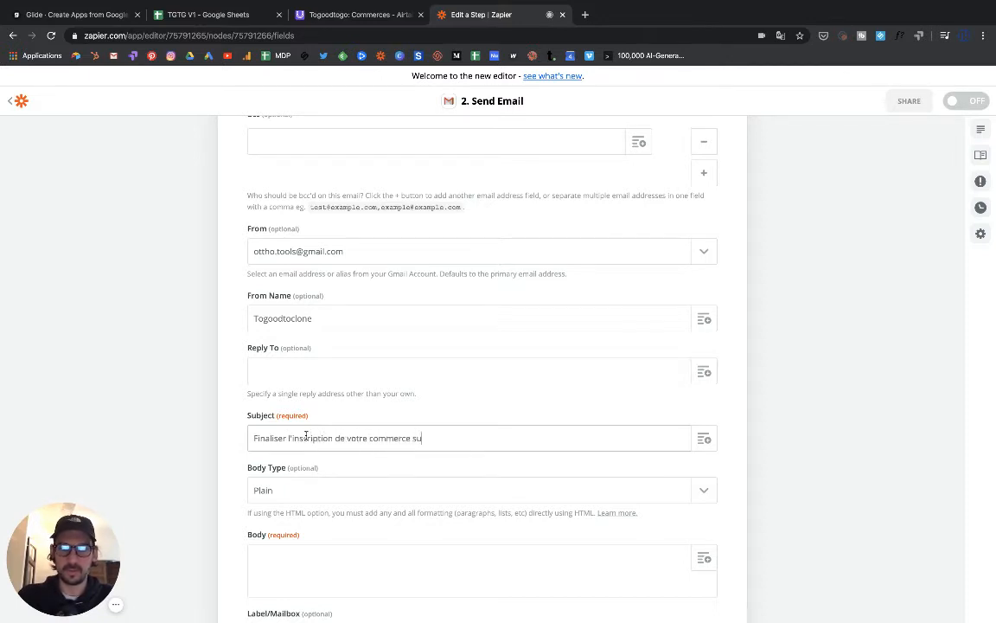
text(r l'appli)
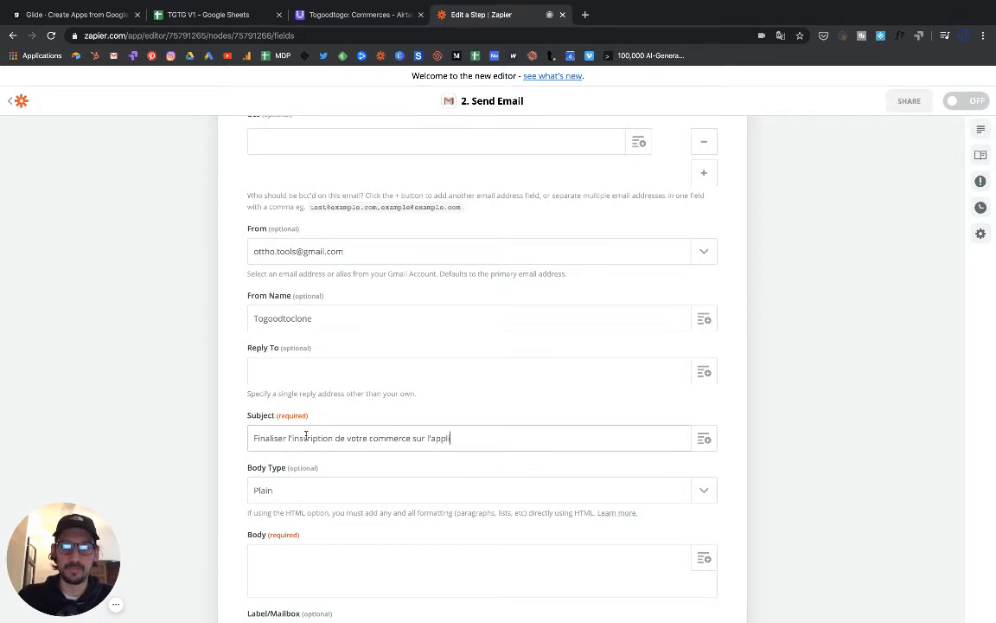
scroll(318, 480, down, 2)
click(294, 430)
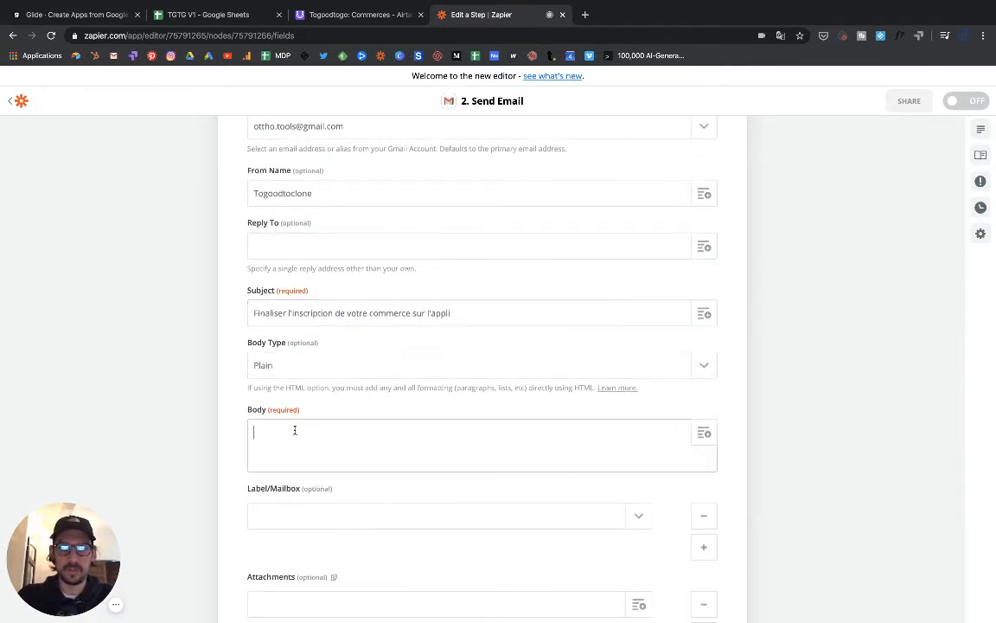
- Start the body with "Bonjour" followed by the row's Prénom value and a comma
scroll(320, 426, down, 2)
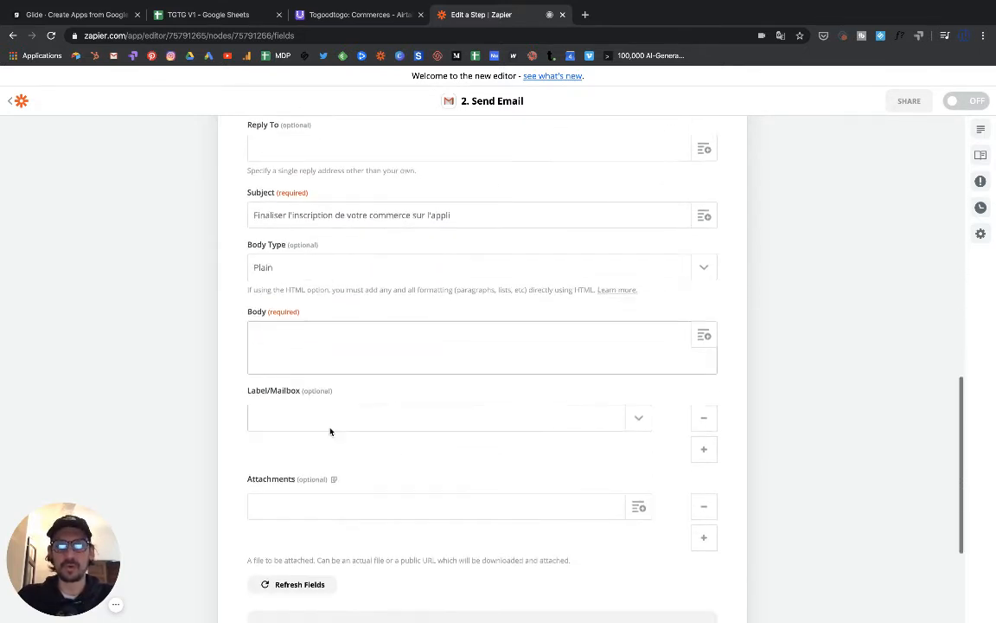
text(Bonjour,)
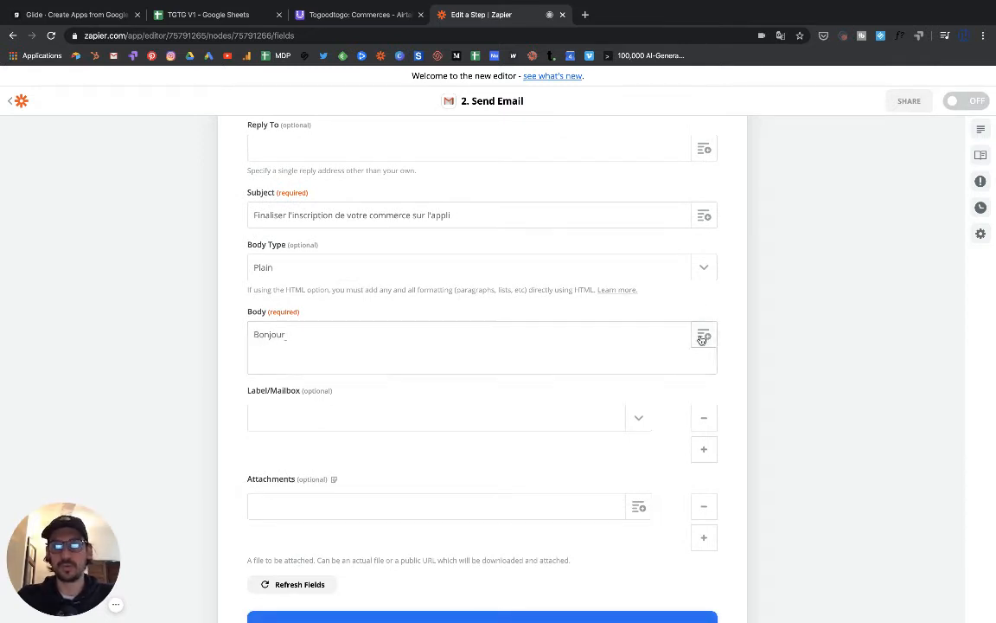
click(702, 337)
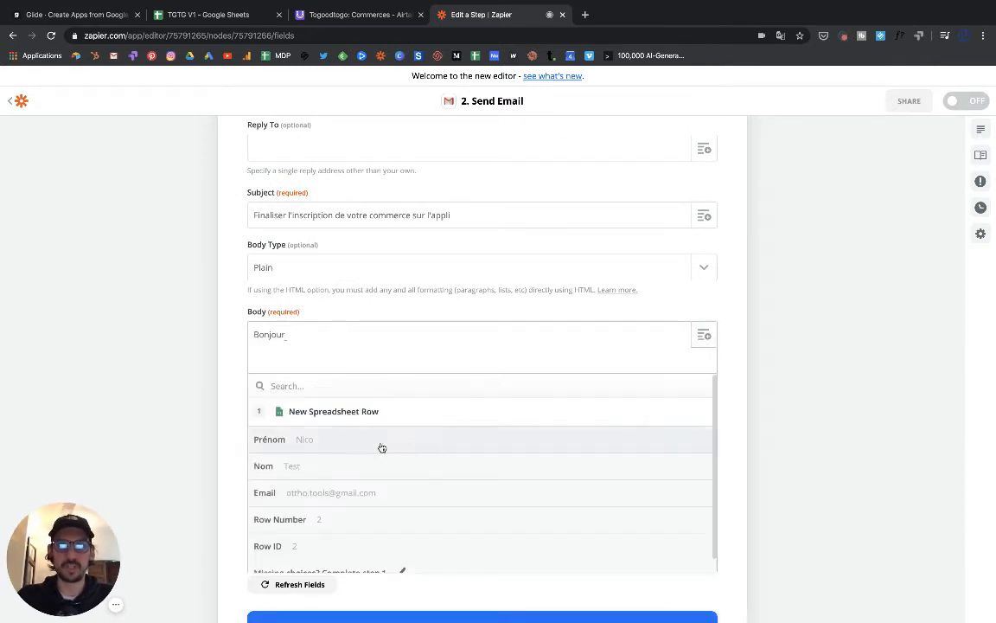
click(327, 443)
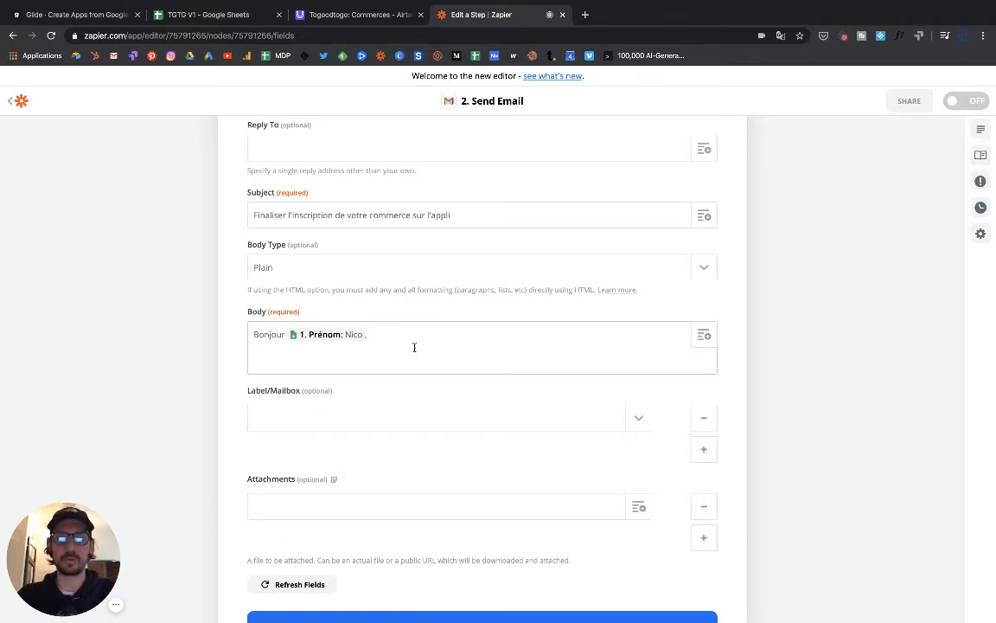
text(,)
key(Return)
- Add the sentence inviting the pre-registered shop to complete its commerce information on the anti-gaspi app
text(Suit)
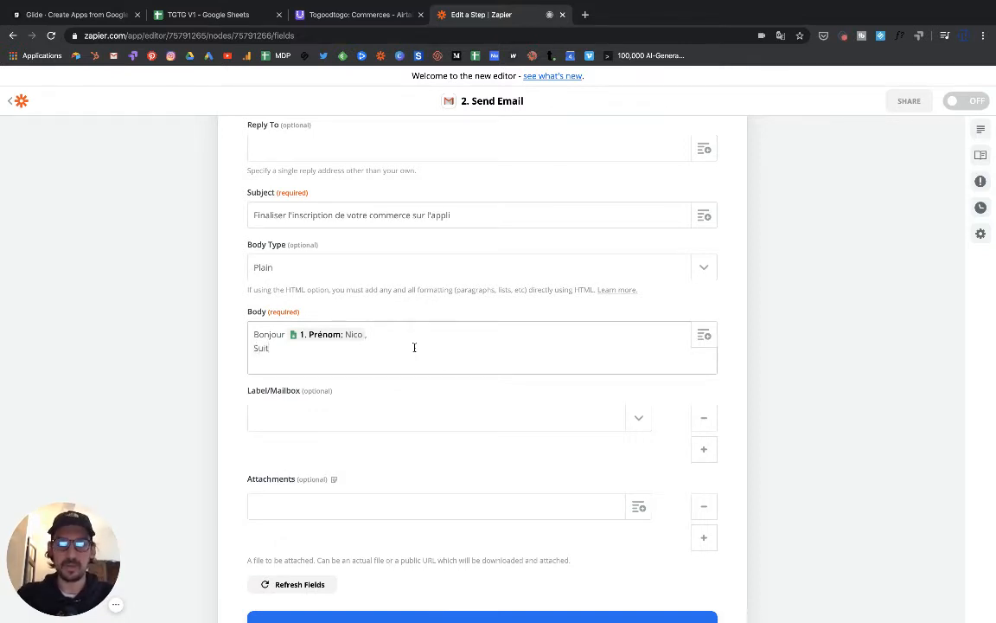
text(e à votre )
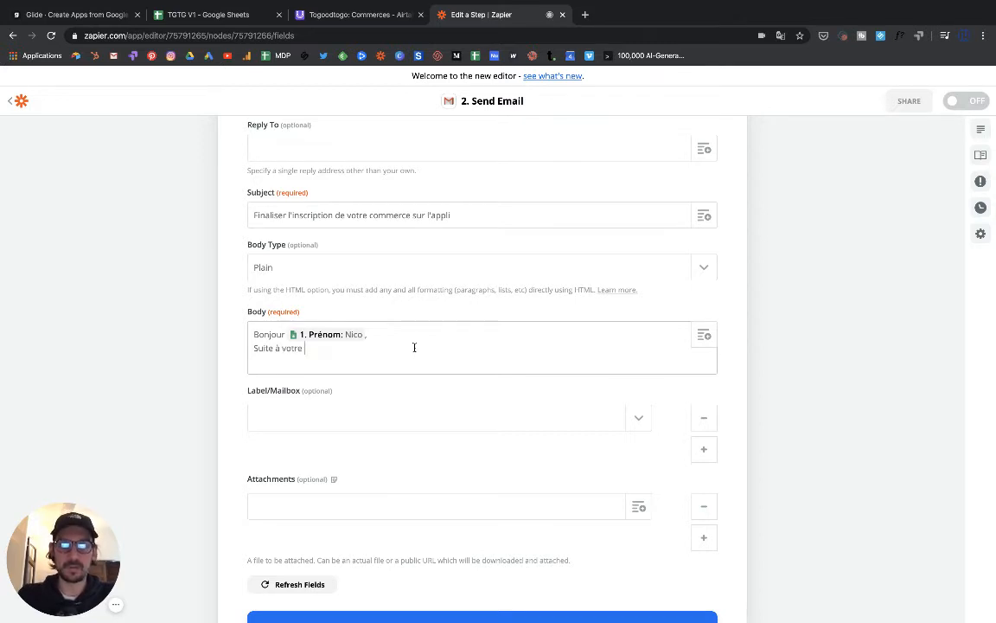
text(demande)
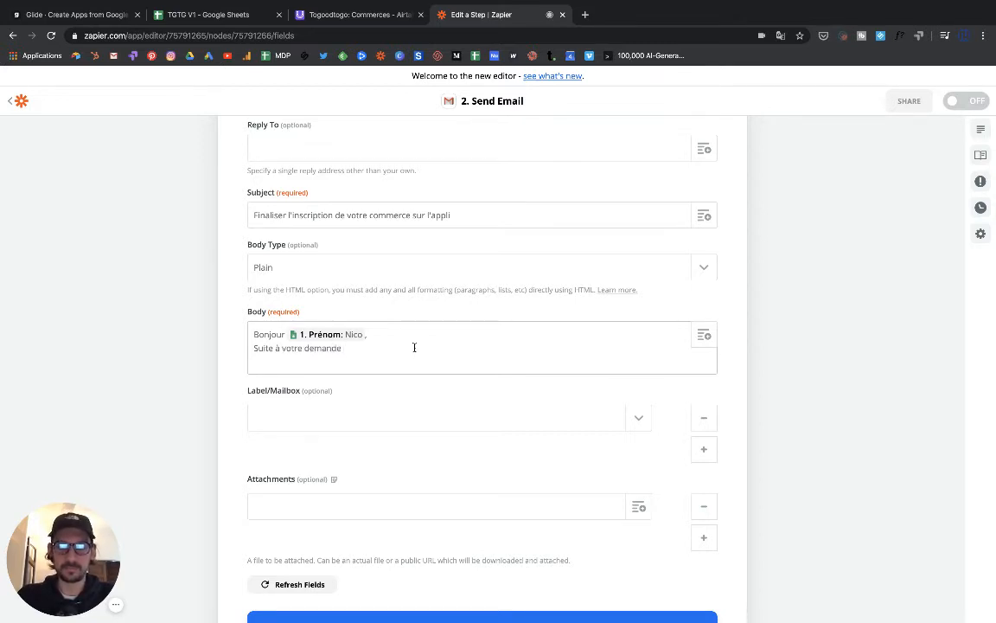
key(BackSpace)
key(BackSpace)
key(BackSpace)
key(BackSpace)
key(BackSpace)
key(BackSpace)
key(BackSpace)
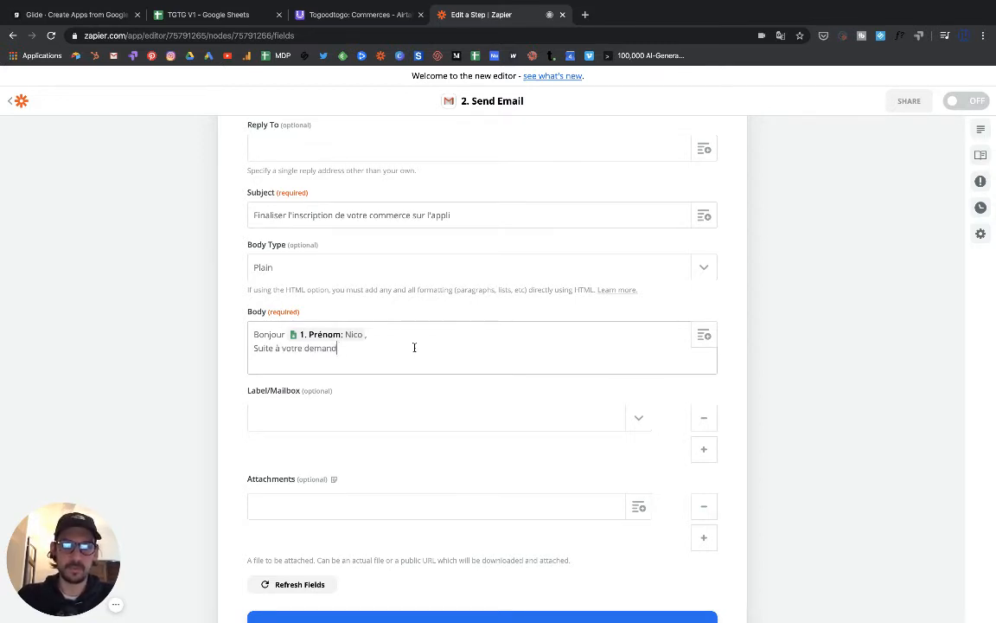
text(pr)
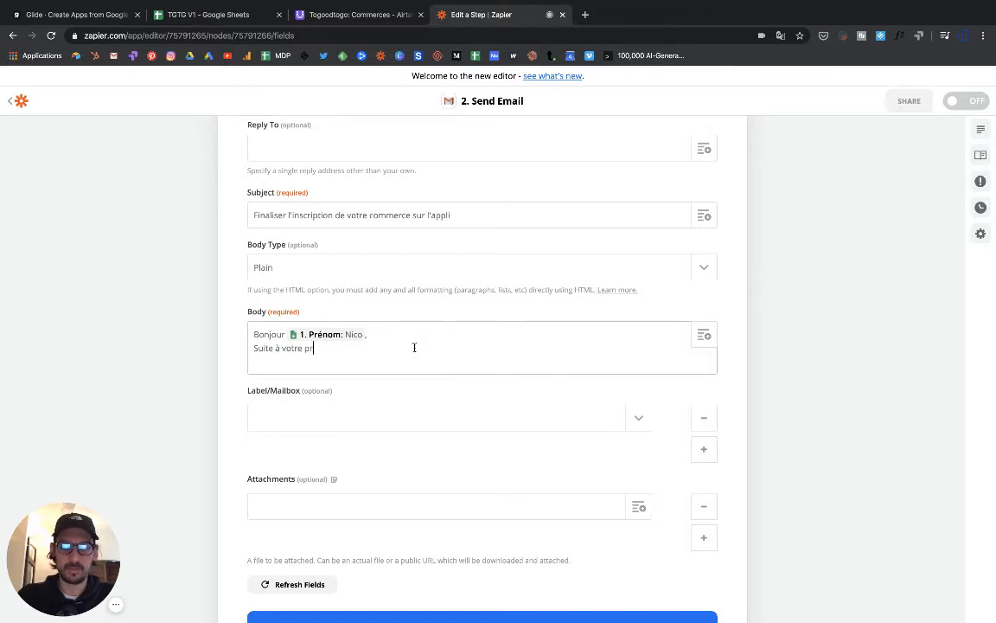
text(éinscri)
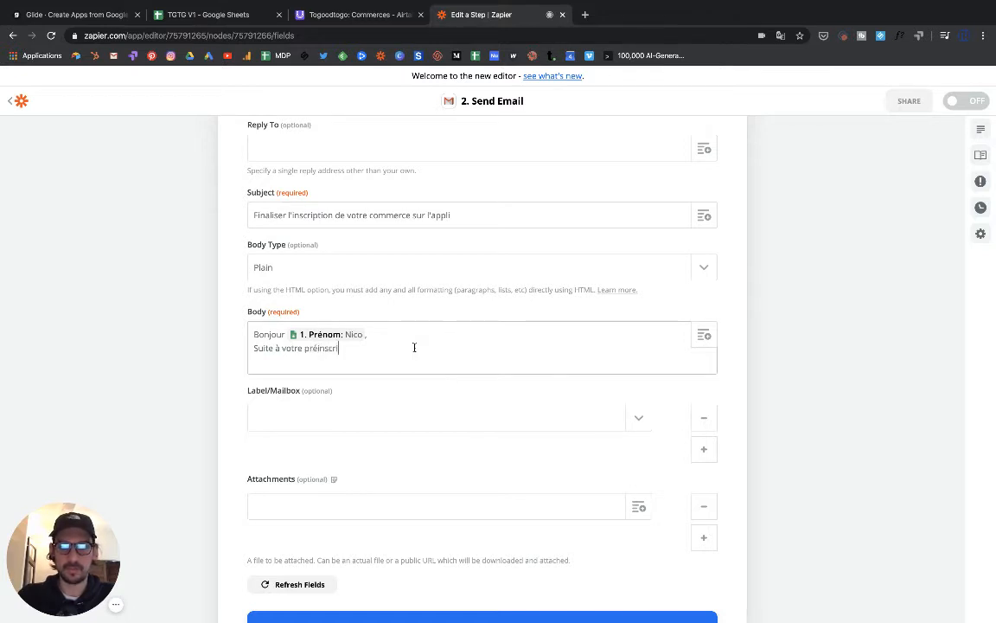
text(ption sur l)
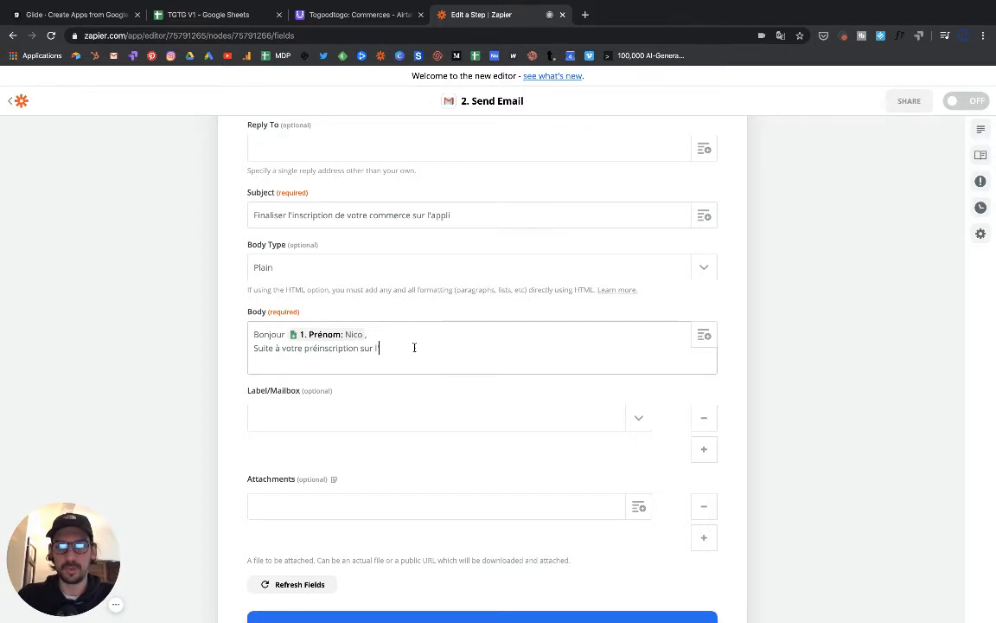
text('appli an)
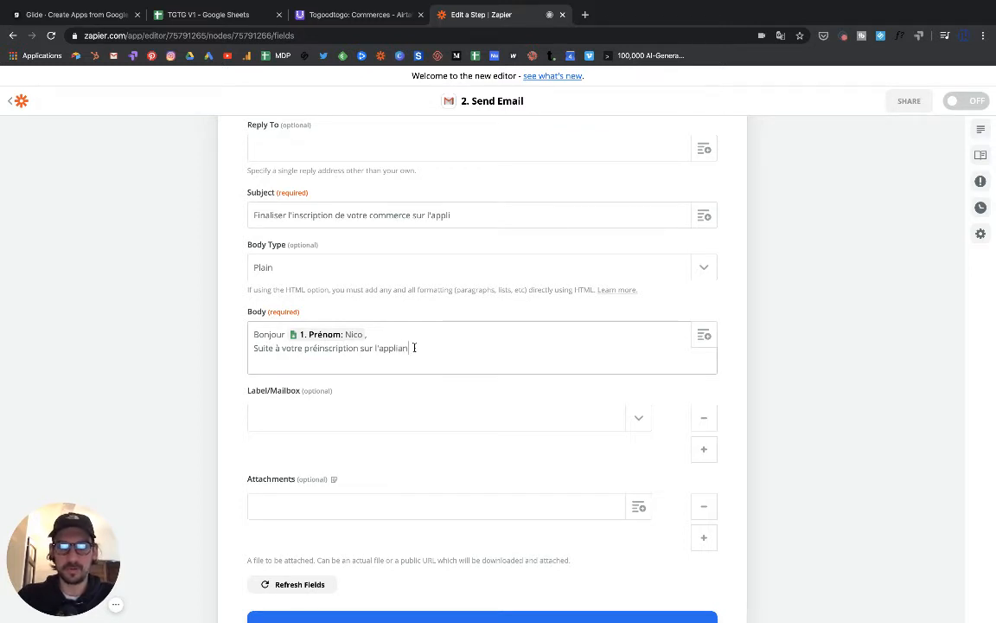
text(ti-ga)
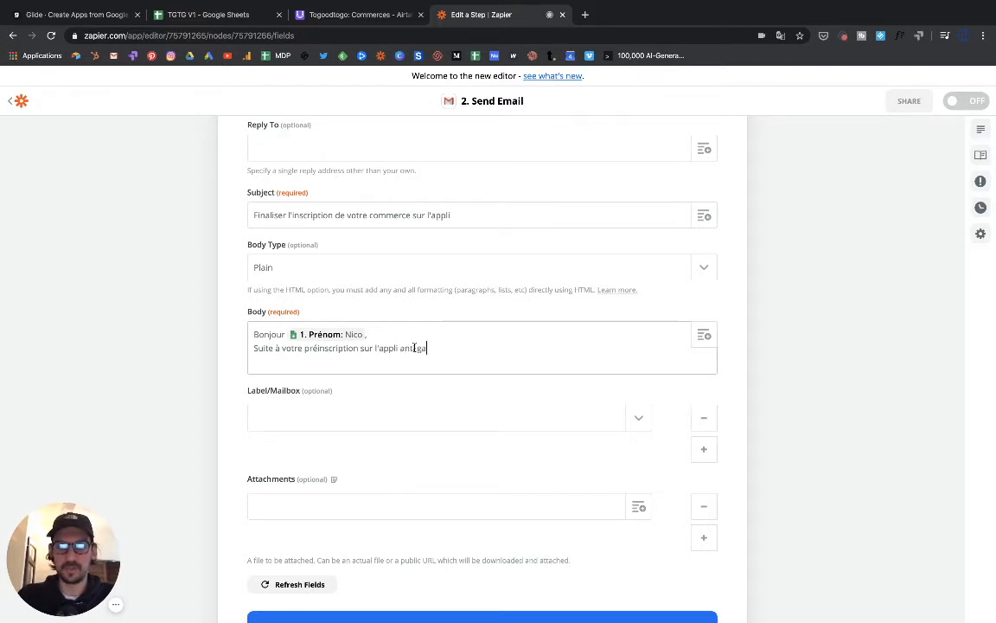
text(spi, nous)
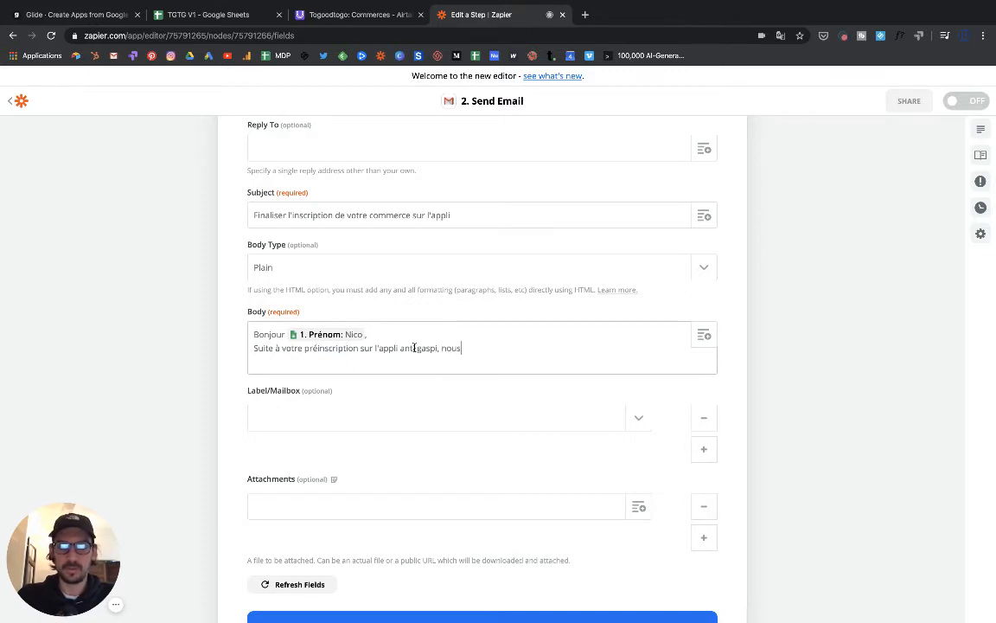
text( vous proposons)
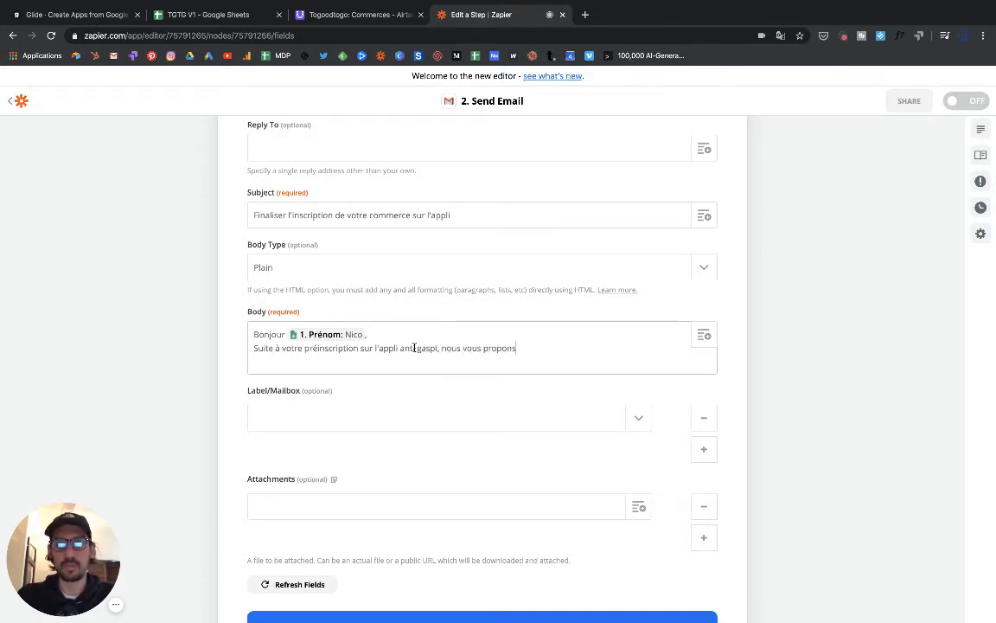
text( de co)
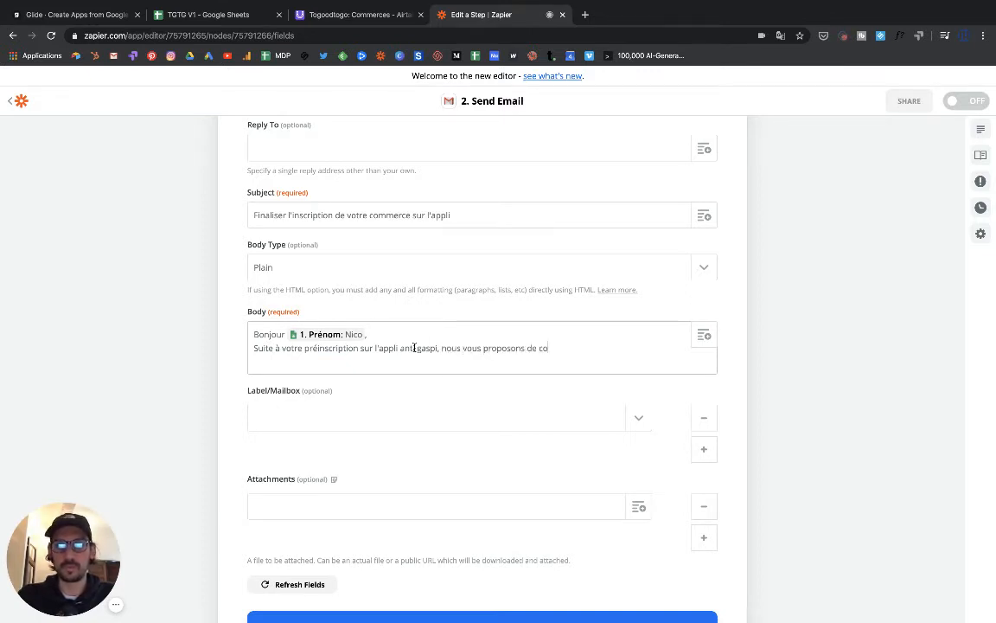
text(mplé)
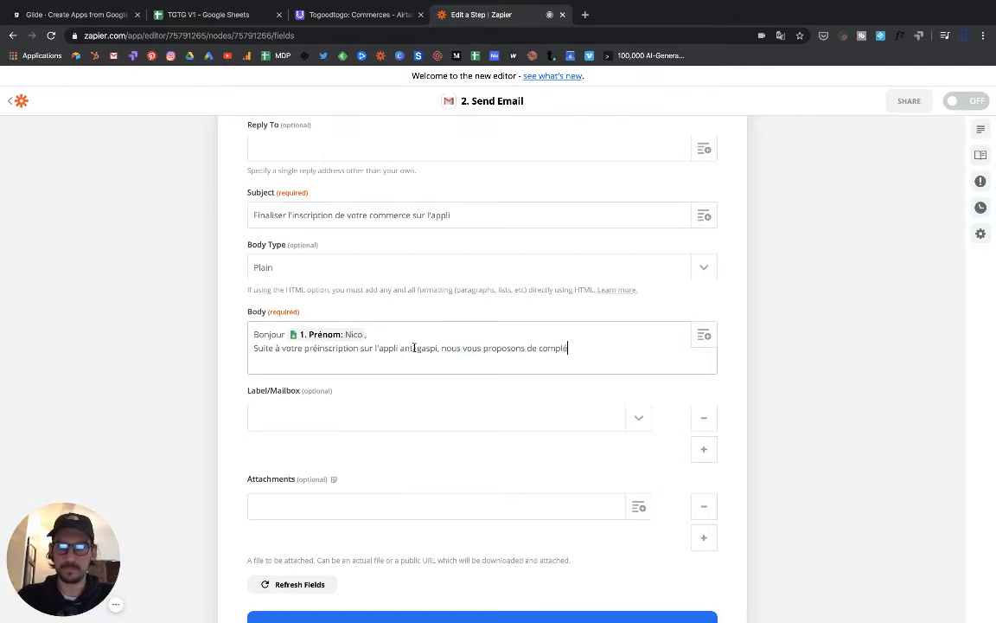
text(ter vo)
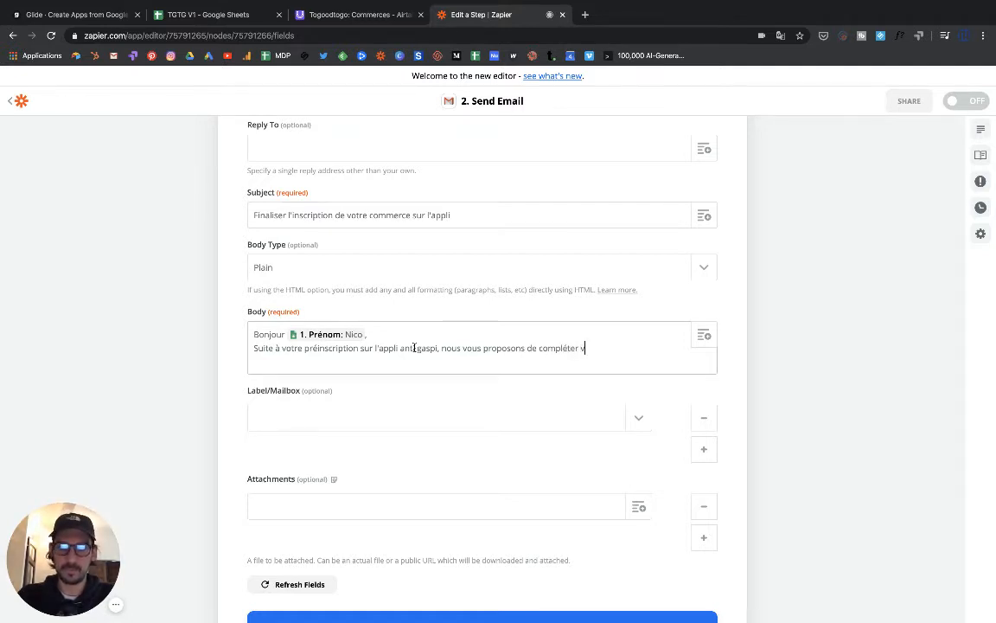
key(BackSpace)
text(les info)
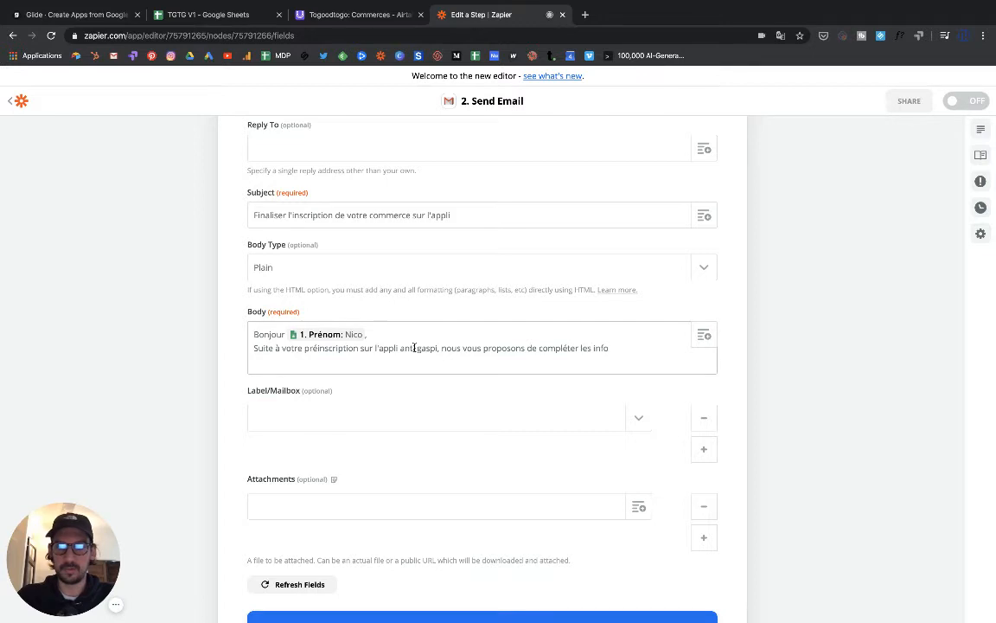
text(rmations de vo)
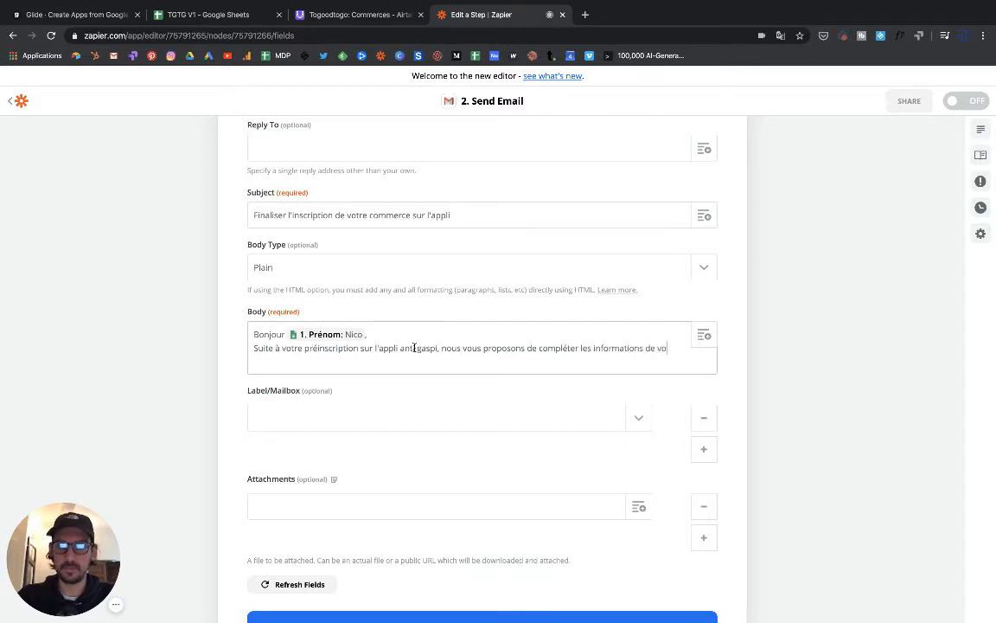
text(tre )
text(comme)
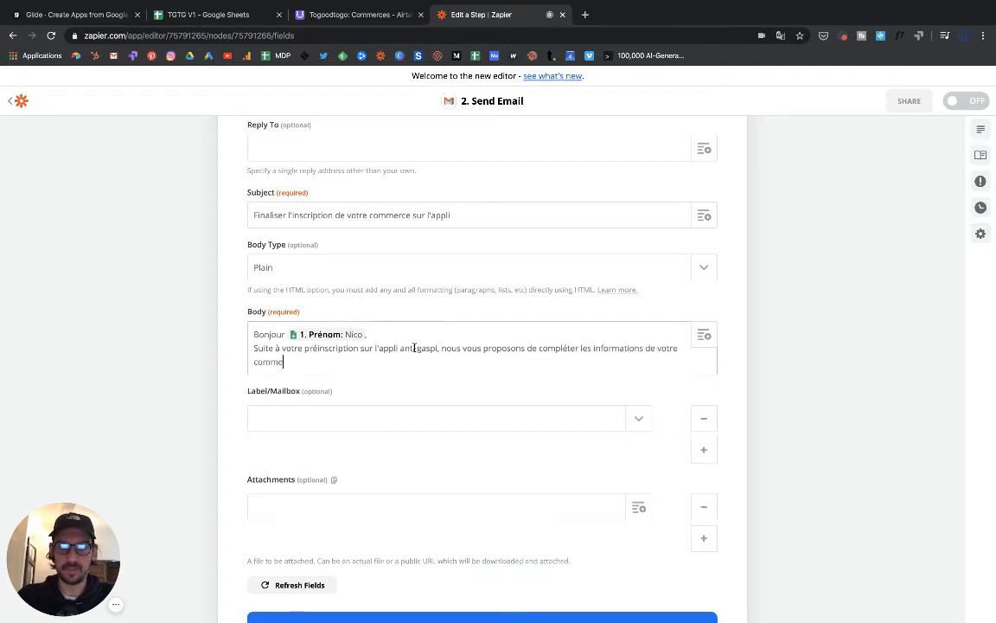
text(rce afin de)
key(BackSpace)
key(BackSpace)
key(BackSpace)
key(BackSpace)
key(BackSpace)
key(BackSpace)
key(BackSpace)
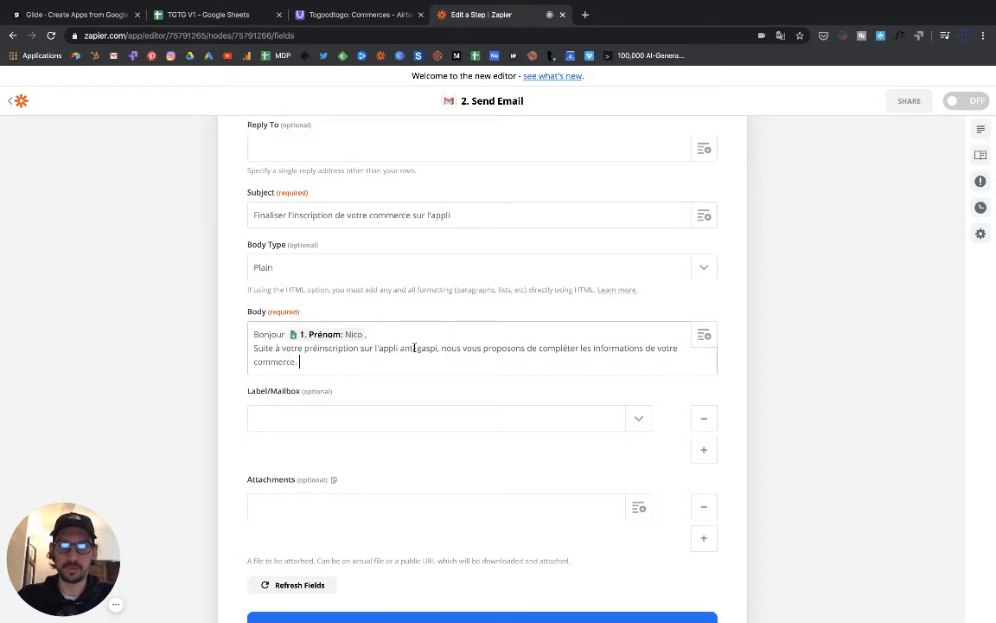
- Add a line saying that once validated, the shop can offer unsold items to connected users
key(Return)
text(Une foi)
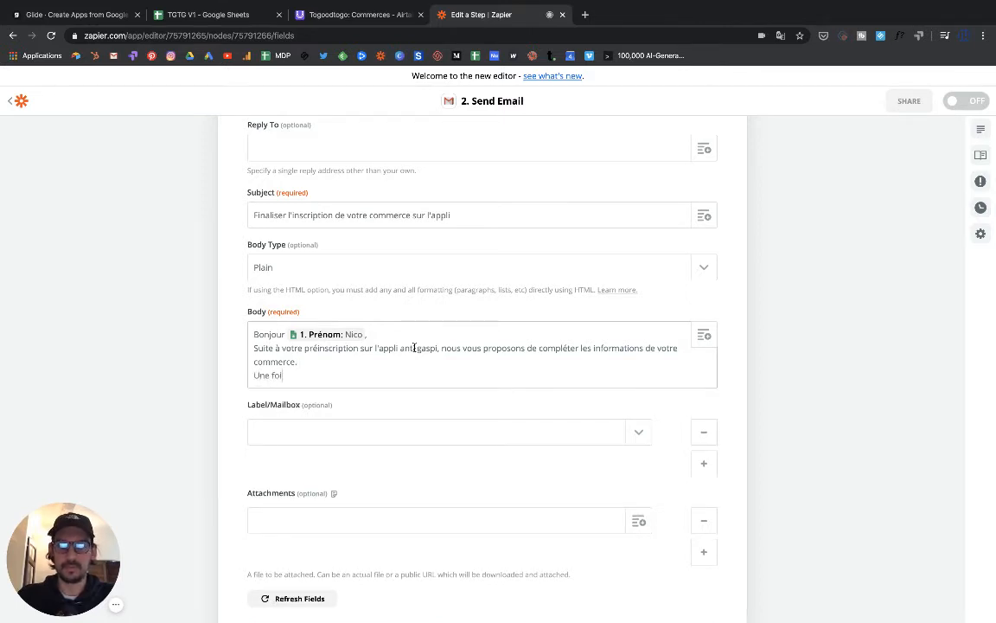
text(s validée, vous p)
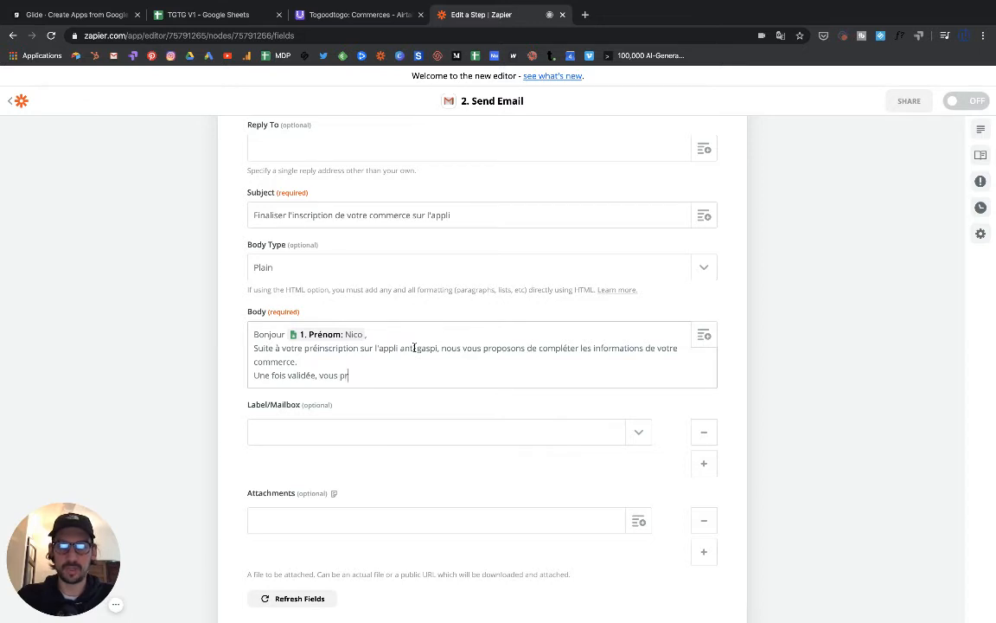
text(ourrez offrir)
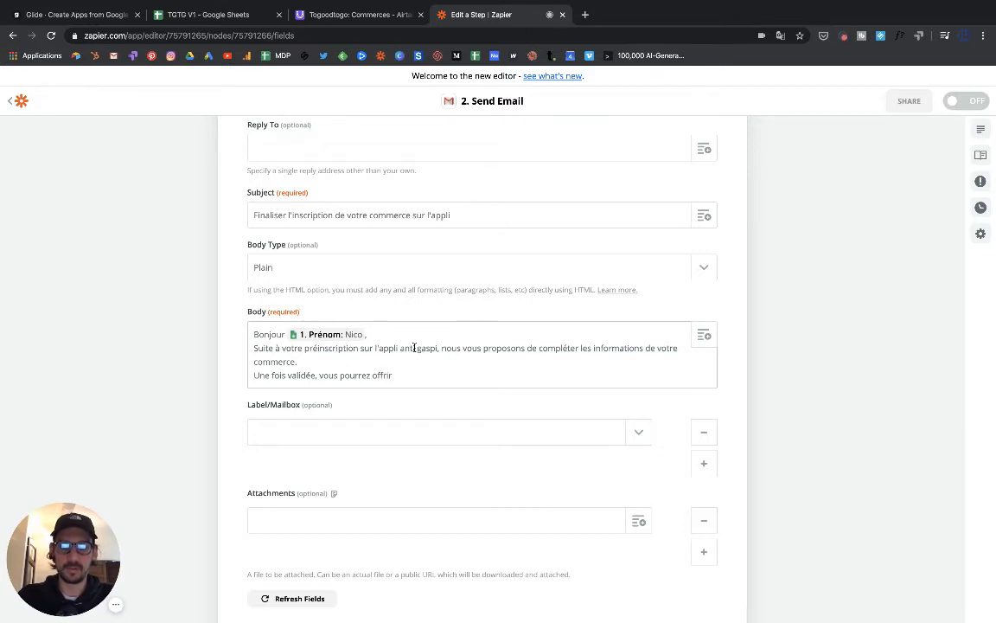
text(s)
key(BackSpace)
key(BackSpace)
key(BackSpace)
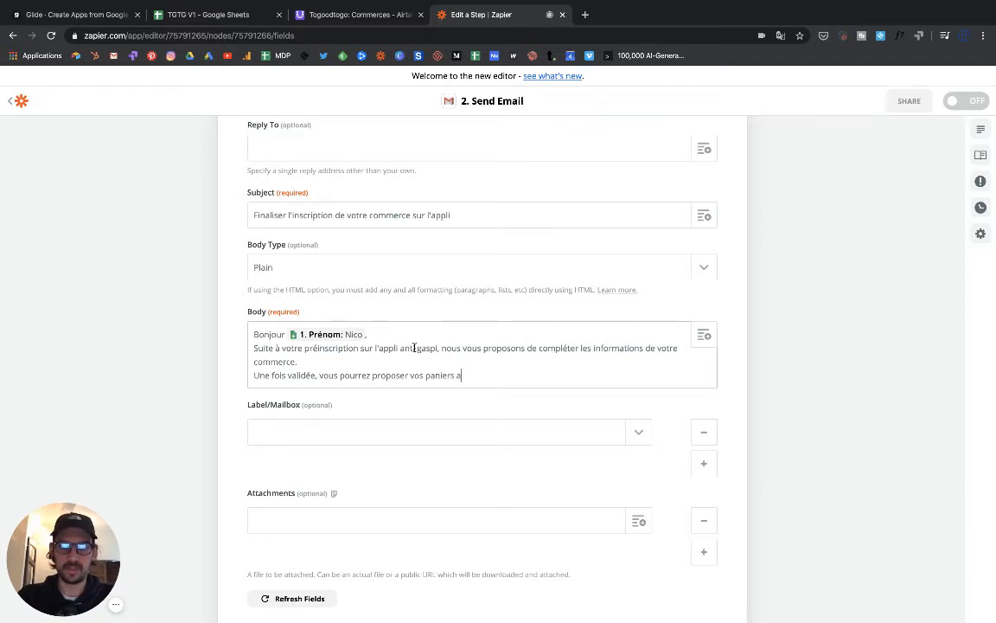
text(nvendu)
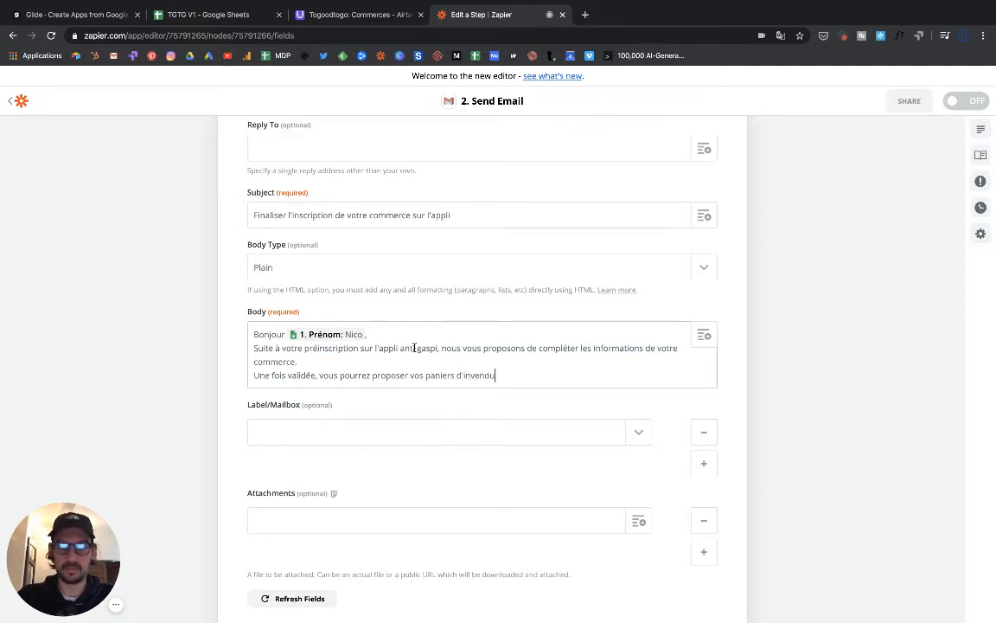
text(s aux utilisateur)
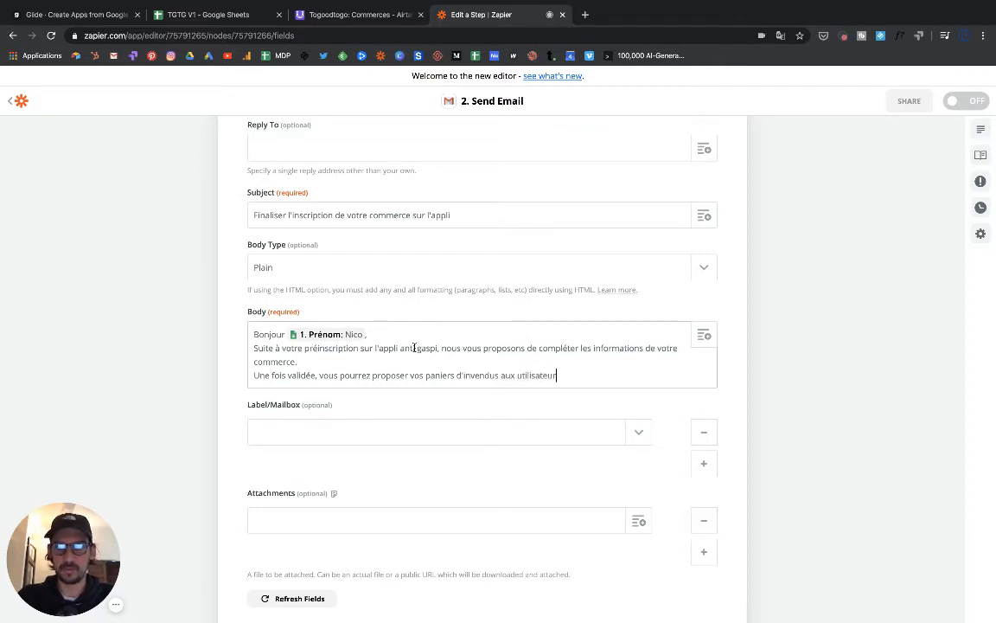
text(s connect)
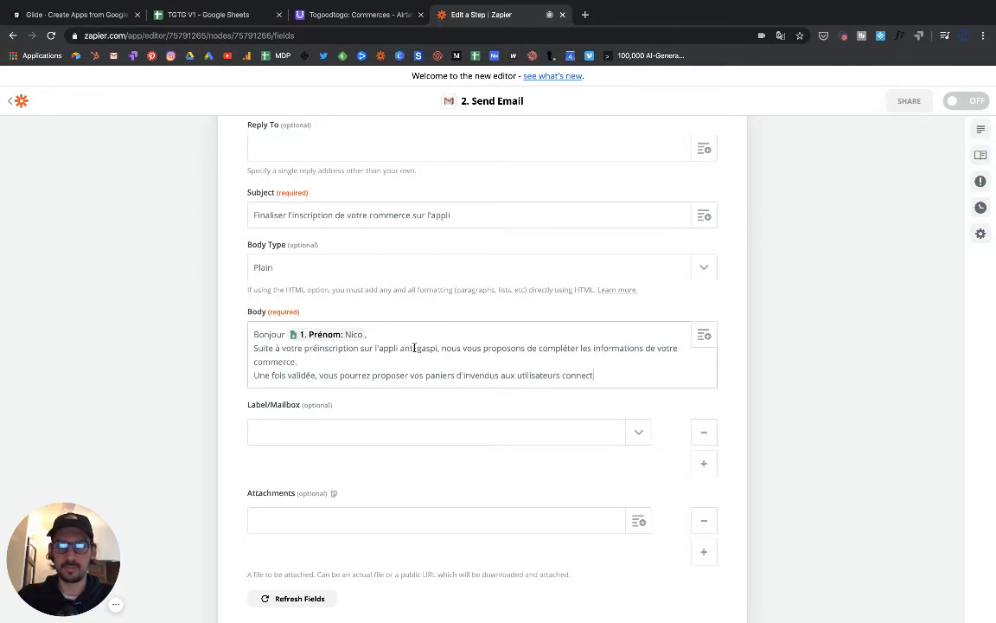
text(és.)
- Add the "Finaliser votre inscription" link line and the "A très vite sur l'app !" sign-off
key(Return)
key(Return)
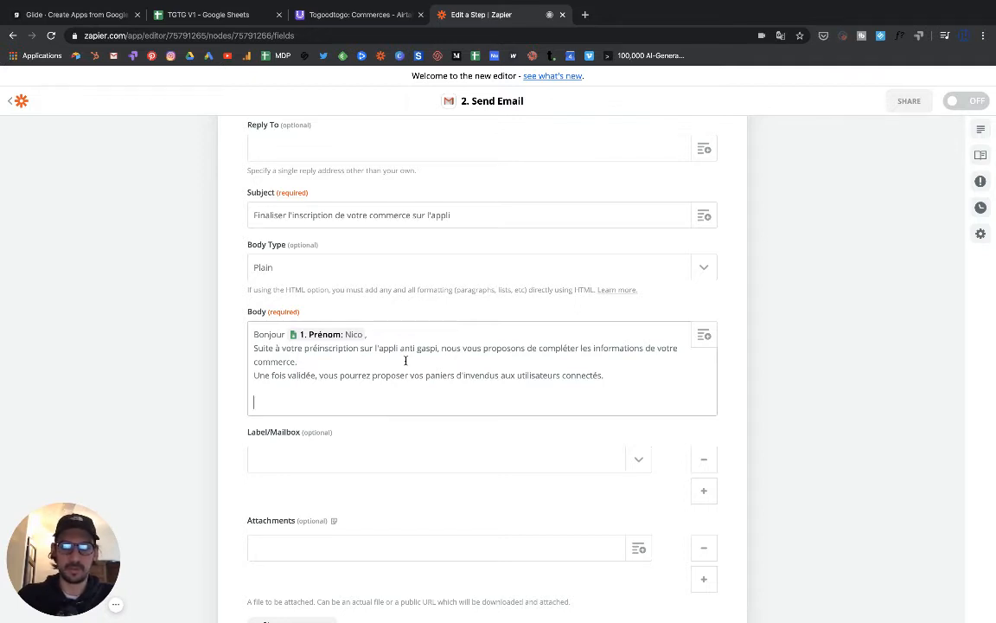
text(Finaliser votr)
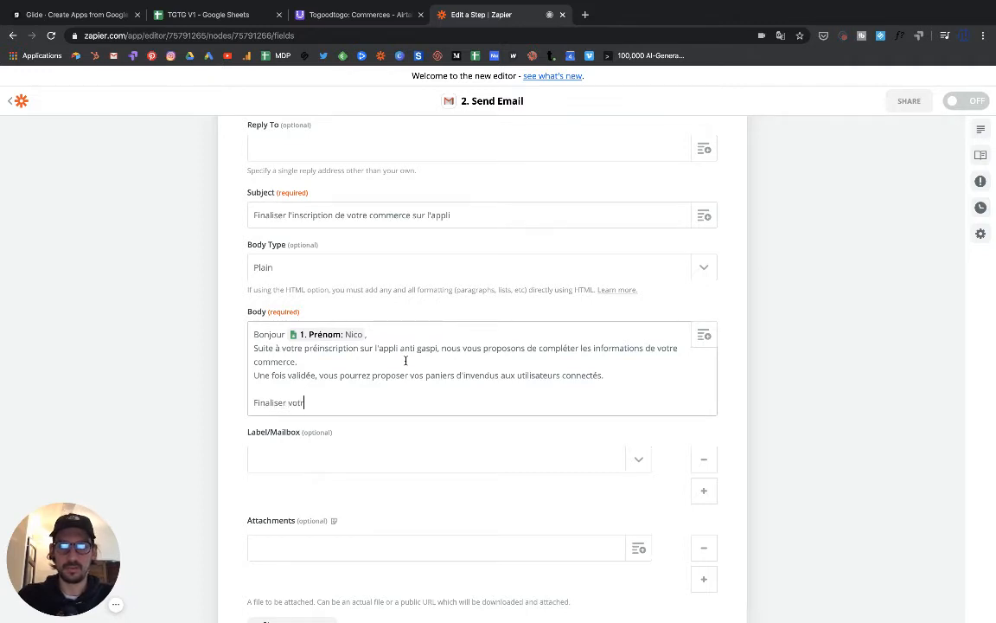
text(e inscription grâce à ce lien)
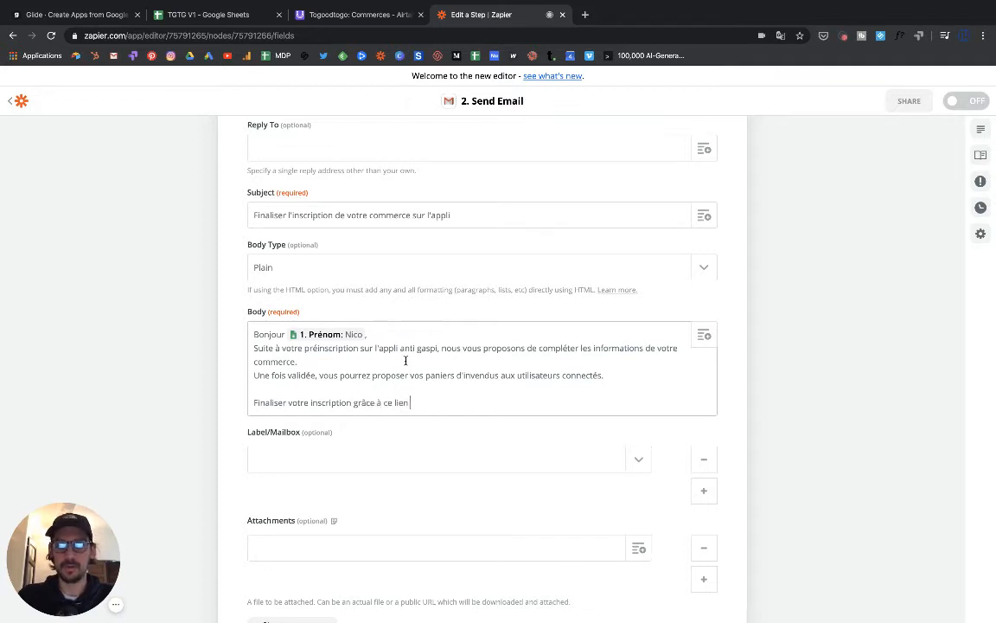
key(Return)
key(Return)
key(Return)
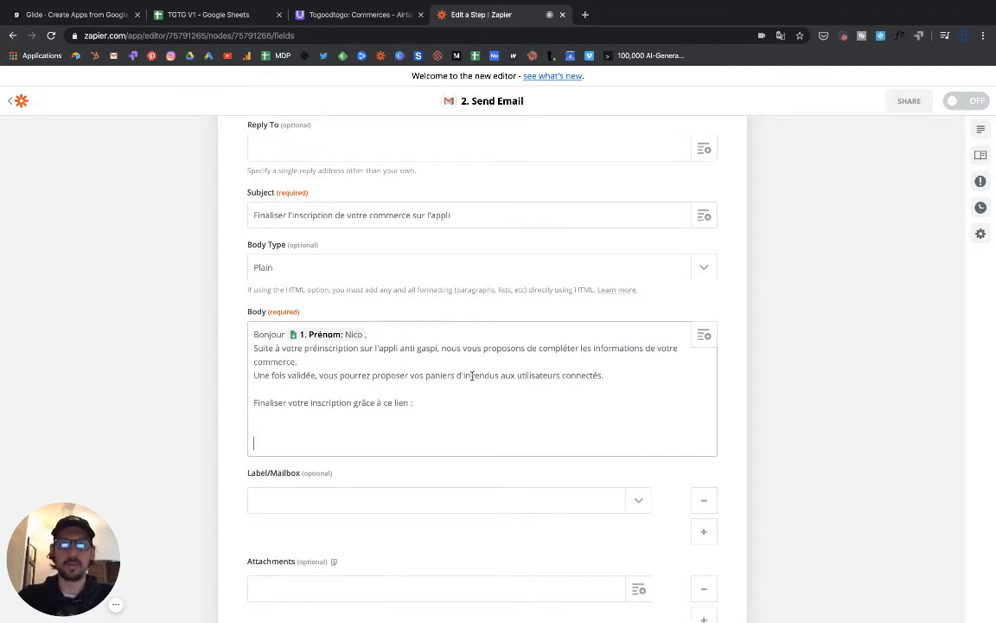
text(A très)
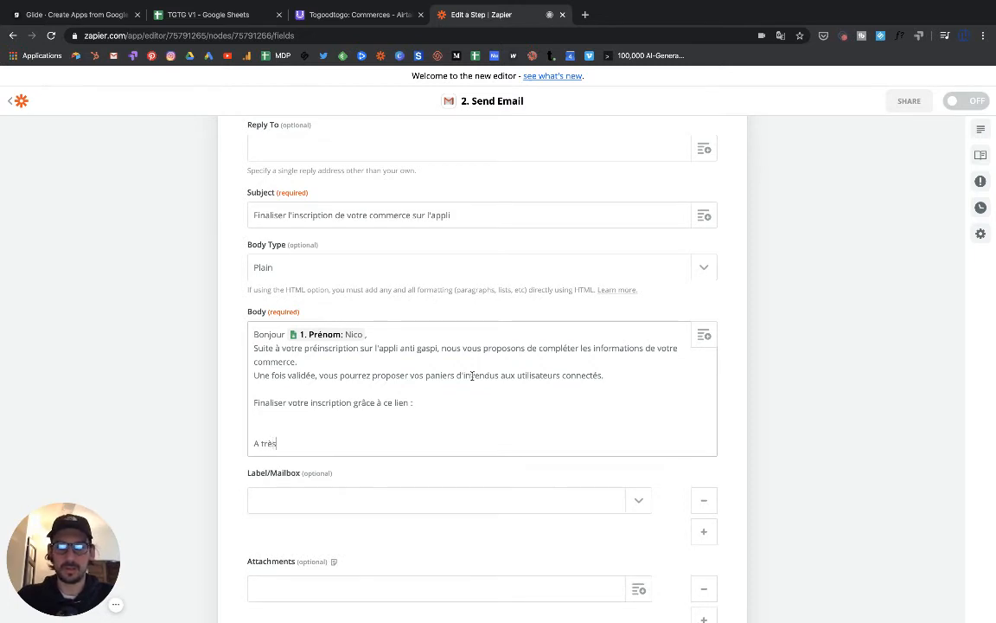
text( vite sur )
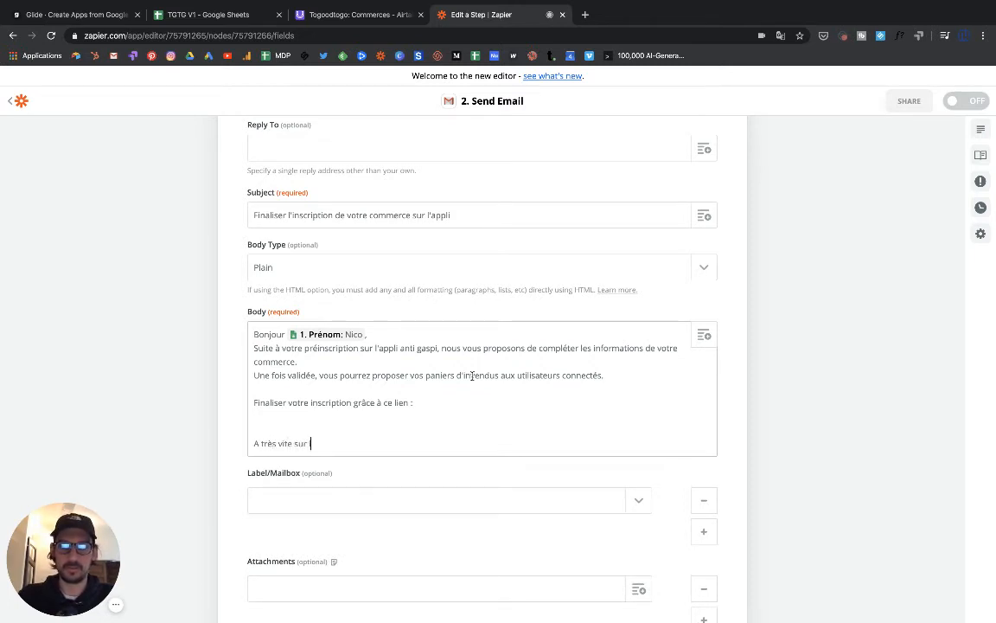
text(l'app !)
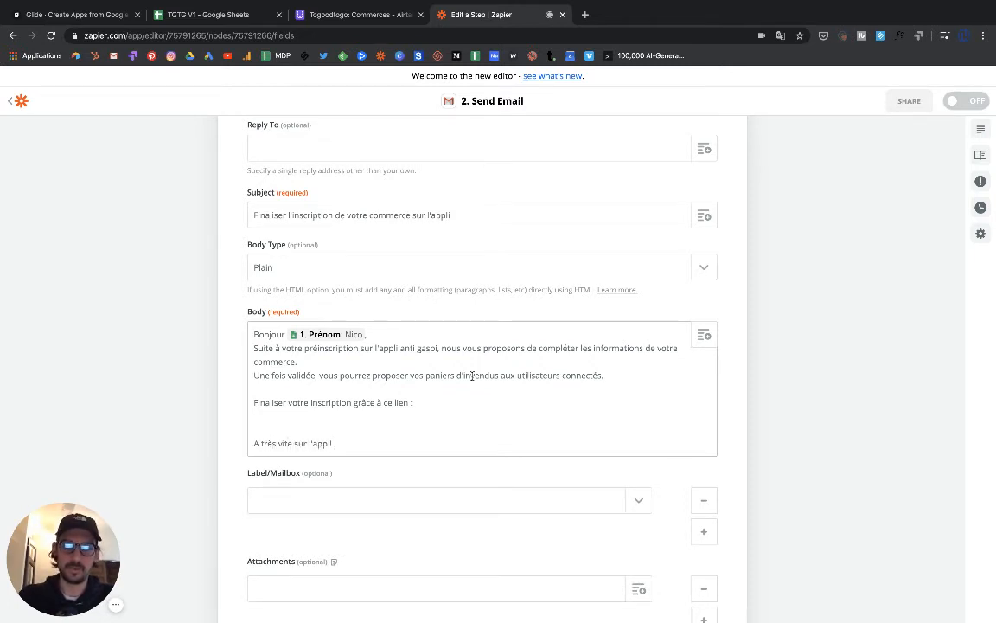
key(Return)
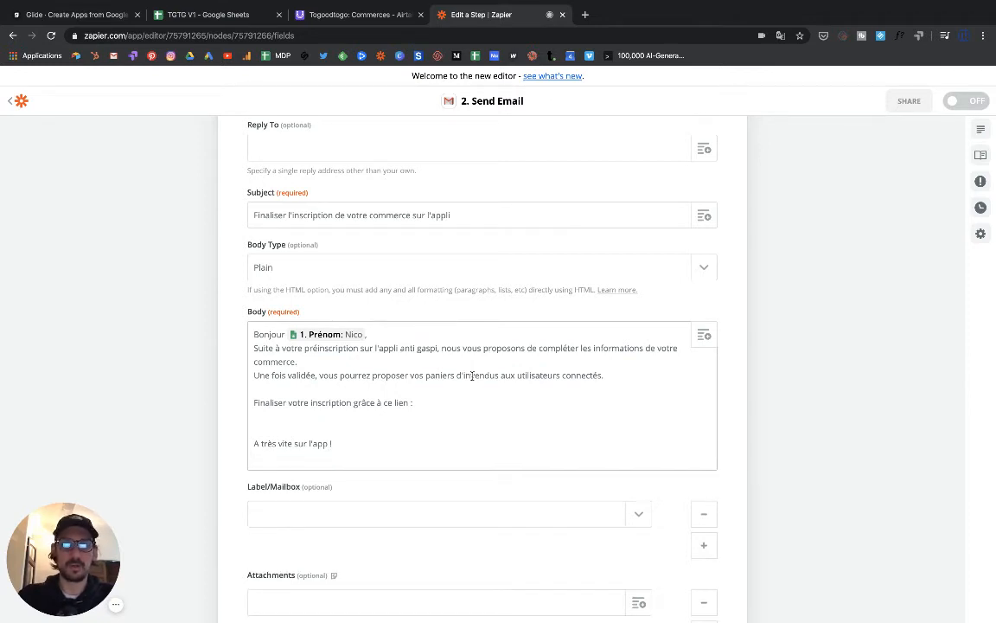
key(BackSpace)
key(BackSpace)
key(BackSpace)
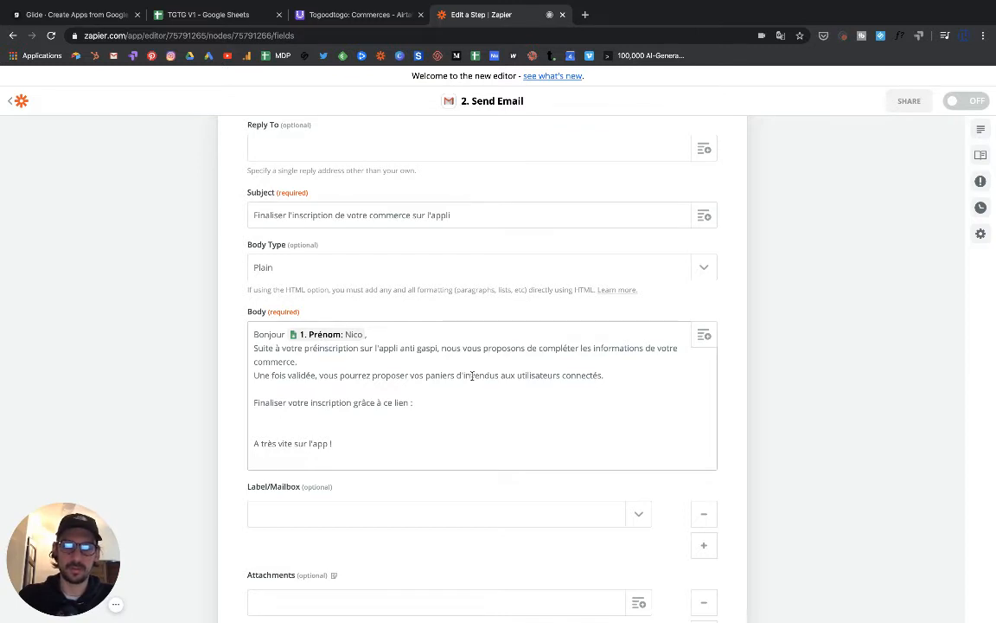
- Finish the body after the "ce lien :" line and save the Customize Email settings
click(427, 405)
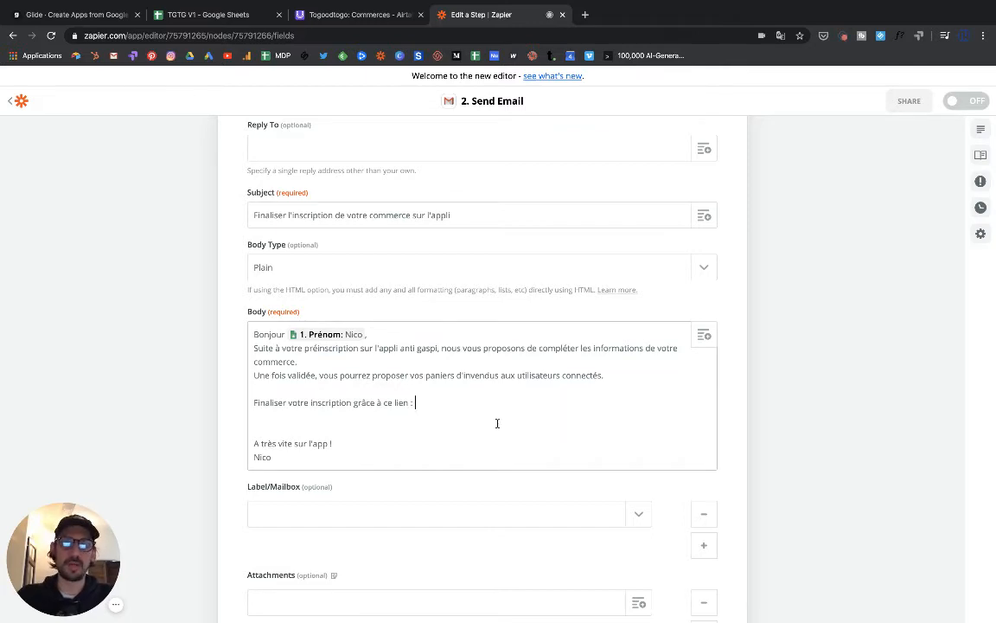
scroll(497, 423, down, 5)
scroll(497, 423, up, 4)
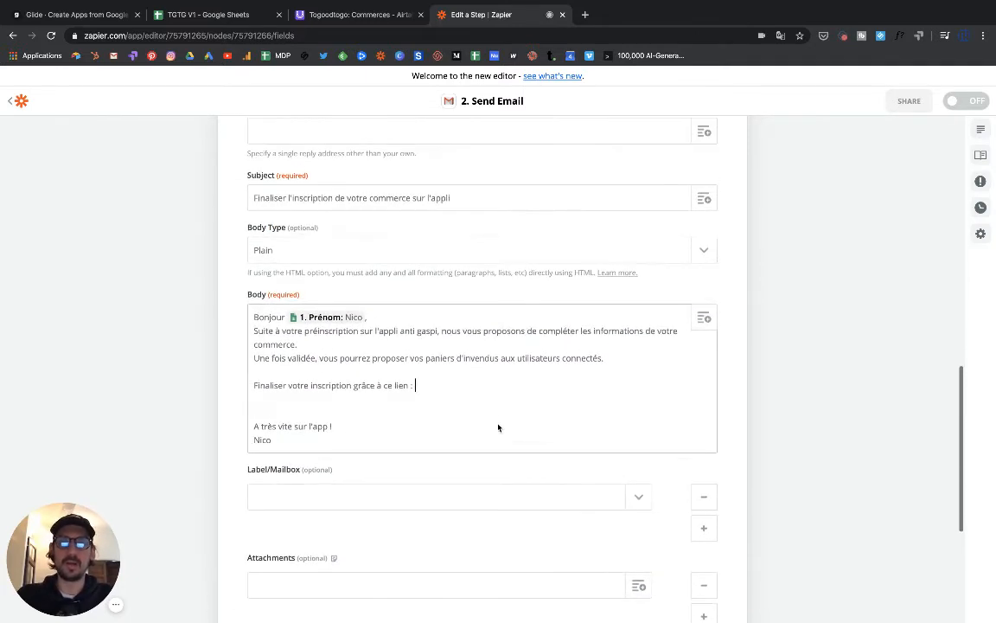
scroll(458, 372, up, 1)
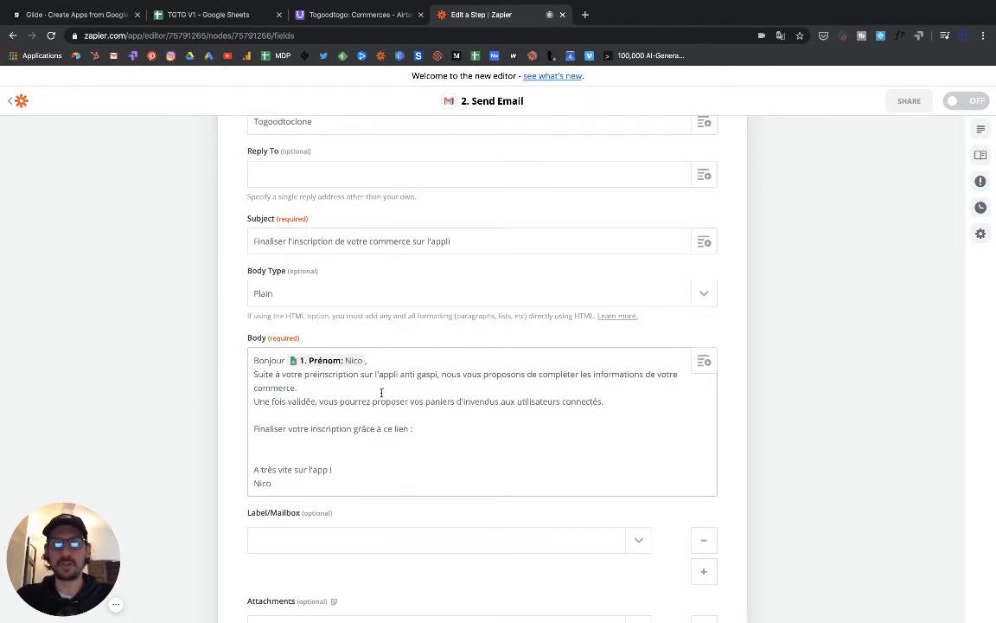
click(386, 441)
scroll(385, 443, down, 3)
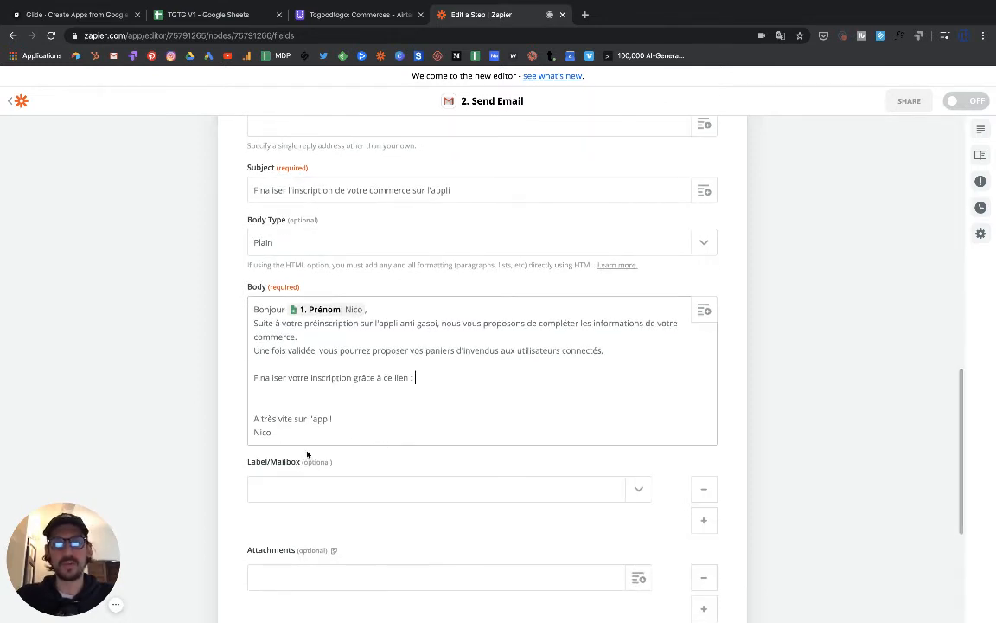
scroll(307, 453, up, 3)
scroll(398, 435, down, 4)
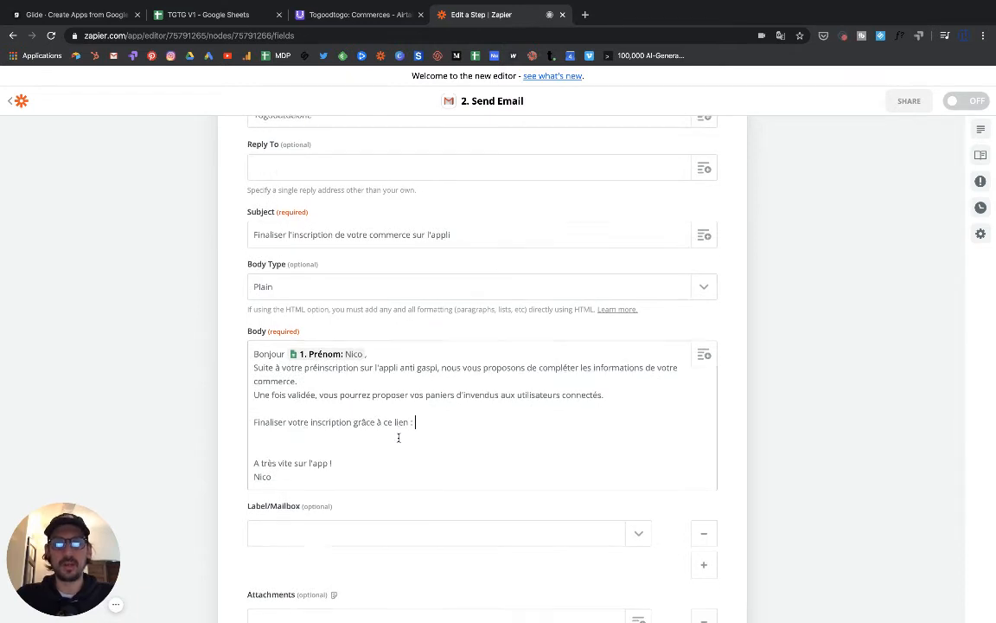
click(438, 435)
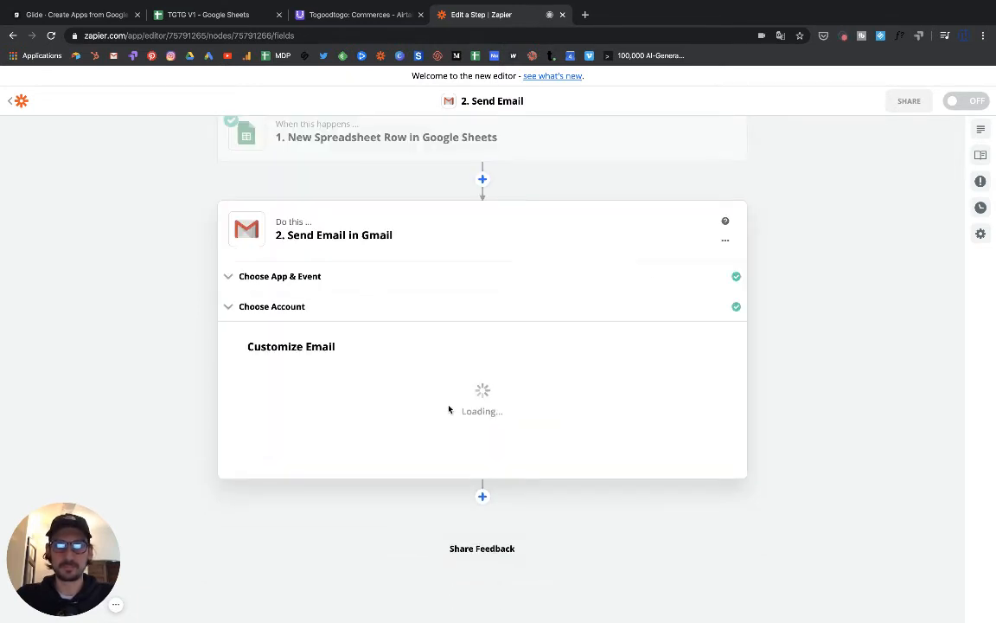
- Review the Send Test Email to Gmail preview and send the test email
scroll(458, 405, up, 2)
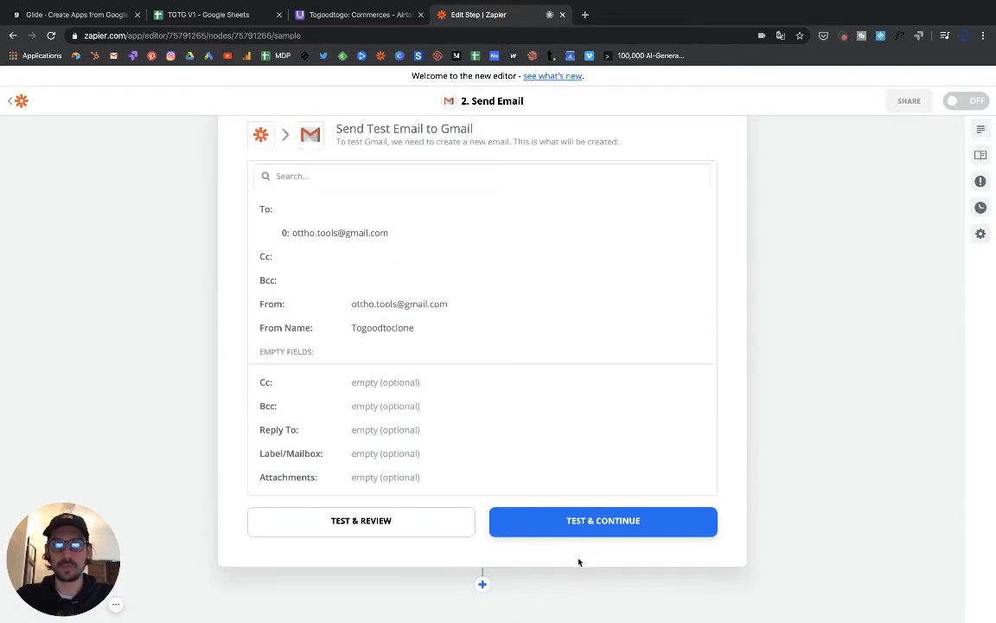
click(572, 529)
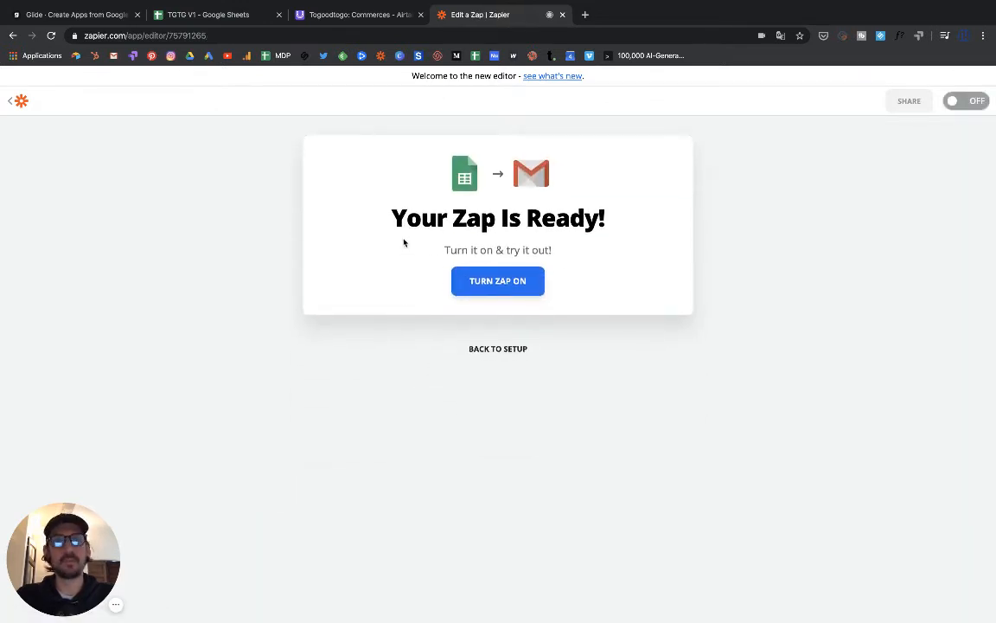
- Open the Gmail inbox in a new tab, read the newest test email, then return to Glide
click(585, 15)
text(gmail)
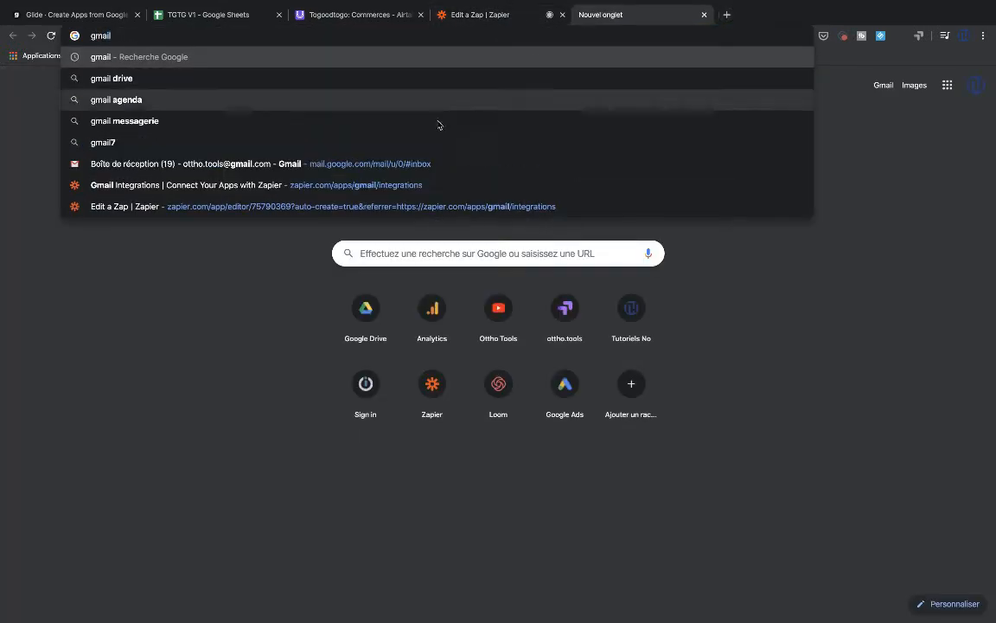
click(304, 163)
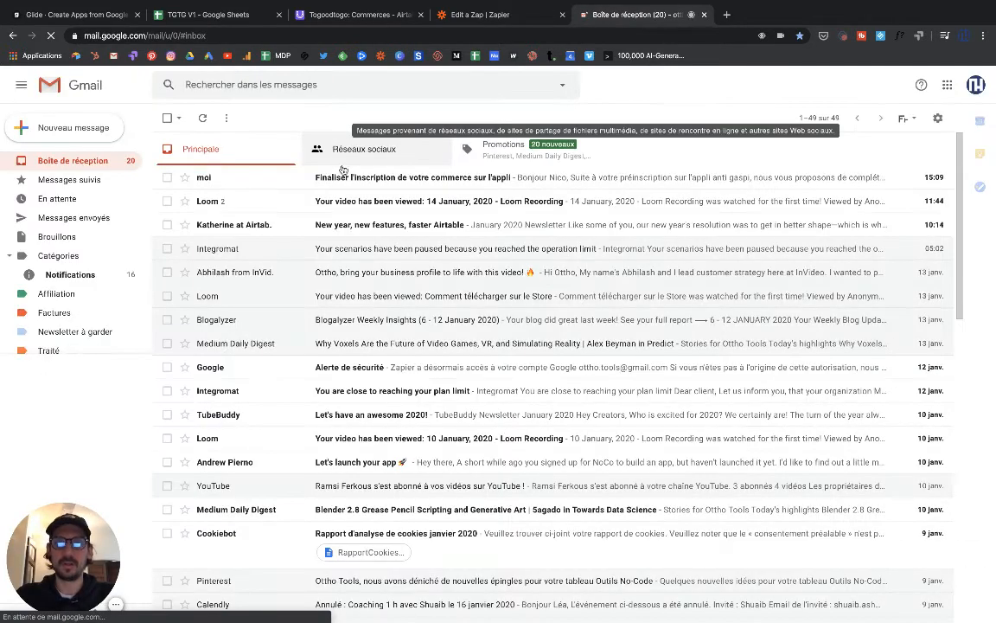
click(372, 180)
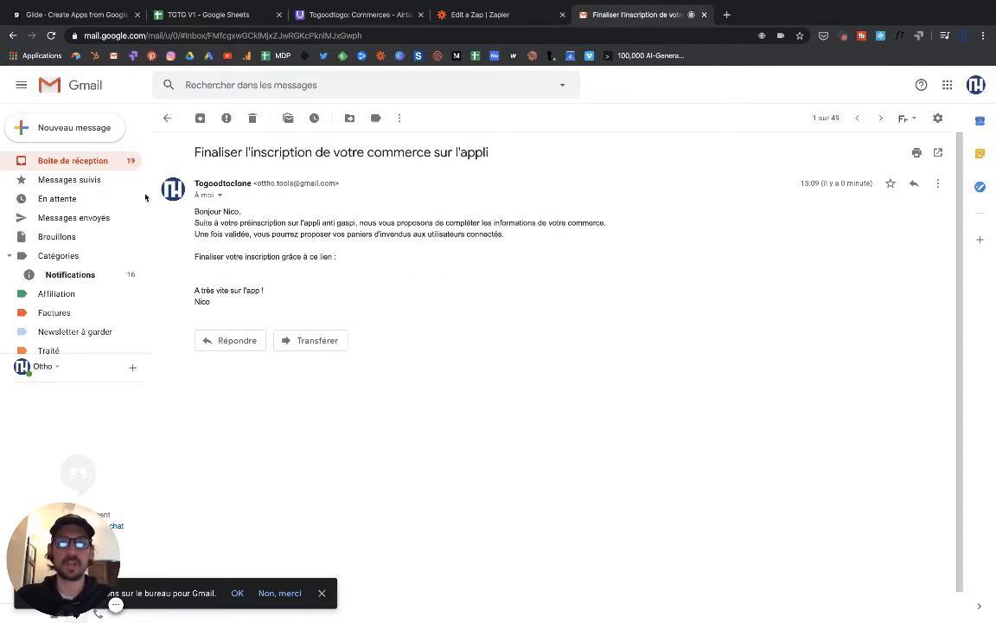
click(98, 18)
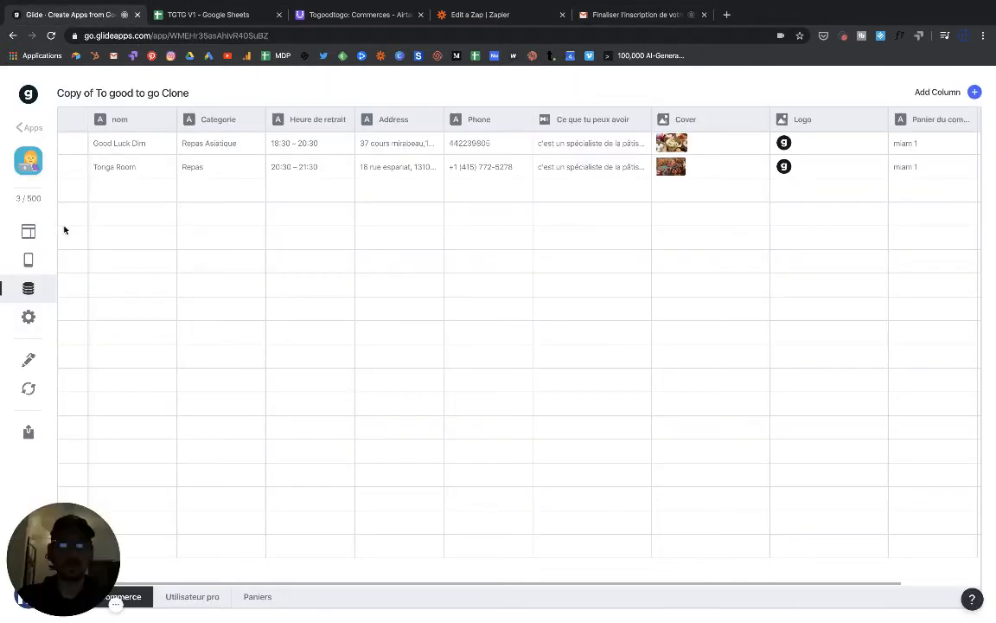
- In the layout preview, go from Good Luck Dim back to the map and open Tonga Room's details
click(36, 228)
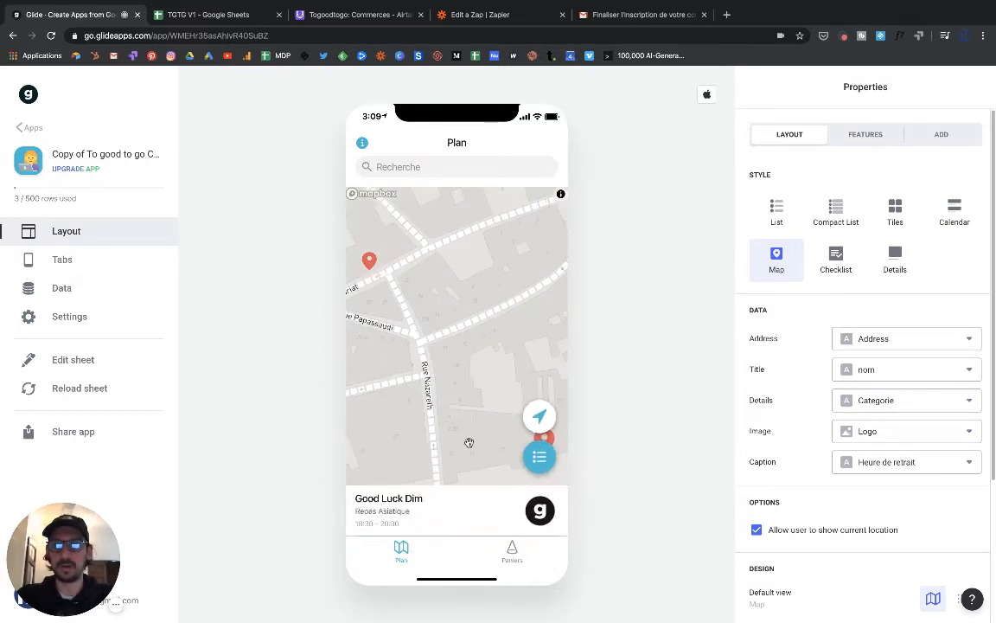
click(466, 528)
scroll(459, 519, down, 10)
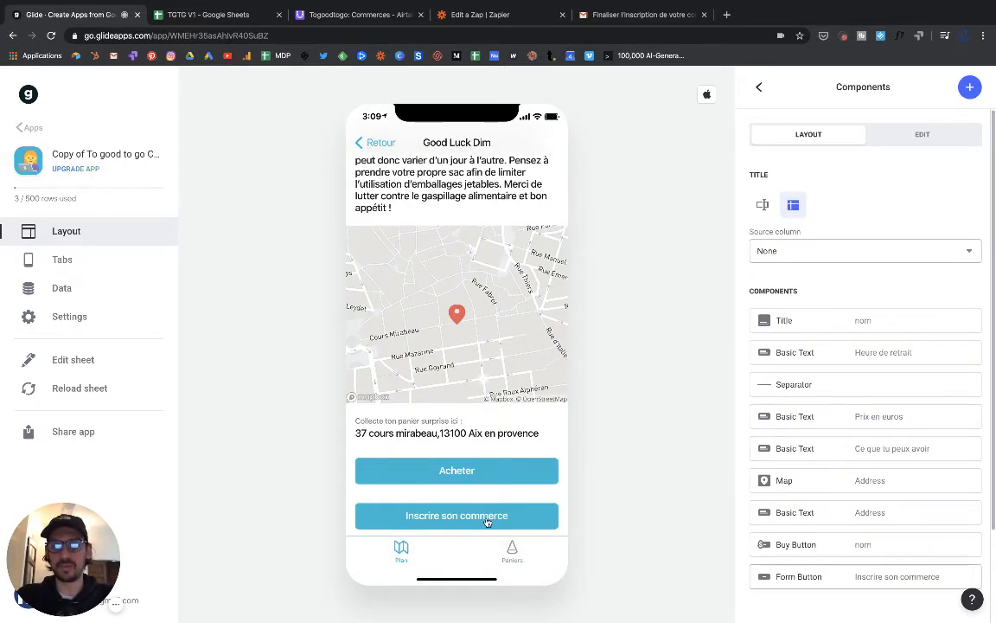
scroll(419, 446, up, 1)
scroll(419, 446, up, 4)
click(374, 142)
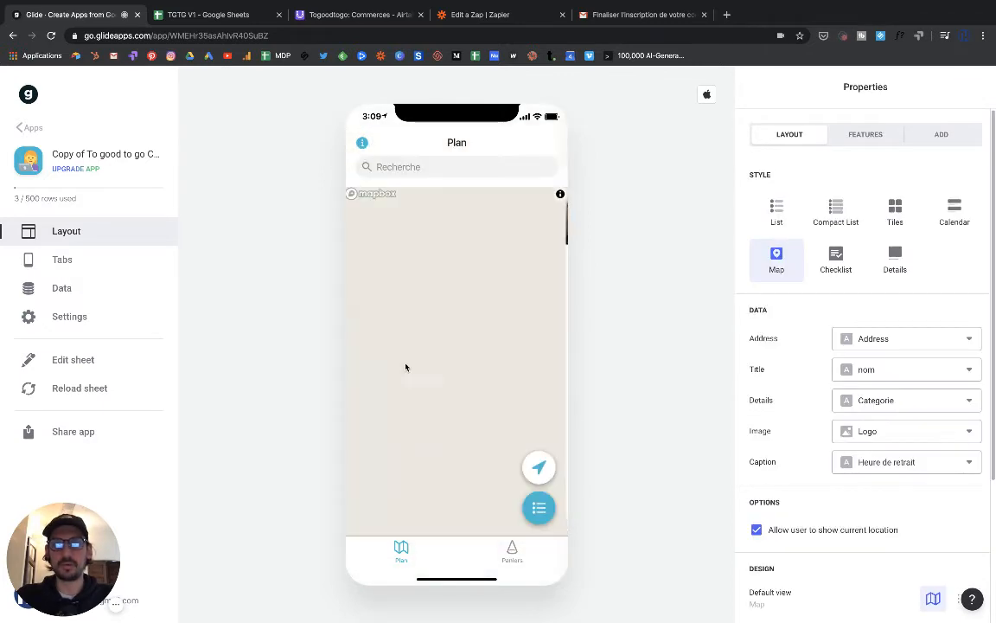
click(369, 262)
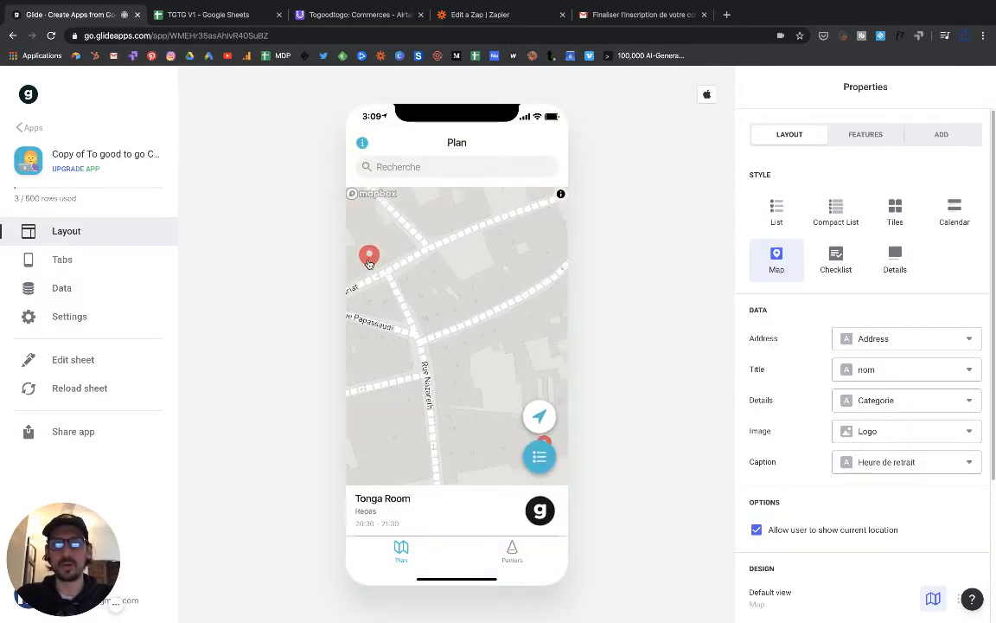
click(434, 506)
scroll(435, 493, down, 10)
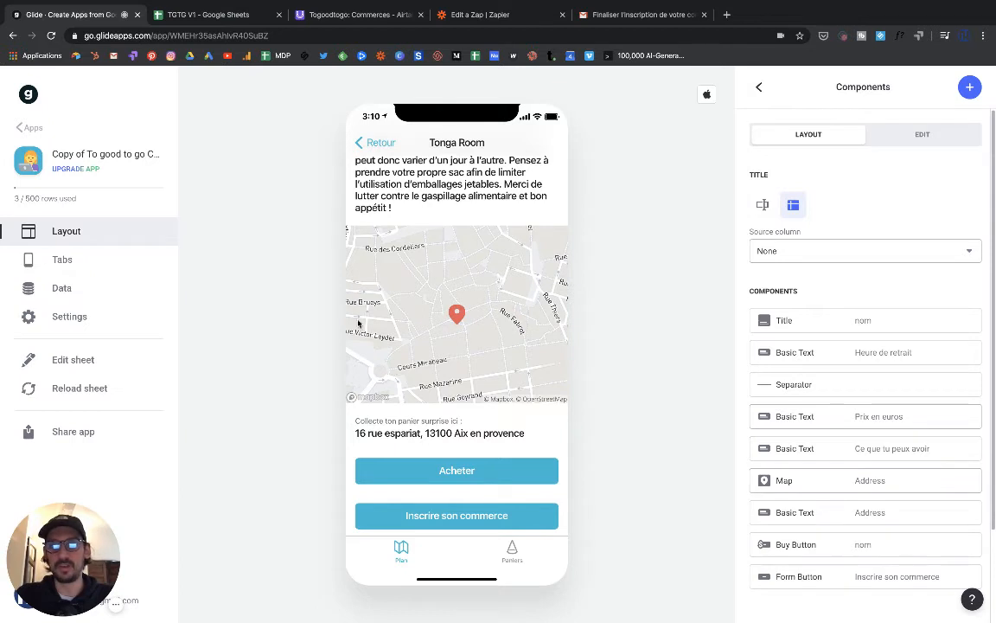
- Fill the Inscrire son commerce form with an e-mail, a first name and Nom test2, then submit
click(455, 516)
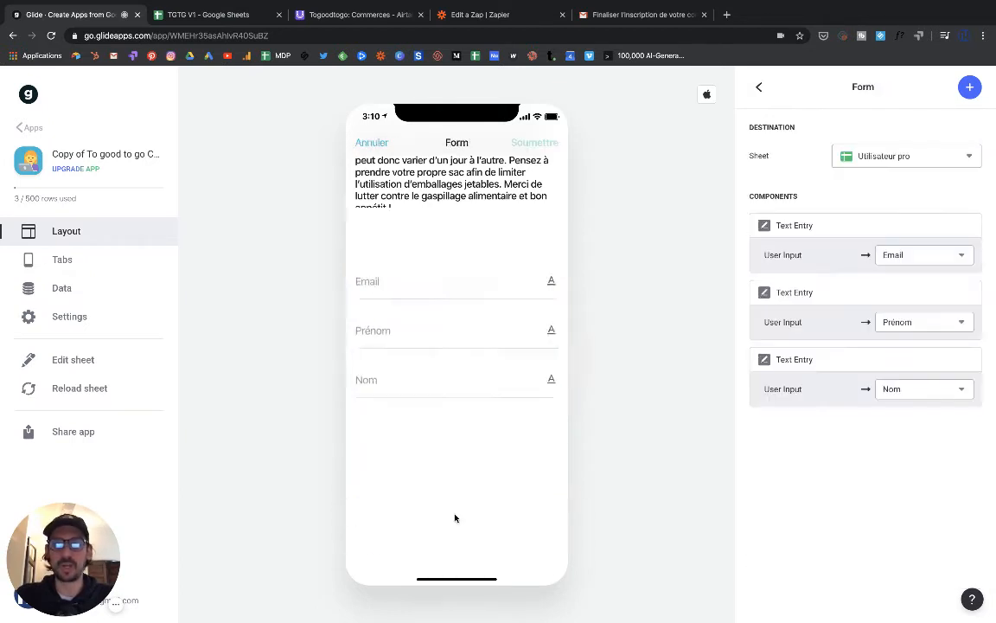
click(406, 182)
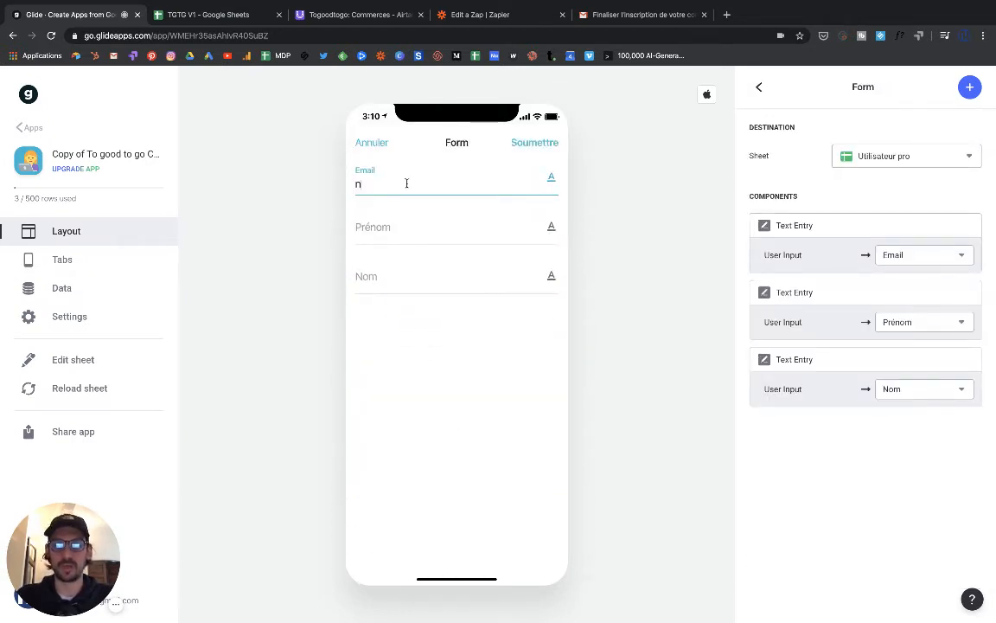
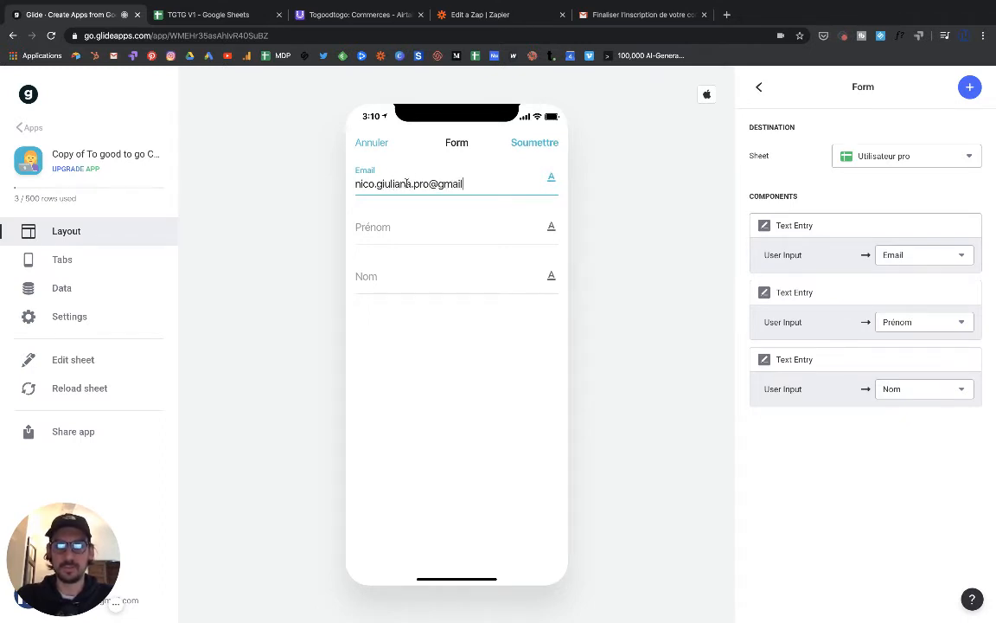
click(386, 226)
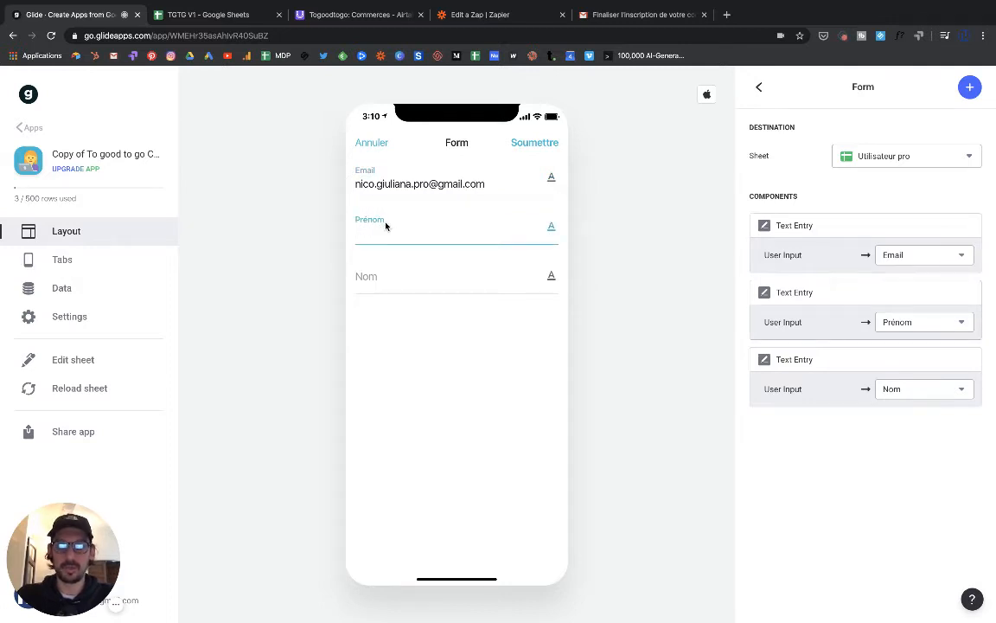
text(nico)
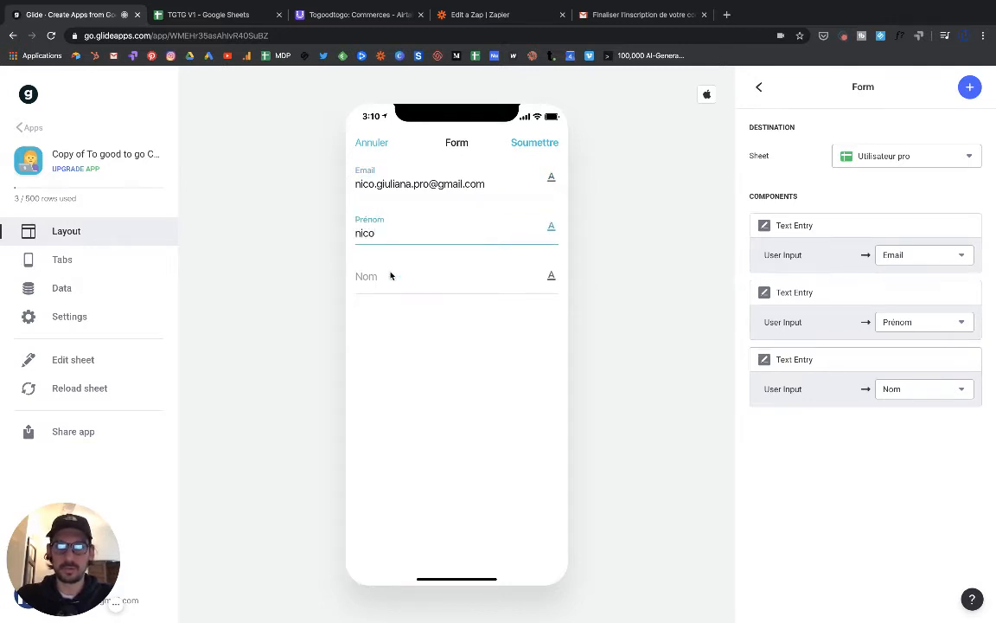
click(390, 276)
text(test)
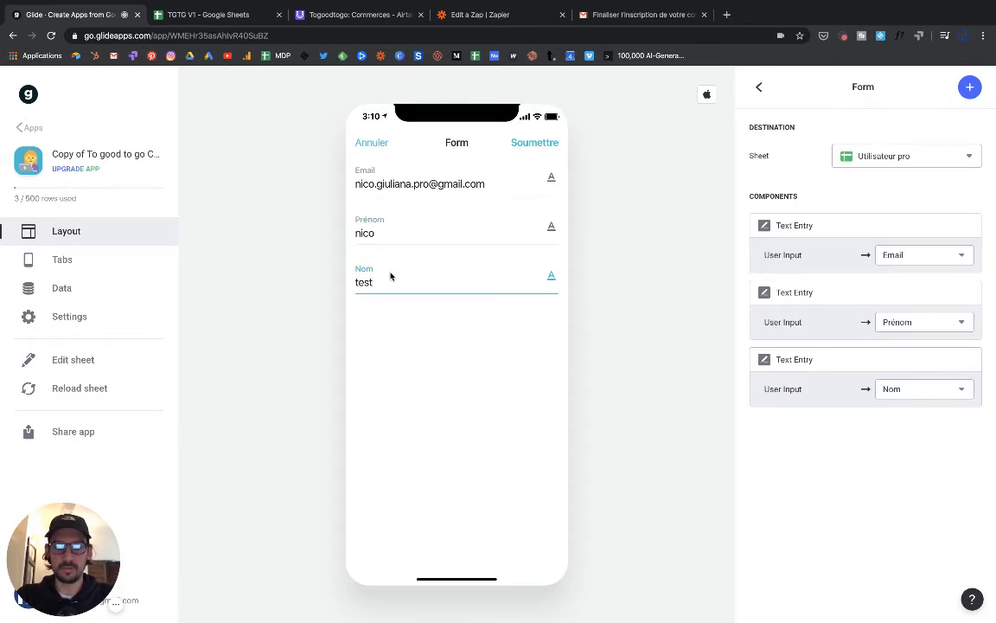
text(2)
click(534, 145)
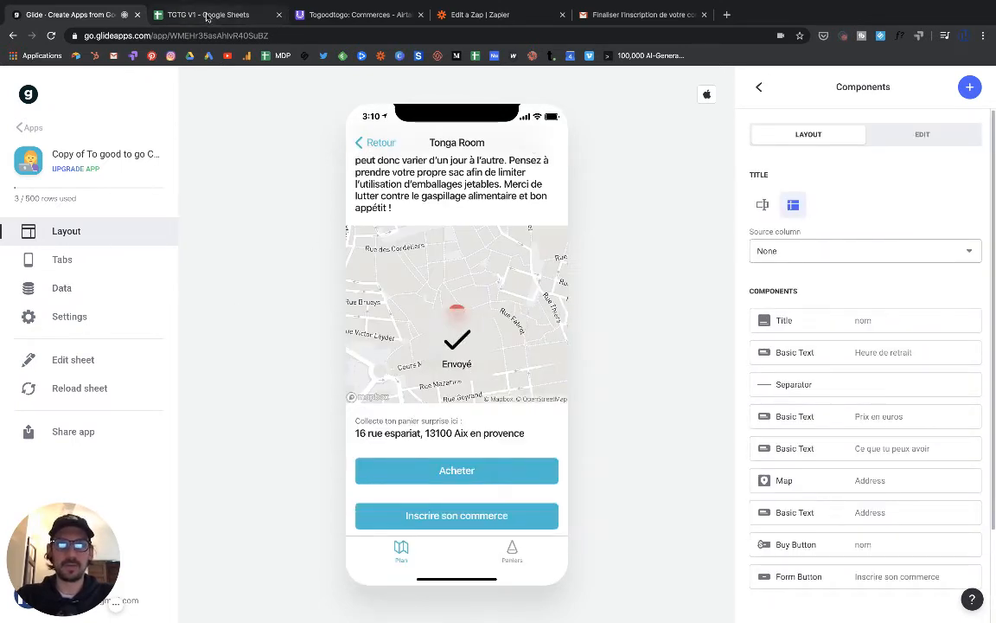
- After confirming the new signup row in the sheet, turn the Google Sheets to Gmail zap on
click(207, 16)
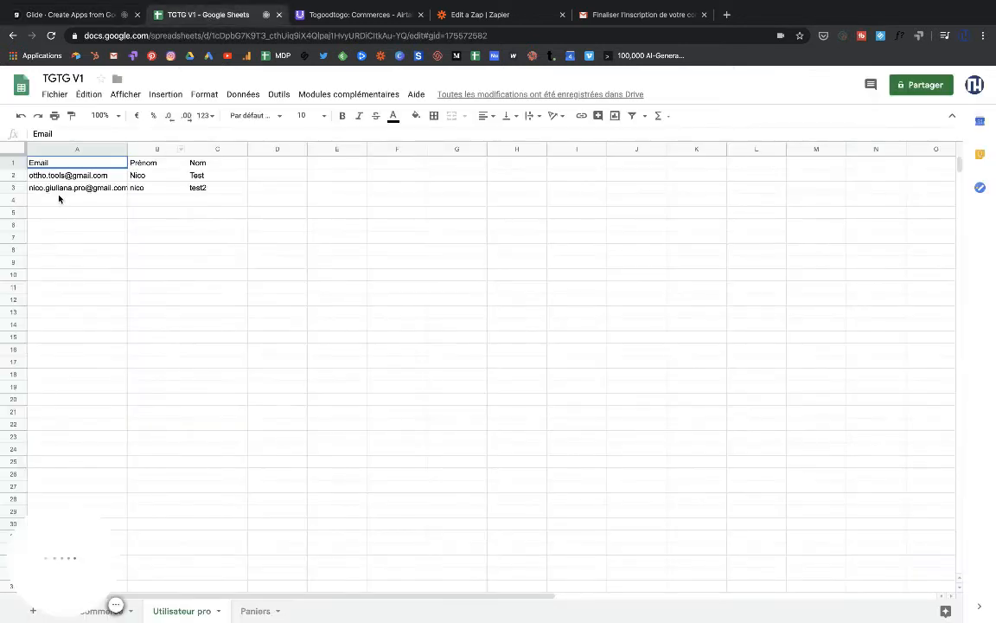
click(478, 16)
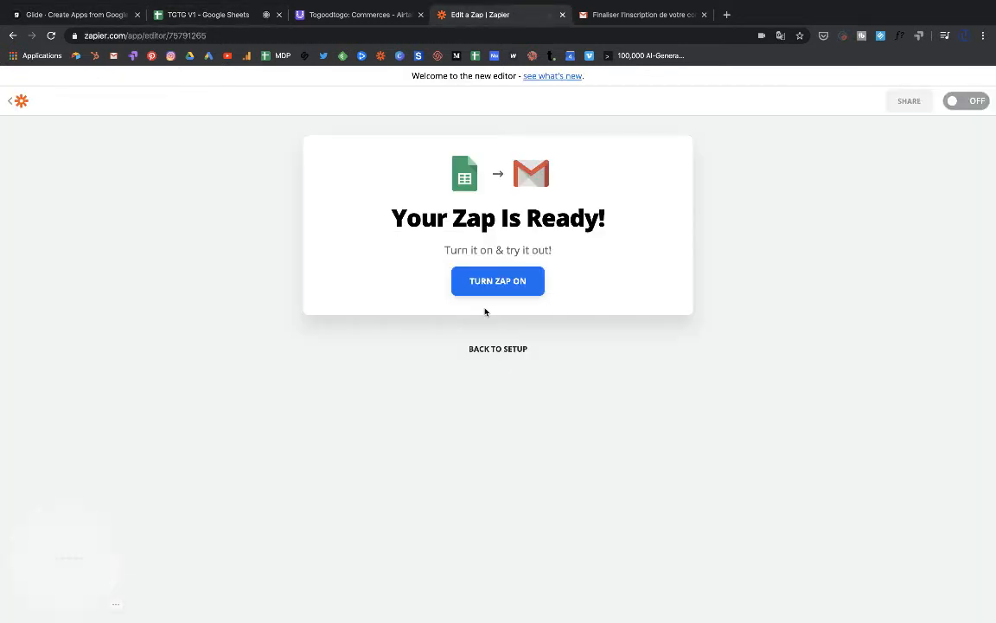
click(501, 285)
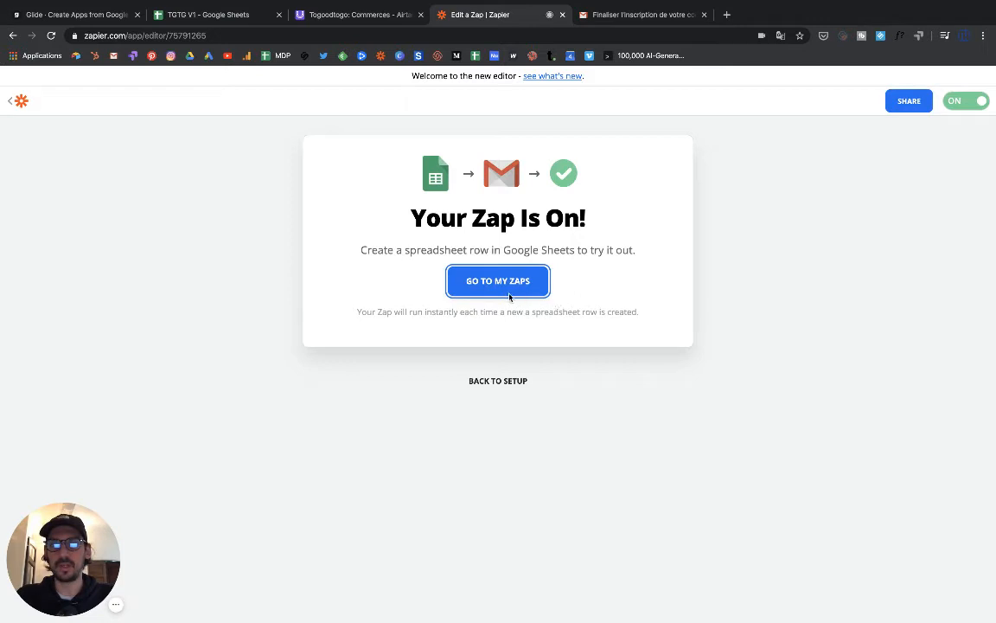
click(494, 383)
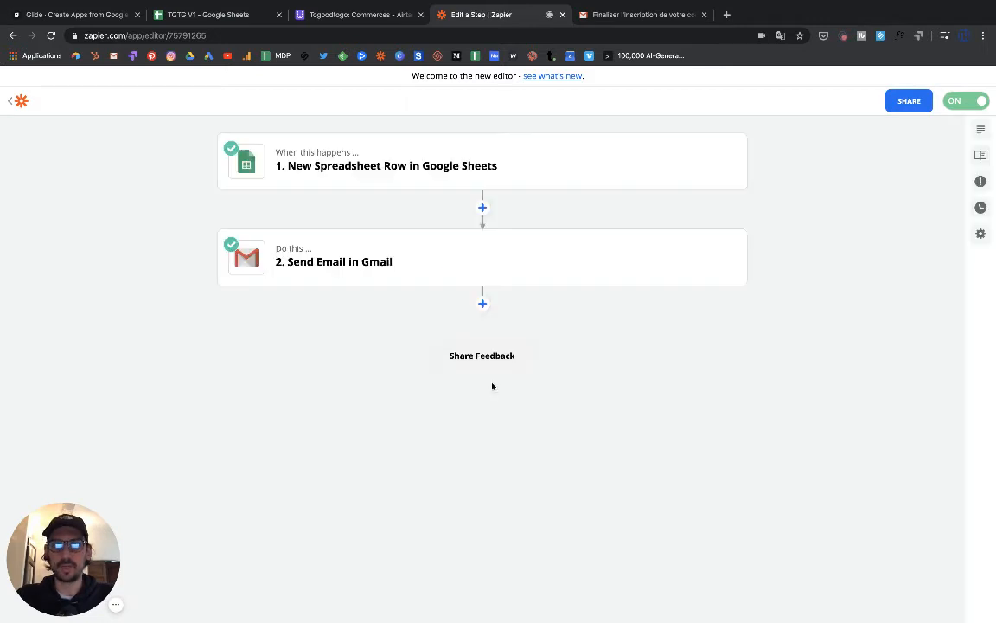
- Fetch more samples for the Sheets trigger and select Spreadsheet Row A as the sample
click(376, 173)
click(351, 269)
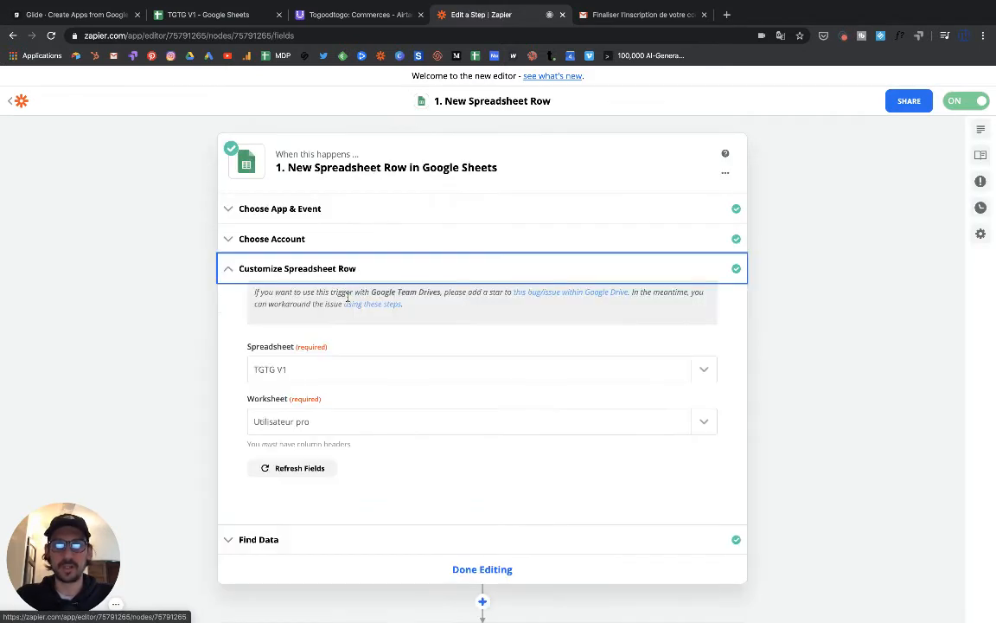
scroll(370, 485, down, 2)
click(351, 389)
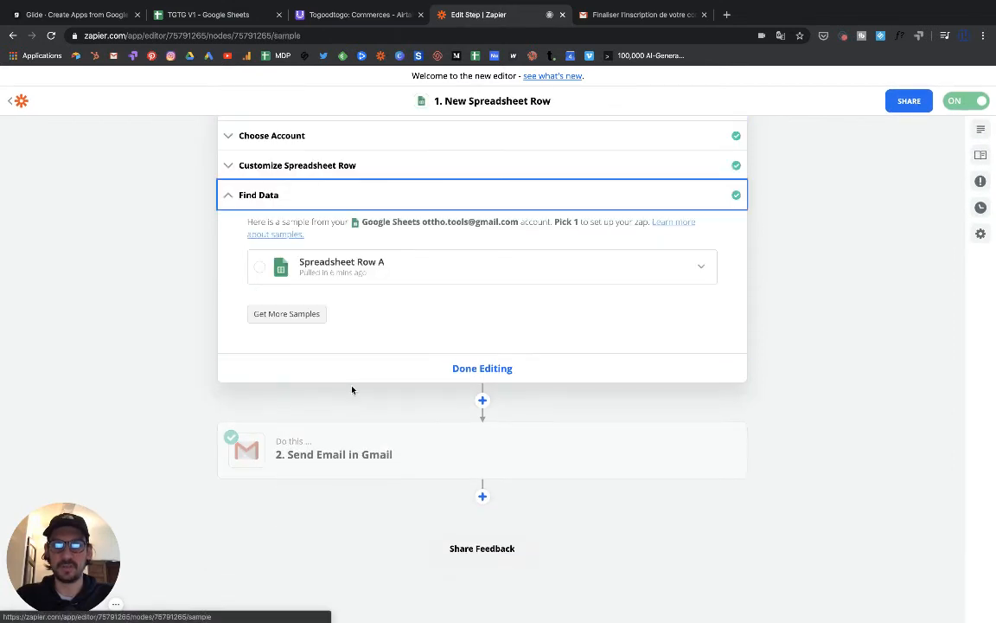
click(286, 314)
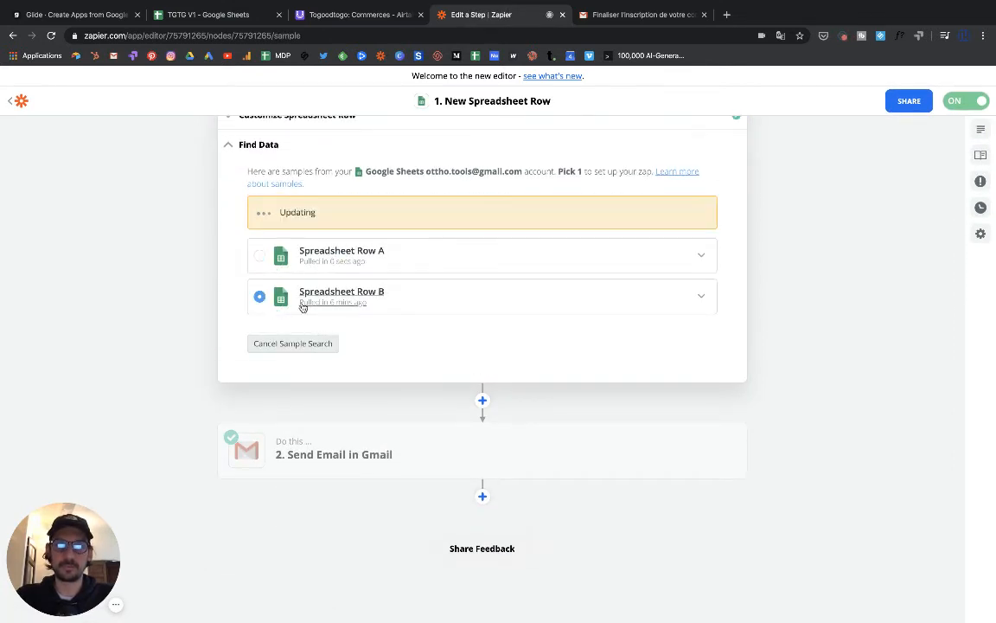
click(322, 260)
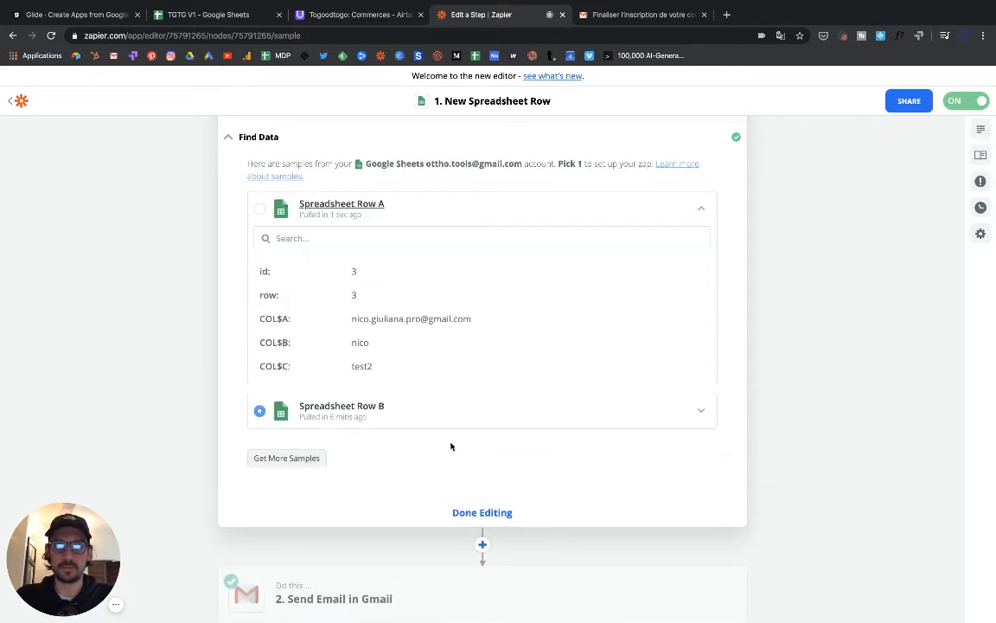
scroll(385, 398, down, 2)
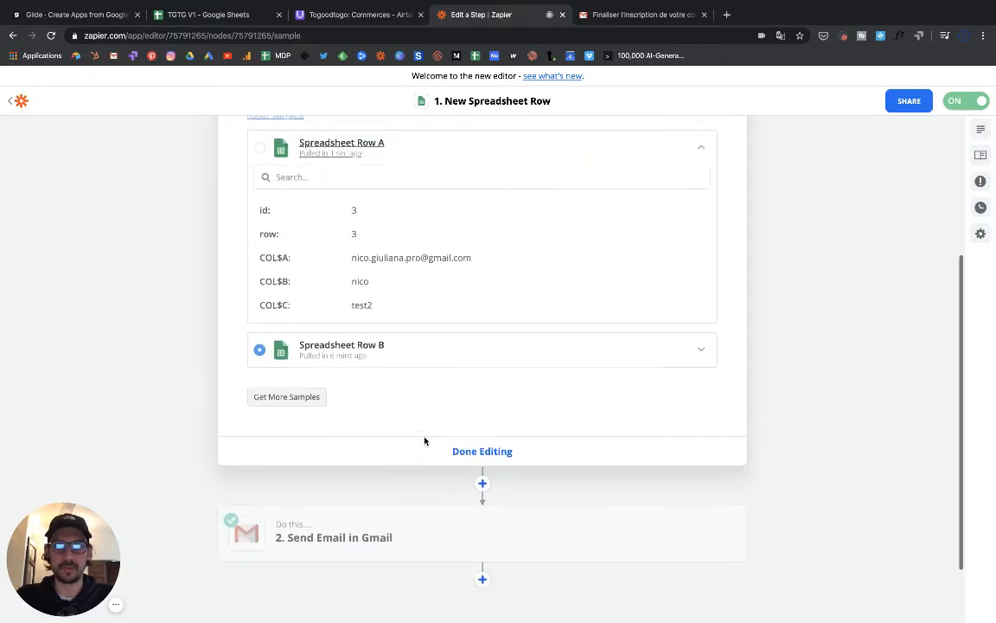
click(262, 136)
scroll(394, 275, down, 1)
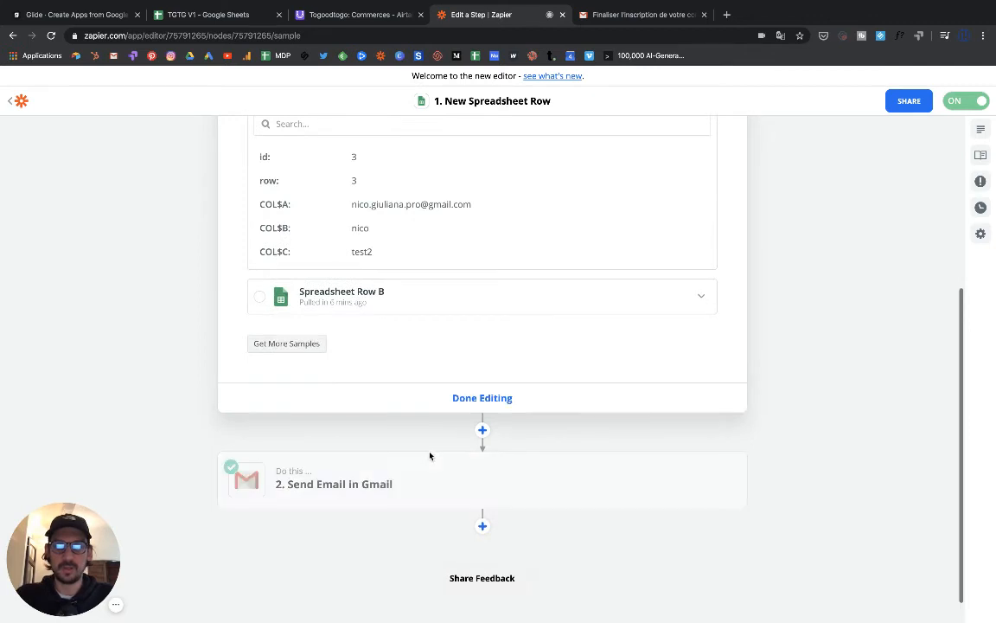
- Review the Gmail Send Email step's app, action event and earlier test results
click(429, 478)
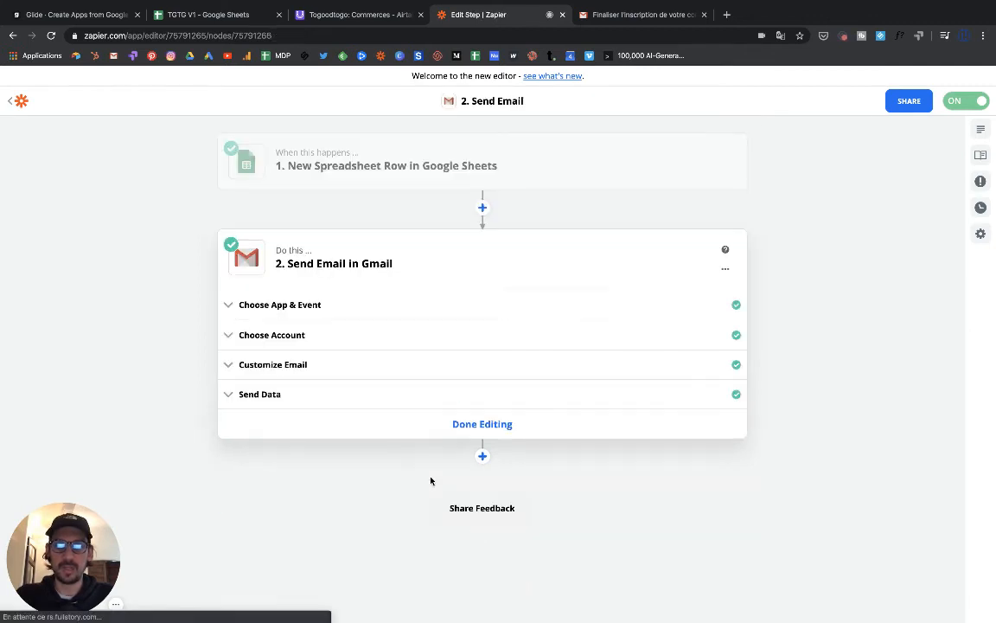
click(401, 307)
scroll(400, 380, down, 2)
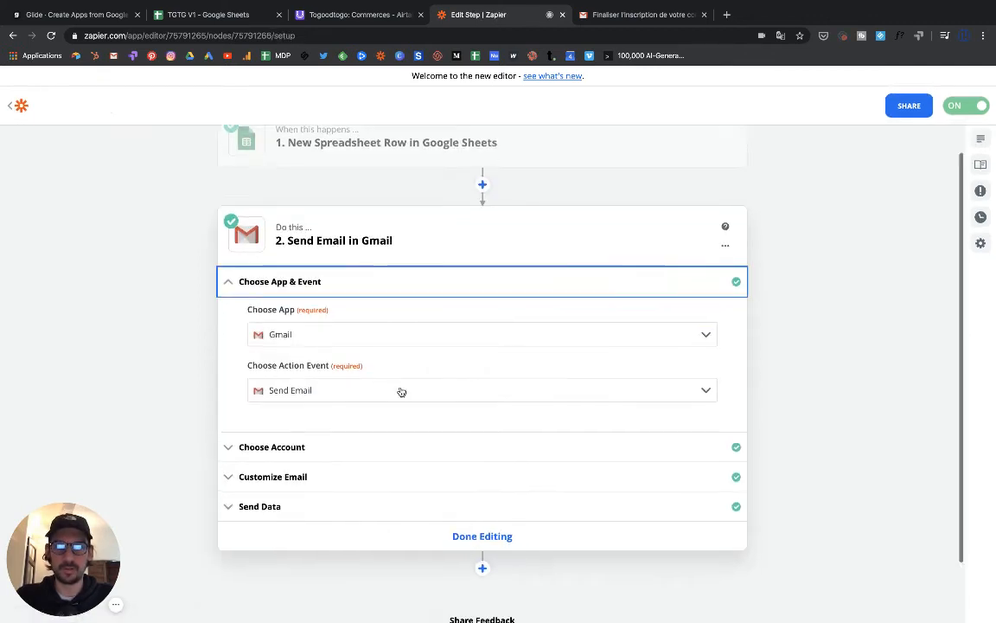
click(385, 435)
scroll(386, 445, down, 3)
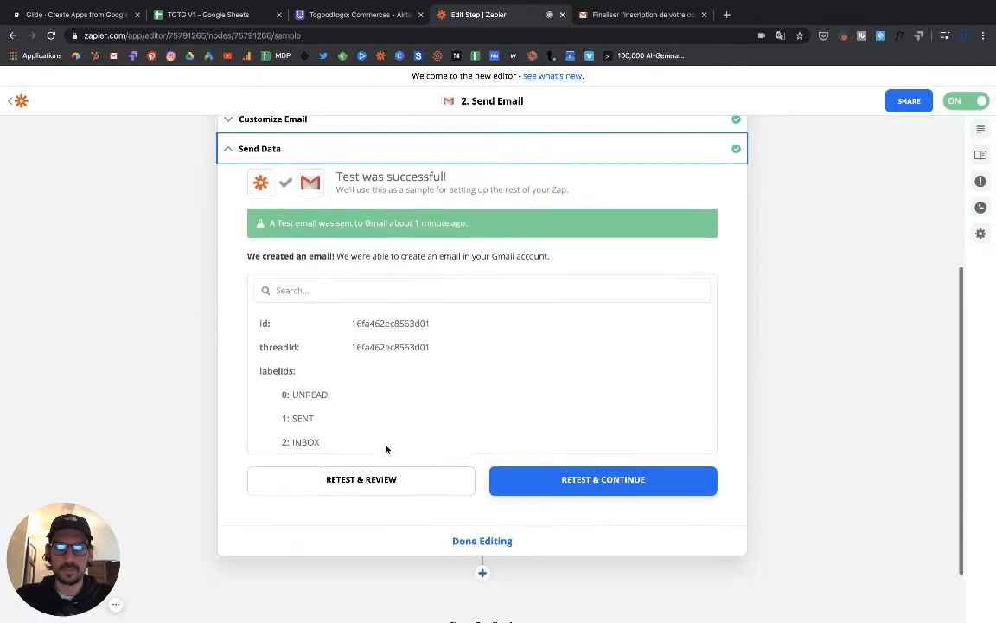
scroll(381, 428, up, 1)
scroll(381, 424, up, 4)
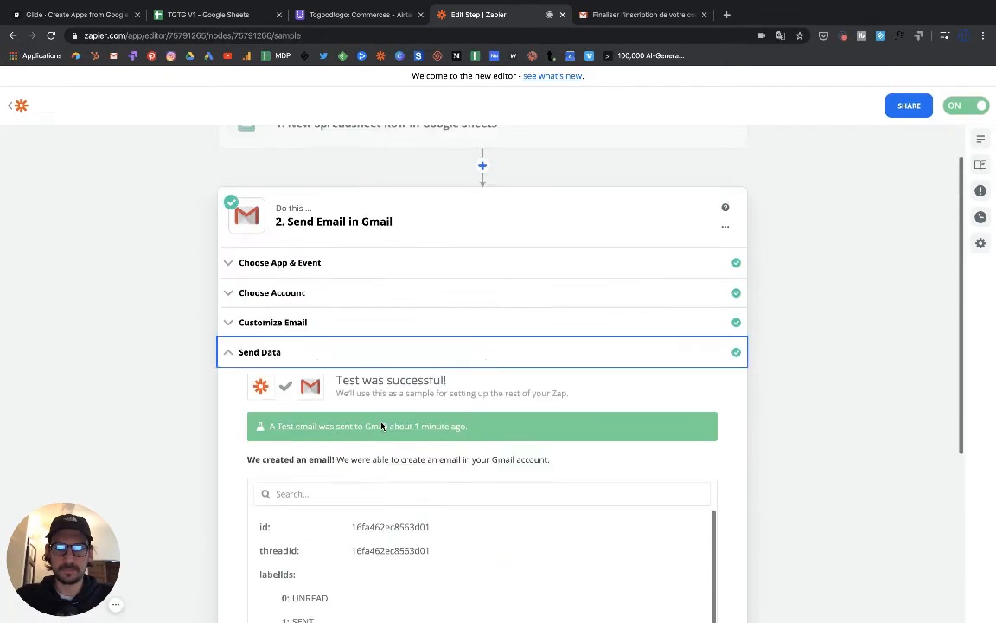
scroll(383, 422, down, 2)
scroll(378, 411, up, 3)
- Check the email's recipient and message content, then retest the Gmail step and continue
click(357, 320)
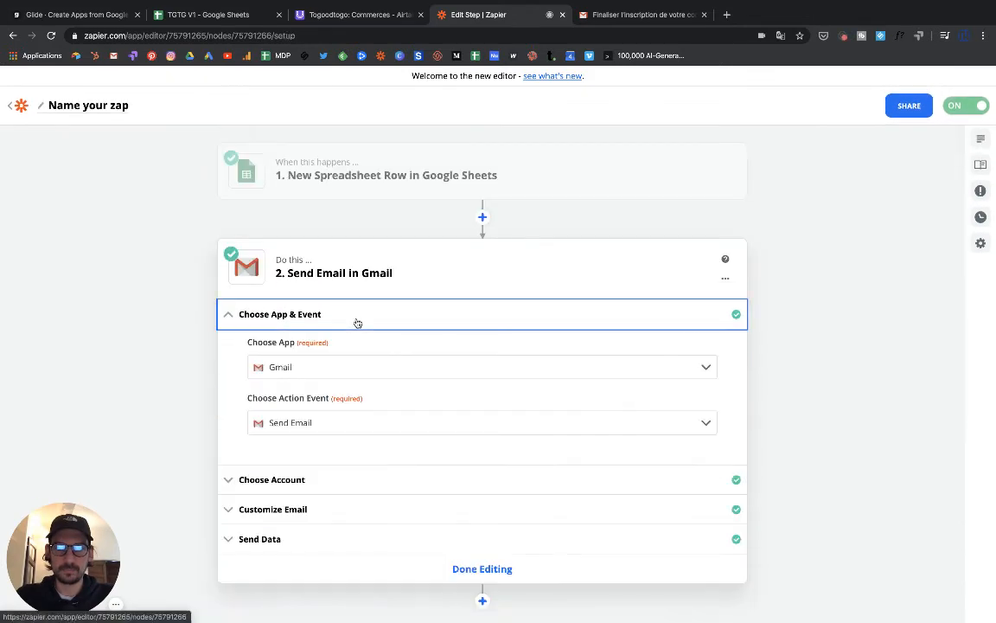
scroll(339, 385, down, 2)
click(337, 399)
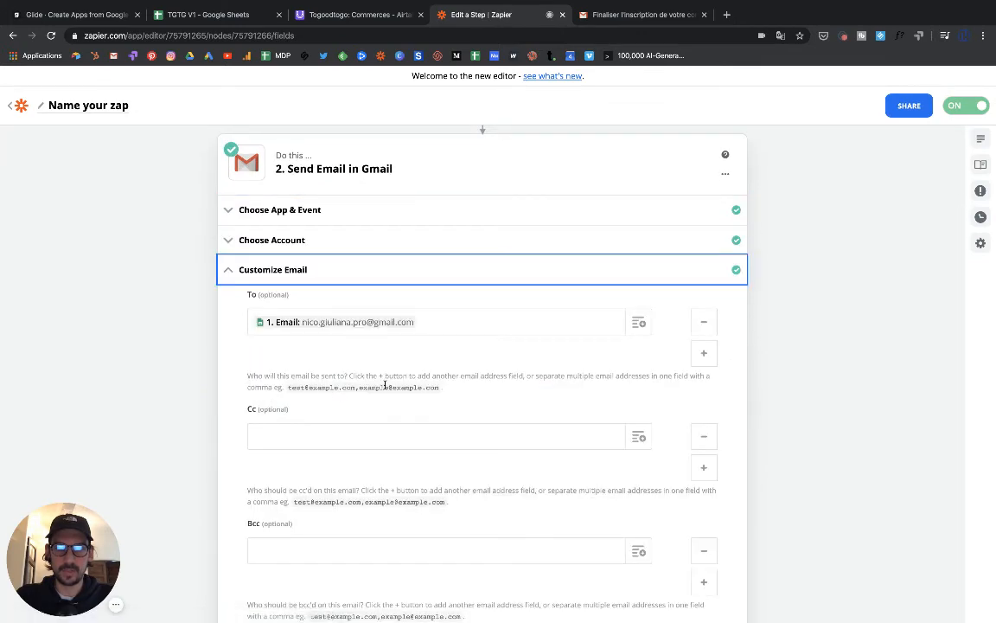
scroll(385, 387, down, 15)
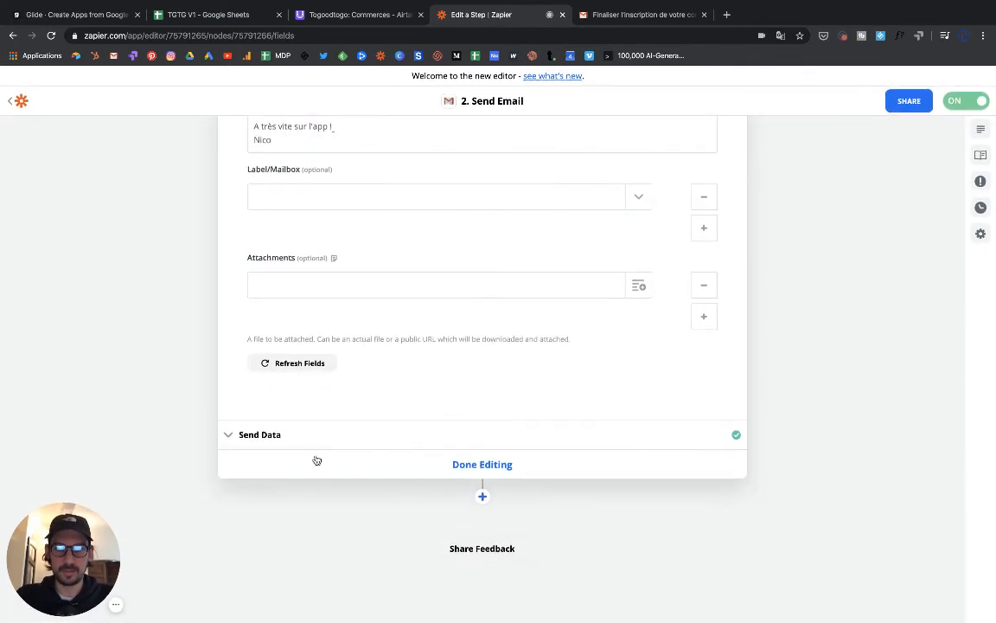
click(286, 434)
scroll(407, 444, down, 5)
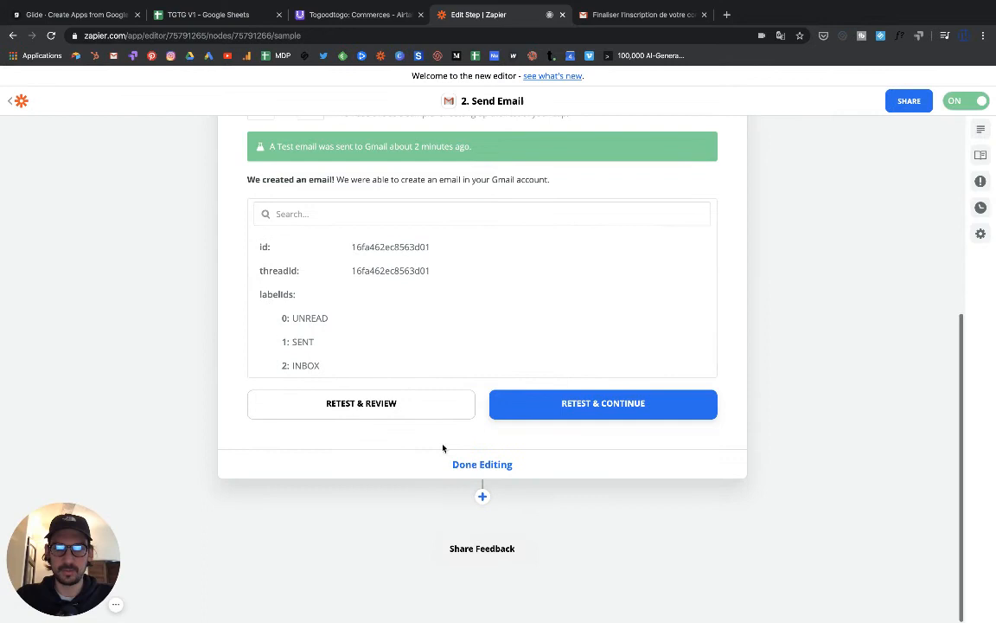
click(562, 405)
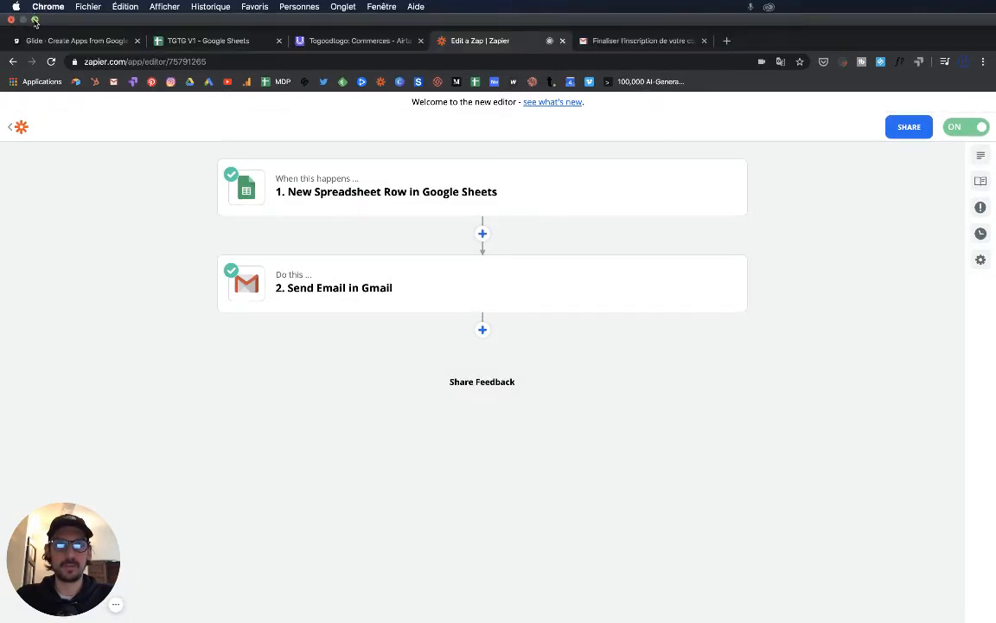
- Open the 'Finaliser l'inscription de votre commerce sur l'appli' email in Gmail, then restore Zapier full screen
click(35, 20)
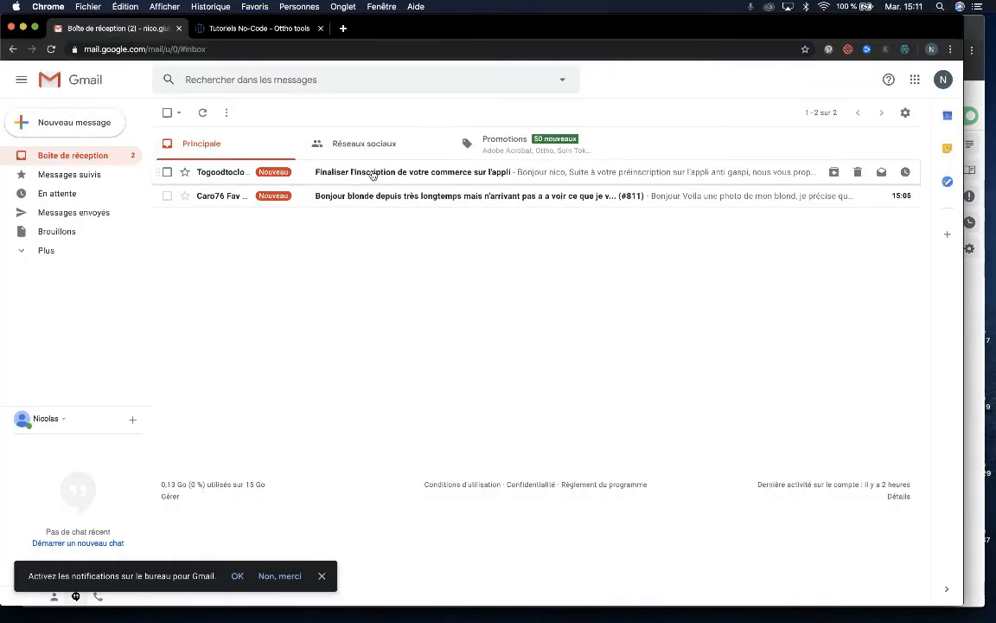
click(390, 173)
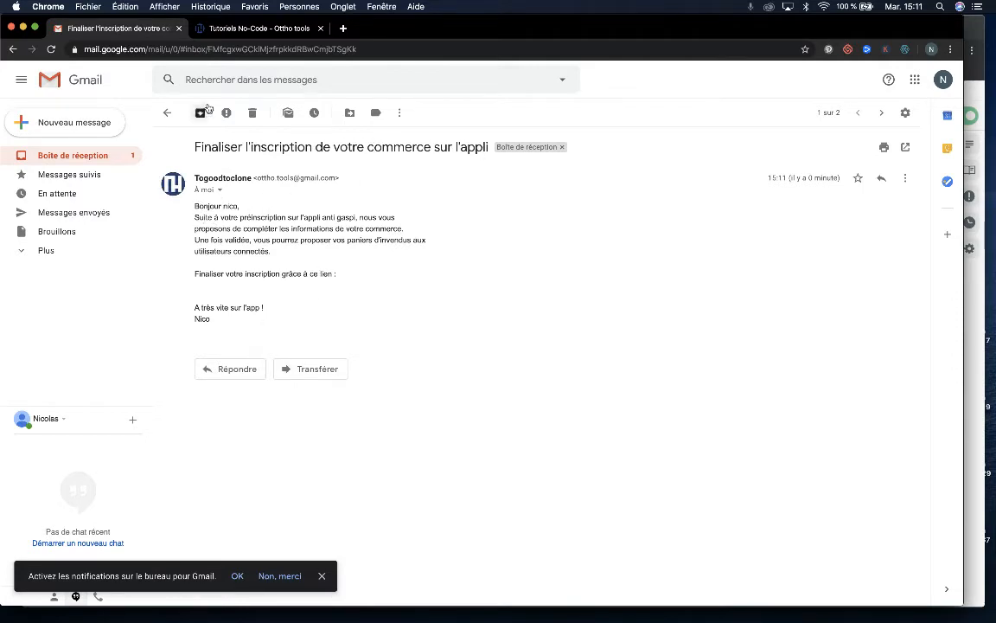
key(ctrl+Up)
click(356, 257)
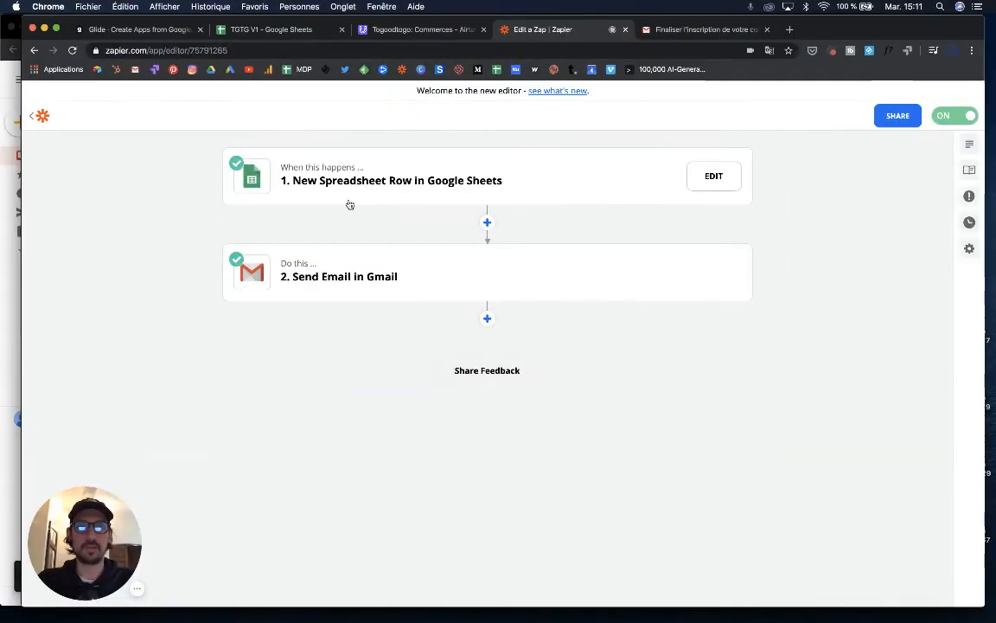
click(56, 28)
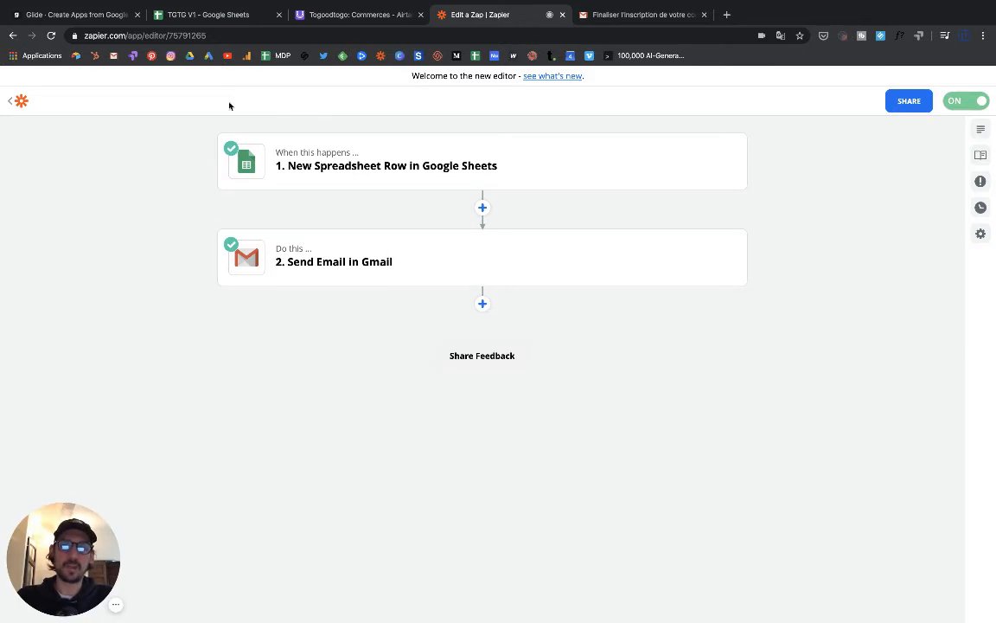
click(317, 14)
click(17, 80)
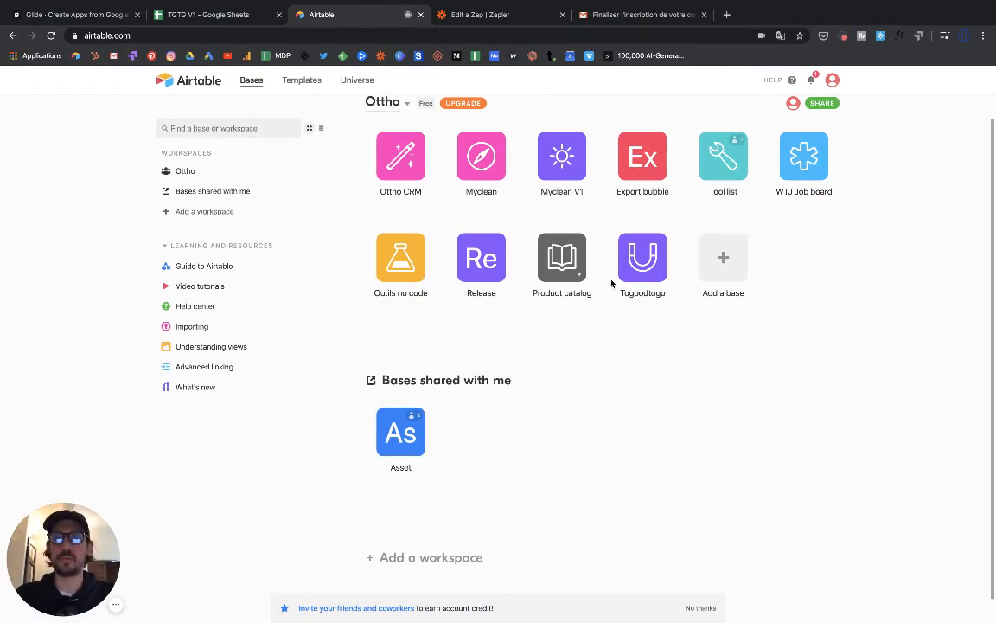
click(723, 260)
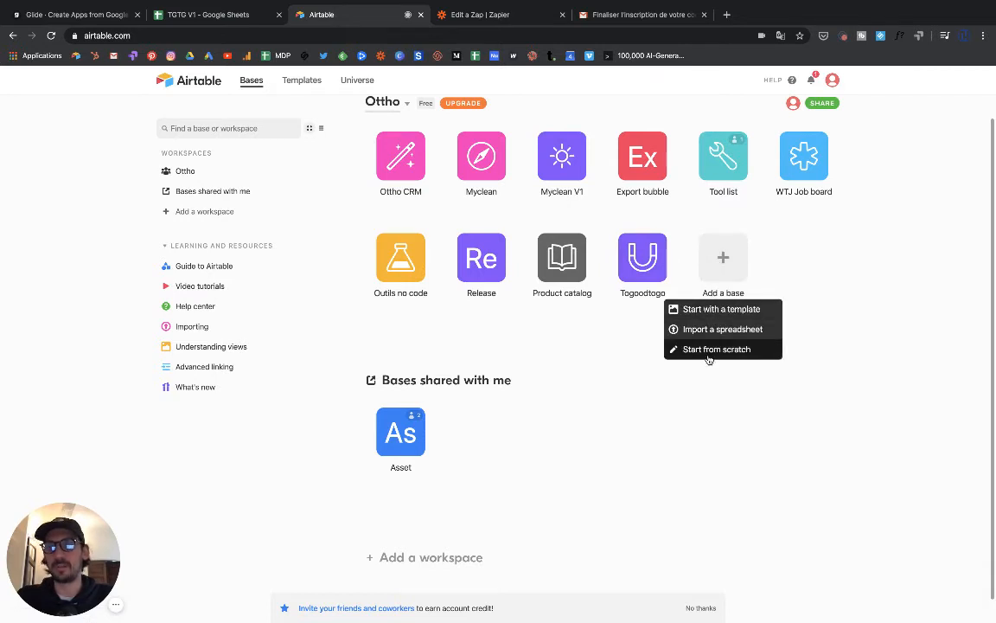
click(643, 258)
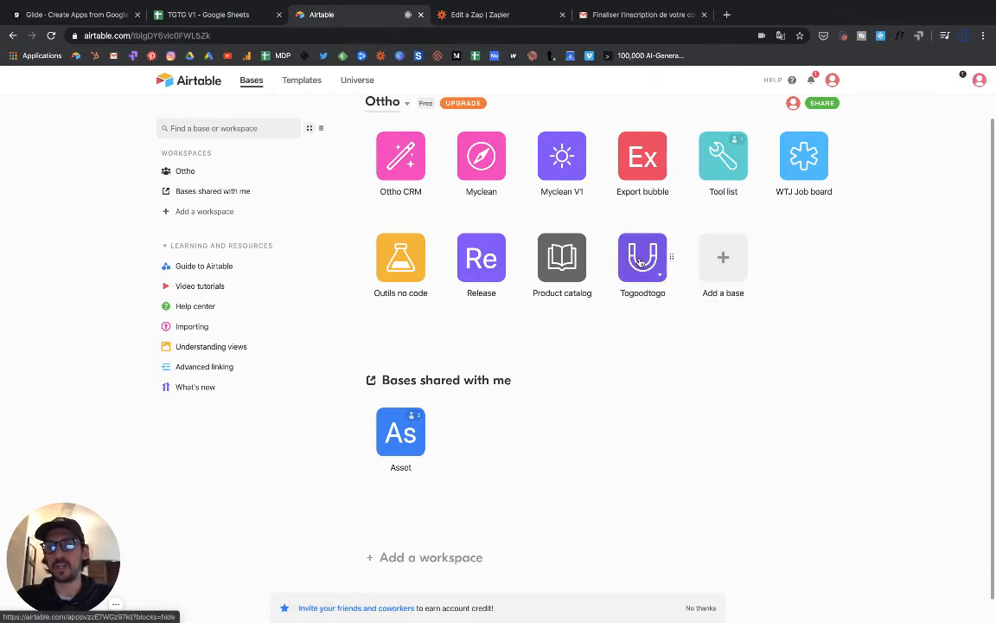
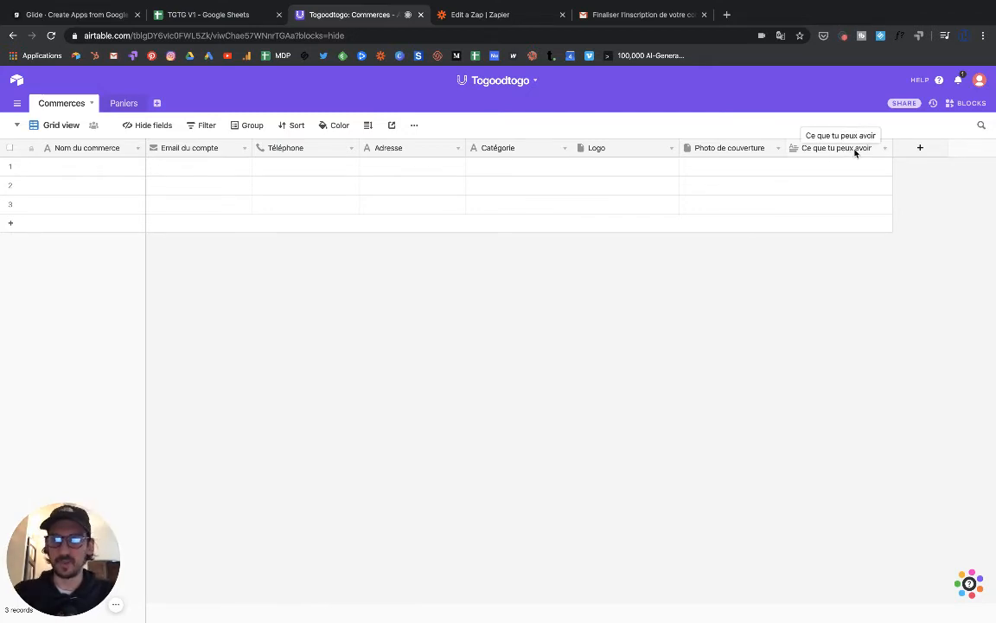
- Glance over Airtable's Paniers and Commerces tables and the Gmail tab, then switch to the TGTG V1 spreadsheet
click(121, 103)
click(71, 104)
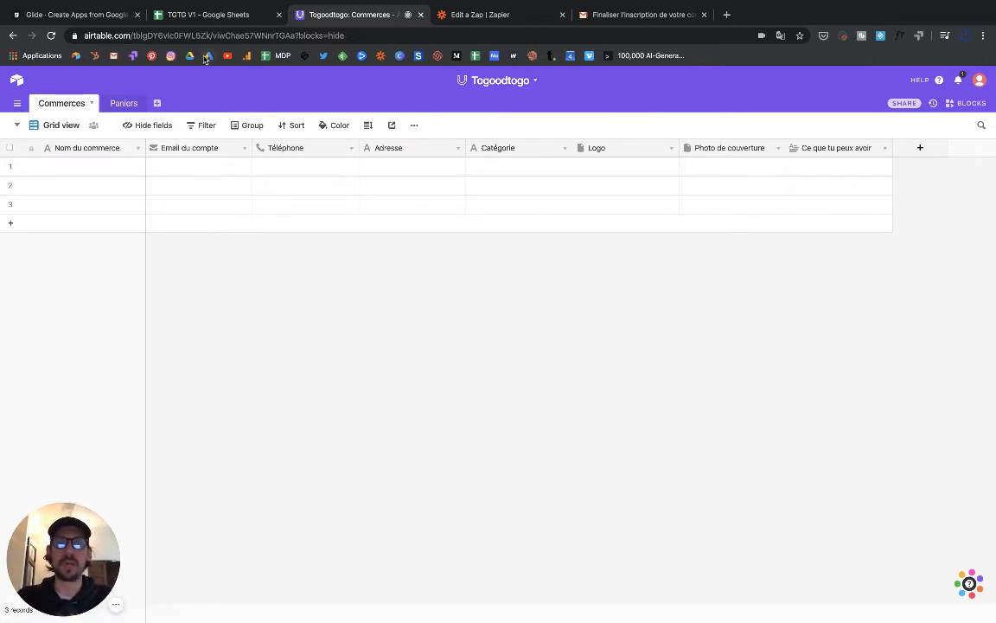
click(600, 19)
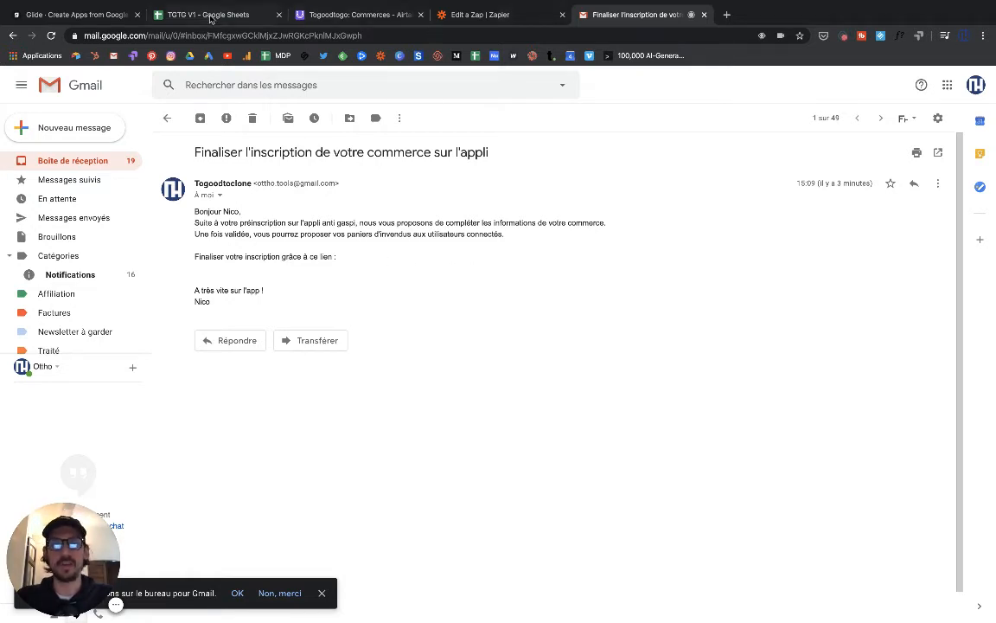
click(350, 15)
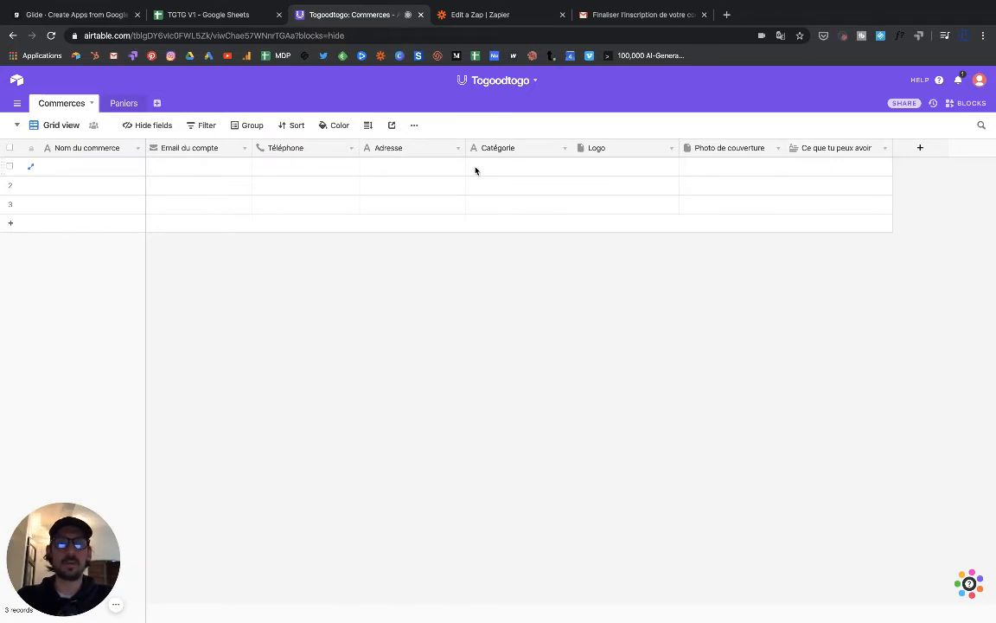
click(187, 19)
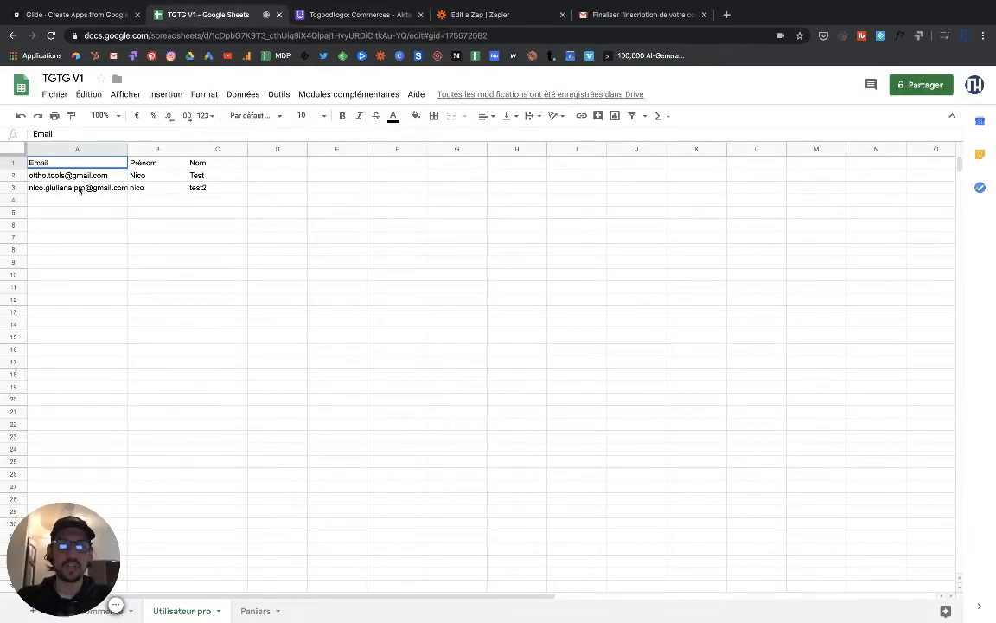
- View the restaurant rows on the Commerces sheet, then switch back to the Glide editor
click(101, 612)
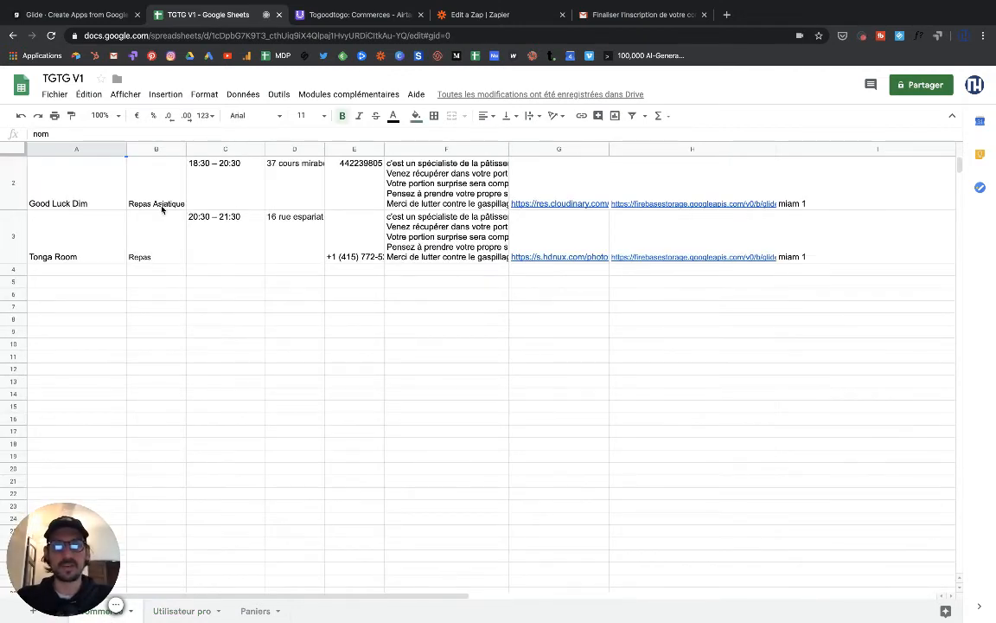
click(96, 19)
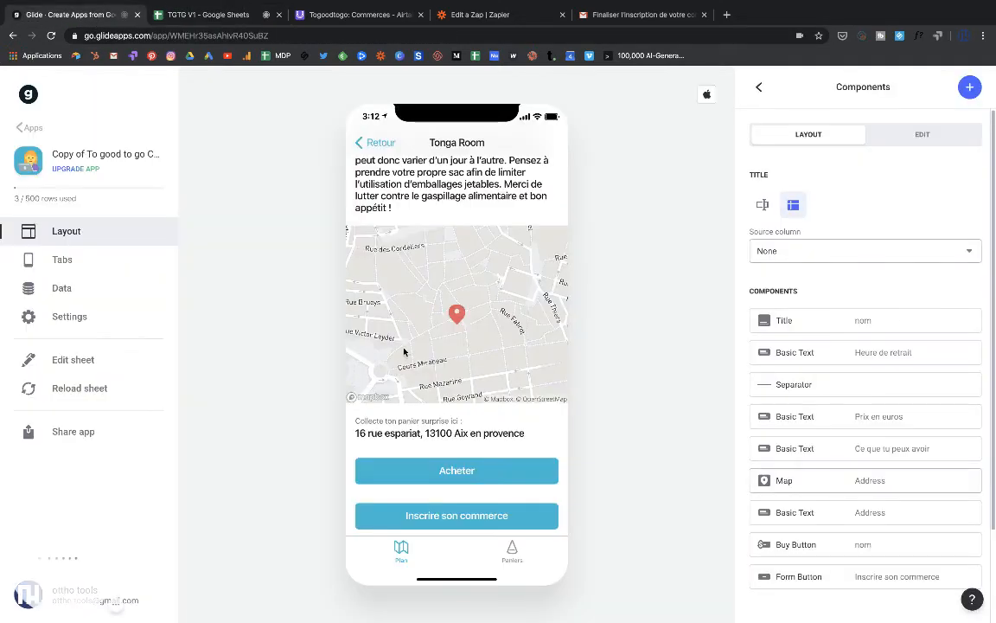
- Return the Glide preview to the Plan map, then switch to the Togoodtogo Airtable base
click(366, 138)
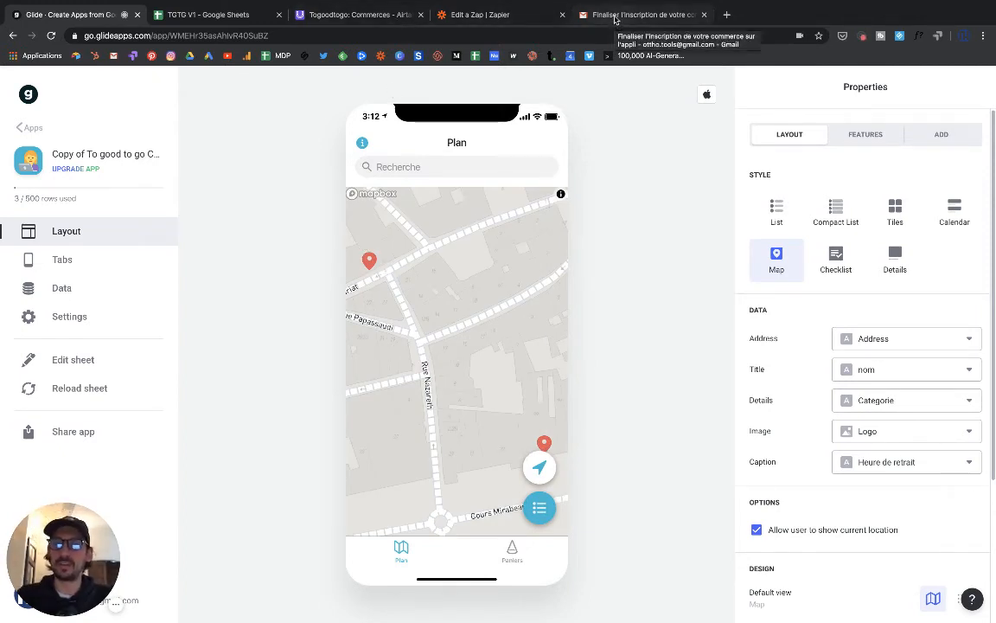
click(352, 17)
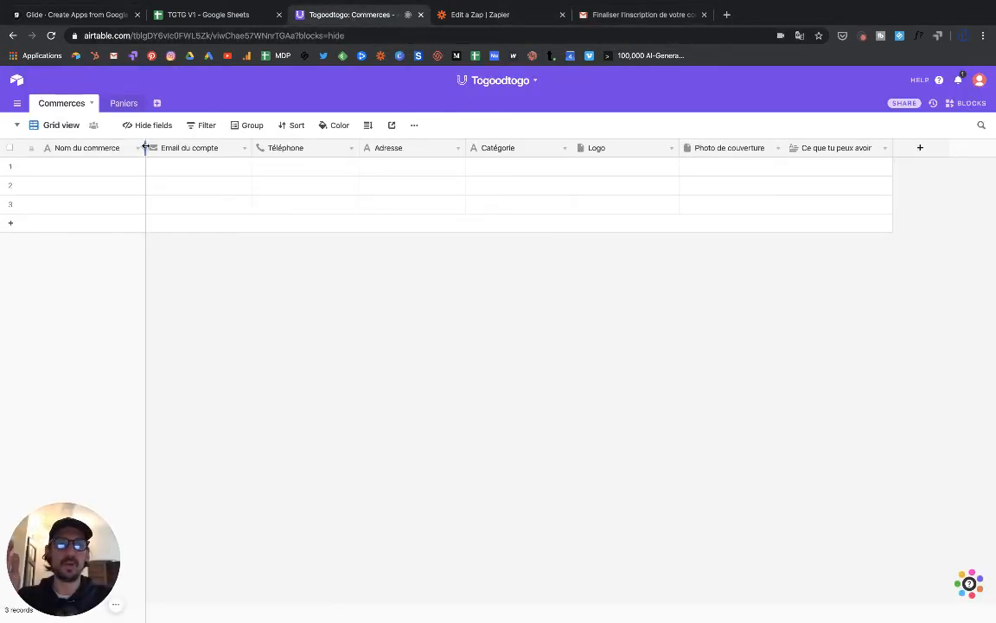
- Switch the Commerces table to the form view 'Votre commerce sur l'application Anti gaspi'
click(58, 127)
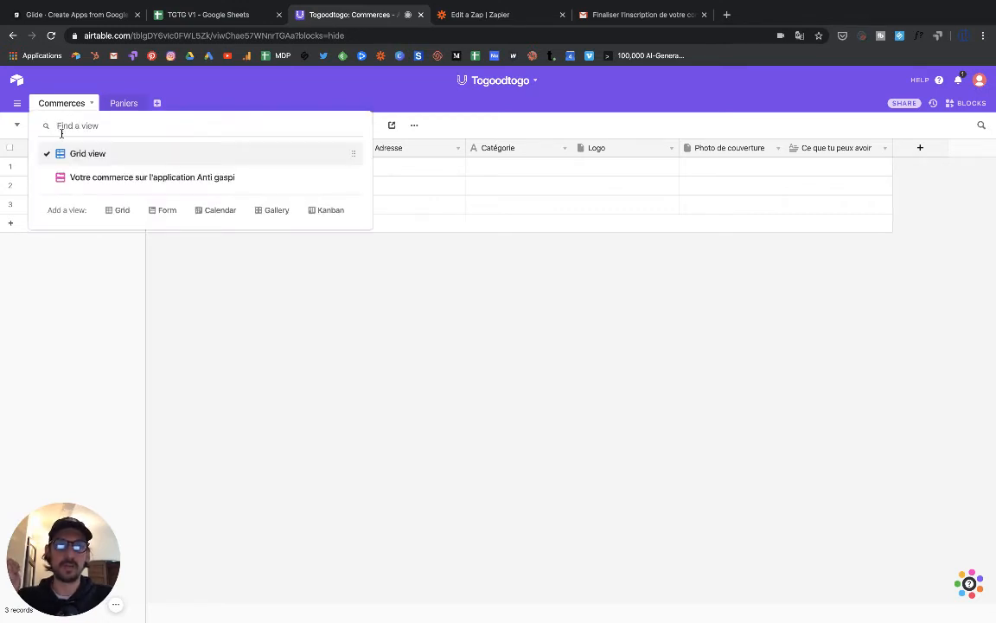
click(125, 180)
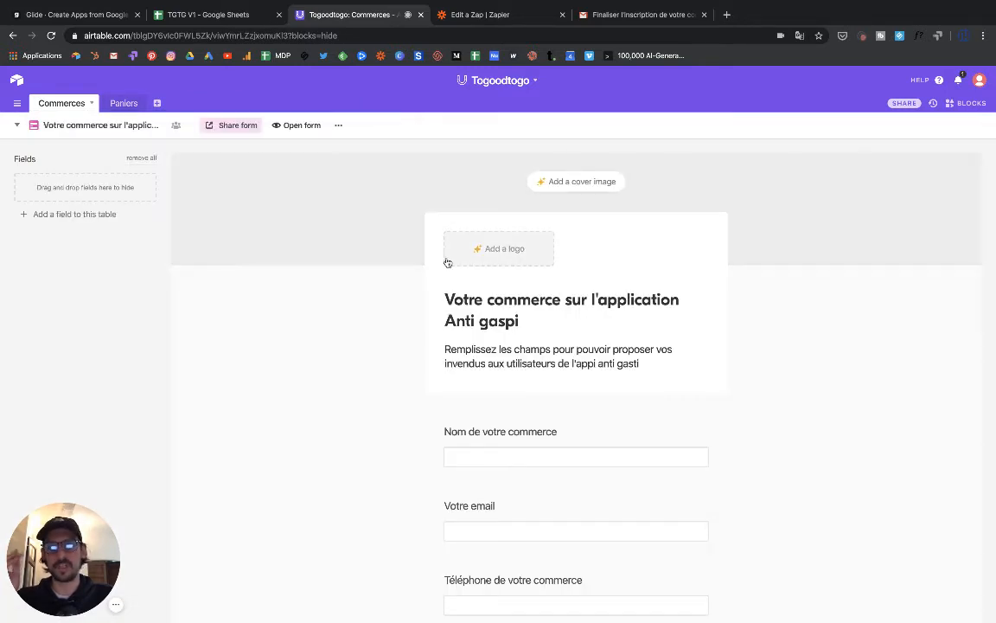
scroll(448, 263, down, 1)
scroll(449, 261, up, 2)
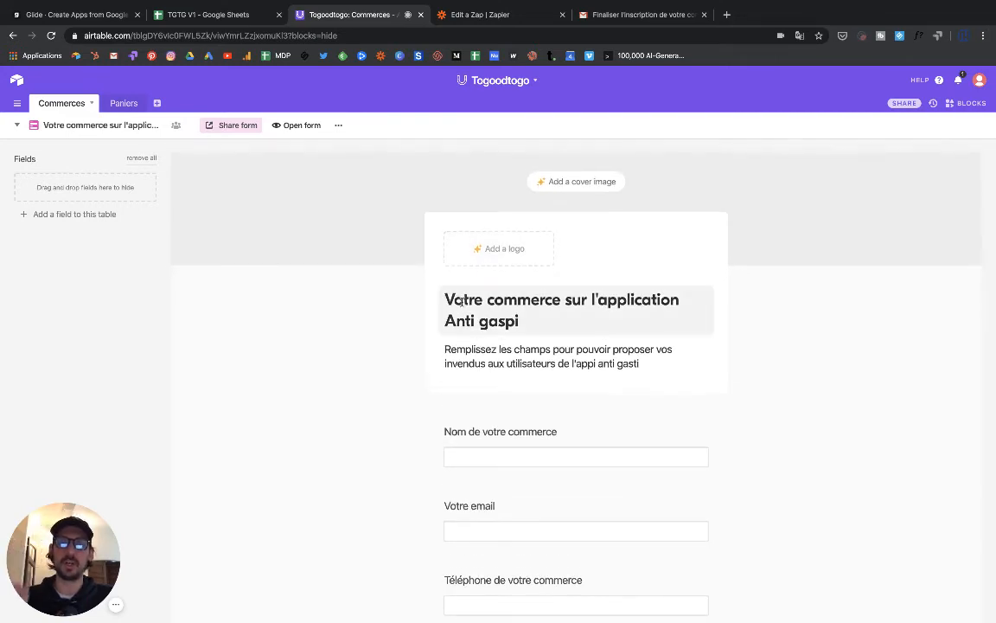
scroll(472, 435, down, 1)
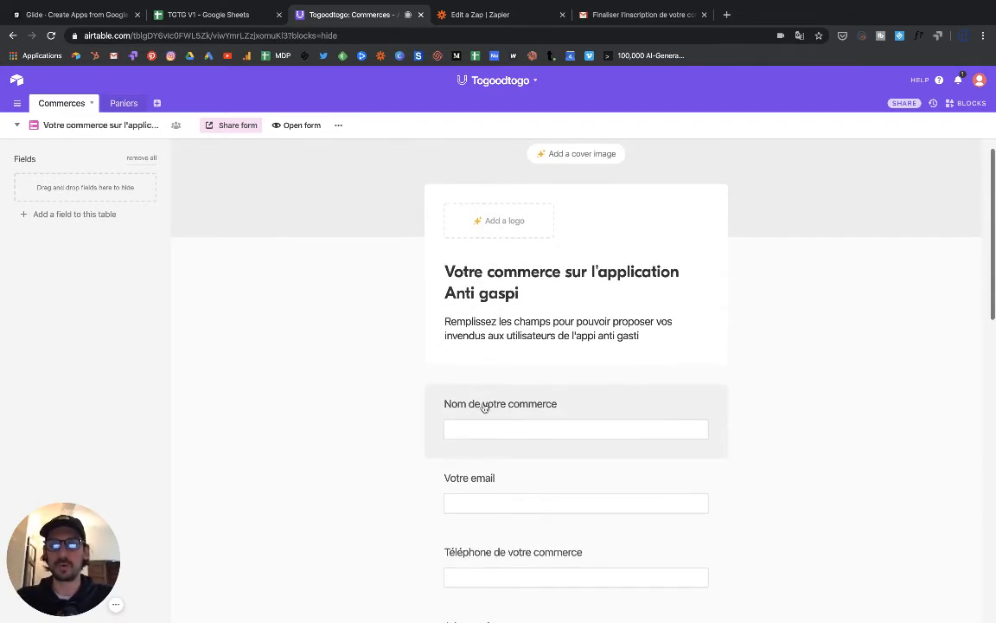
- Review the form's questions, including the Nom de votre commerce question's settings
click(484, 405)
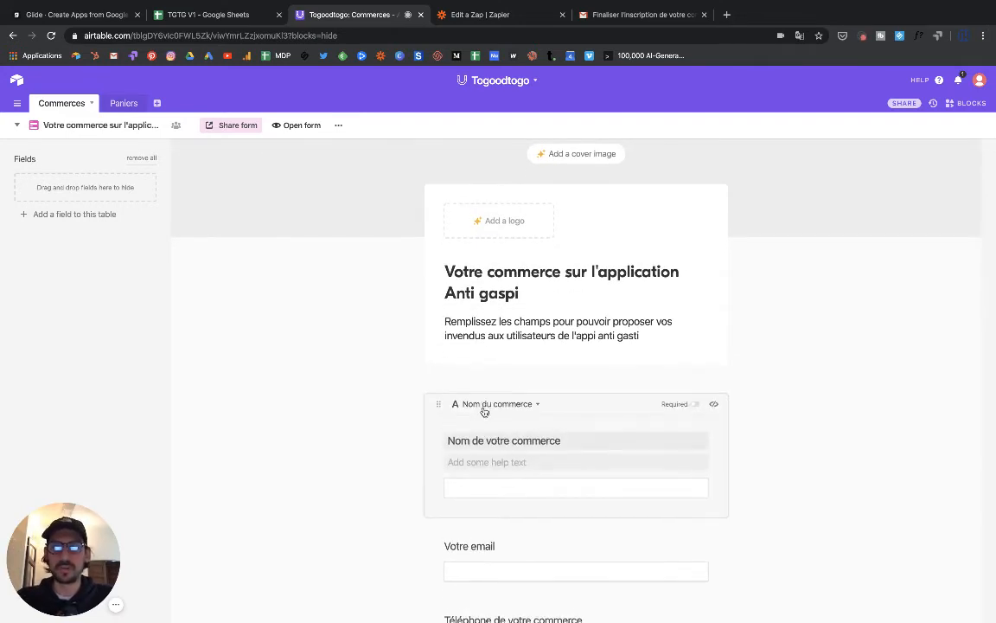
click(399, 434)
scroll(372, 434, down, 5)
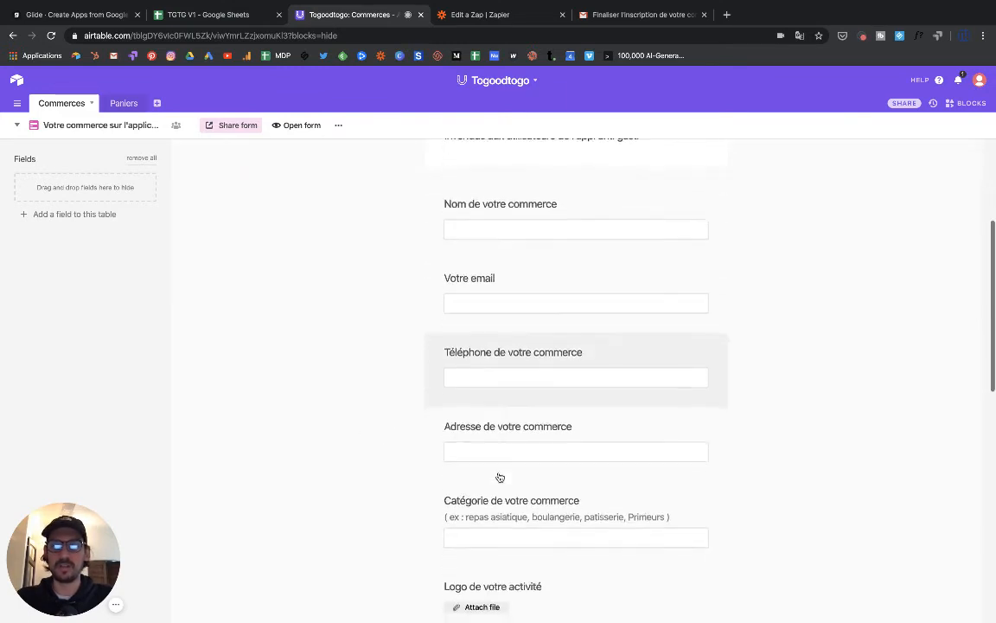
scroll(500, 477, down, 1)
scroll(497, 487, down, 1)
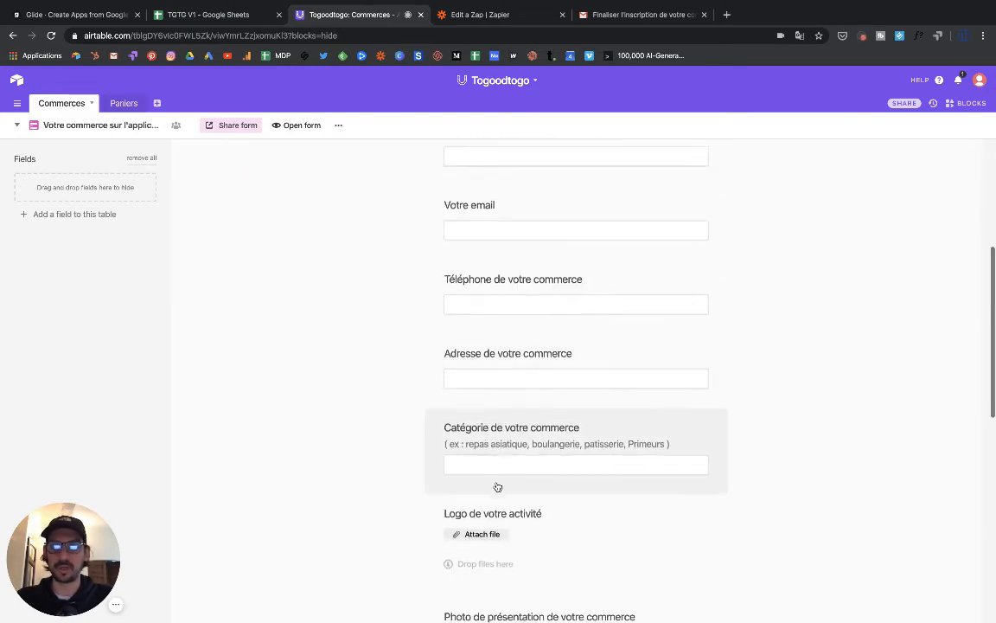
scroll(498, 485, up, 7)
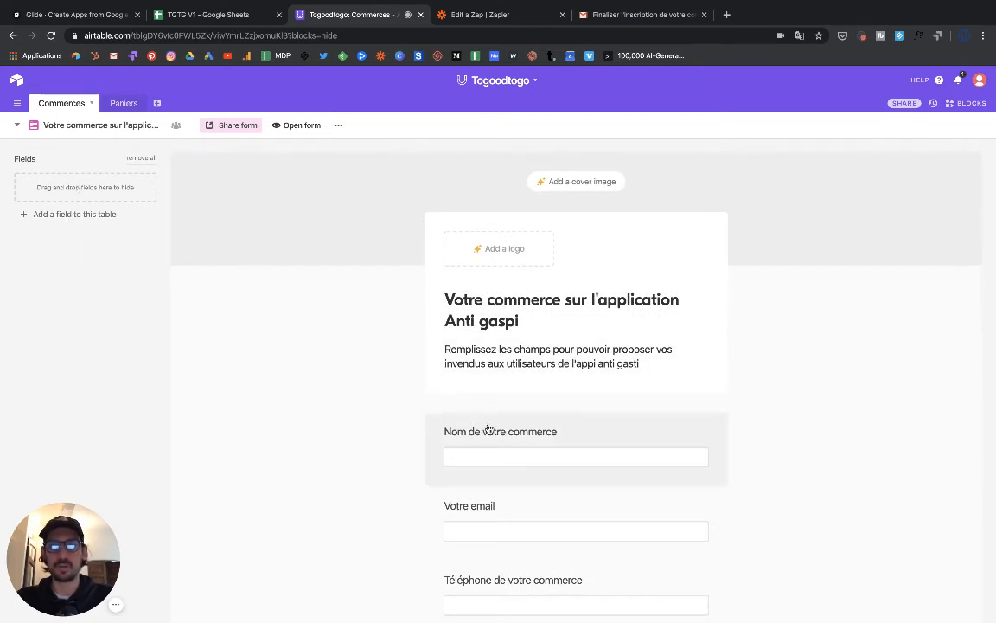
drag(459, 424, 502, 480)
scroll(498, 424, down, 3)
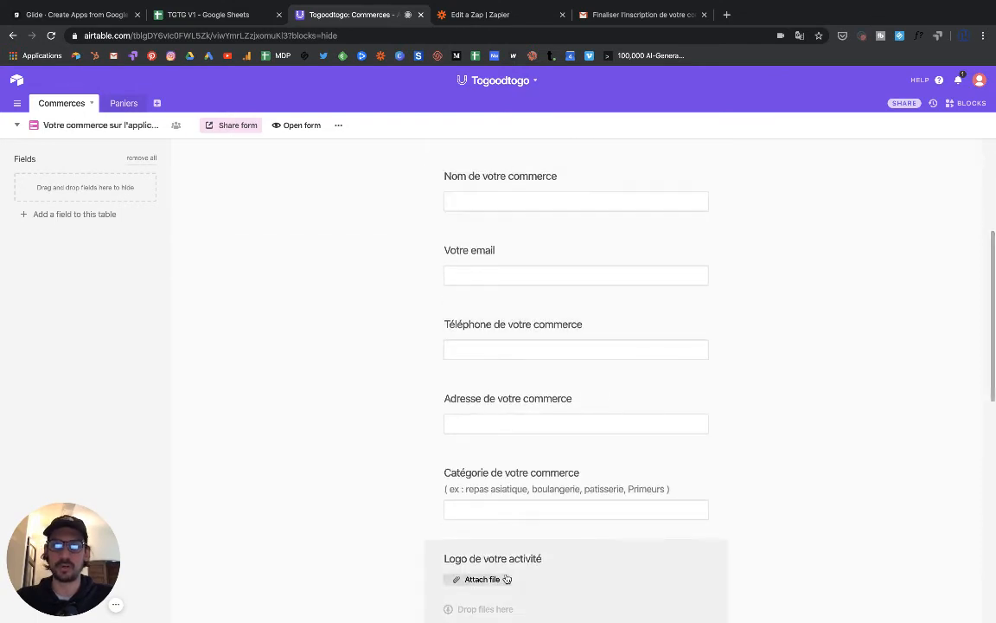
scroll(504, 484, up, 3)
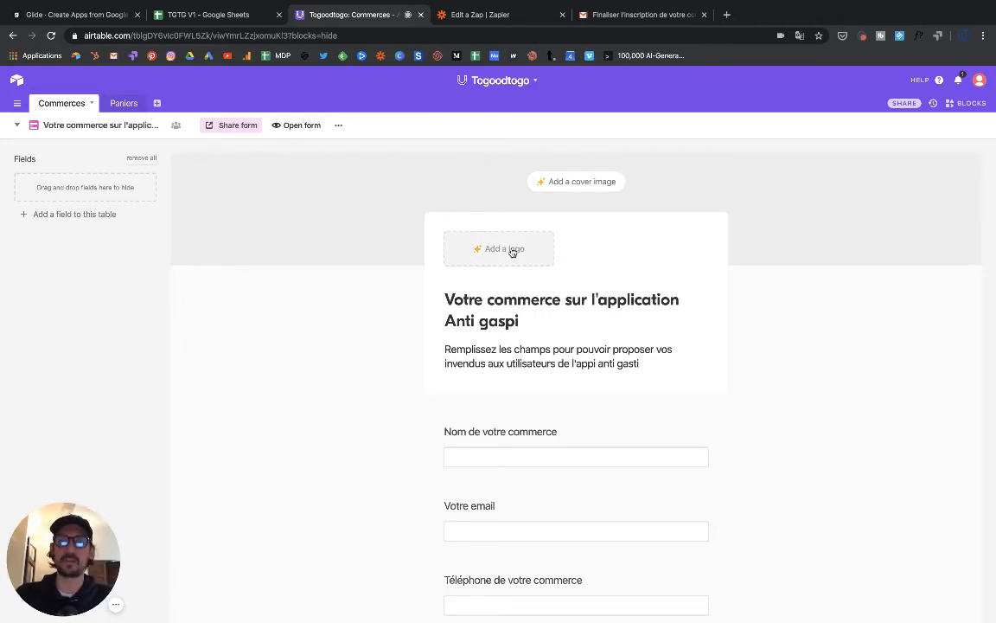
- Try adding a form logo, dismiss the Pro upgrade notice, and reach the after-submission settings
click(512, 254)
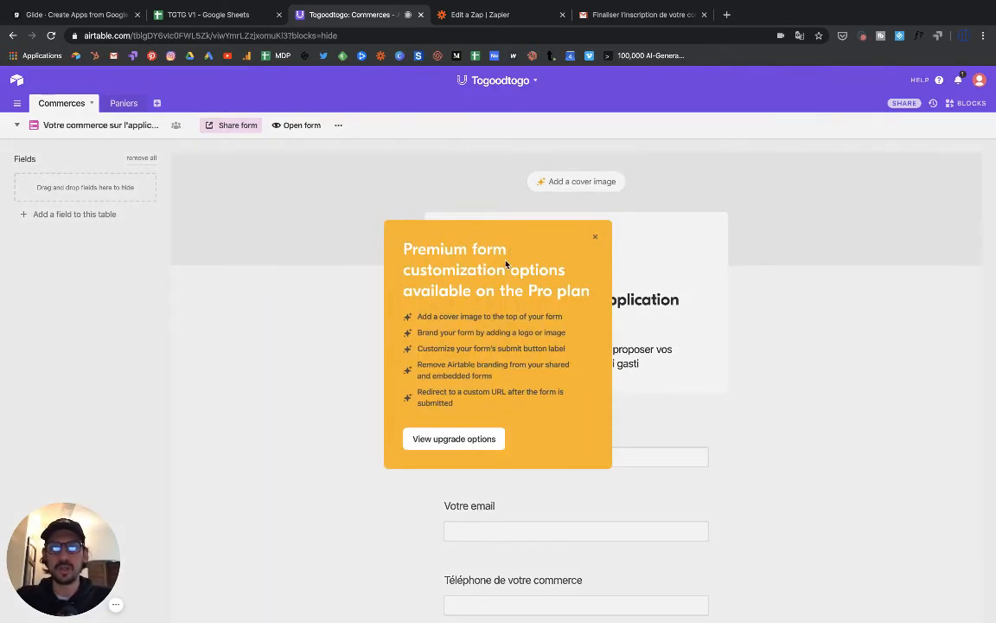
click(601, 239)
scroll(514, 272, down, 15)
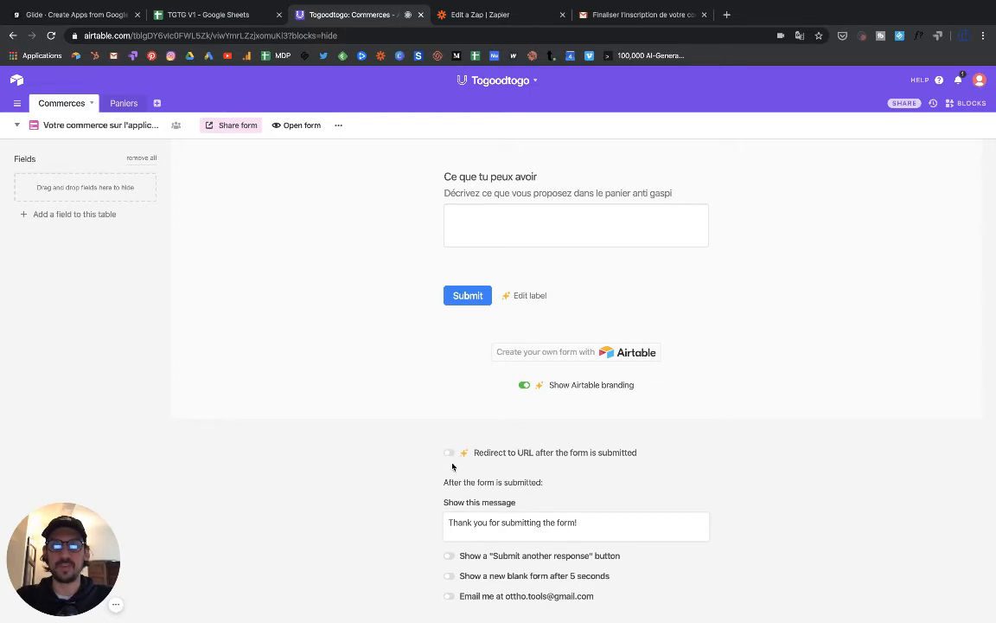
- Replace the default confirmation with 'Merci pour votre adhésion à l'appli, votre commerce est désormais visible…'
triple_click(551, 524)
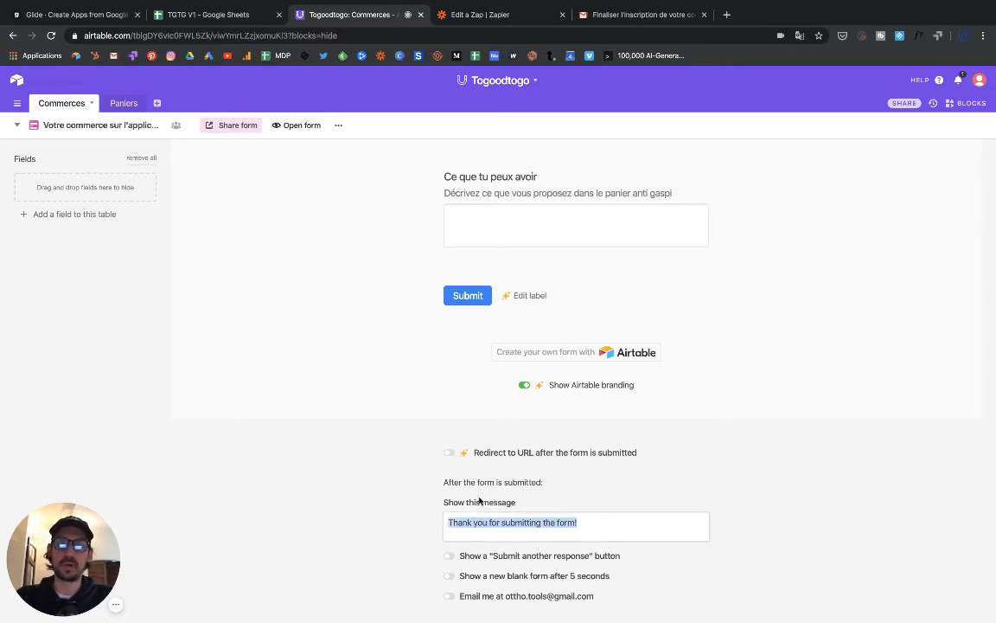
scroll(480, 500, down, 1)
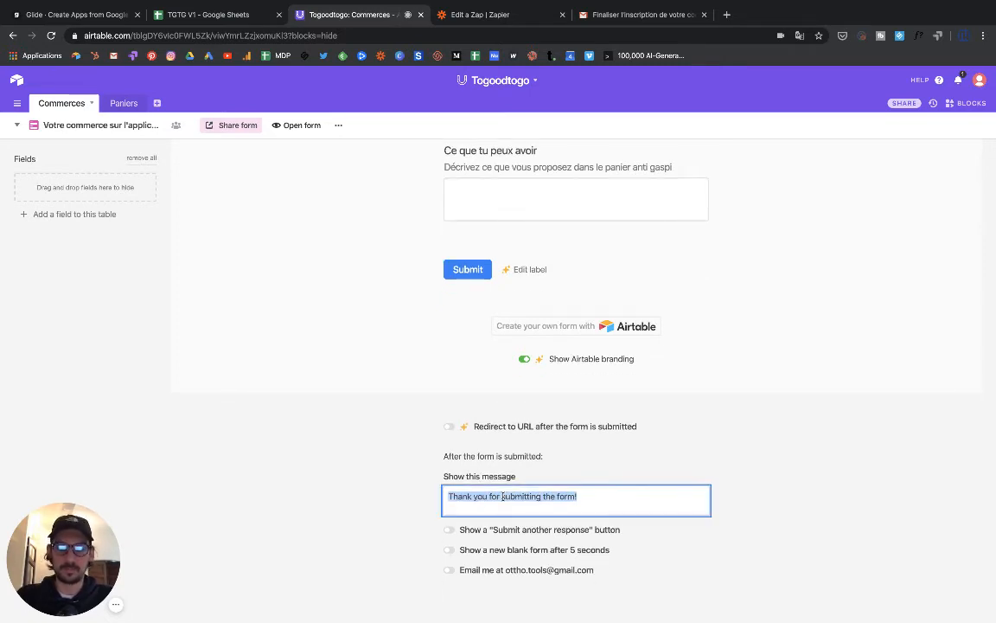
text(Merci pour votre)
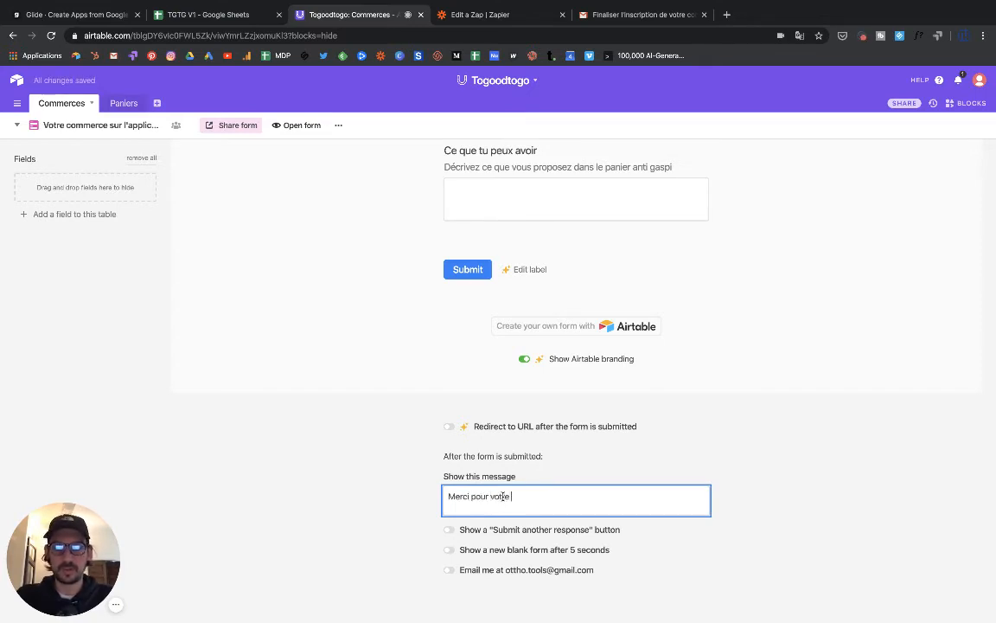
text( ad)
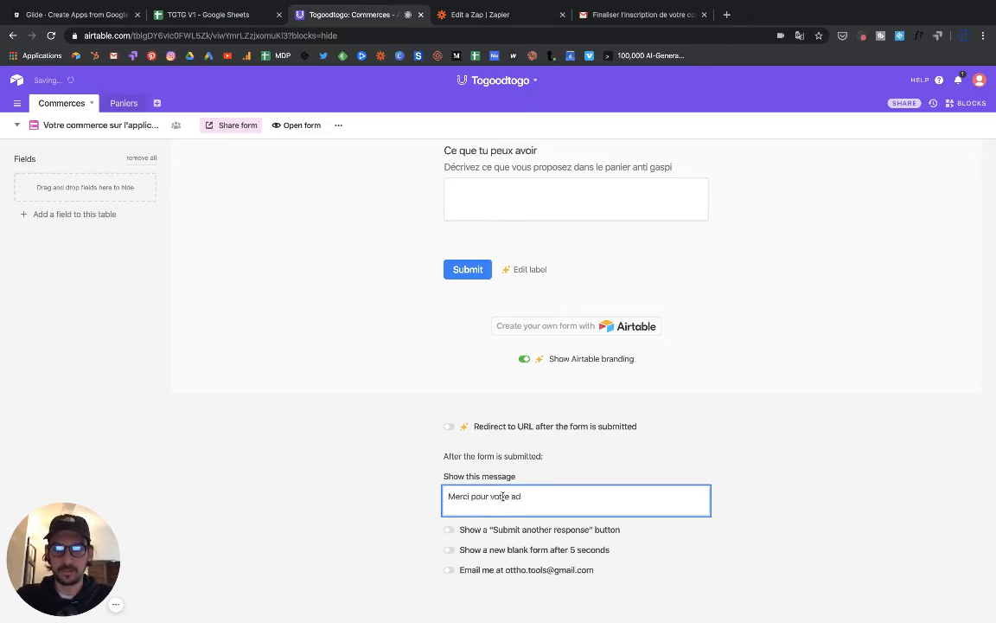
text(hésion)
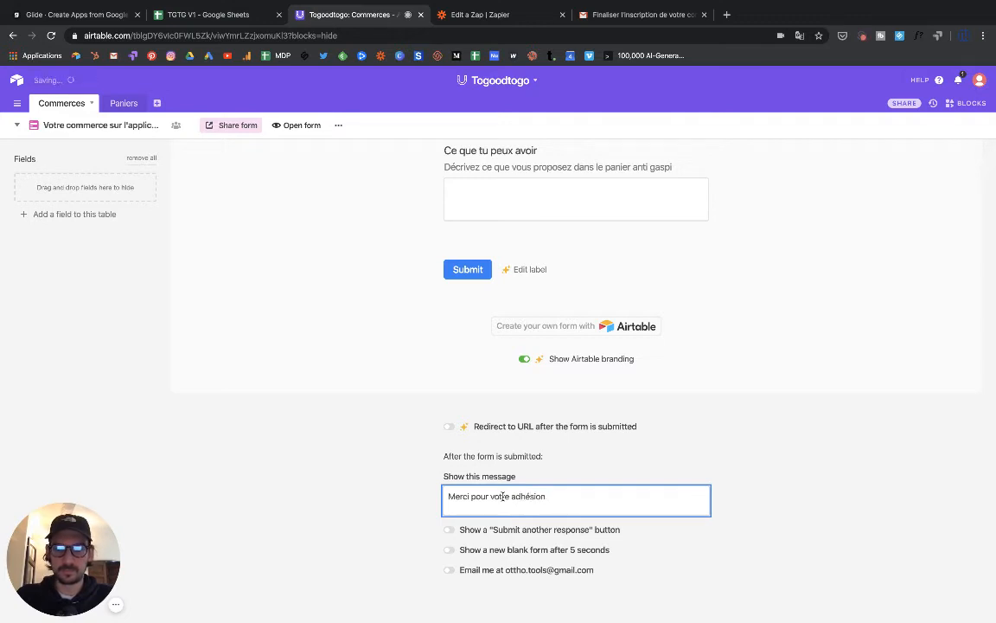
text( à l'appli, votr)
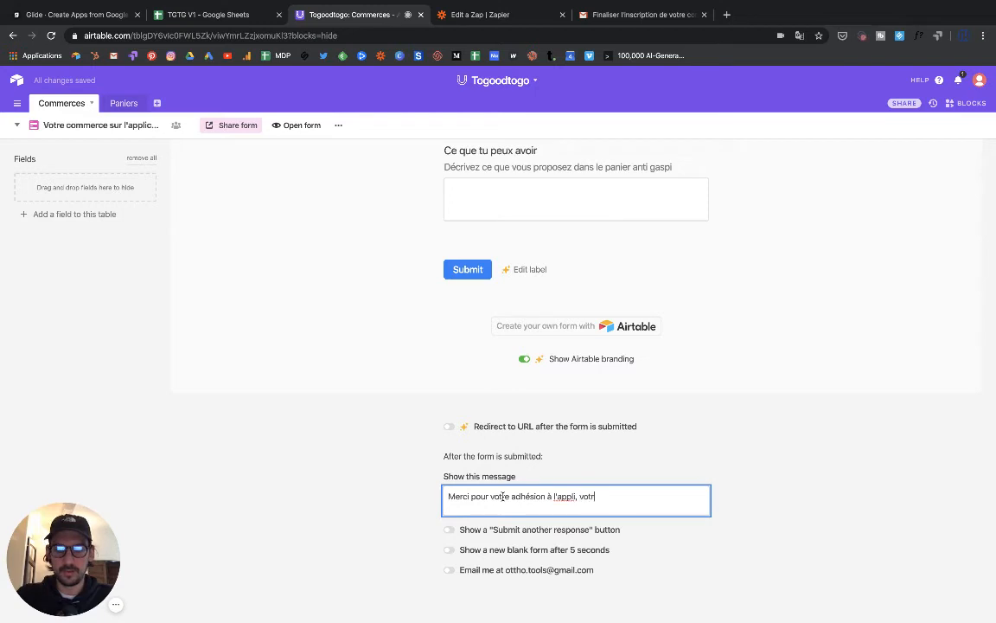
text(e commerce est )
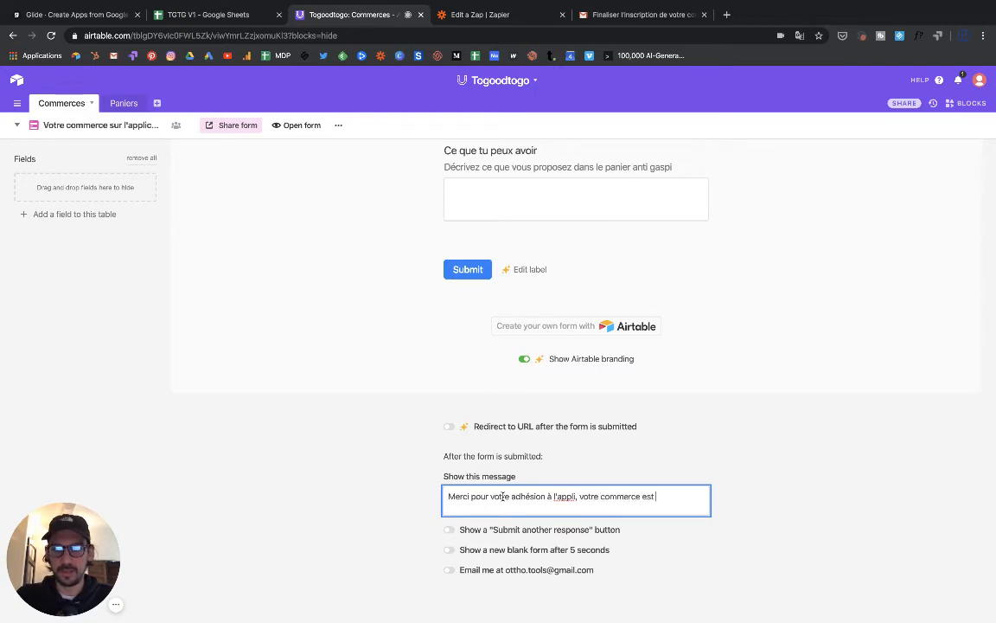
text(désormais v)
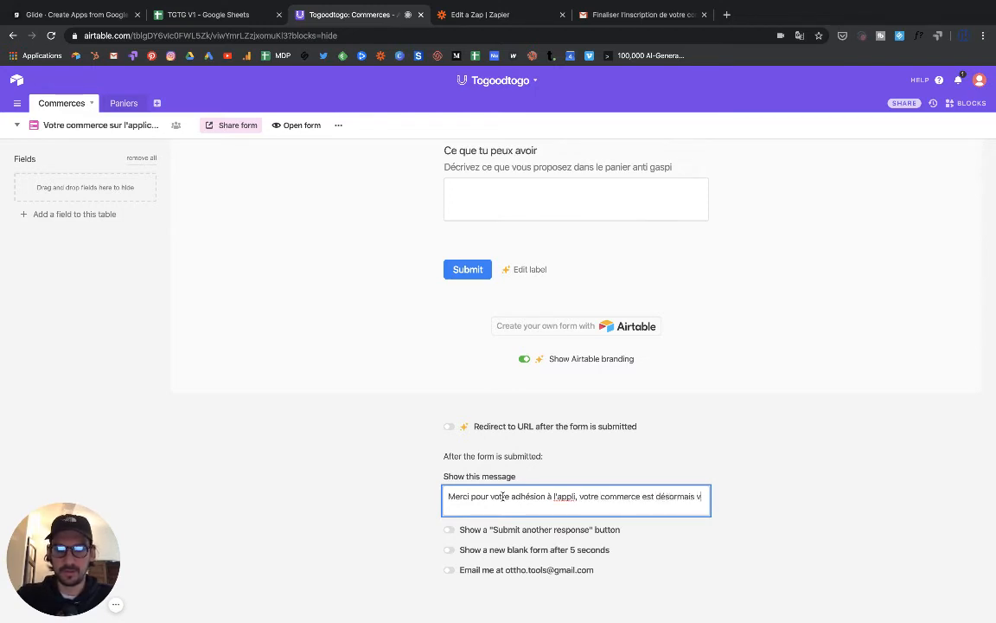
text(isible de tous les util)
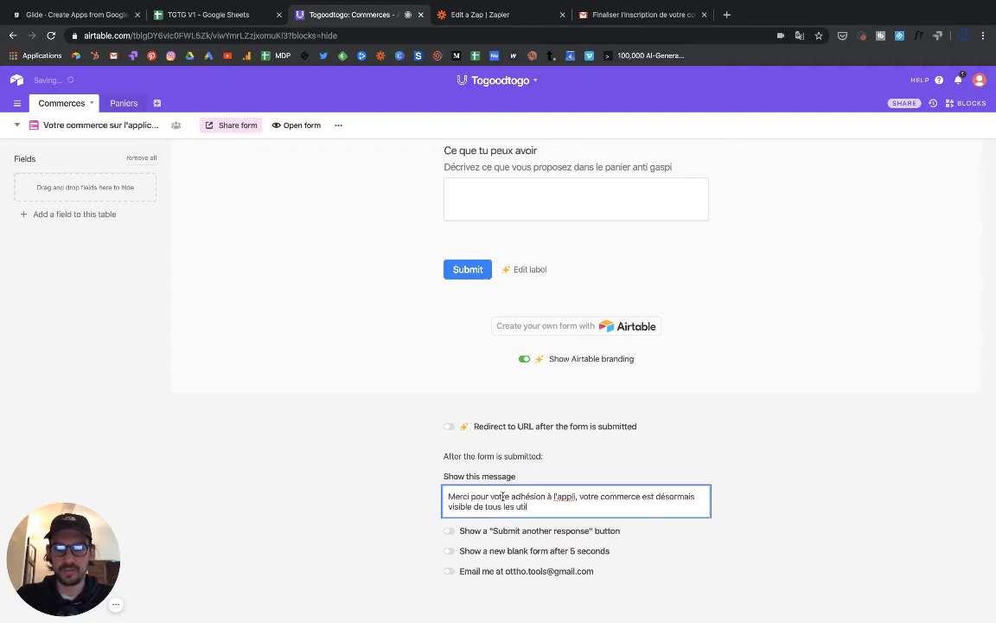
text(isateurs,)
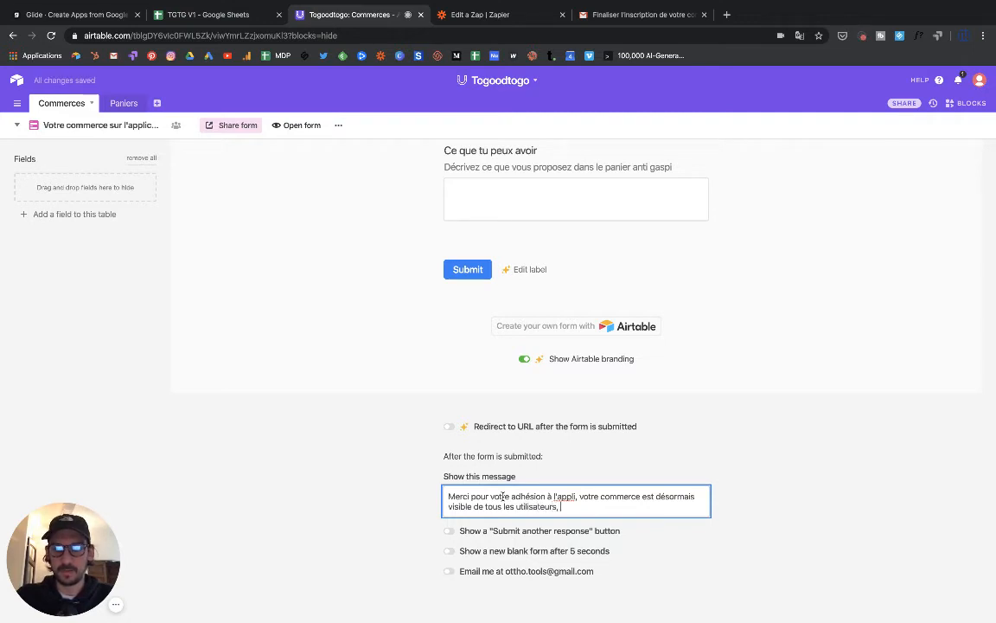
text( vous aller)
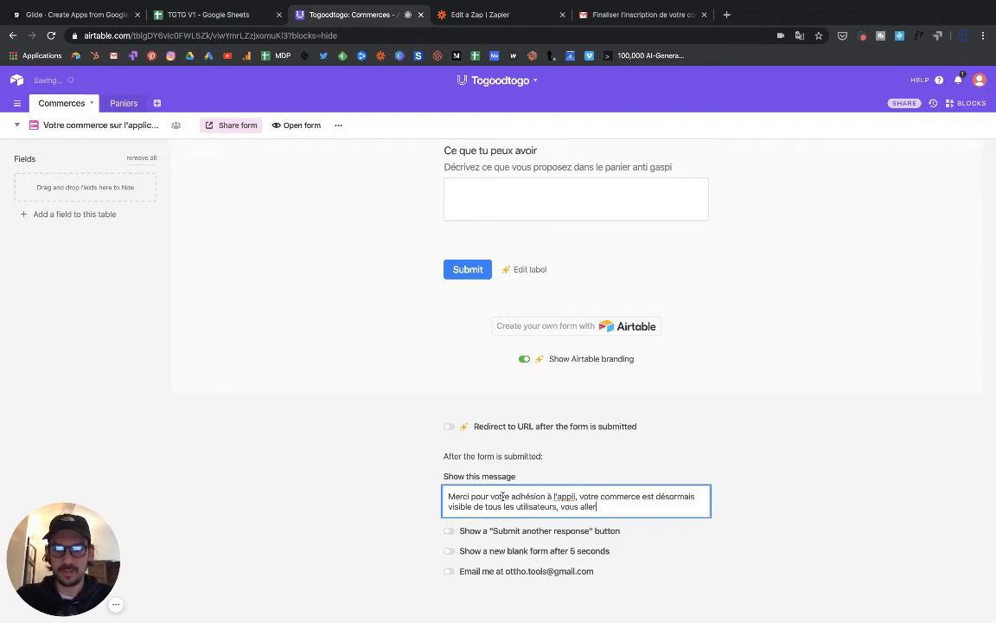
text( d)
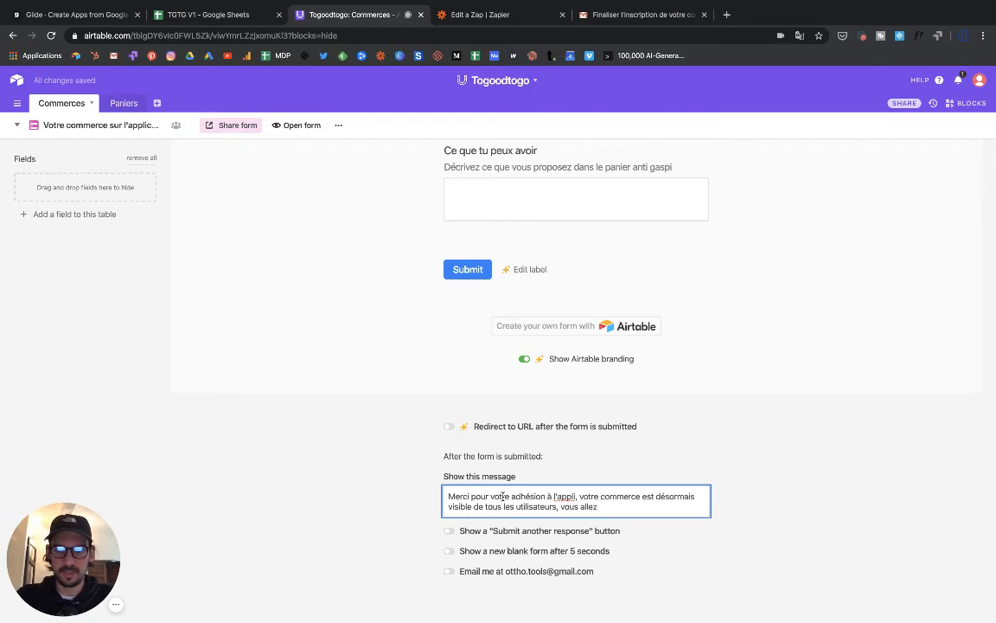
text(aintenant r)
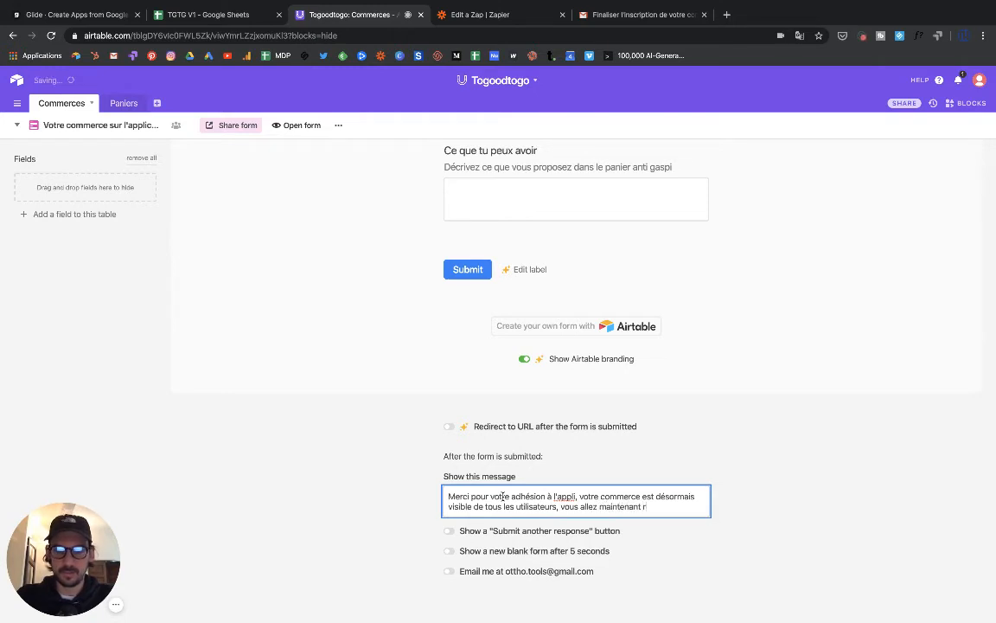
text(ecevoir)
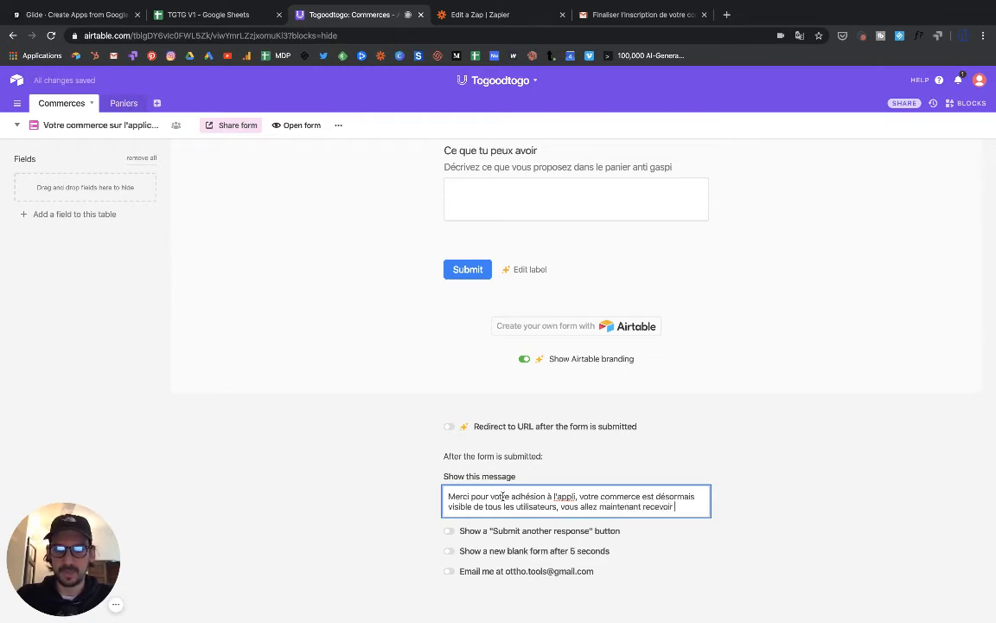
text( votre prem)
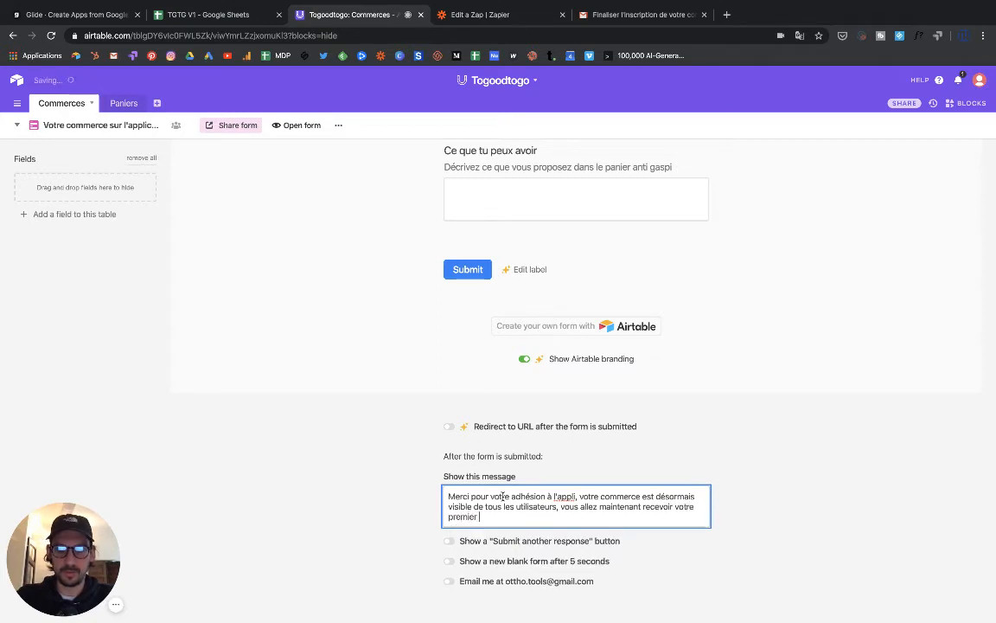
text(ier )
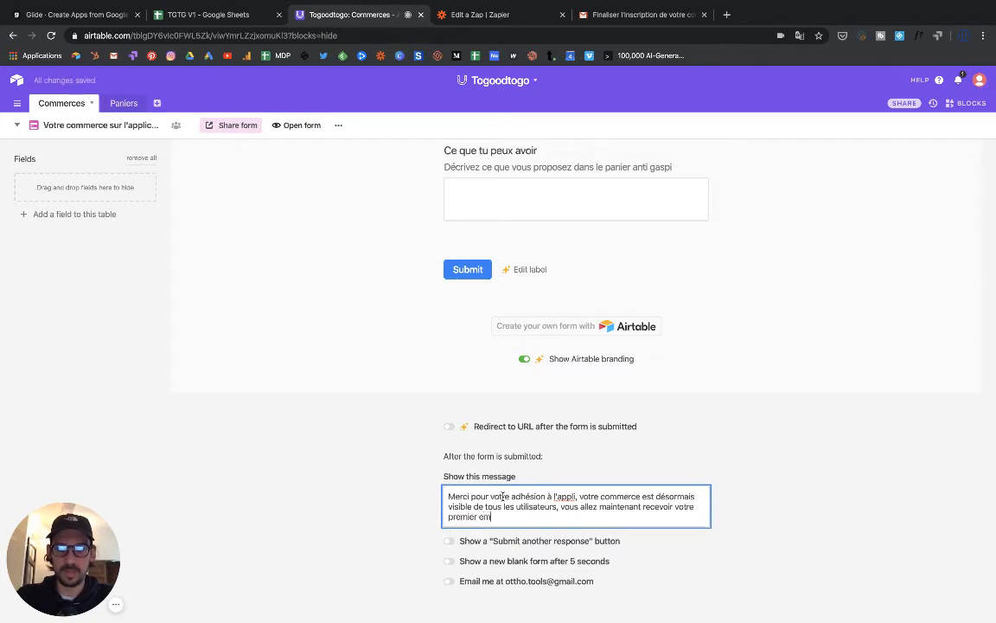
text(email de cre)
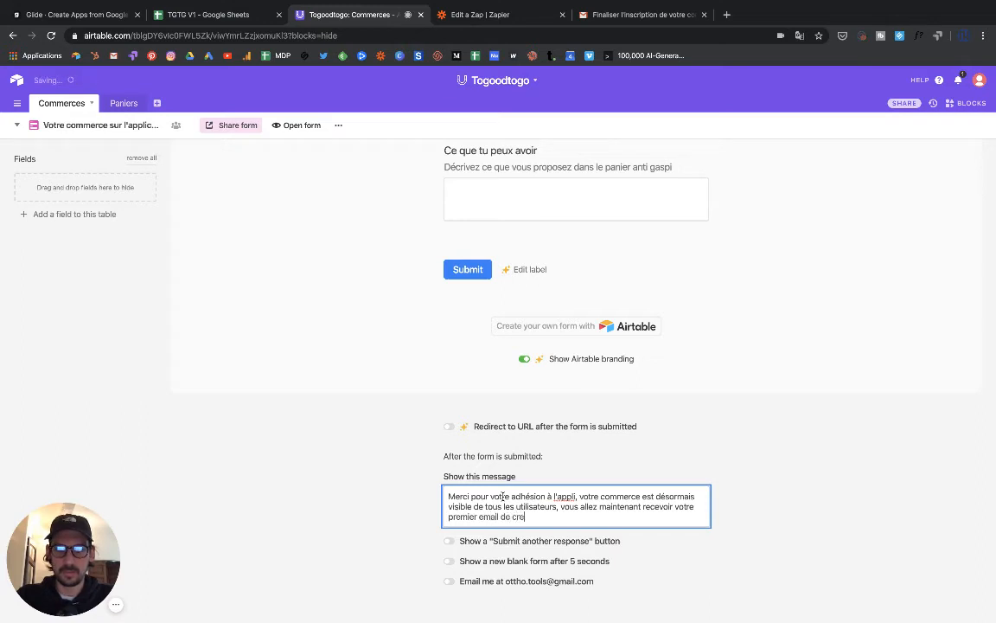
text(ation de panier)
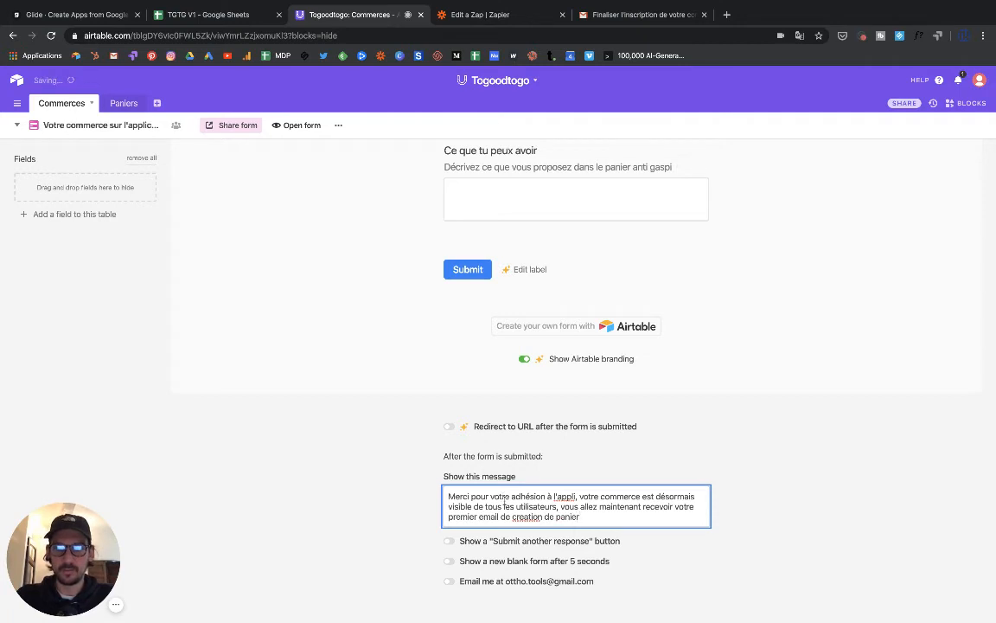
- Reword the message's ending to 'recevoir un email de creation de votre premier panier anti gaspi.'
click(477, 517)
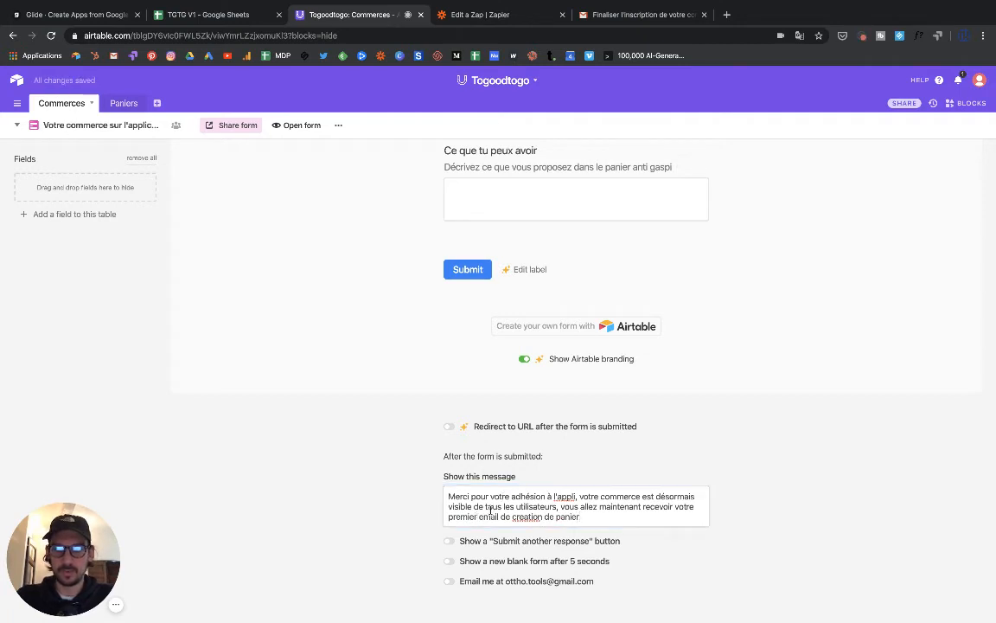
click(697, 506)
key(BackSpace)
key(BackSpace)
key(BackSpace)
key(BackSpace)
key(BackSpace)
key(BackSpace)
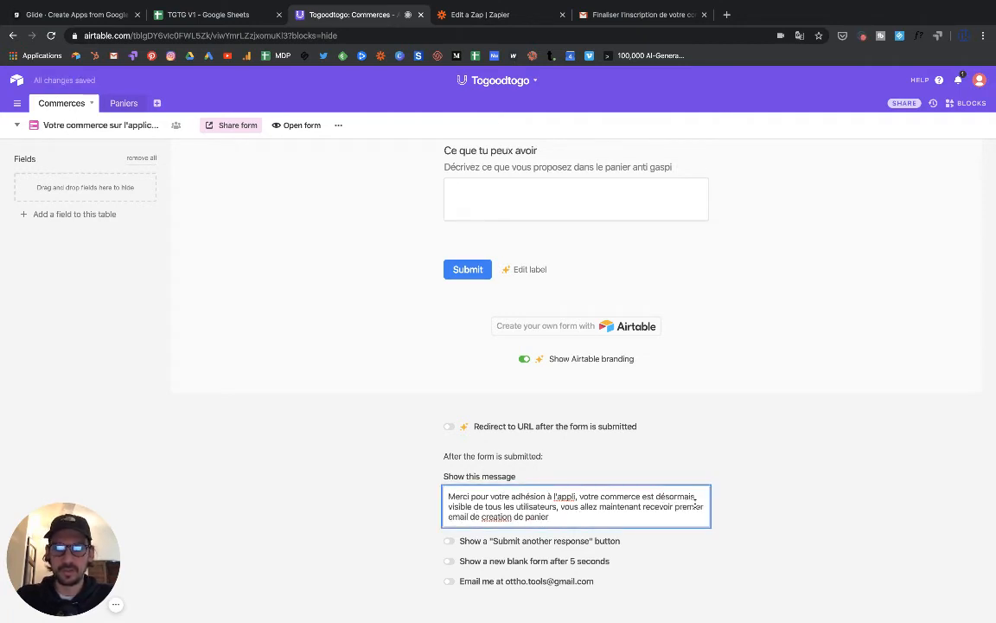
click(704, 507)
key(BackSpace)
key(BackSpace)
key(BackSpace)
key(BackSpace)
key(BackSpace)
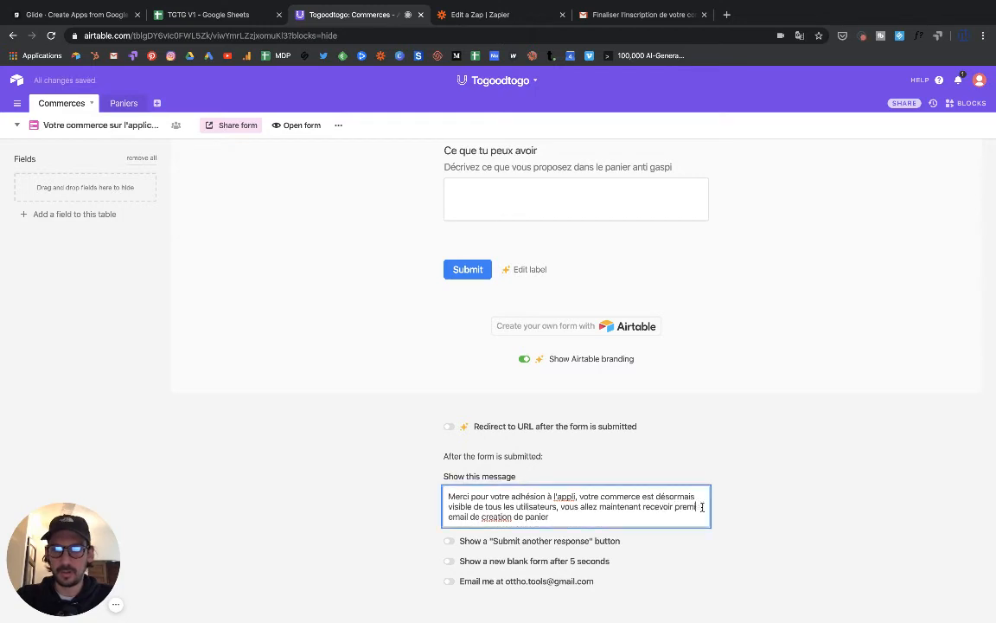
text(un)
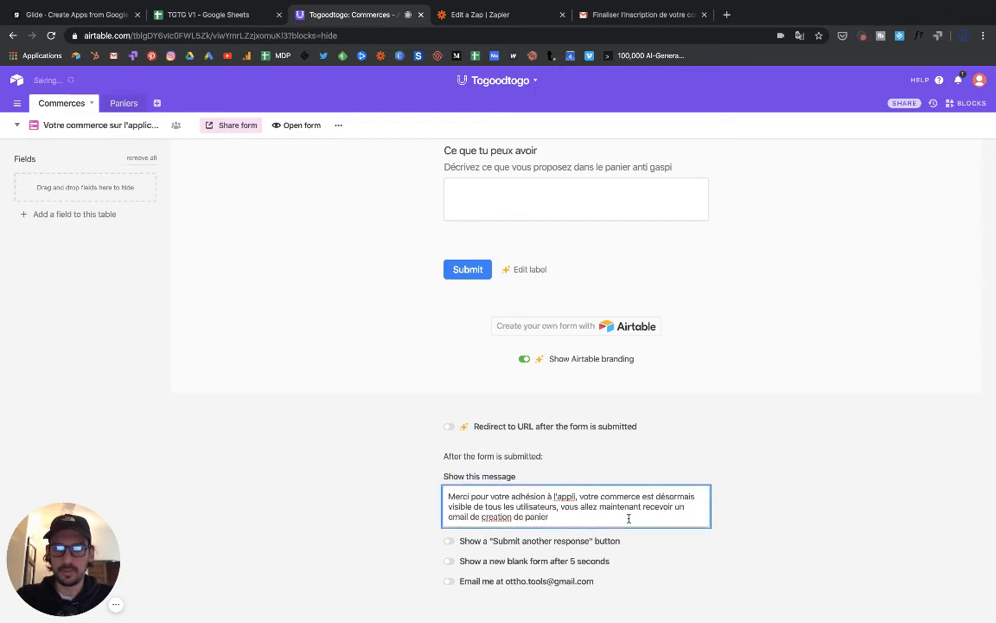
click(525, 516)
click(525, 515)
text(votre )
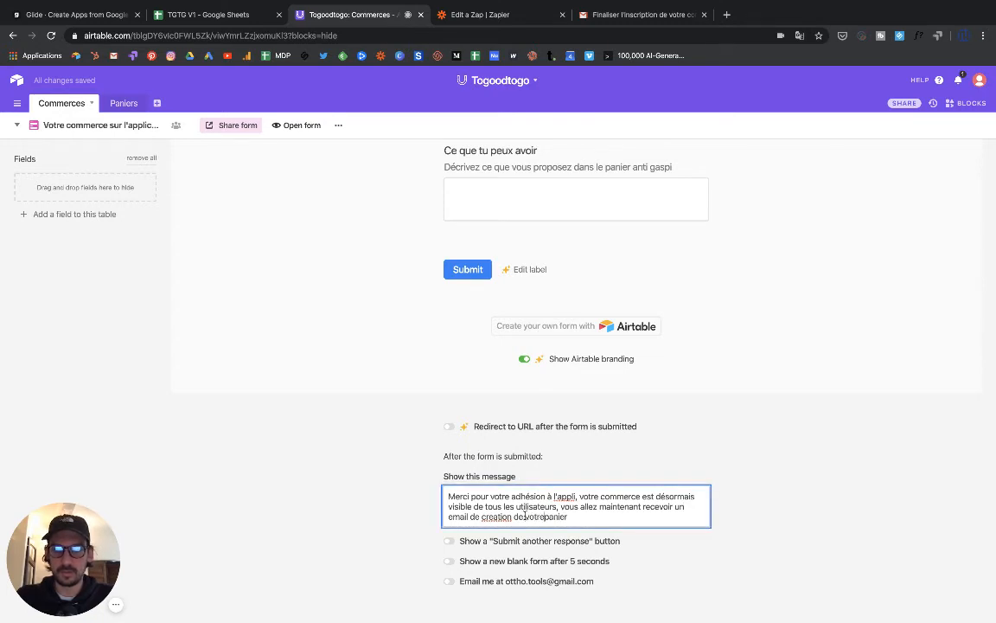
text(premier)
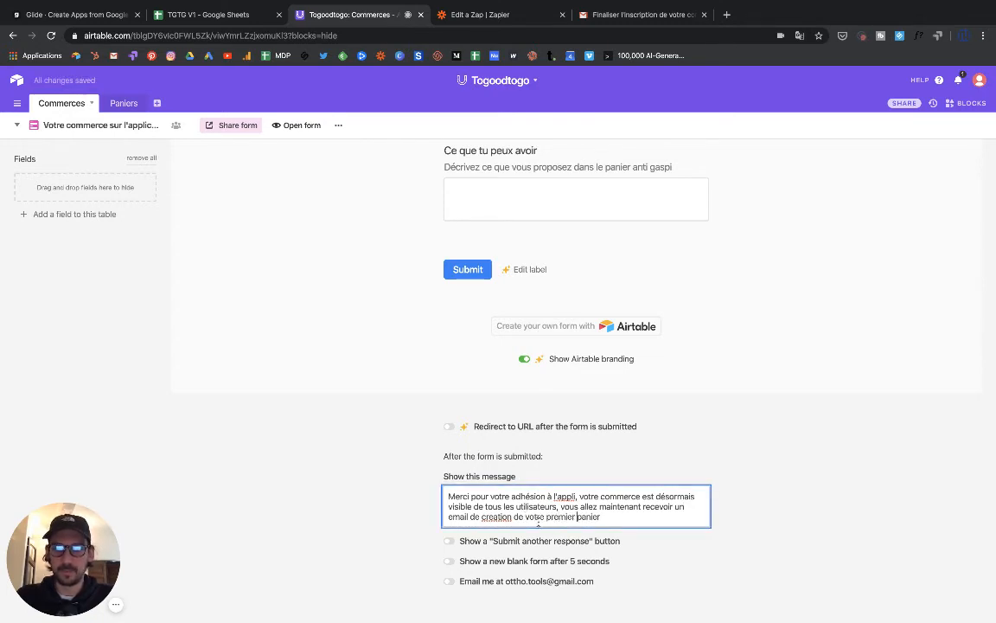
click(692, 516)
text(anti gaspi.)
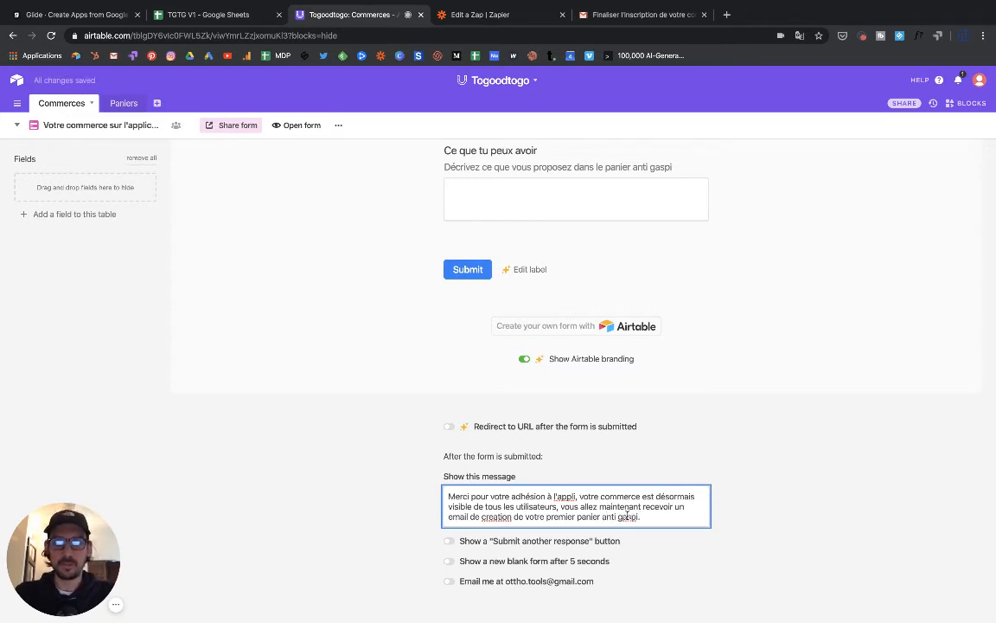
scroll(390, 393, up, 15)
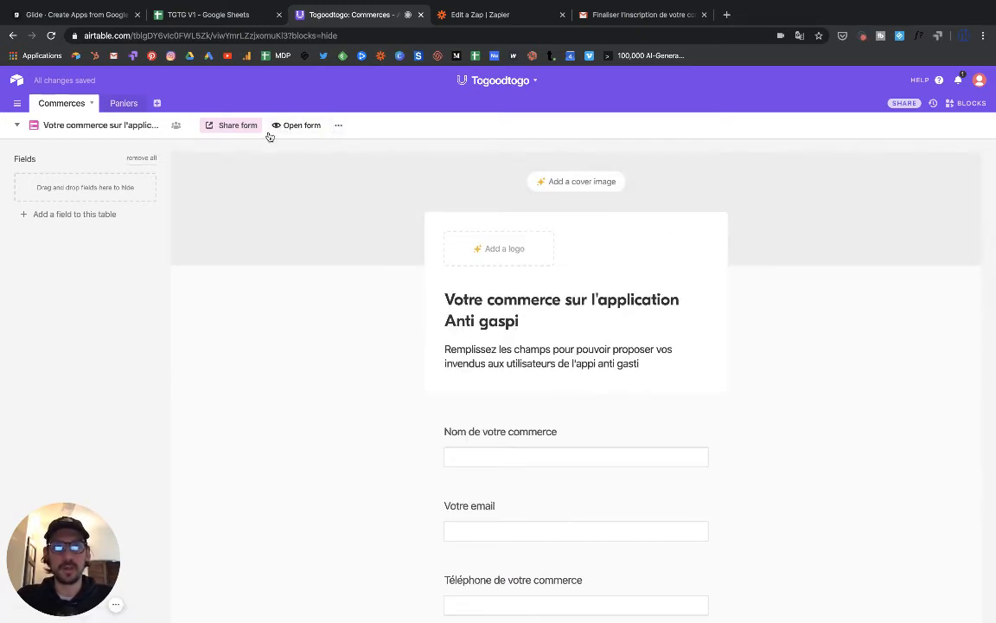
- Reveal the form's private share link, preview the shared form in a new tab, then return to Glide
click(235, 128)
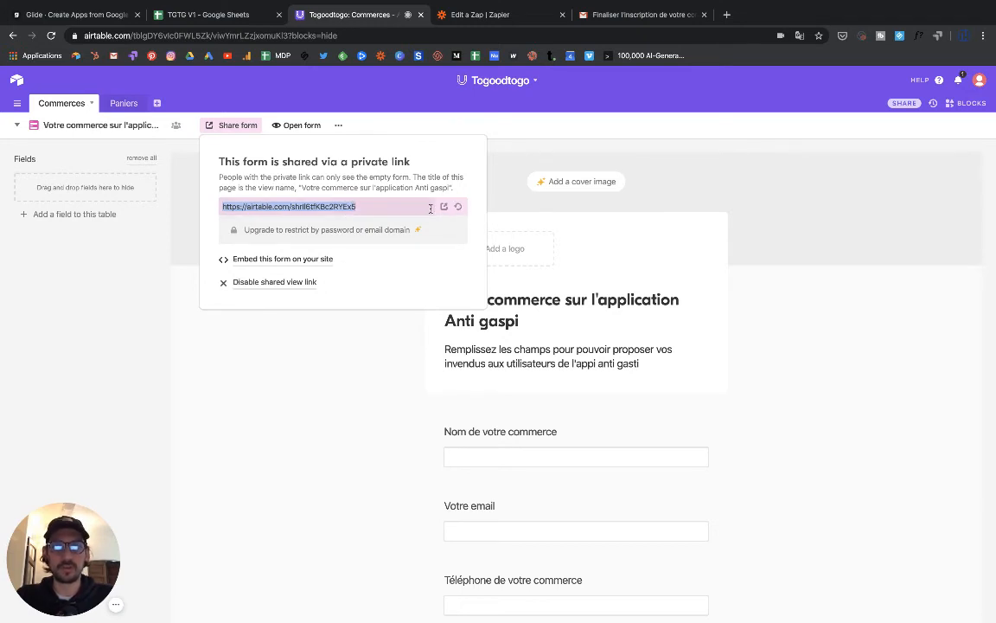
click(443, 207)
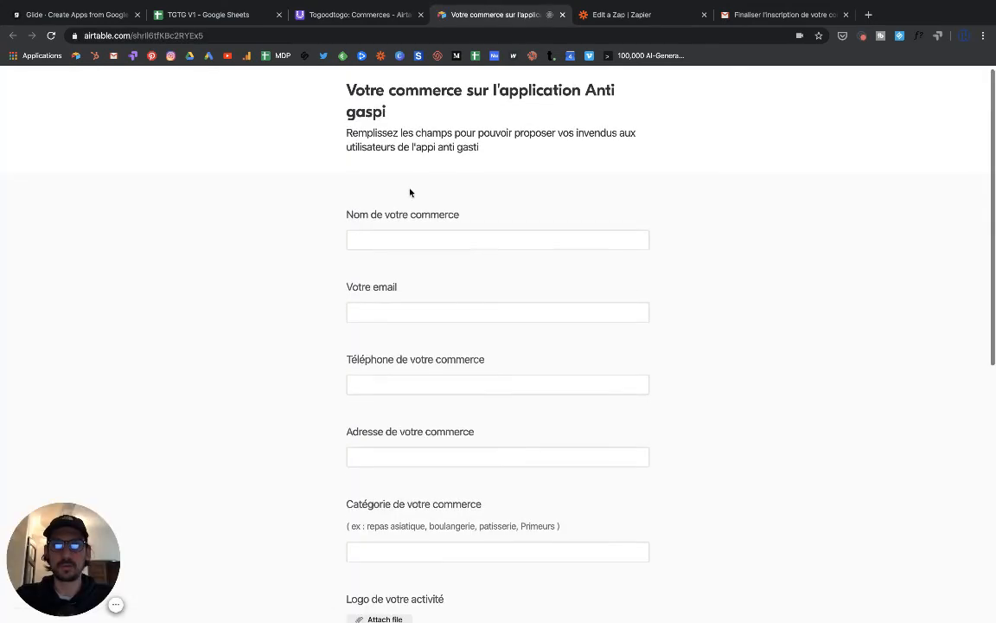
scroll(410, 192, down, 5)
scroll(407, 186, up, 6)
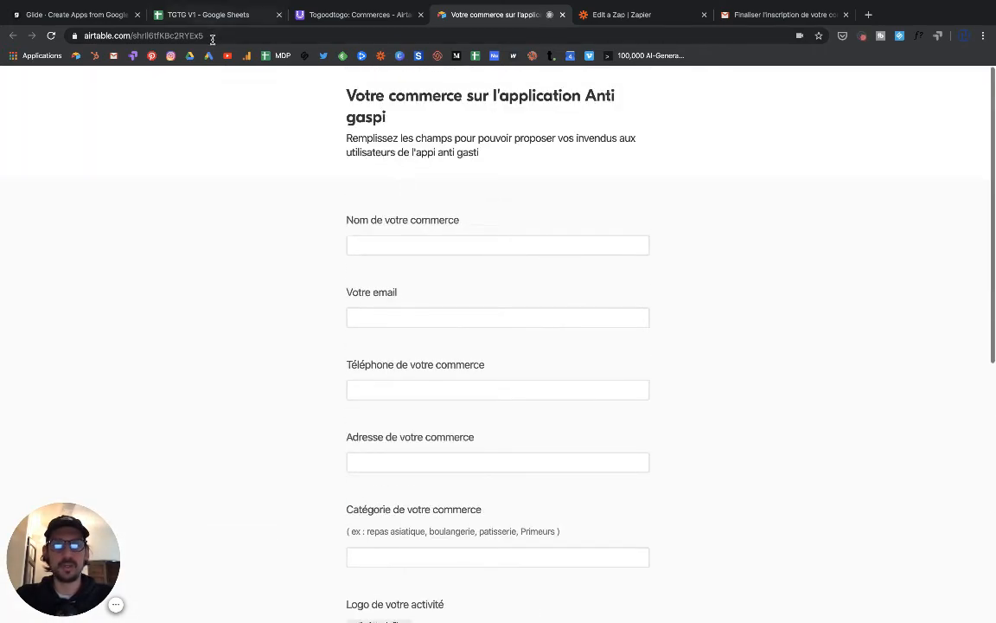
click(321, 15)
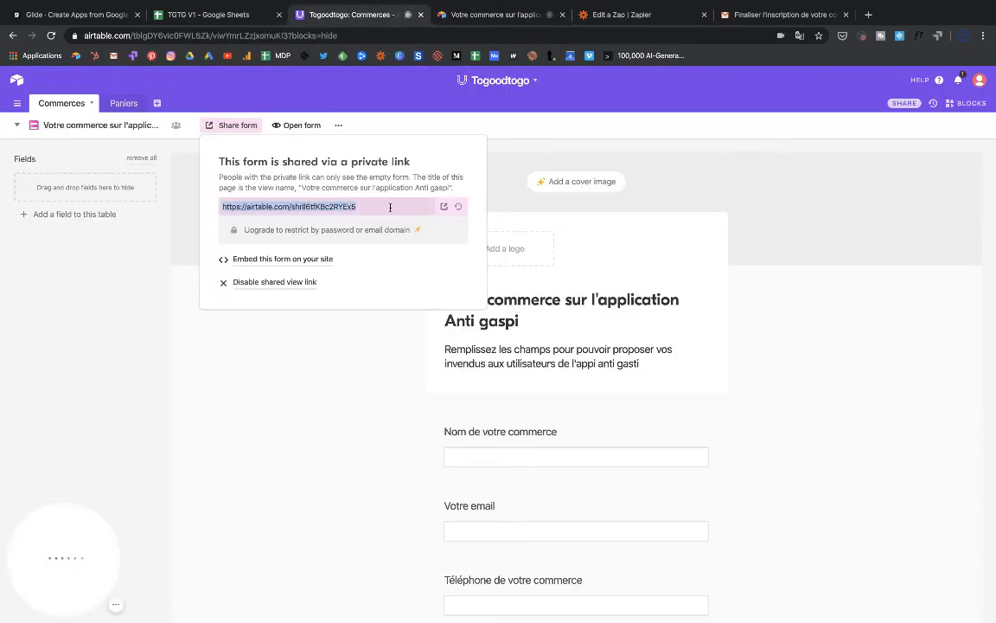
click(120, 19)
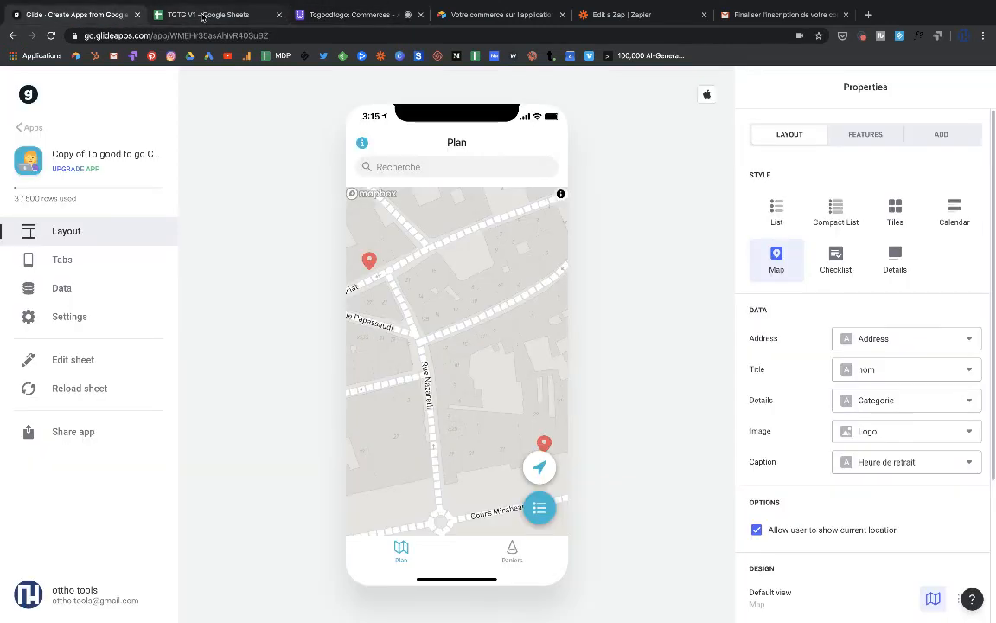
- Paste the Airtable form link after 'grâce à ce lien :' in the Gmail step's email body
click(608, 17)
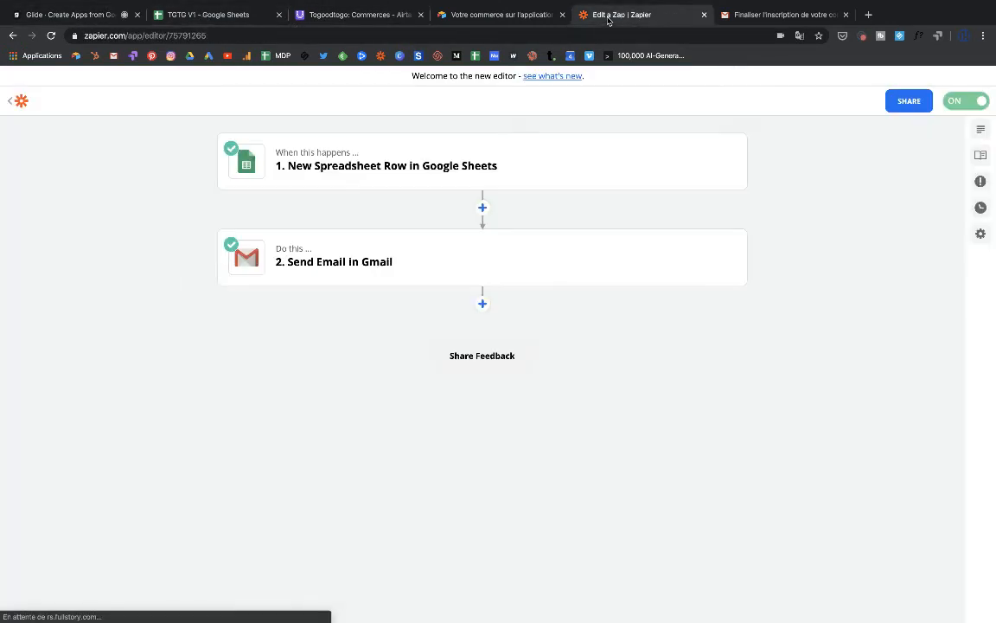
click(379, 267)
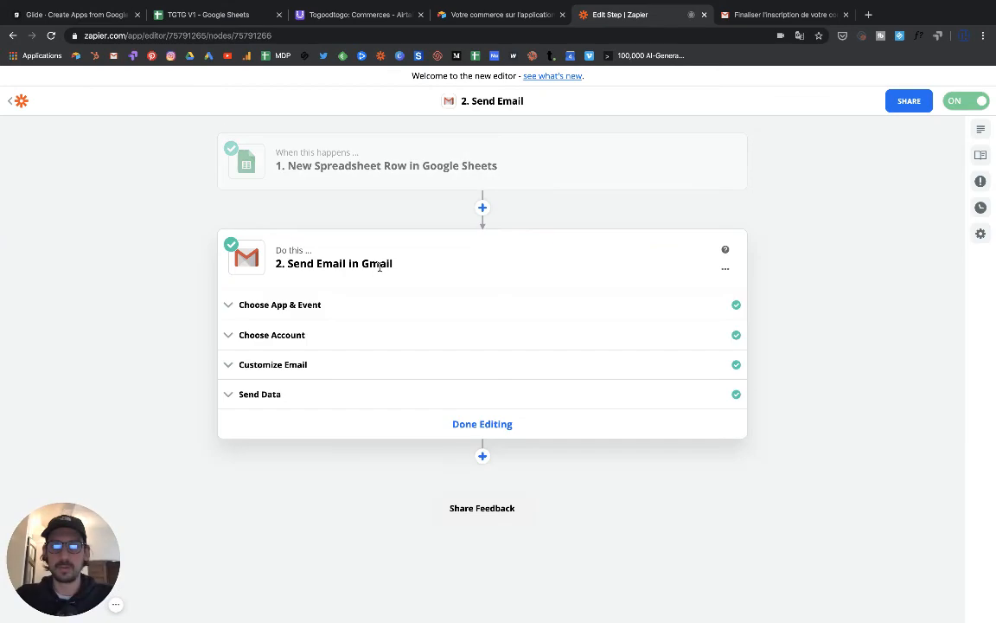
click(317, 371)
scroll(418, 455, down, 10)
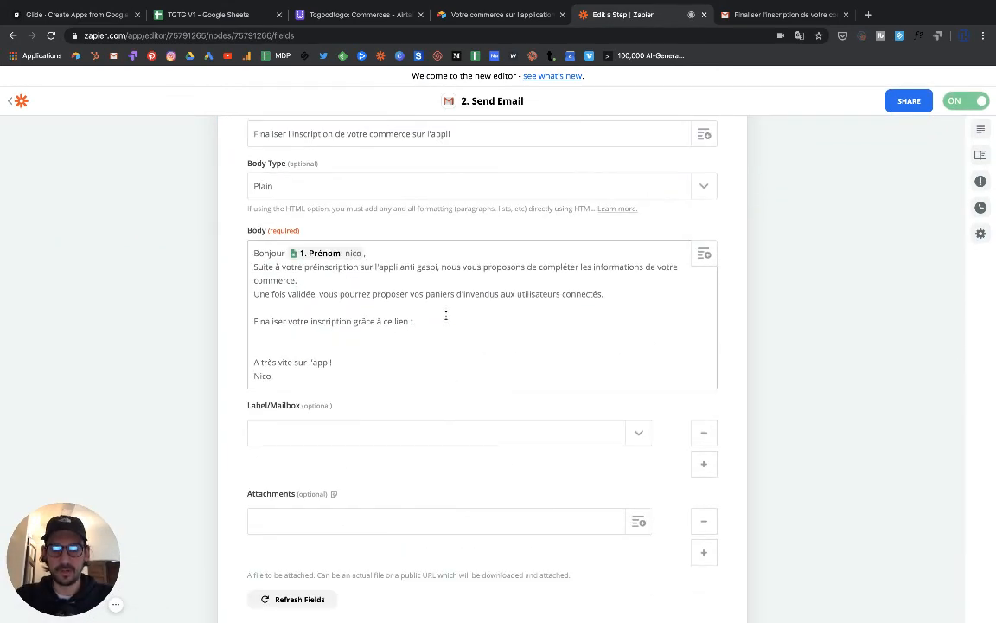
click(447, 316)
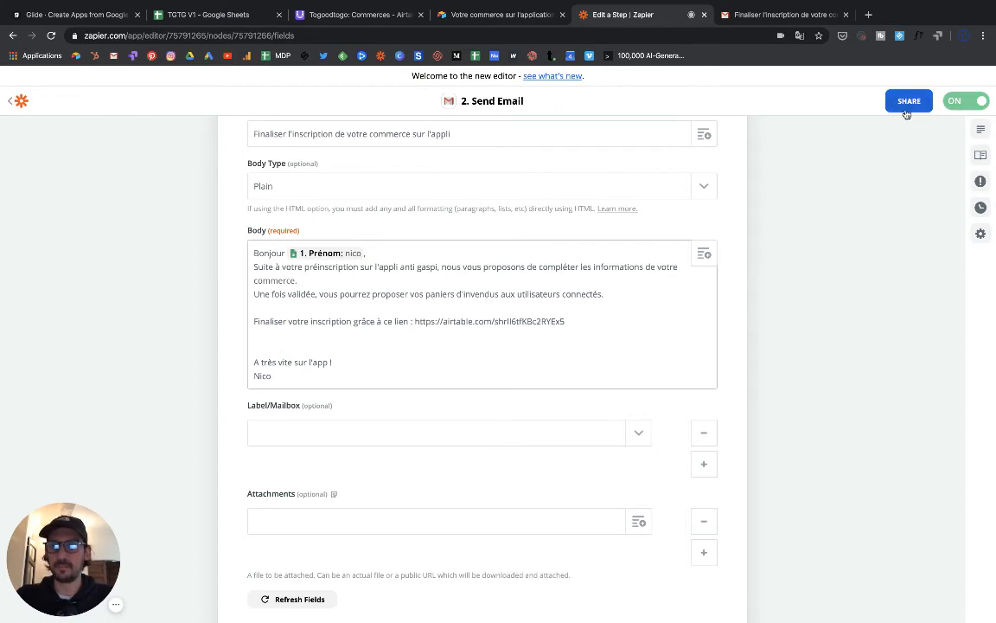
scroll(875, 156, down, 5)
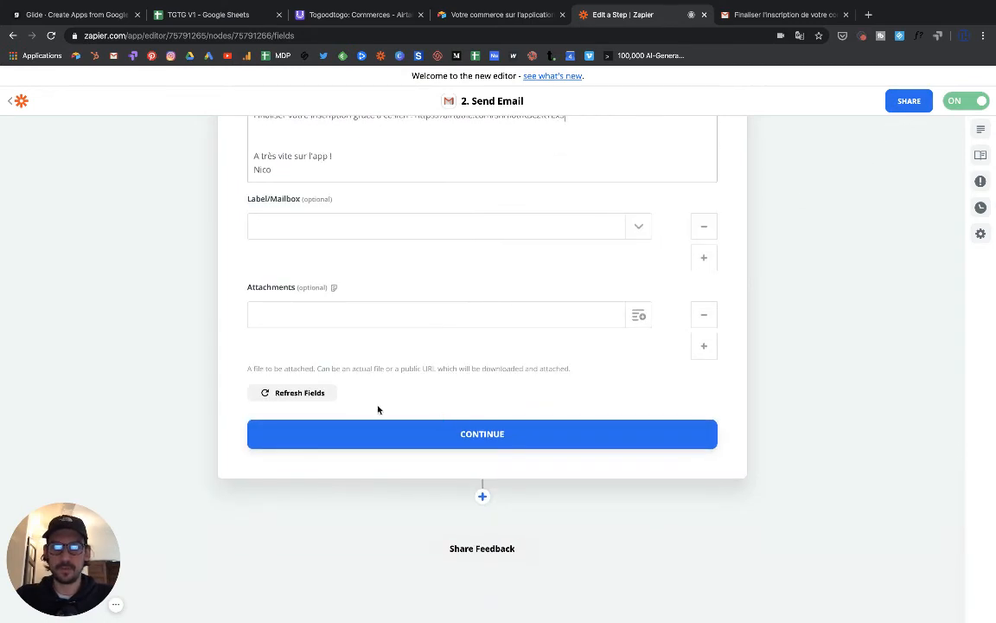
- Retest the Gmail step to send a fresh email, then turn the Zap on
click(461, 436)
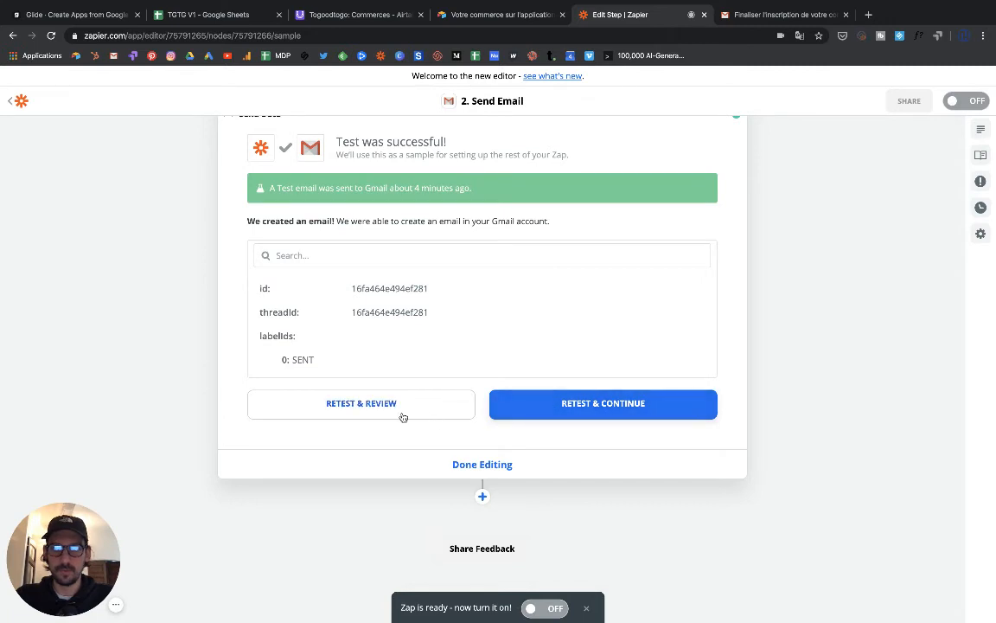
click(588, 406)
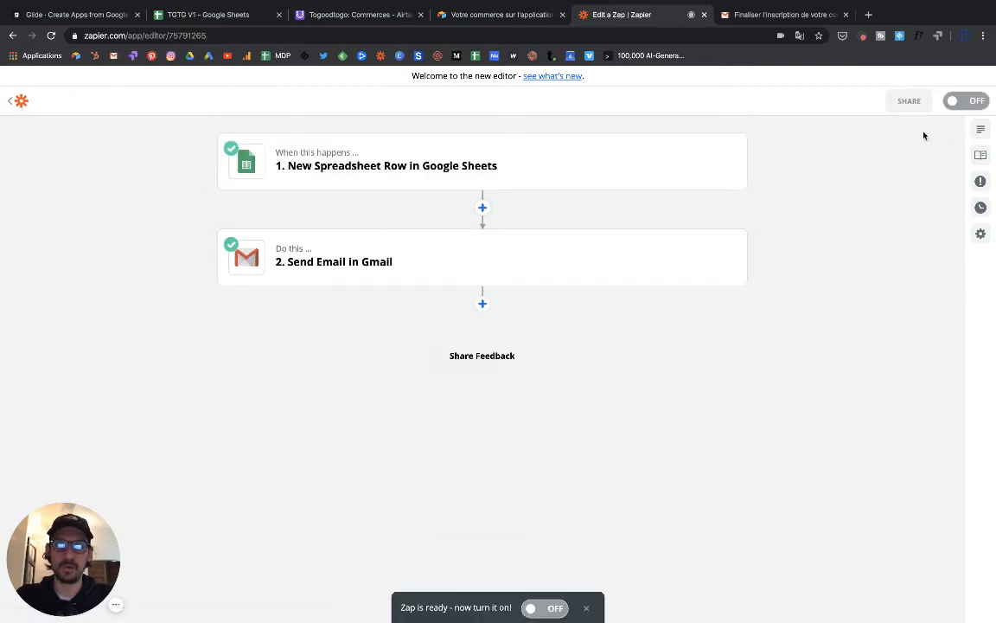
click(535, 608)
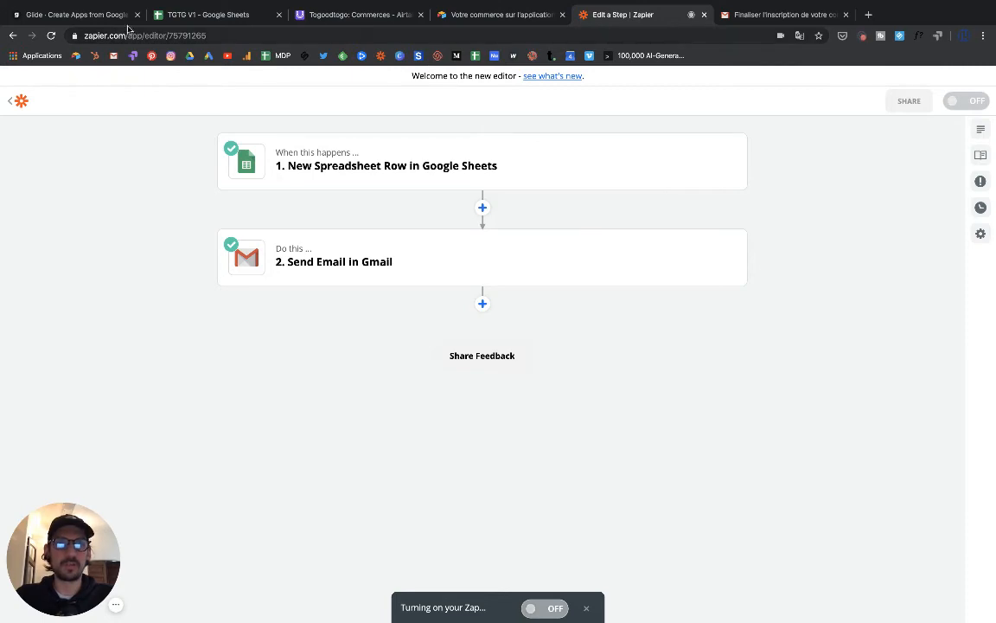
click(34, 22)
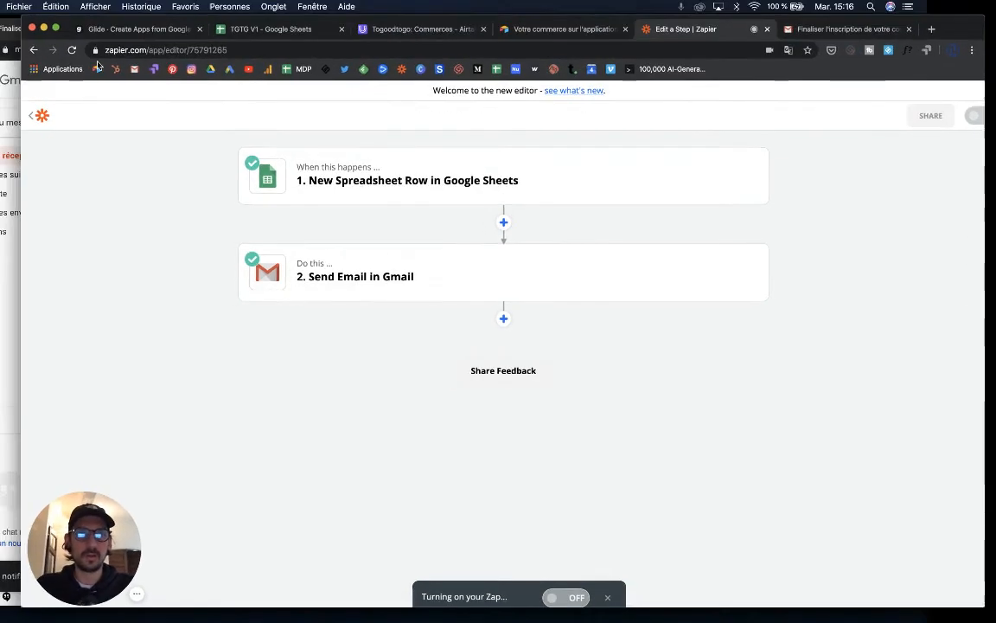
- Open the newest 'Finaliser l'inscription…' email in the inbox to check the form link, then return to Zapier
click(5, 79)
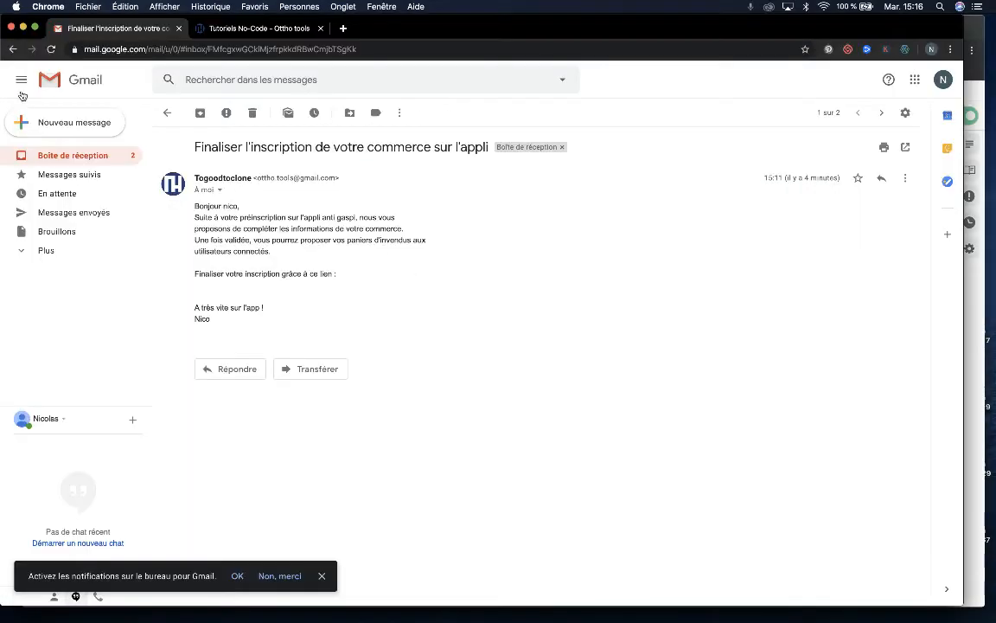
click(62, 156)
click(408, 172)
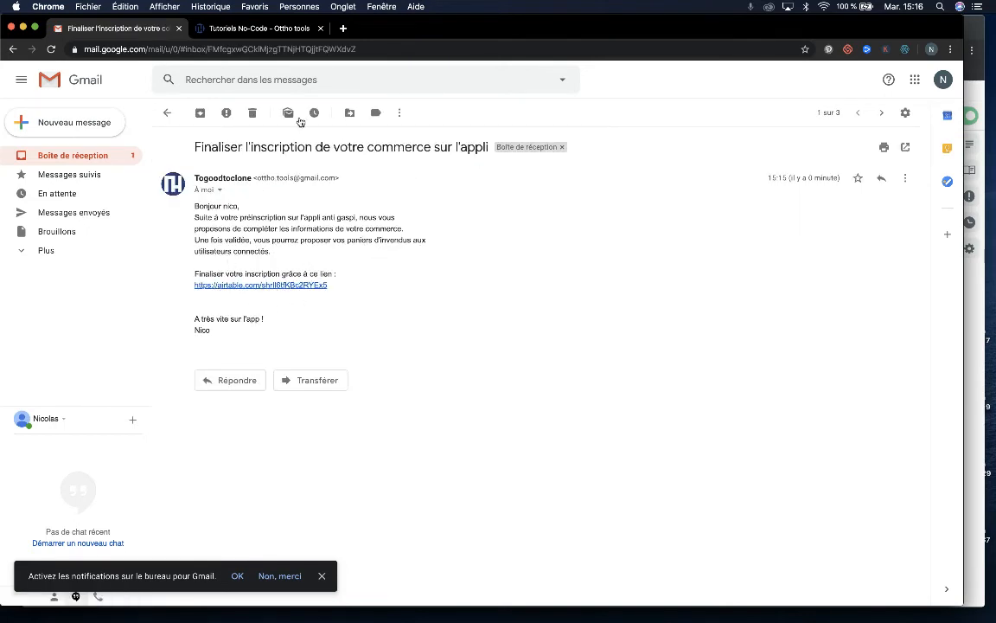
mouse_move(1, 1)
click(533, 345)
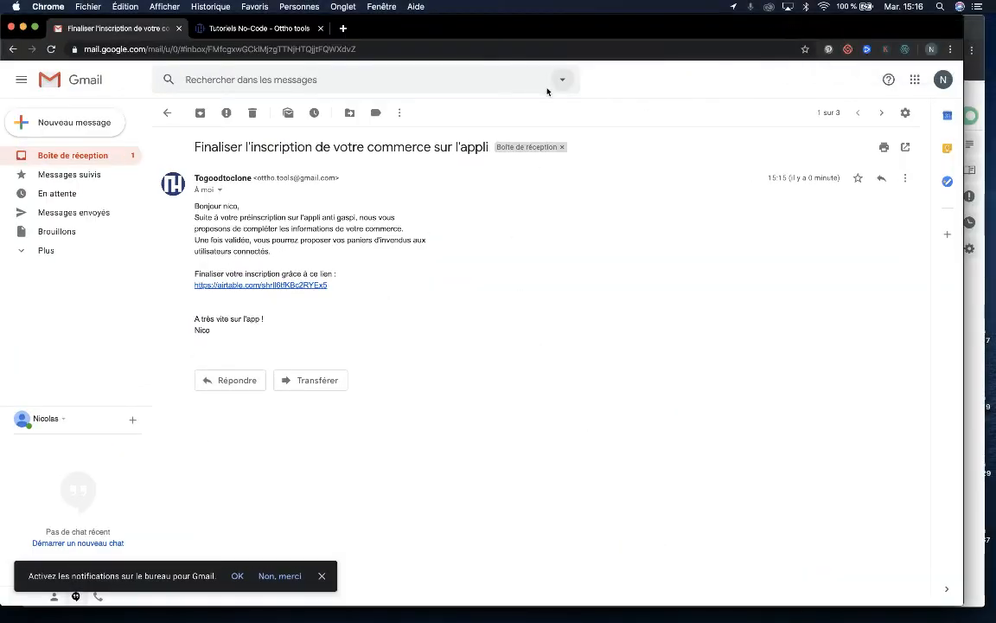
mouse_move(0, 1)
click(349, 292)
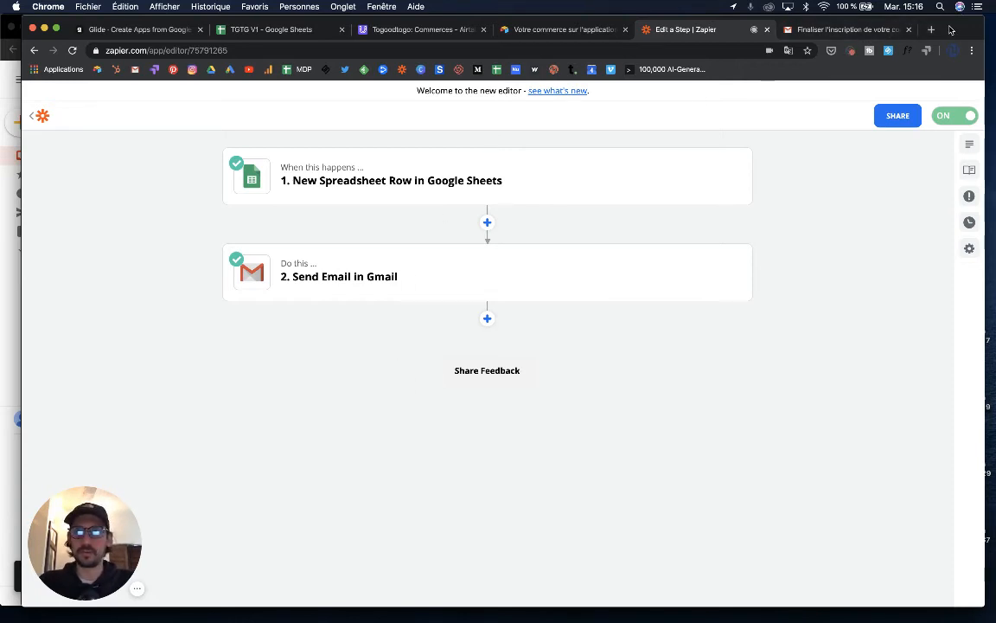
- Open Good Luck Dim's 'Inscrire son commerce' form in the Glide preview, check its Email field, then view TGTG V1
drag(951, 31, 860, 38)
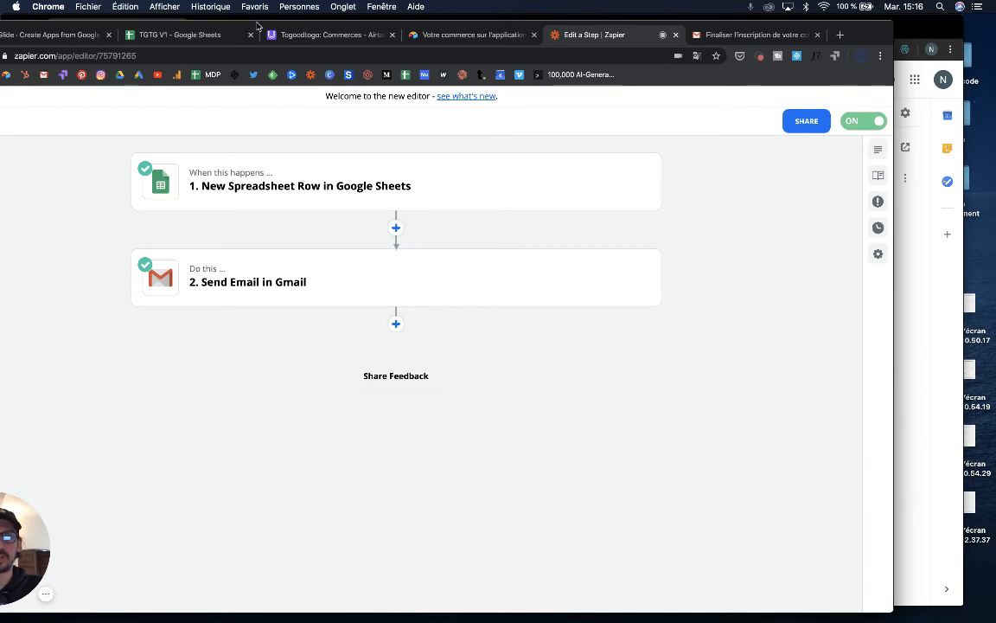
drag(257, 25, 360, 25)
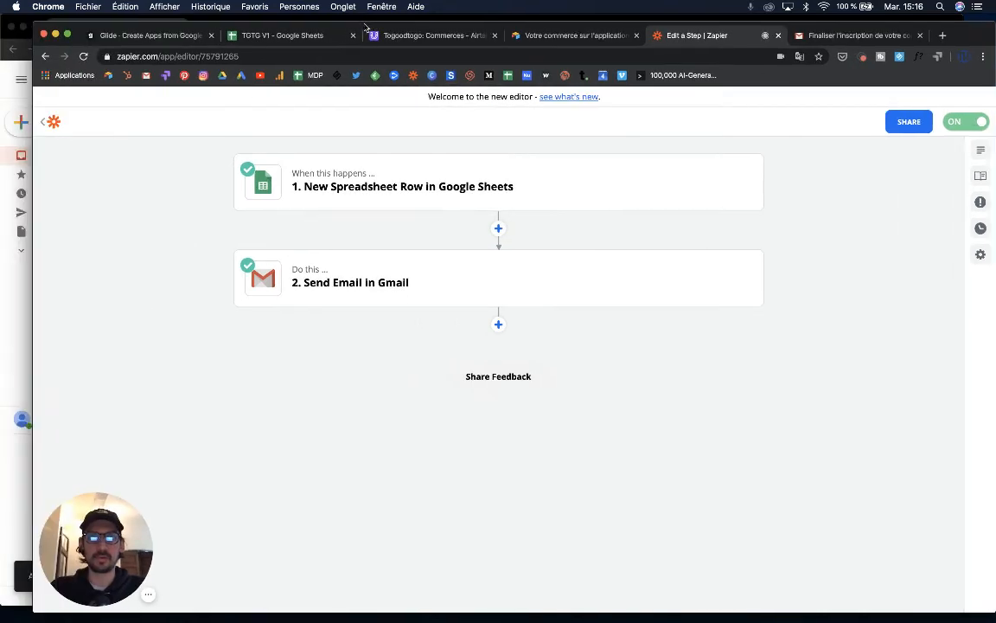
click(165, 35)
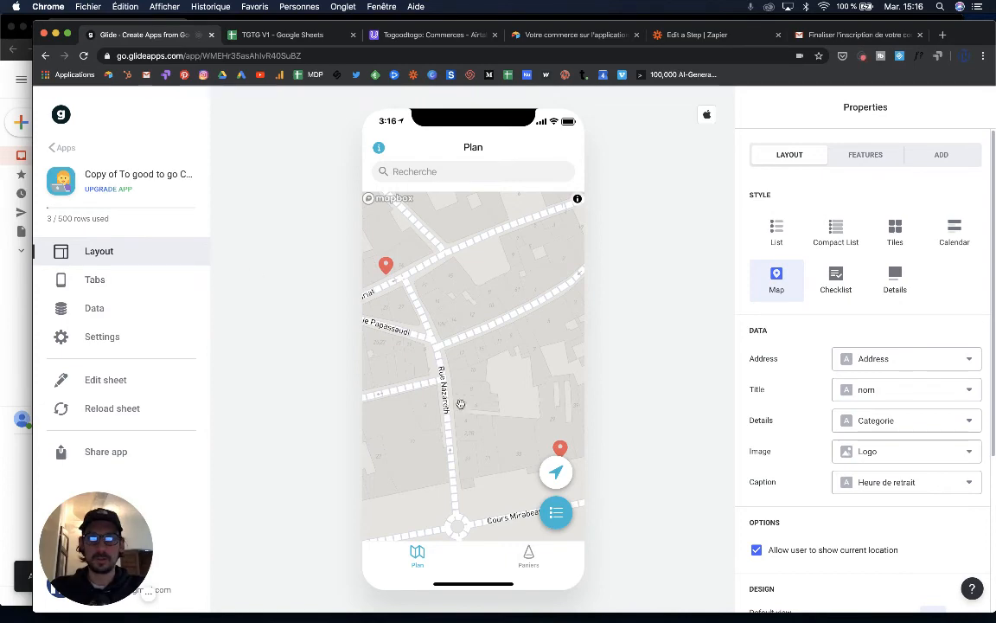
click(560, 449)
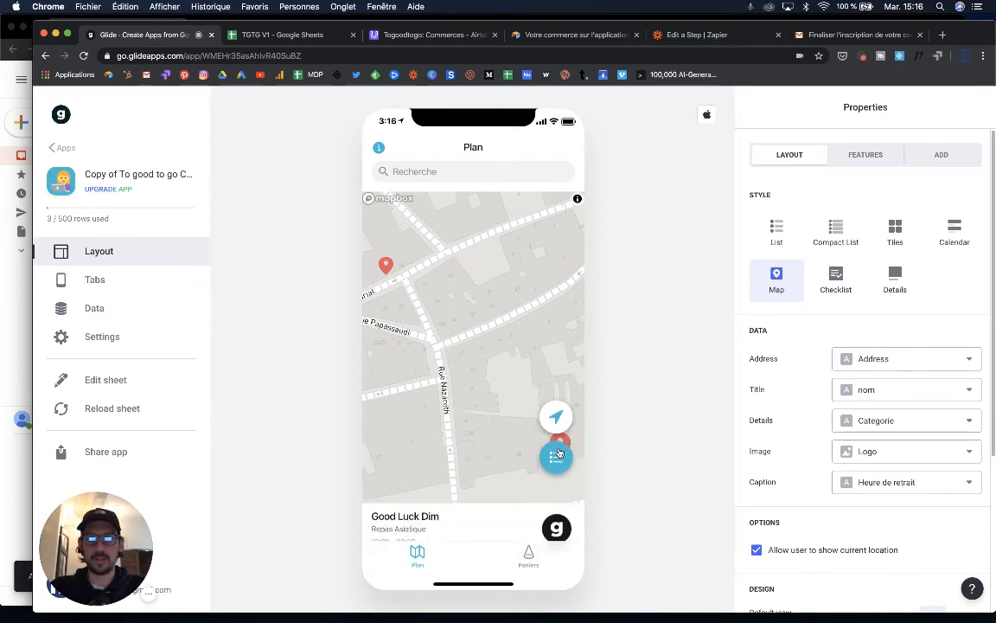
click(456, 521)
scroll(460, 517, down, 10)
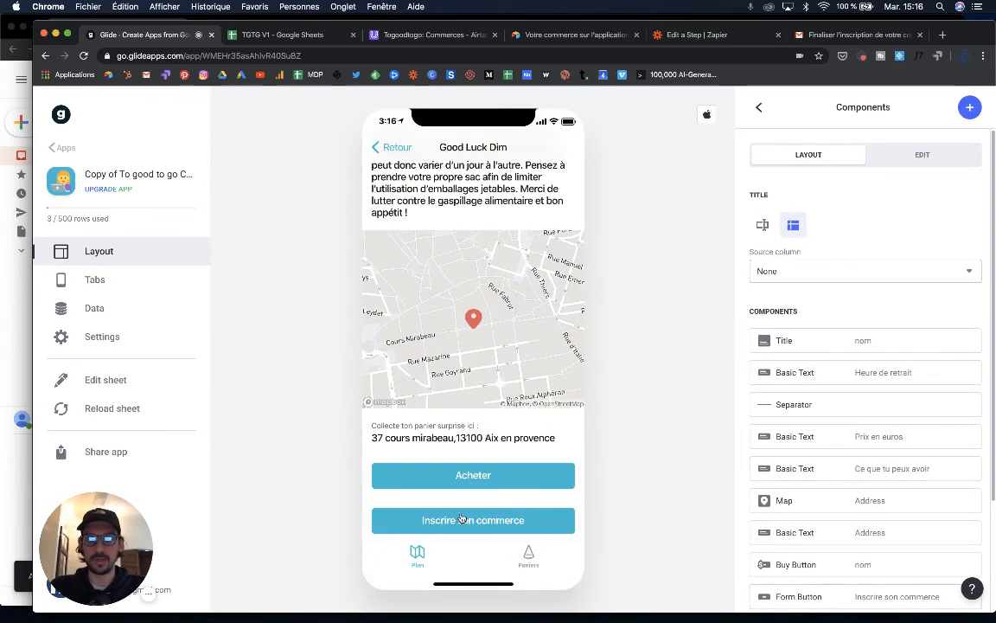
click(462, 519)
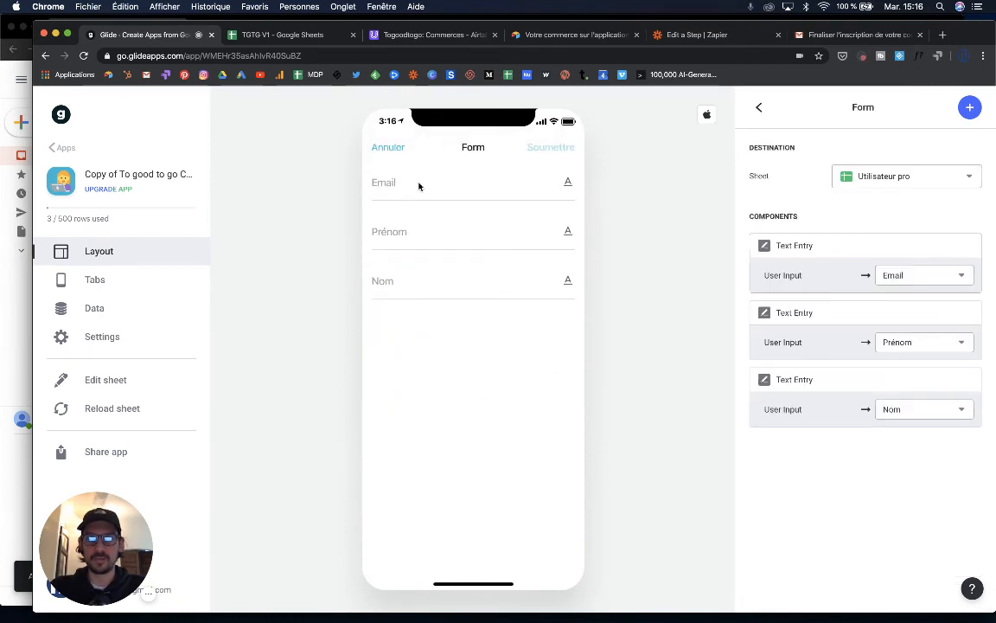
click(422, 189)
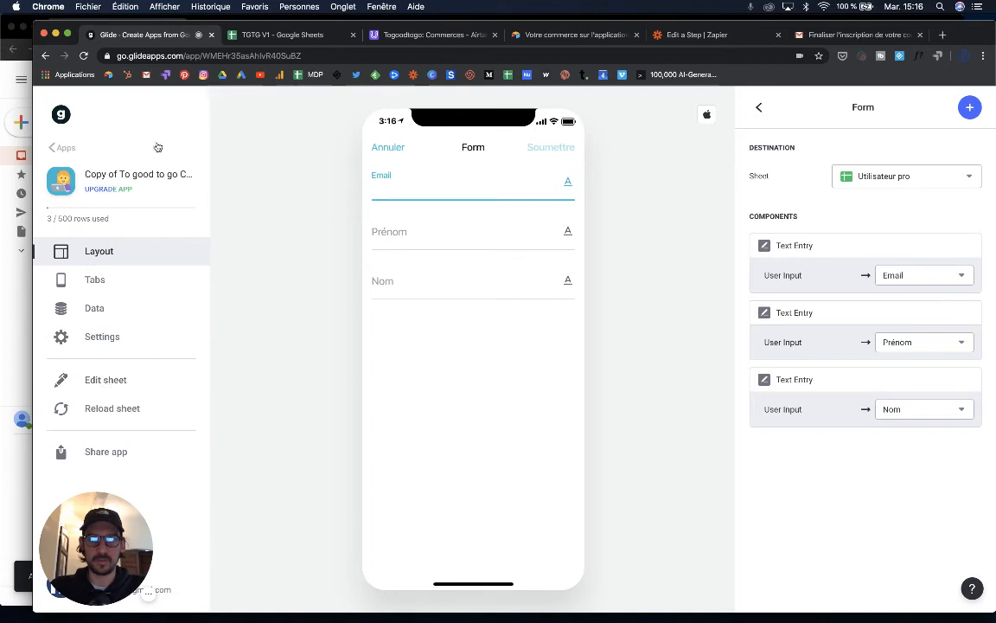
click(229, 34)
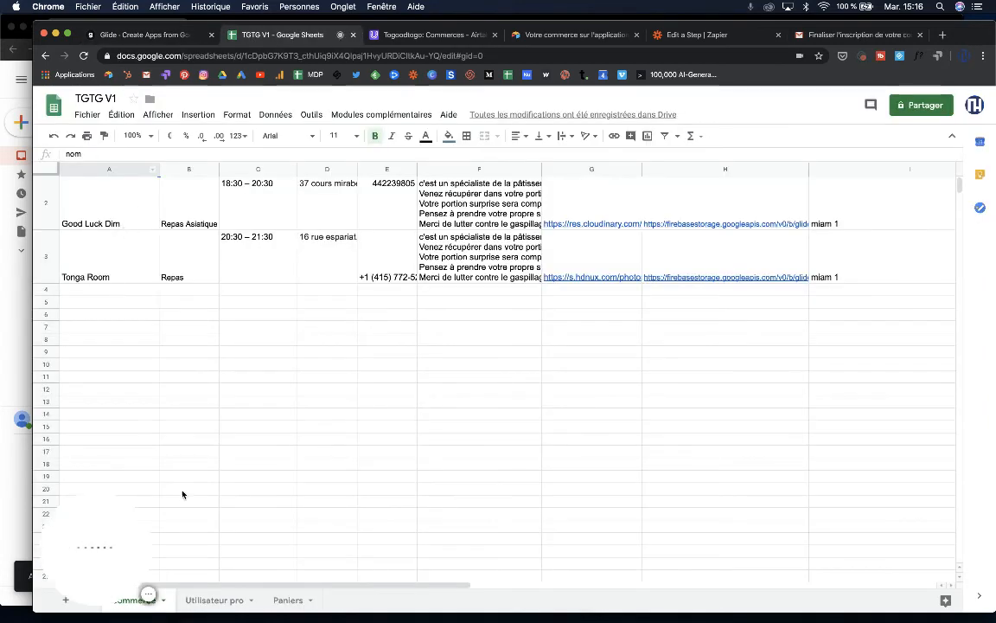
- Clear the email, first-name and last-name cells of test rows 2 and 3 on Utilisateur pro
click(207, 599)
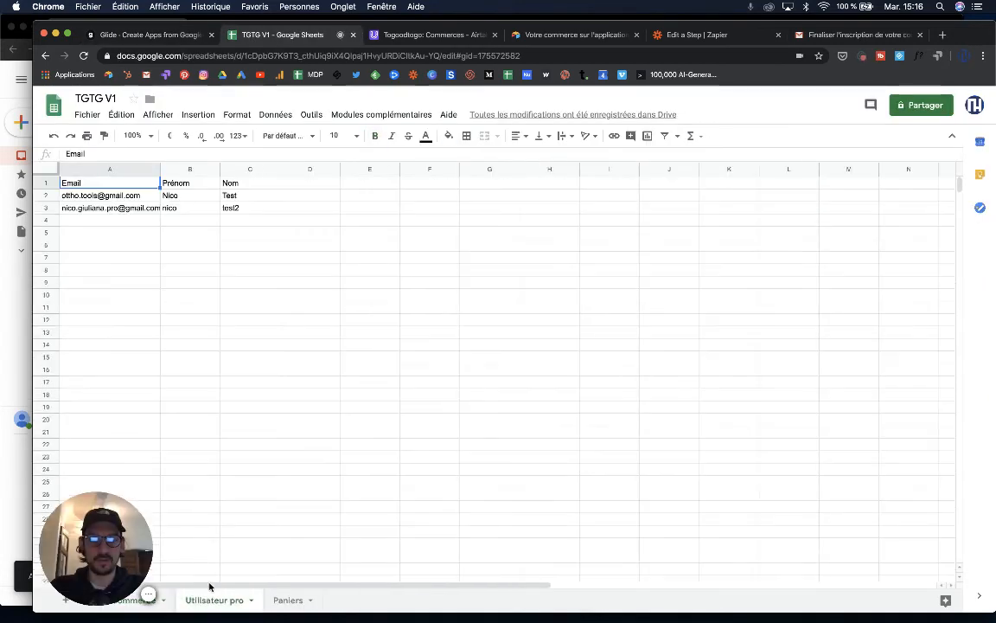
click(128, 210)
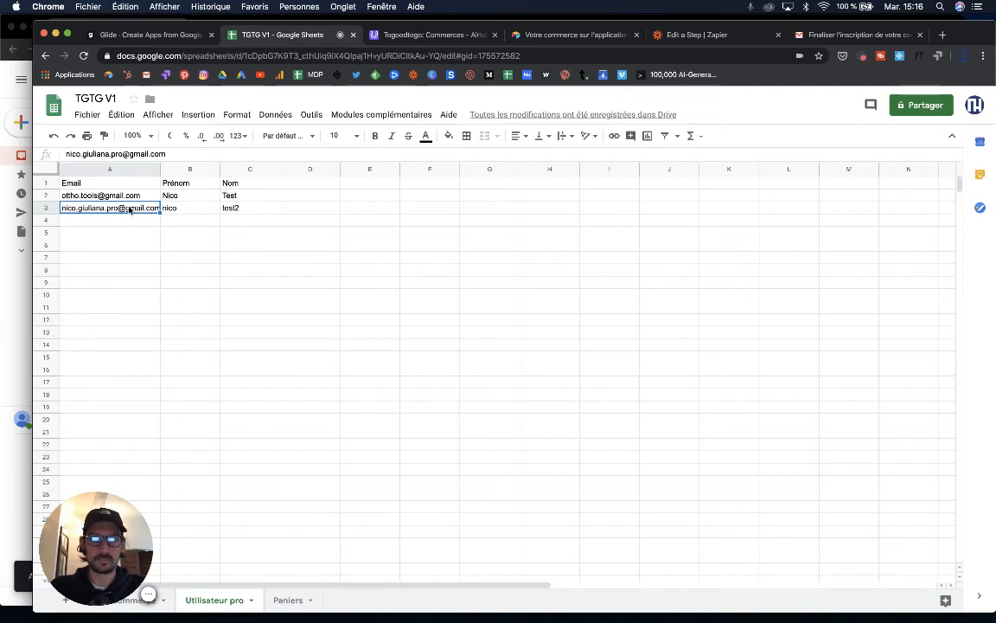
key(BackSpace)
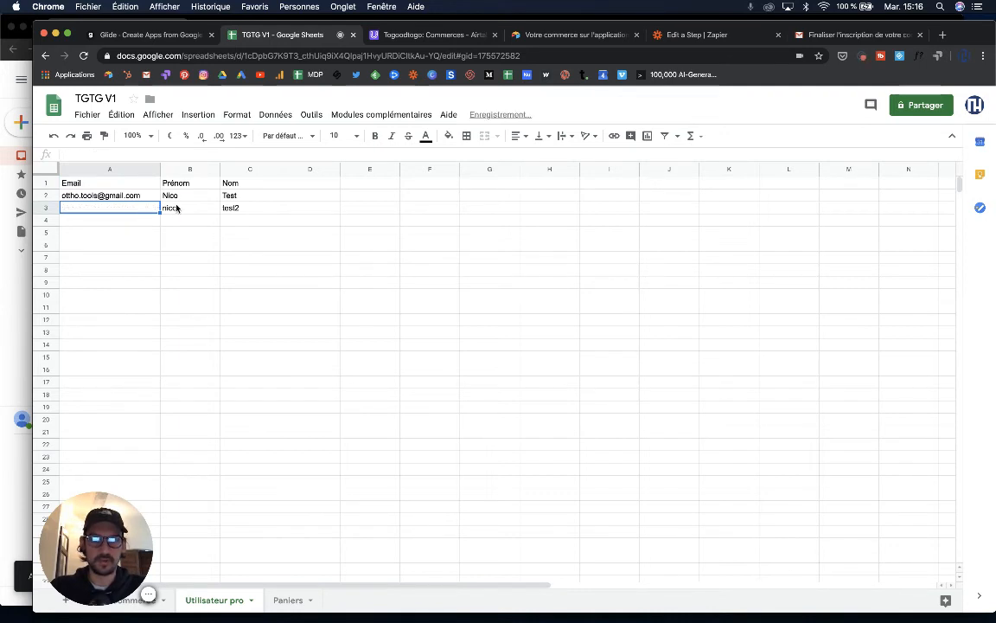
click(169, 207)
key(BackSpace)
click(234, 207)
key(BackSpace)
click(234, 198)
key(BackSpace)
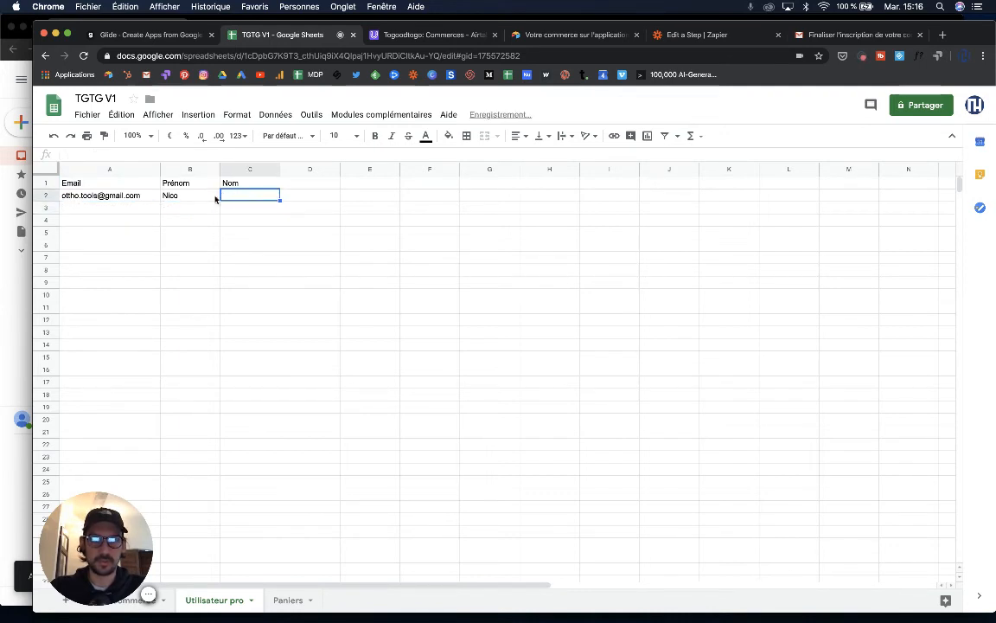
click(192, 198)
key(BackSpace)
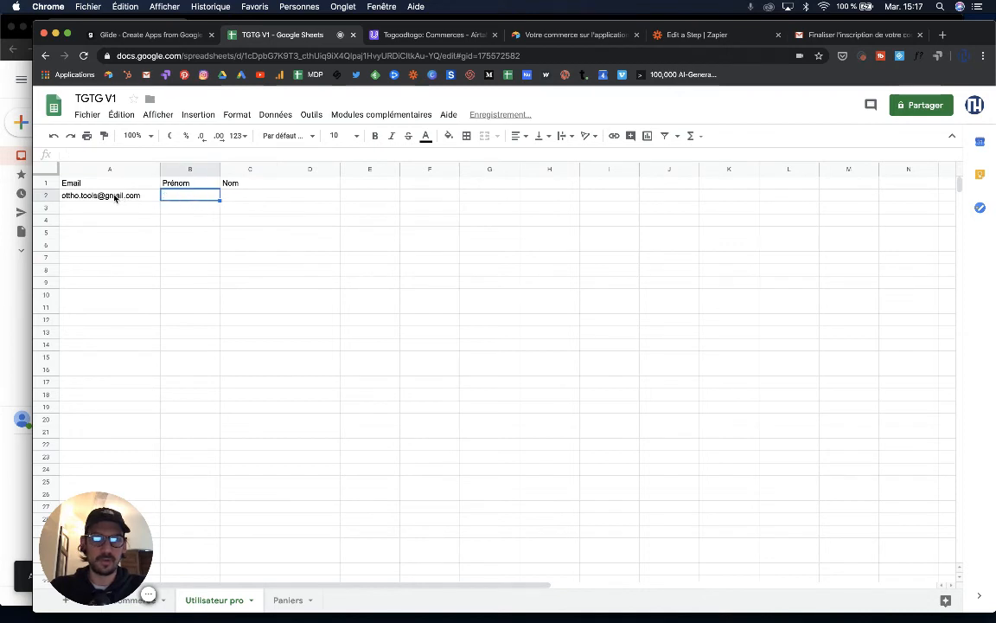
click(87, 198)
key(BackSpace)
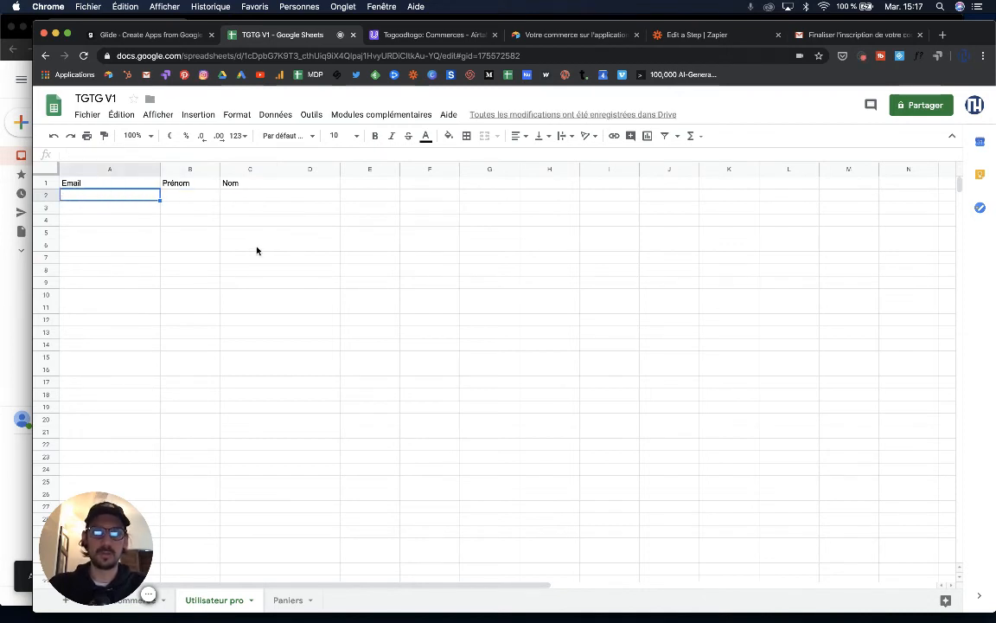
- Return to the Glide signup form editor
click(171, 37)
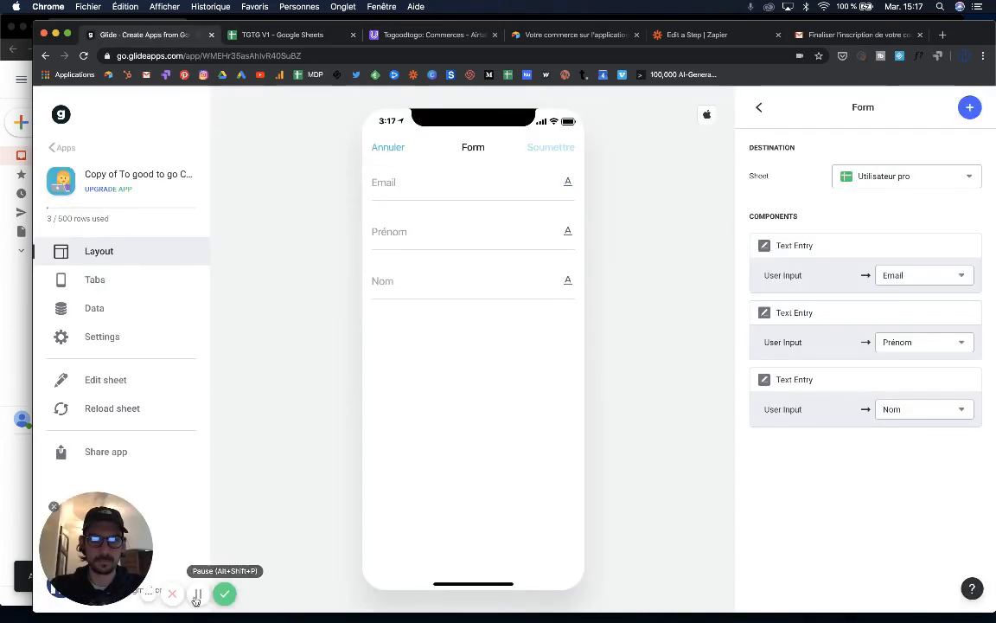
click(197, 596)
click(197, 595)
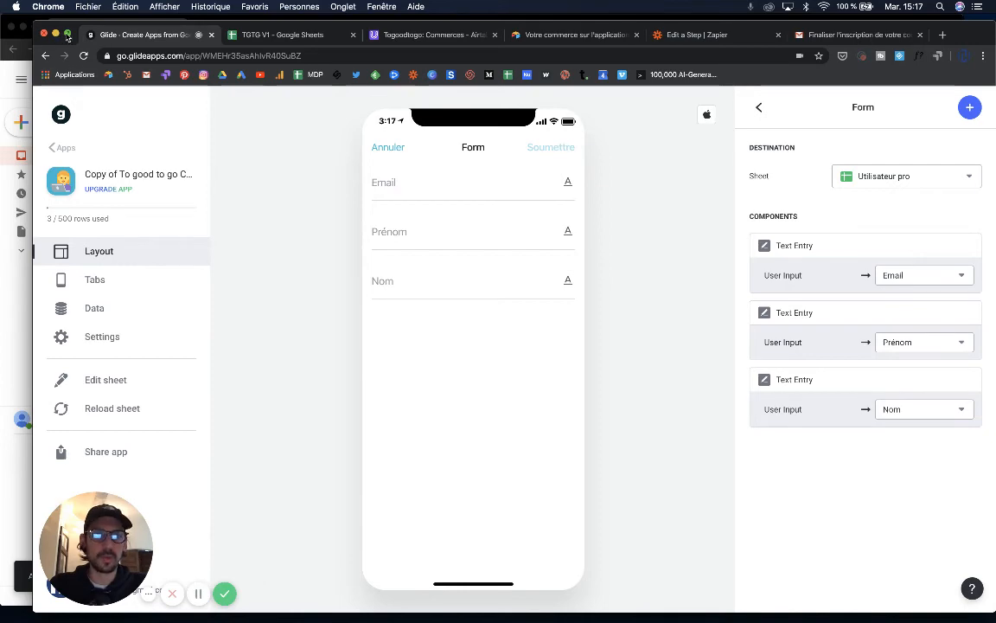
- Submit a test sign-up in the Glide preview form with an email, first name and last name
drag(78, 28, 45, 21)
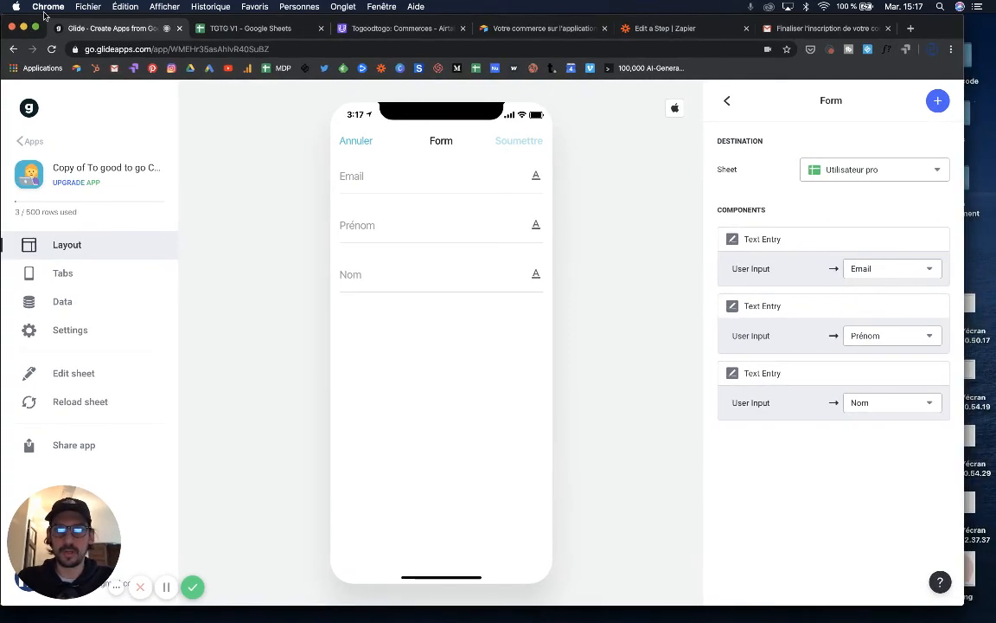
click(386, 184)
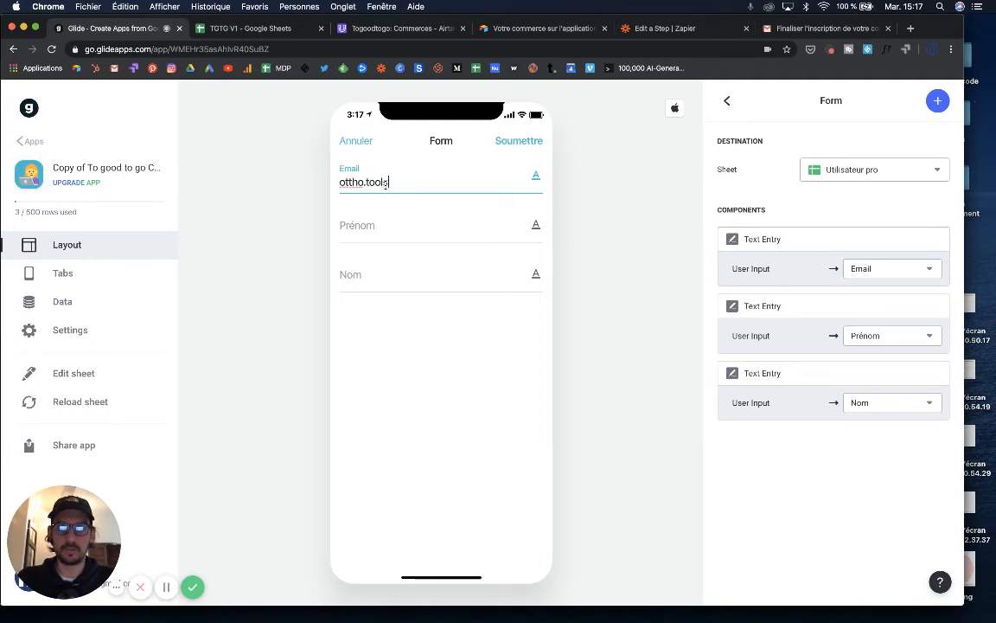
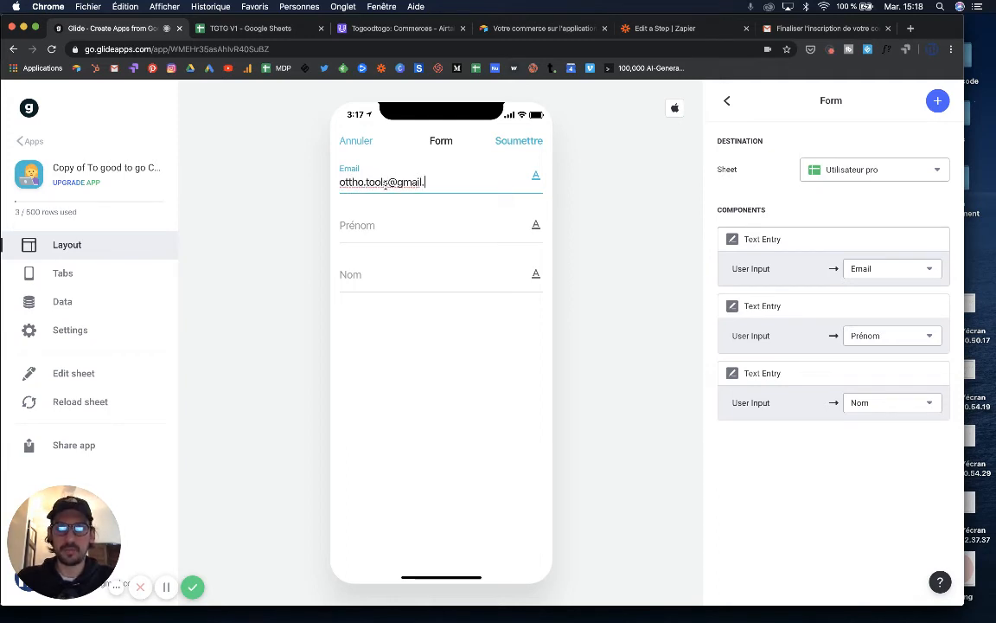
click(378, 225)
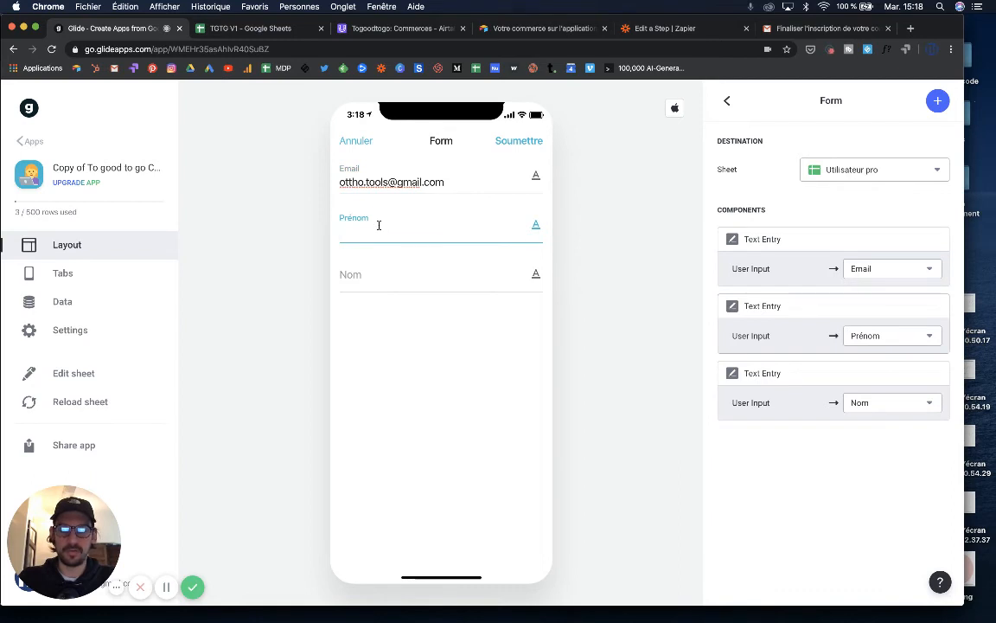
text(Nini)
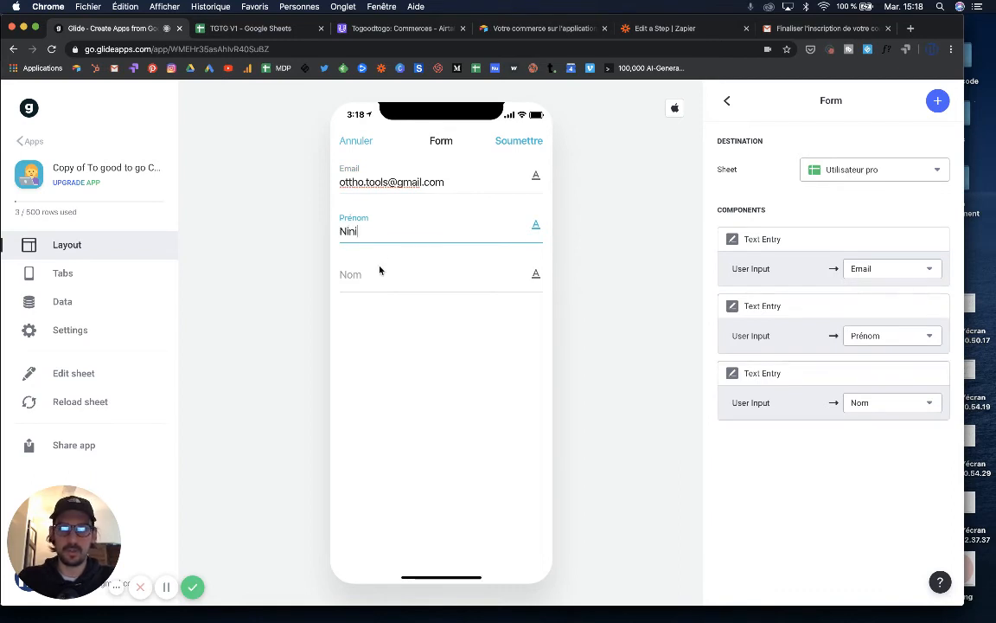
click(379, 278)
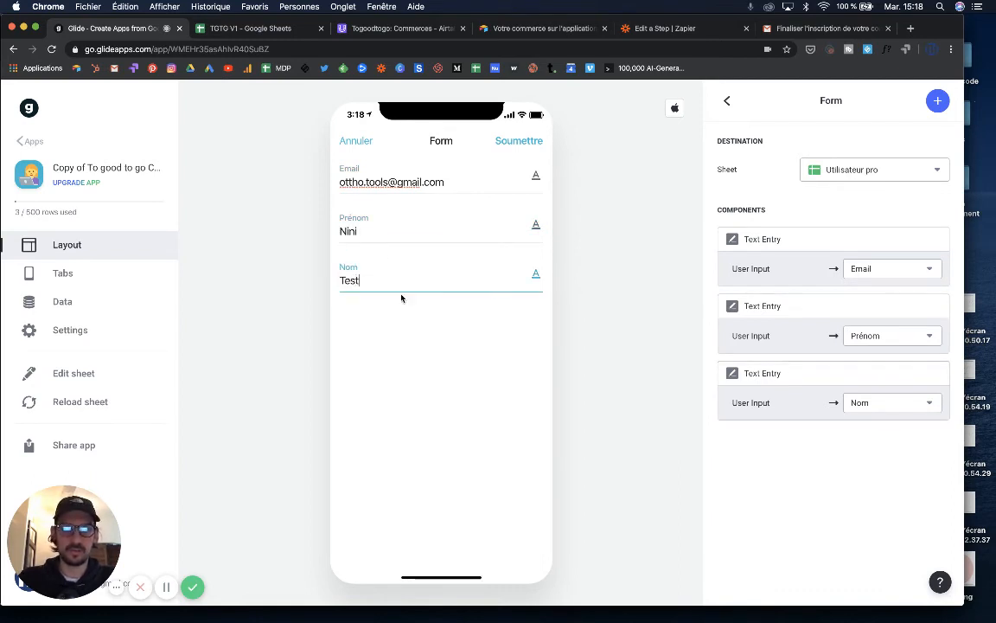
text(Test)
click(509, 142)
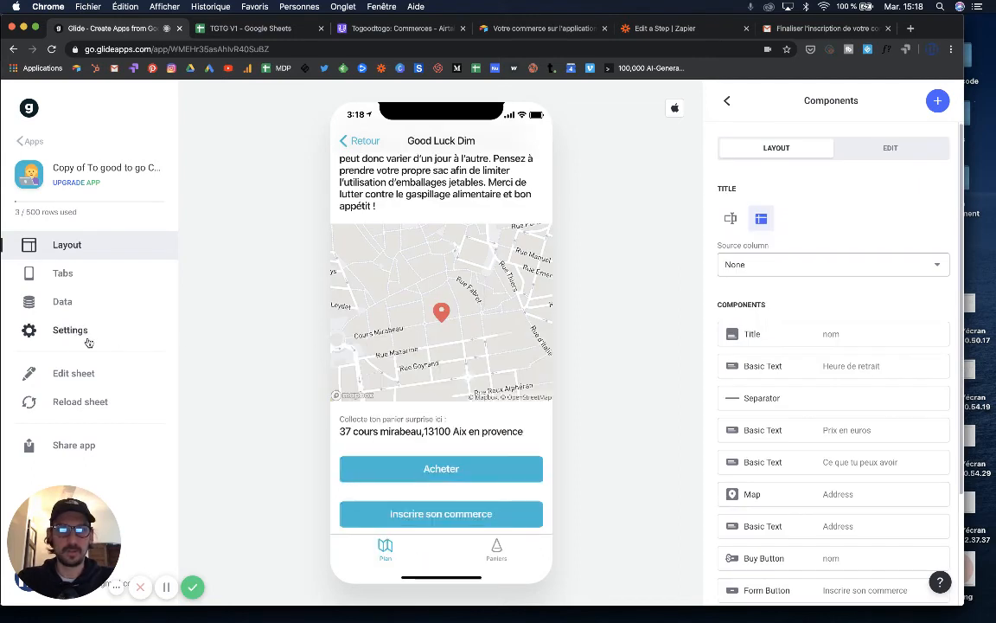
- Confirm the new row in the Utilisateur pro data table, then return to Zapier's zaps list
click(61, 302)
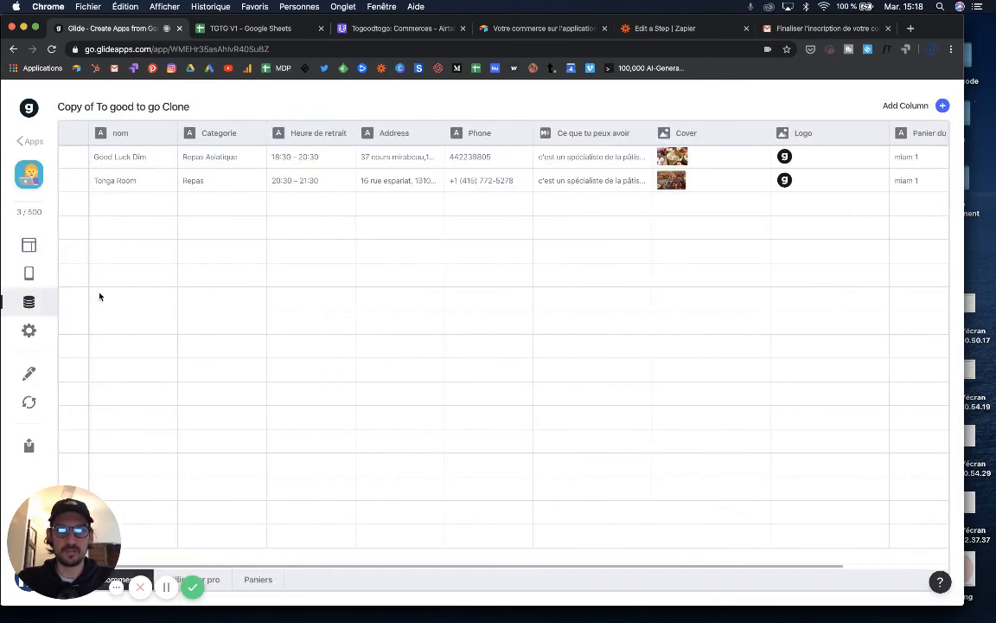
click(178, 579)
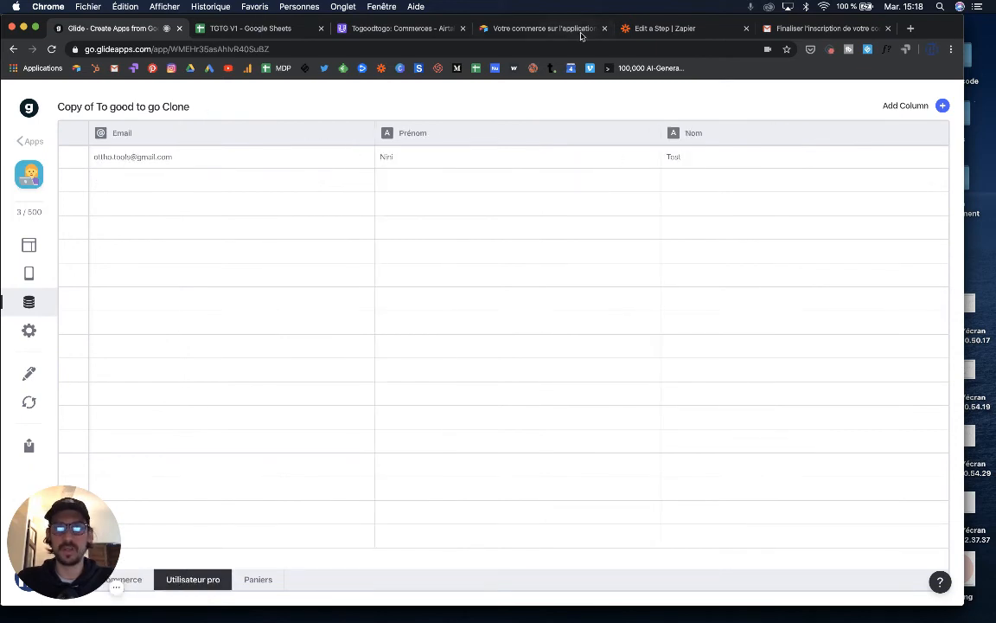
click(644, 28)
click(21, 115)
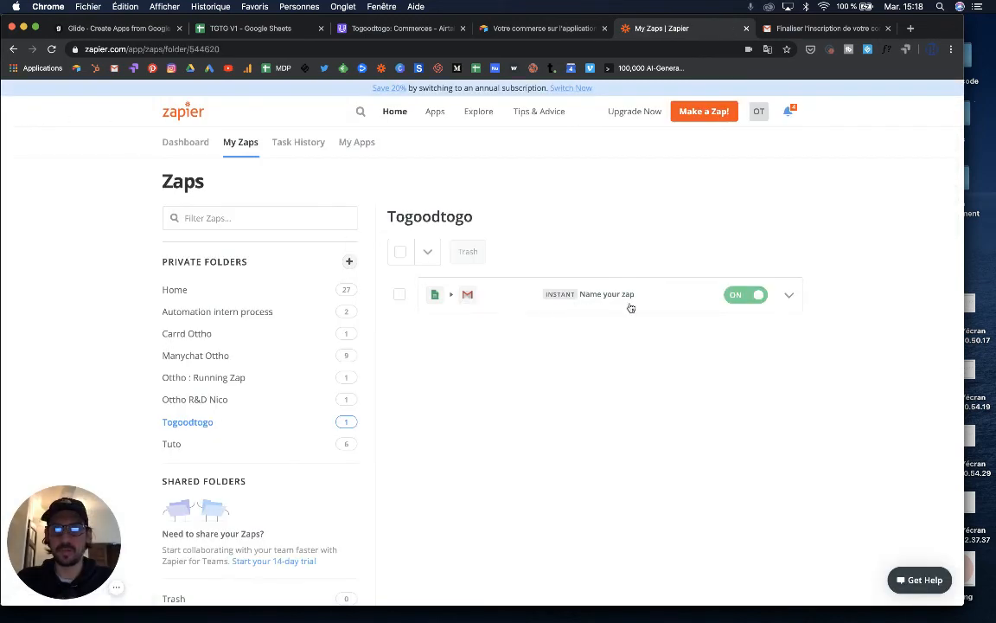
- Refresh the Gmail inbox for the signup email, then reopen the Google Sheets to Gmail zap
click(789, 295)
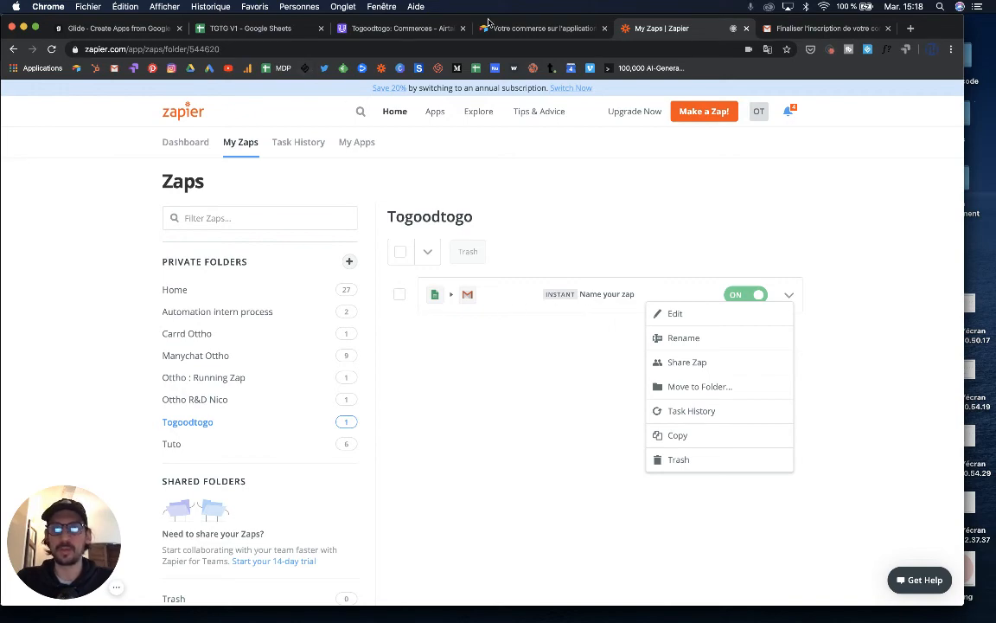
click(822, 27)
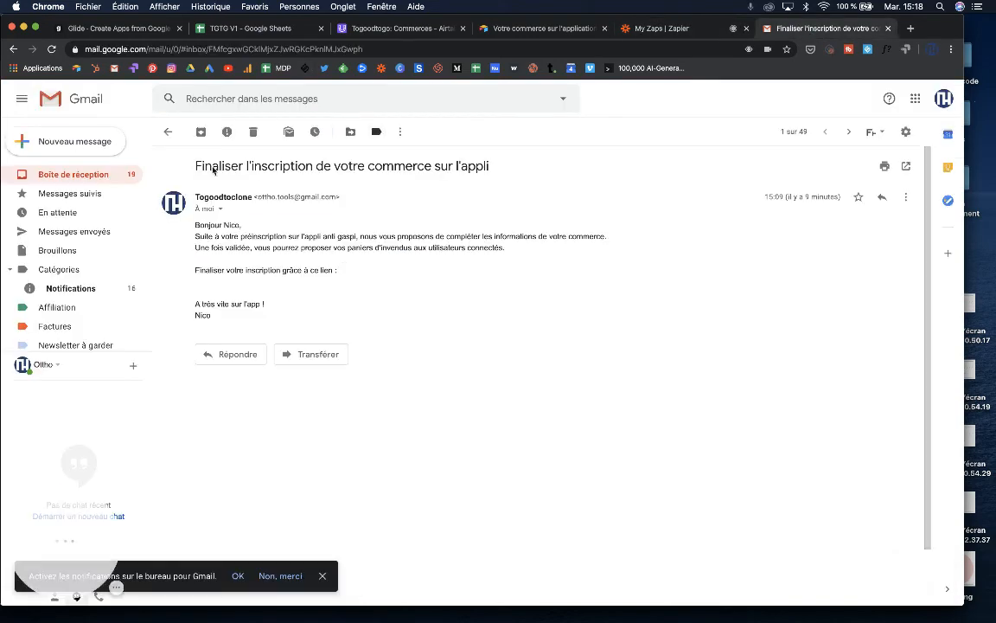
click(105, 172)
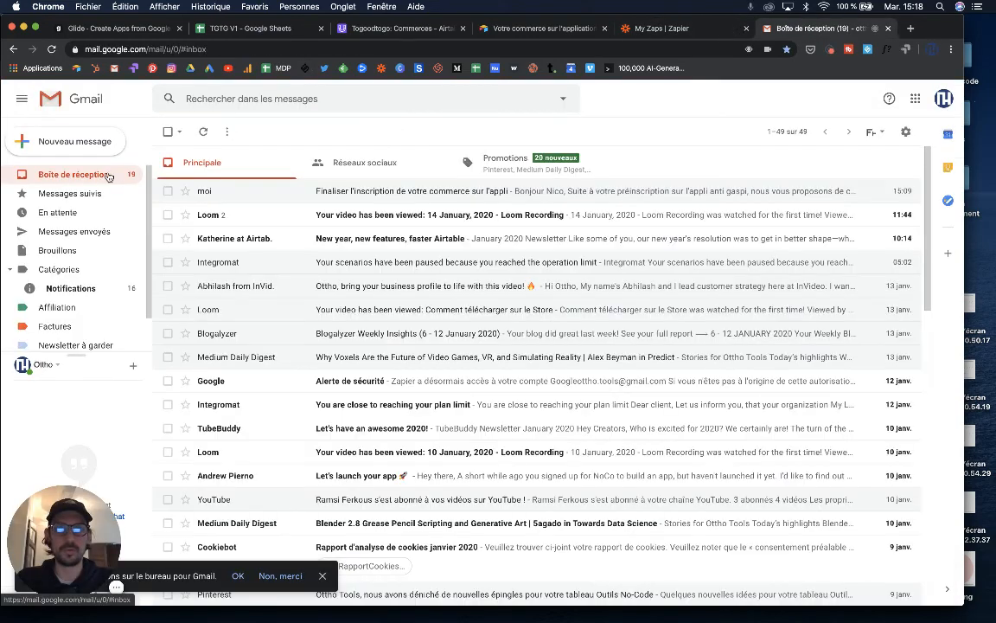
click(203, 132)
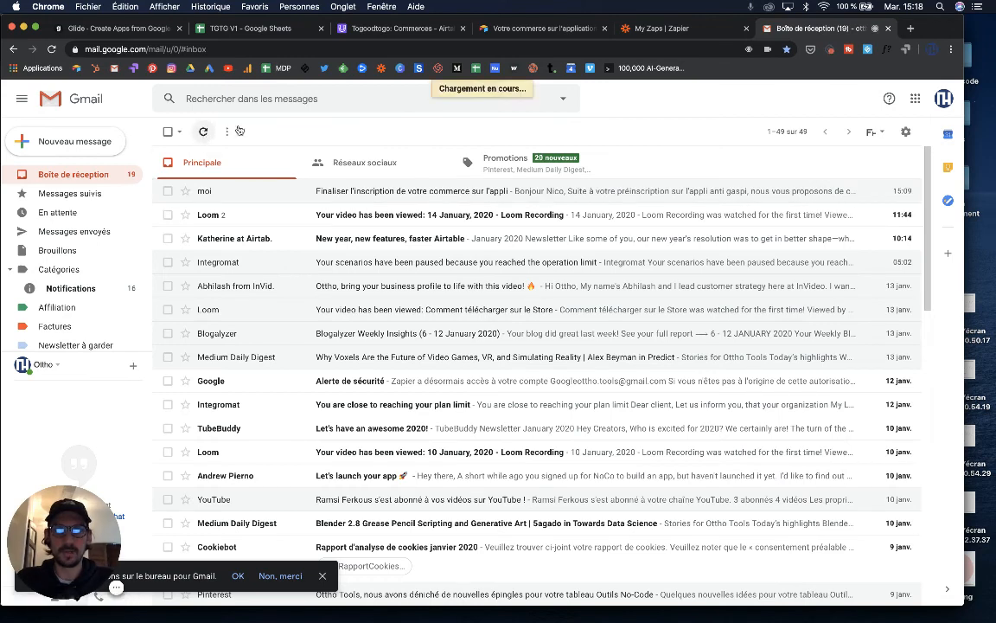
click(618, 30)
click(604, 296)
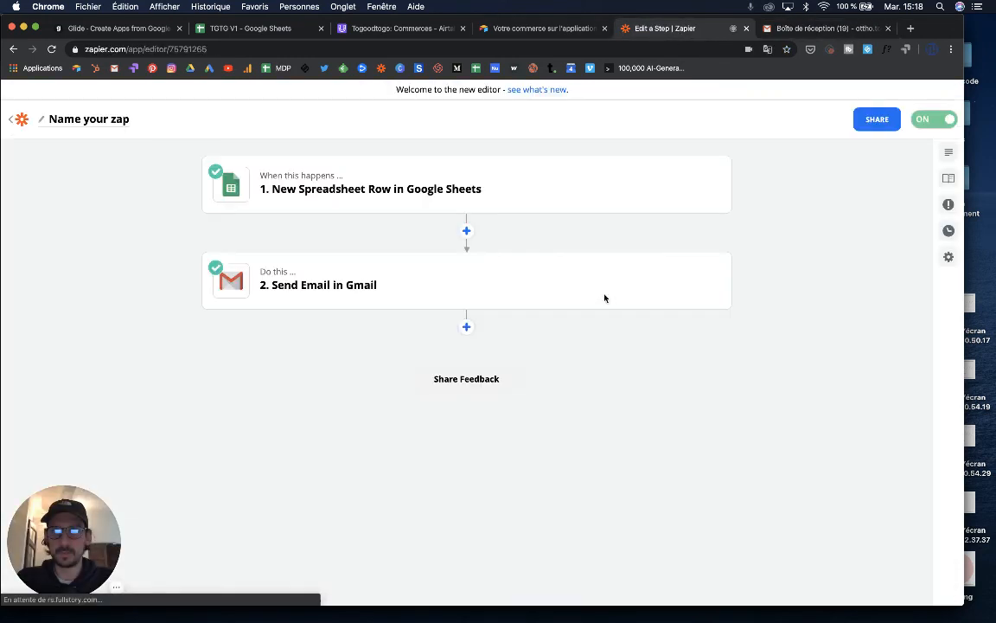
- Fetch newer samples and set Spreadsheet Row A as the Google Sheets trigger sample
click(403, 196)
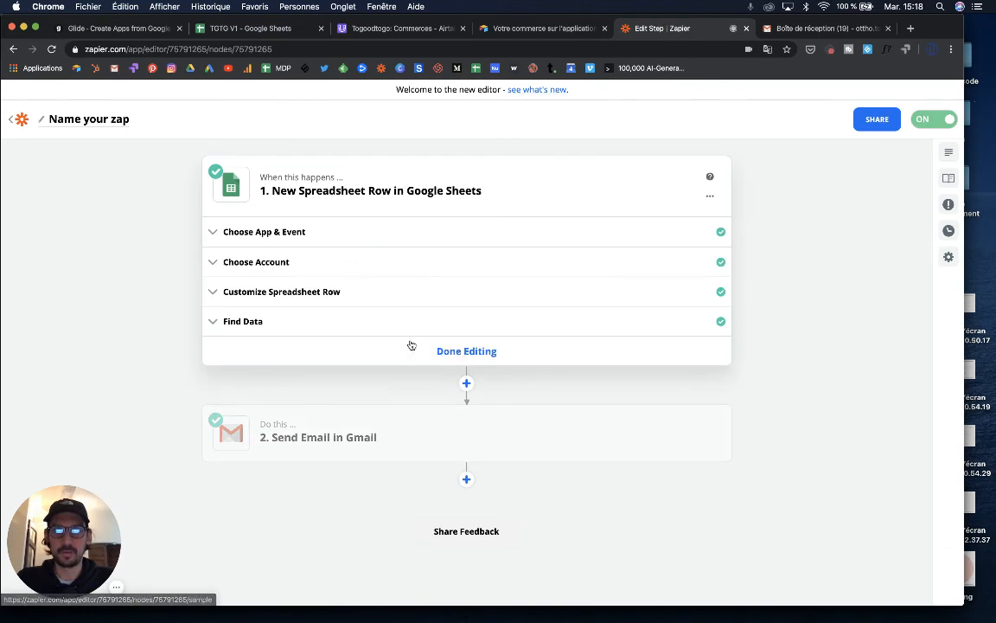
click(296, 320)
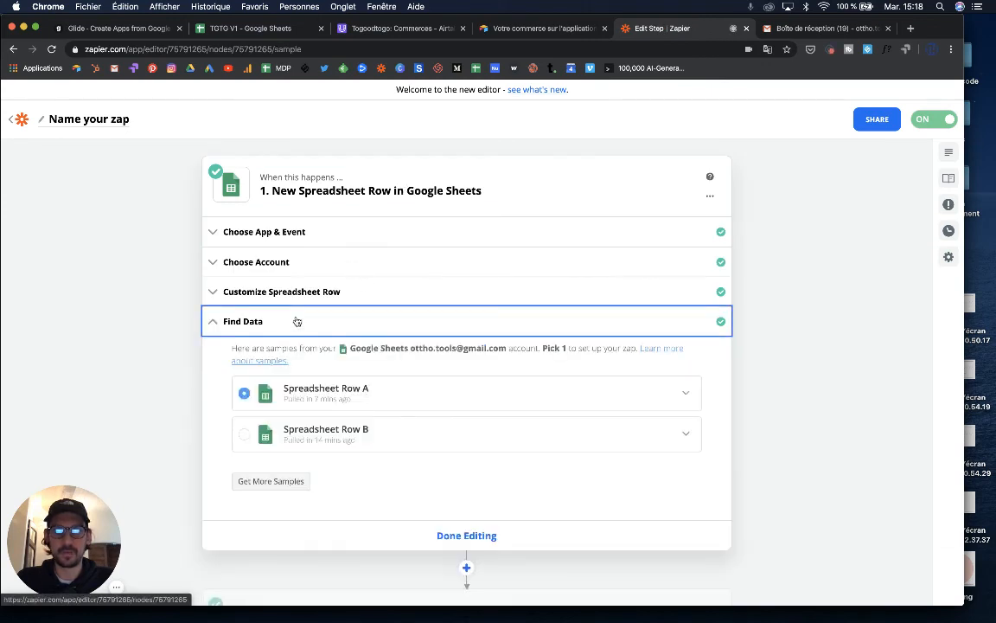
click(267, 481)
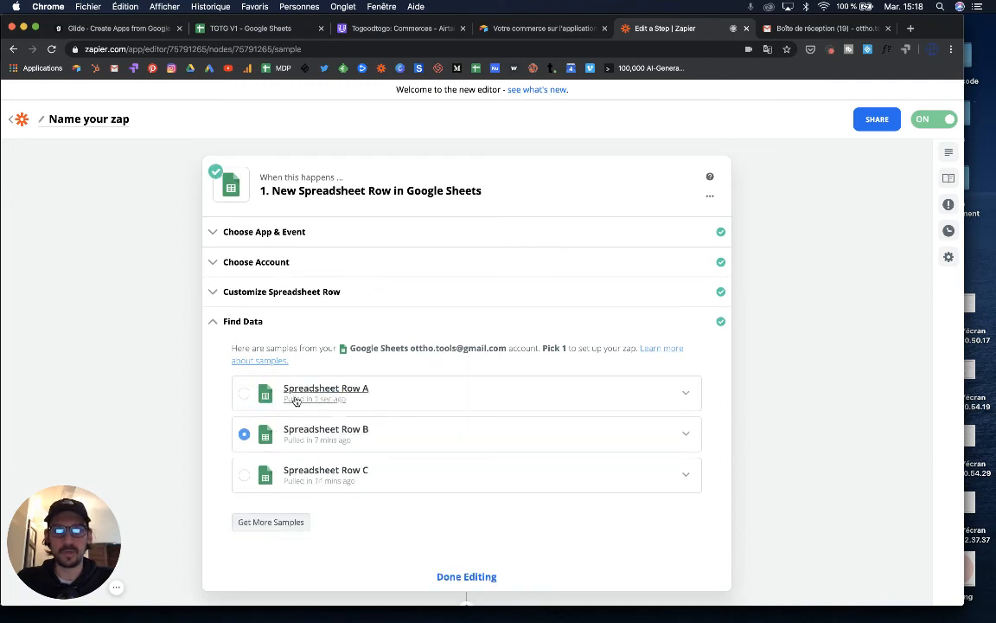
click(296, 400)
scroll(345, 451, down, 1)
scroll(346, 452, down, 2)
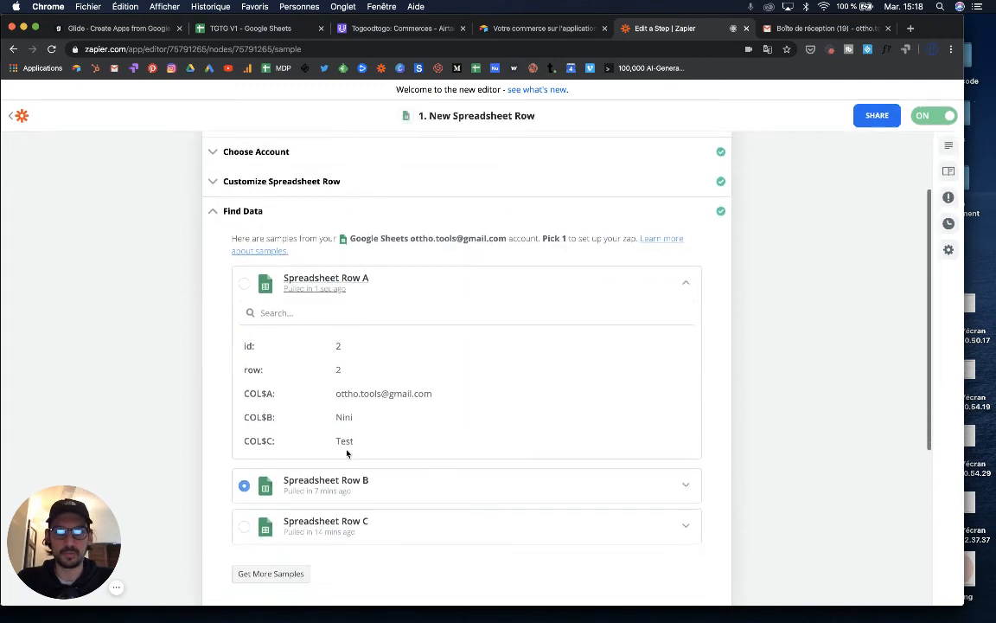
scroll(347, 452, down, 3)
click(244, 152)
scroll(381, 333, down, 2)
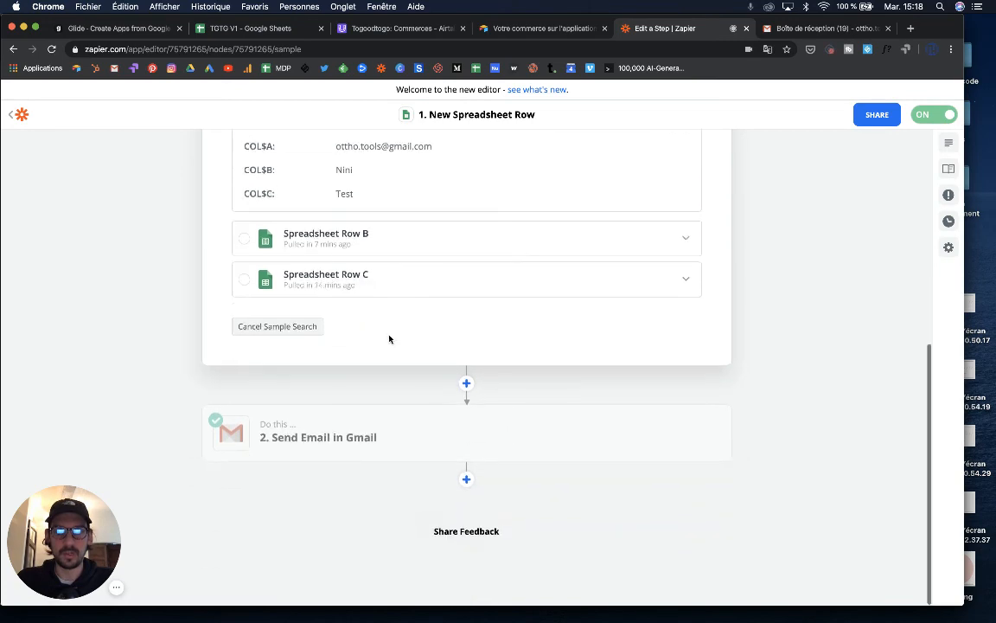
- Review the Send Email in Gmail step and retest it with the new sample
click(425, 449)
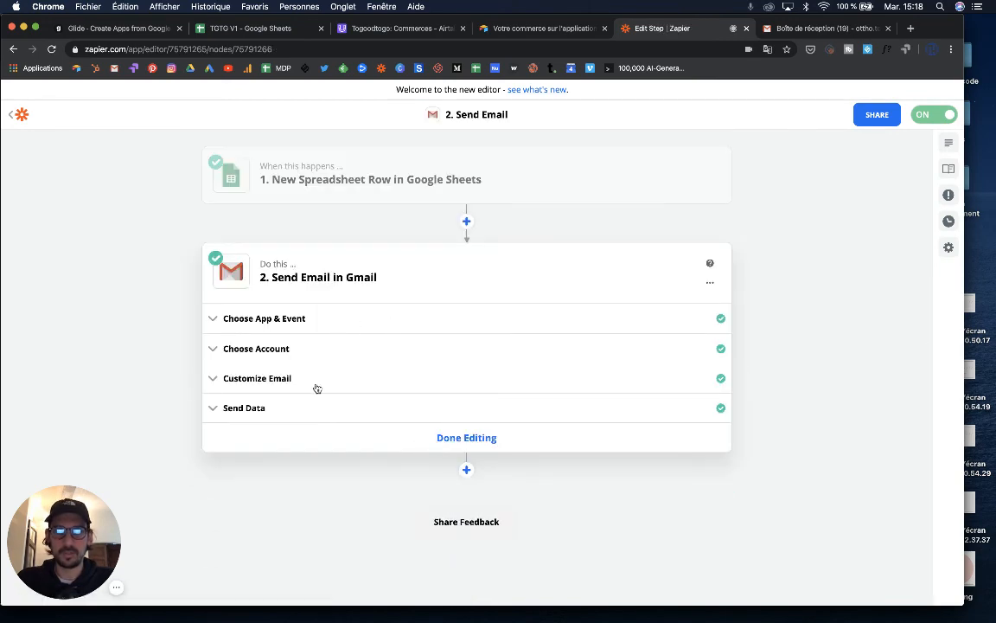
click(321, 388)
scroll(335, 435, down, 5)
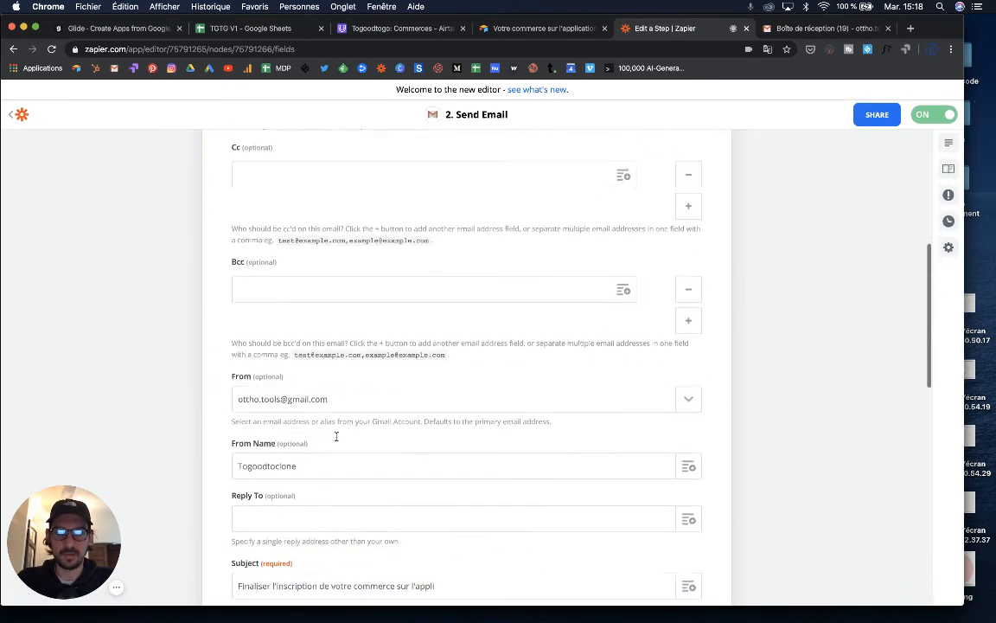
scroll(337, 436, down, 5)
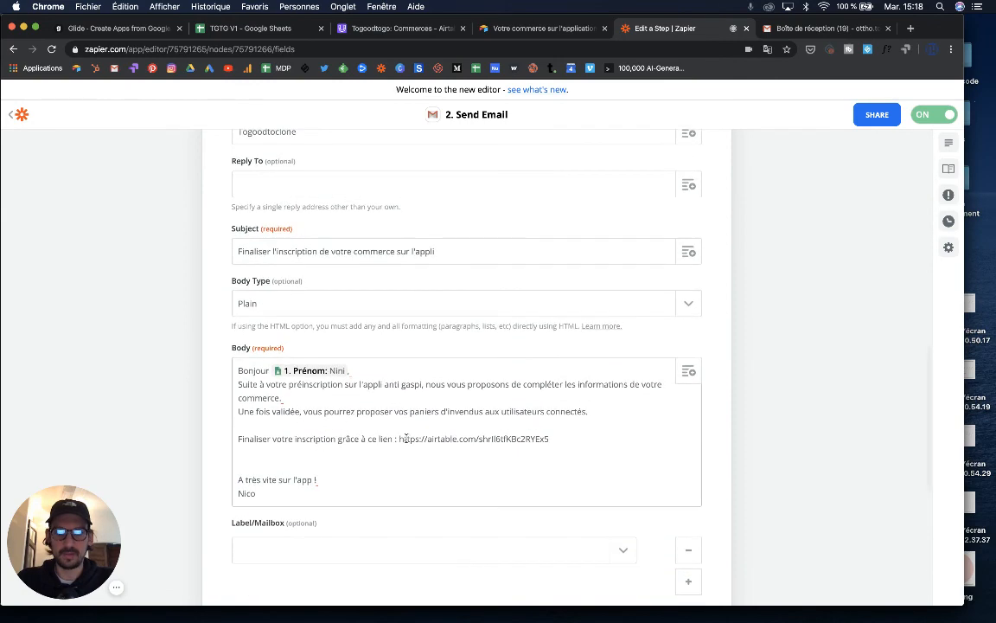
scroll(406, 438, down, 8)
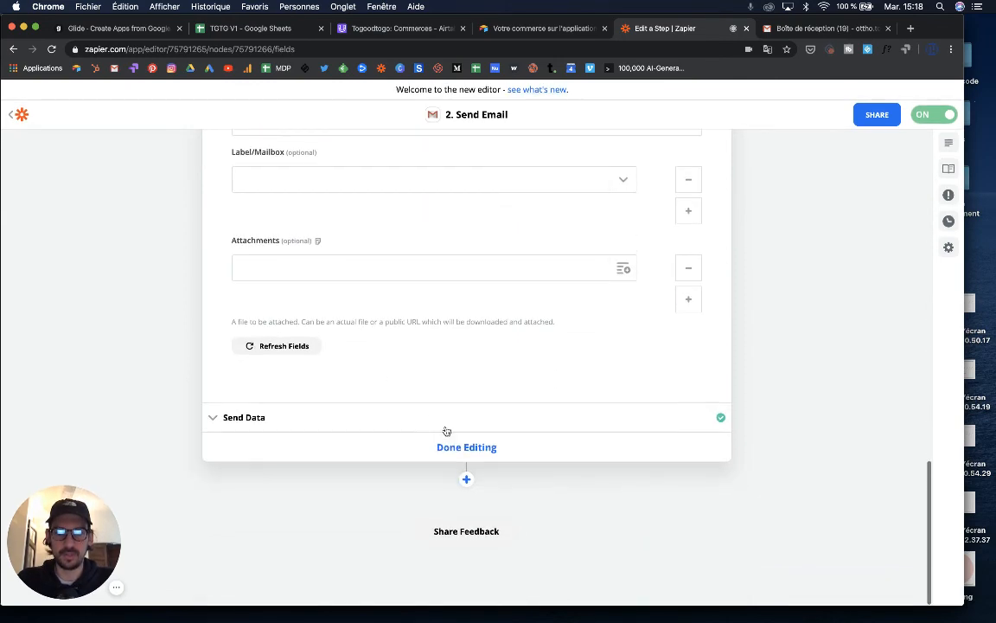
click(293, 421)
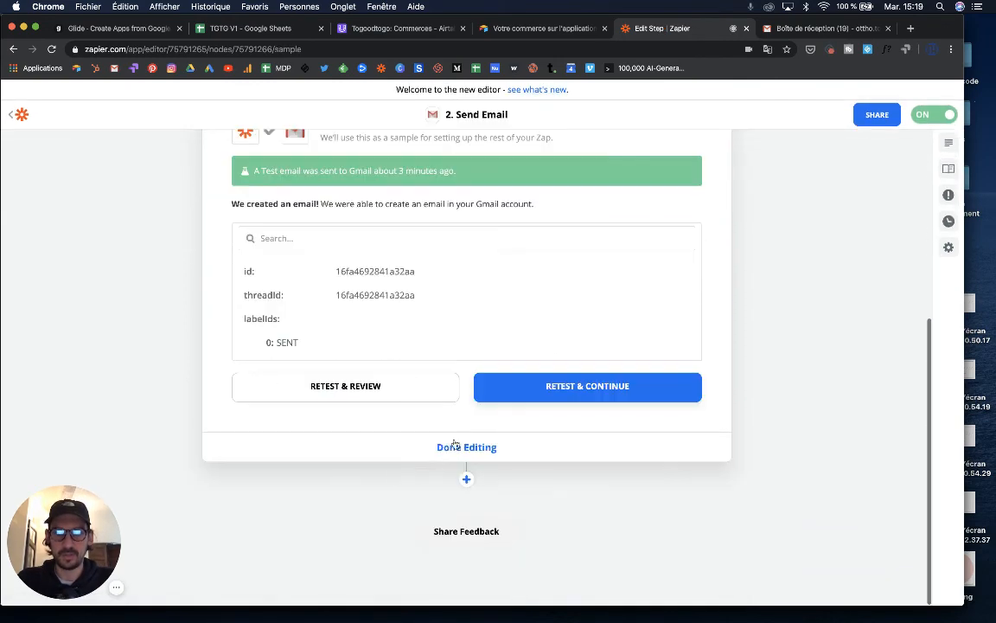
click(516, 396)
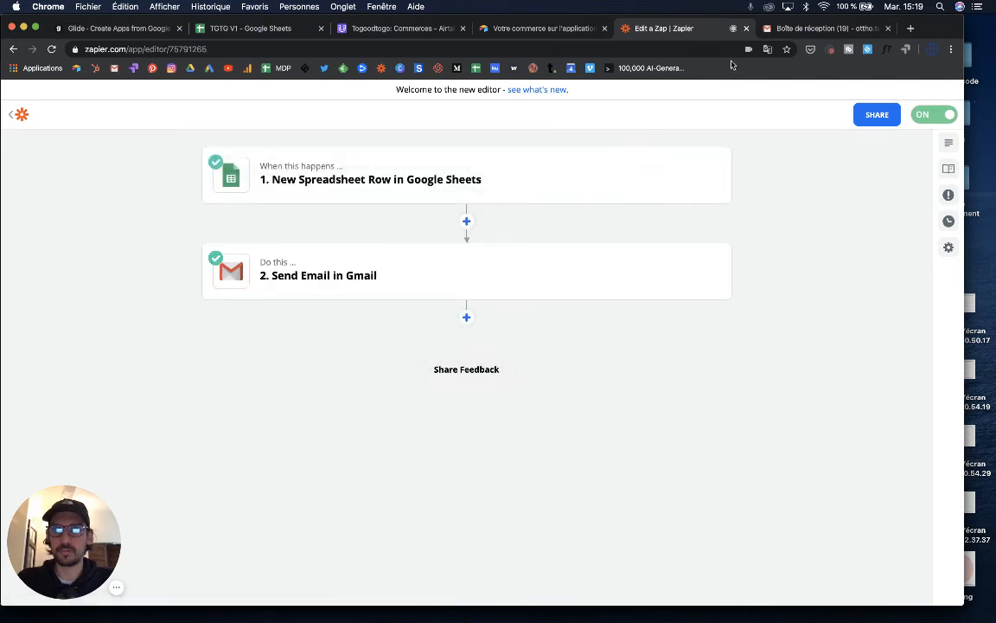
- Open the new 'Finaliser l'inscription' email in Gmail and follow its airtable.com form link
click(809, 30)
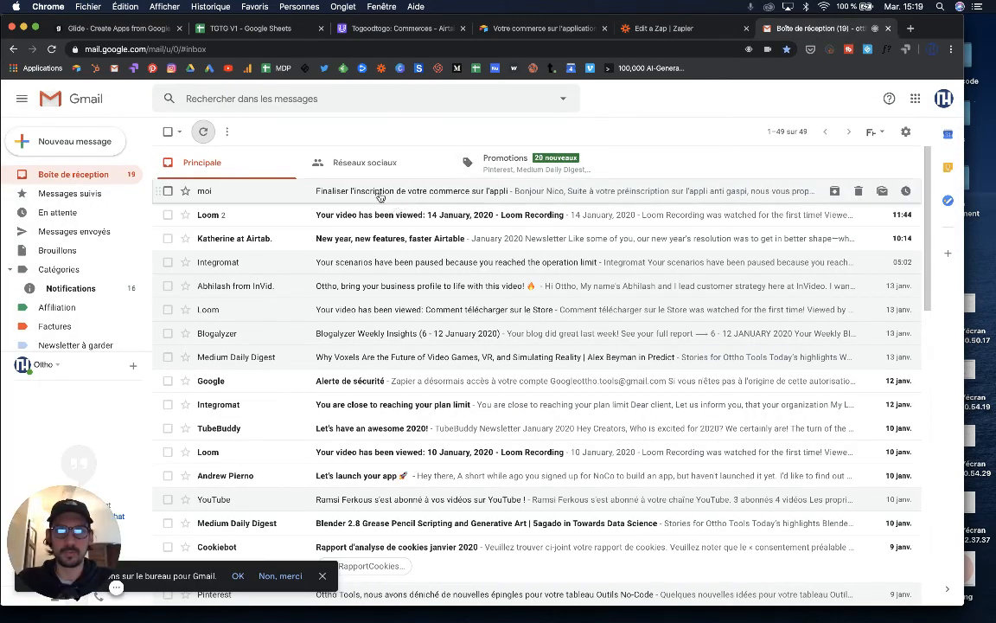
click(380, 196)
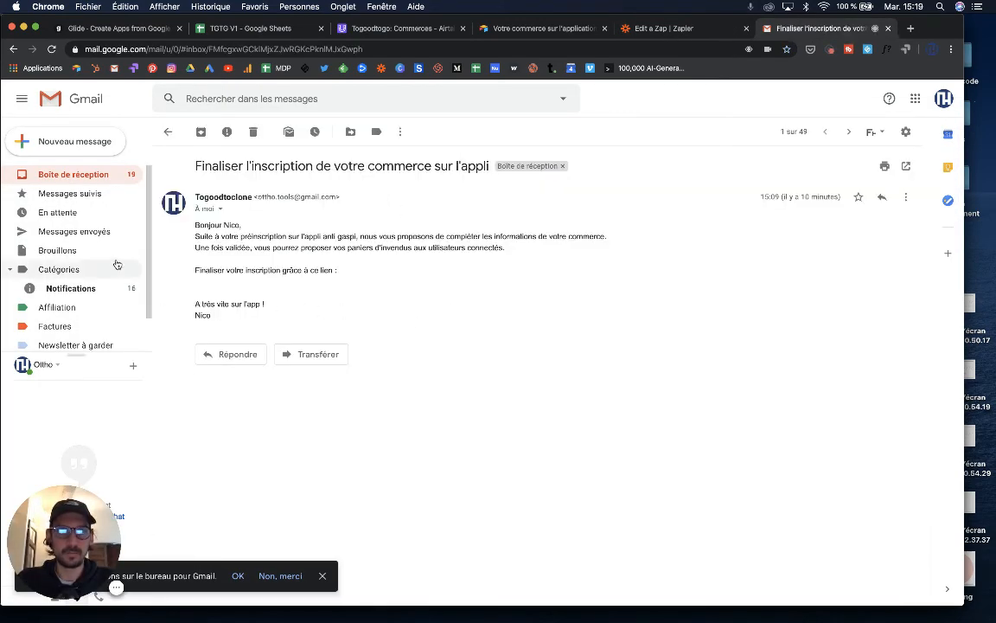
click(71, 173)
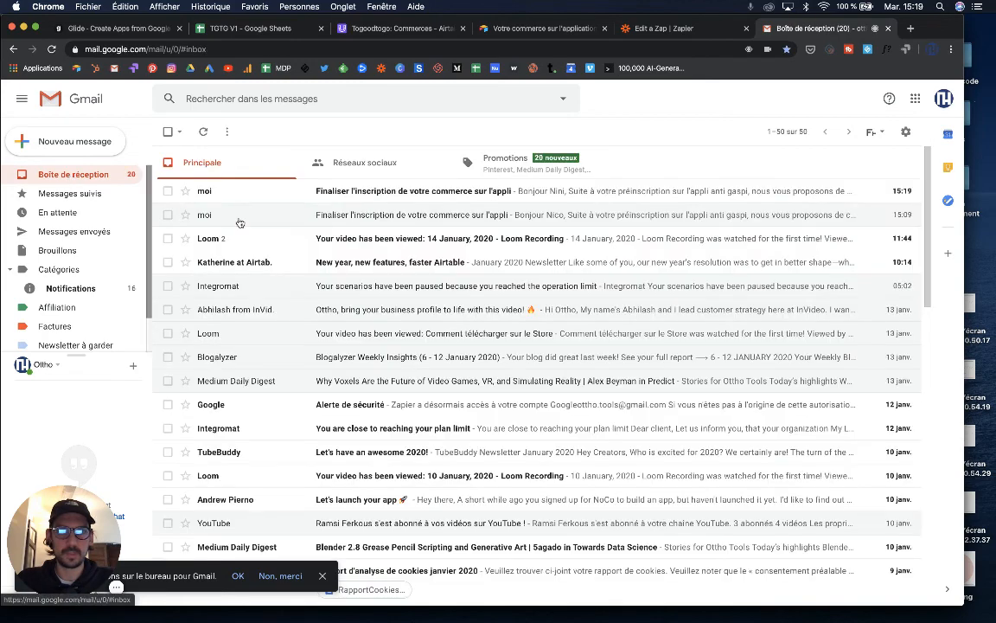
click(553, 195)
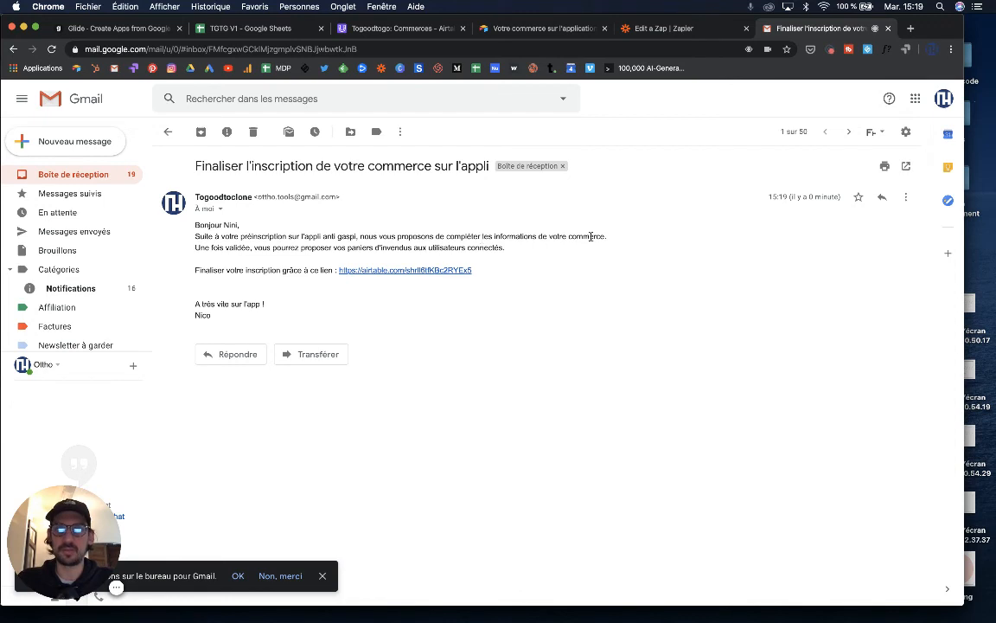
click(391, 271)
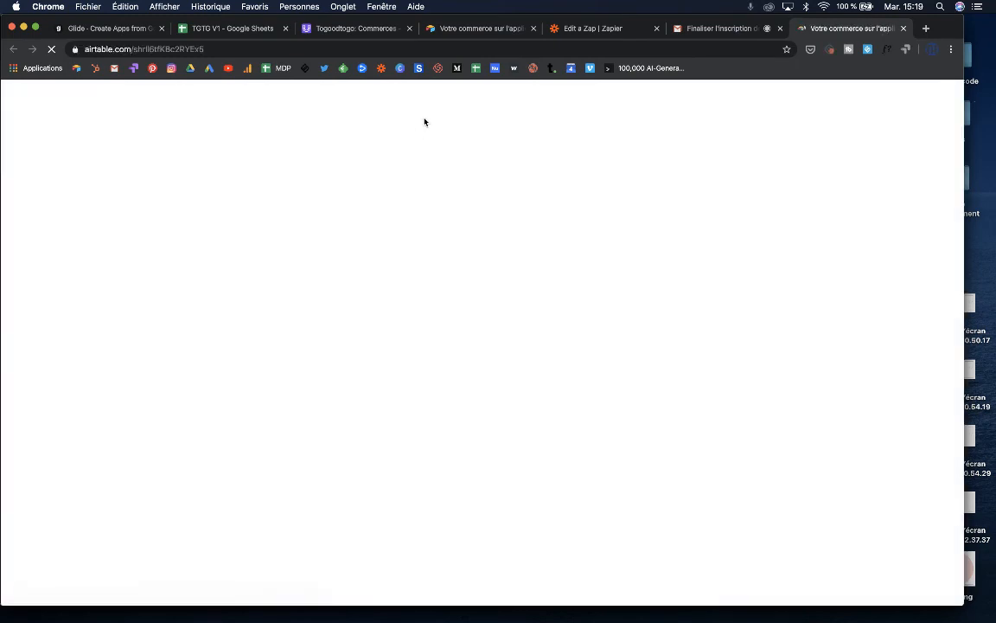
- Enter the shop name Togood and the contact email in the Airtable form
click(399, 256)
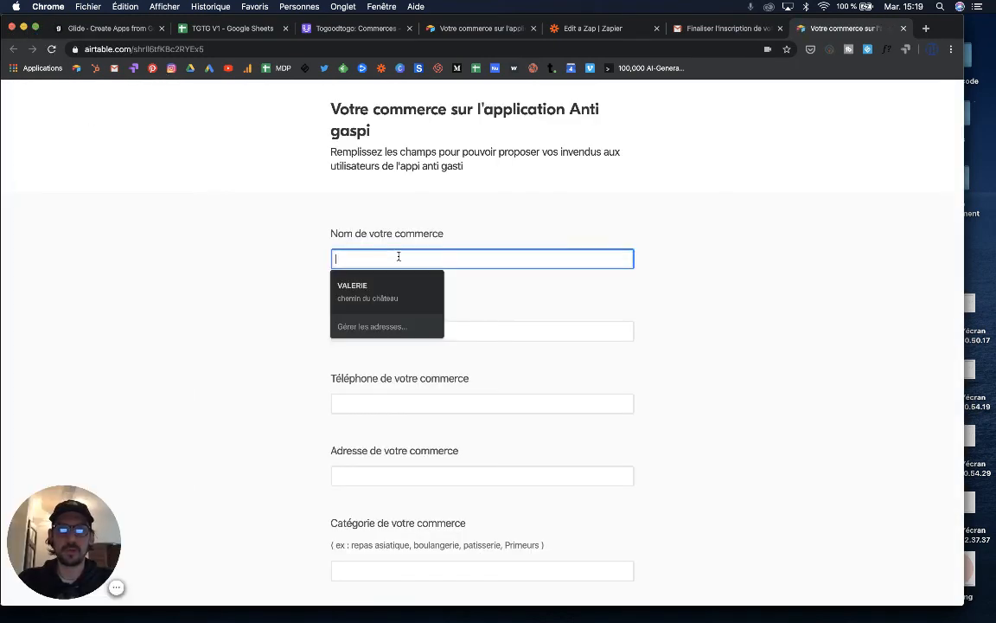
double_click(344, 249)
click(353, 261)
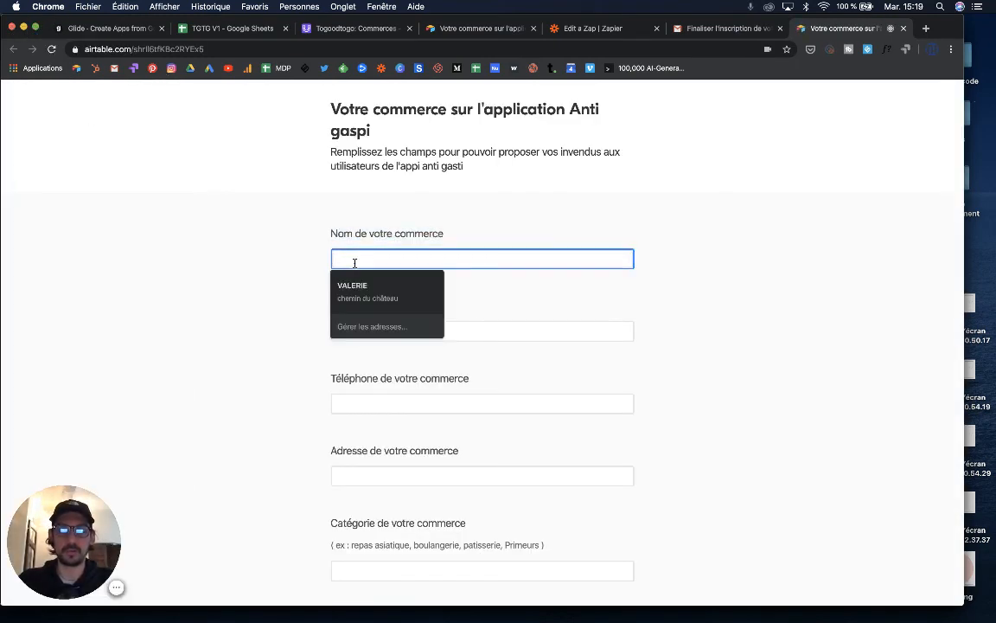
text(Togood)
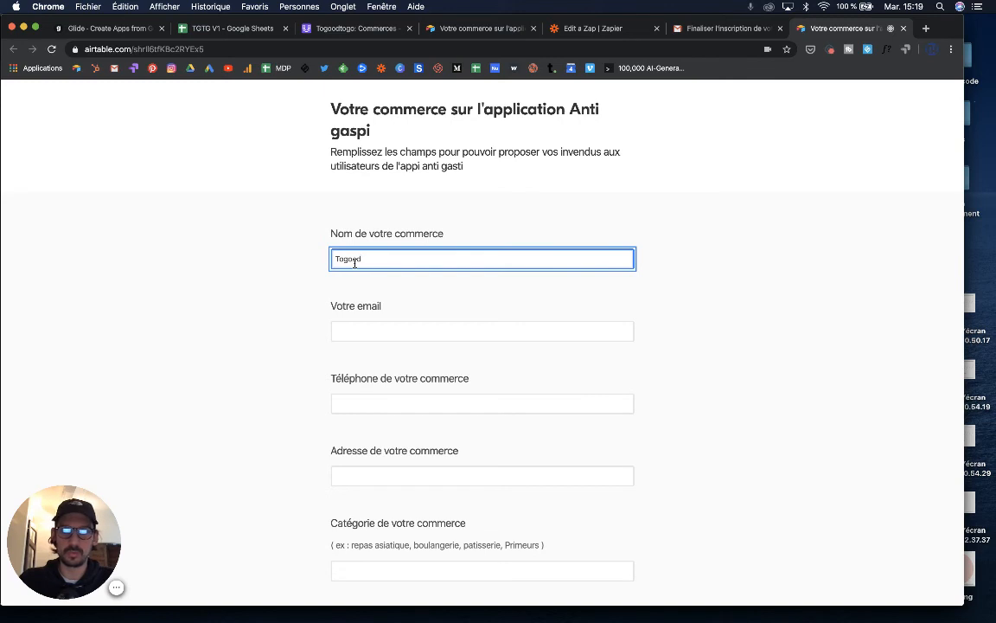
click(370, 330)
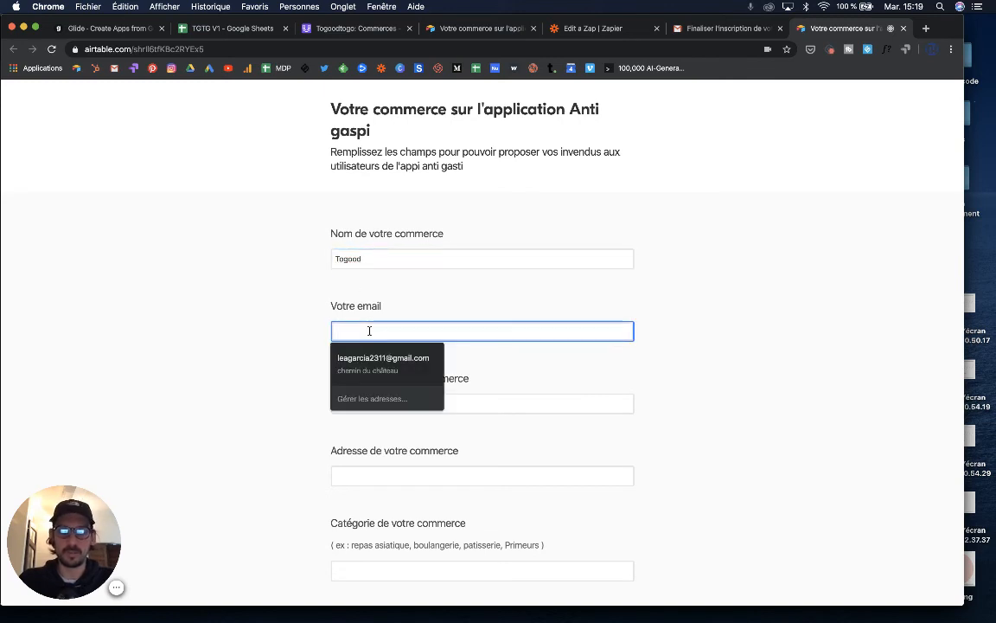
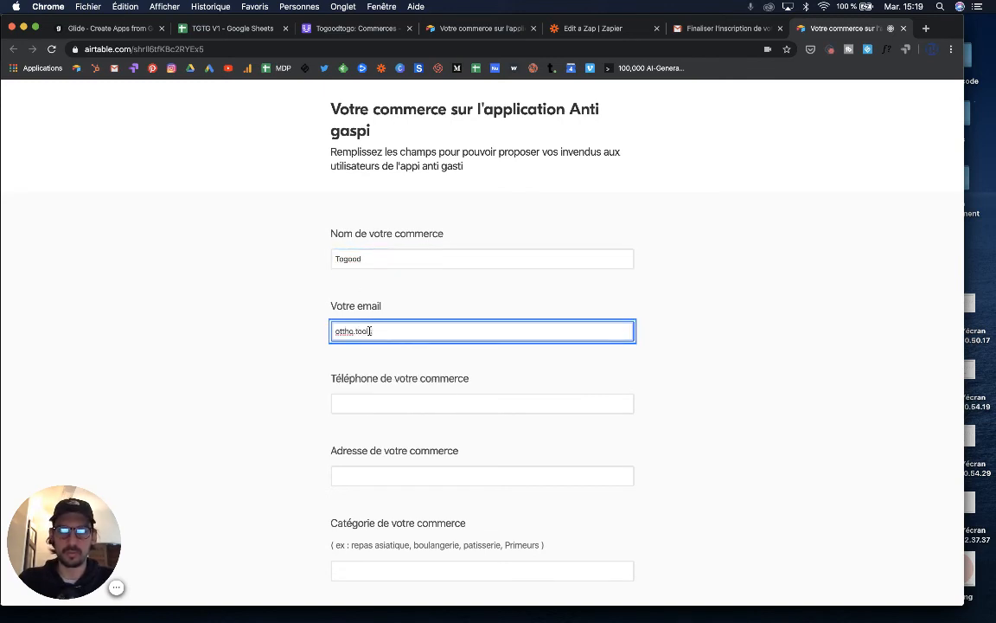
key(Tab)
text(@)
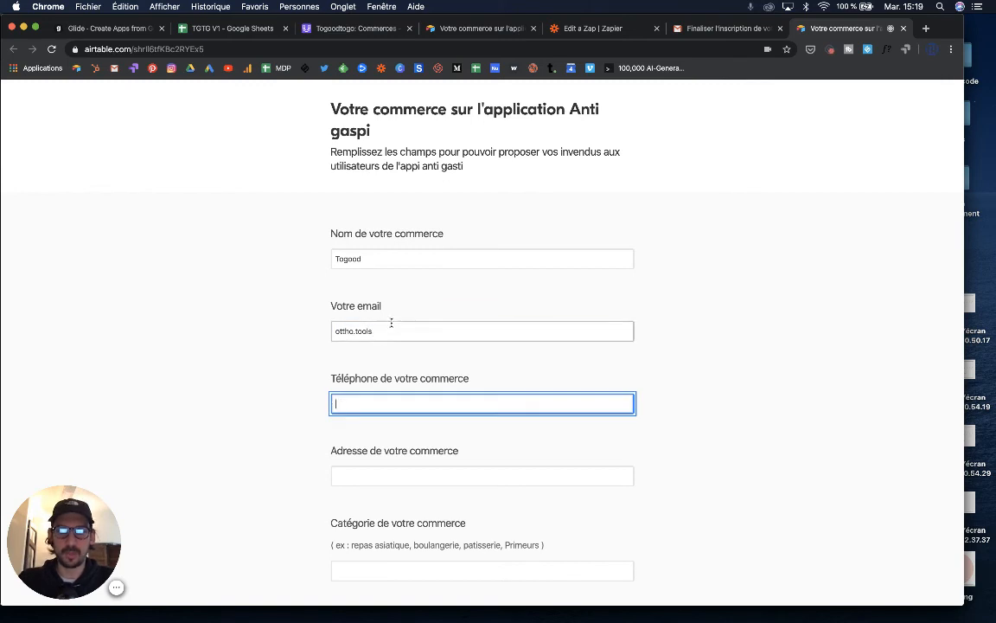
click(393, 329)
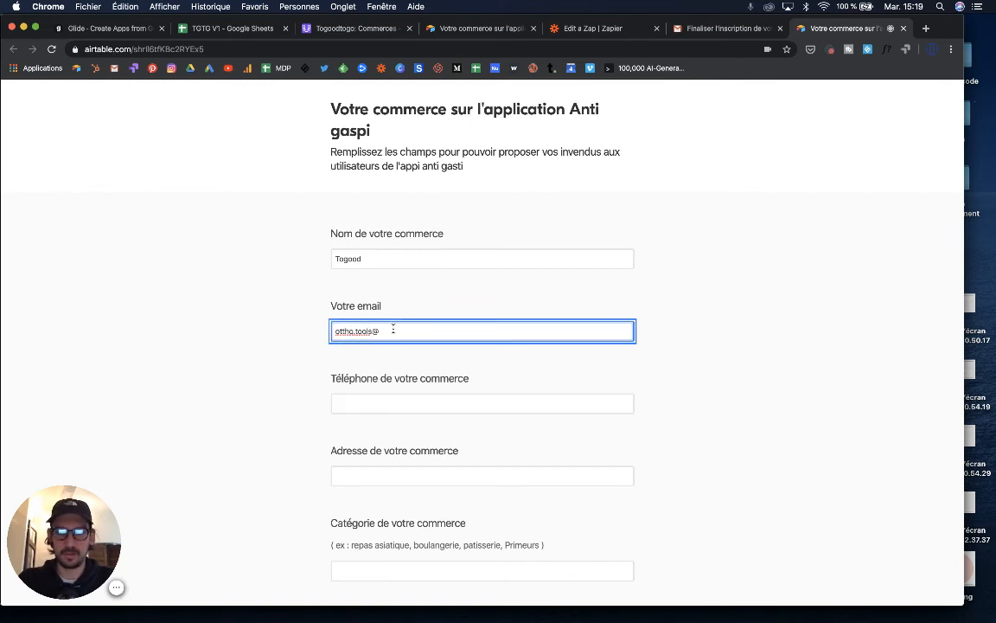
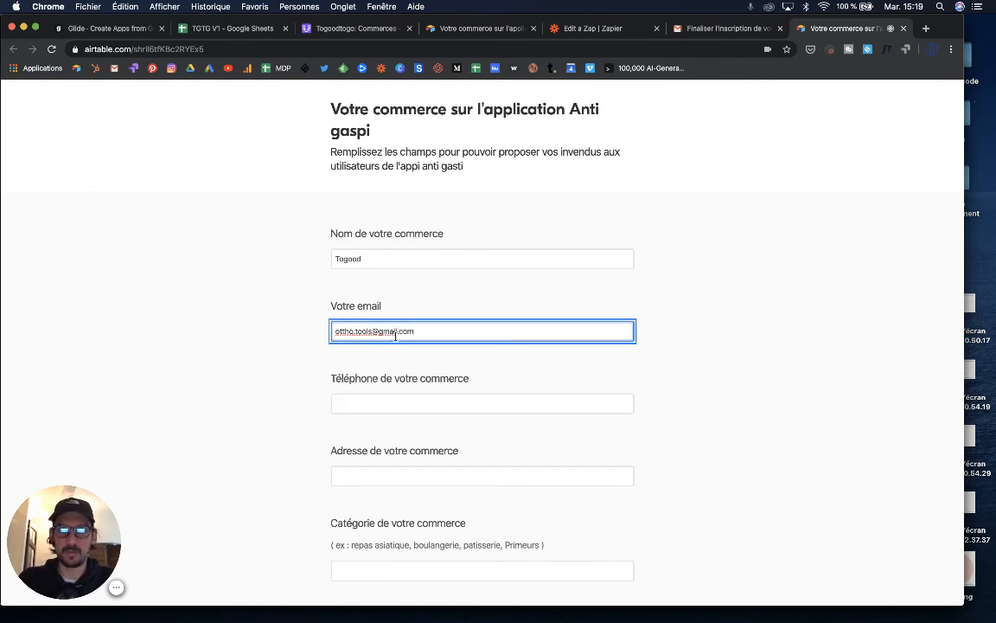
- Fill in the phone number, the shop's street address and the category Primeur
click(389, 401)
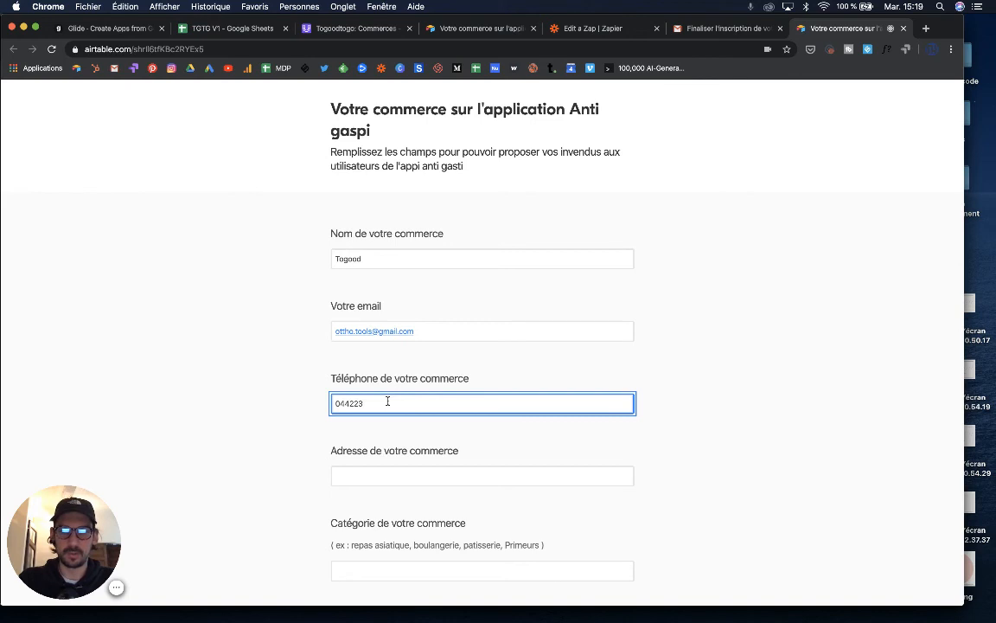
click(394, 476)
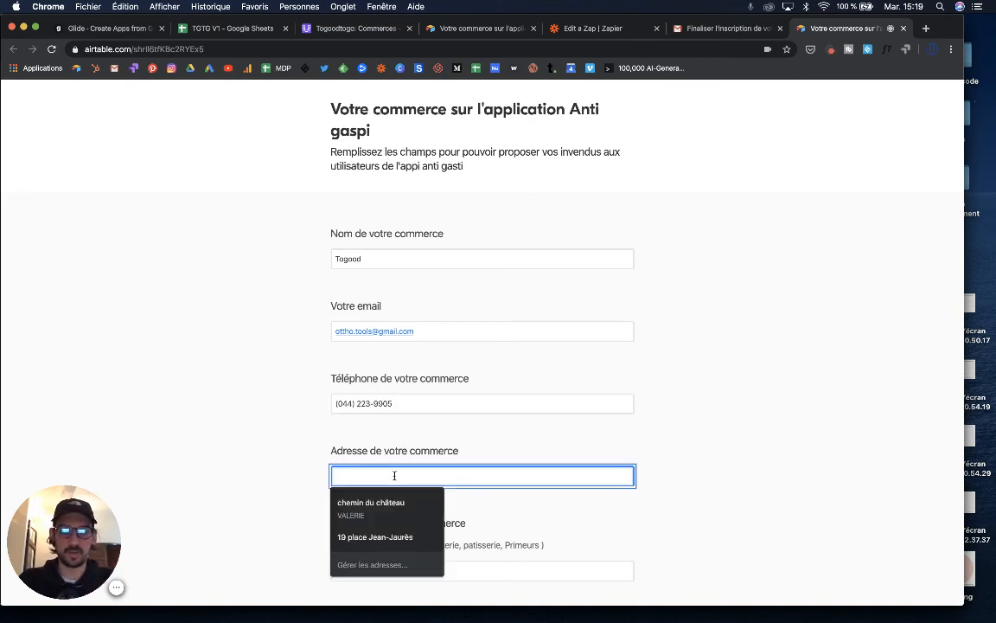
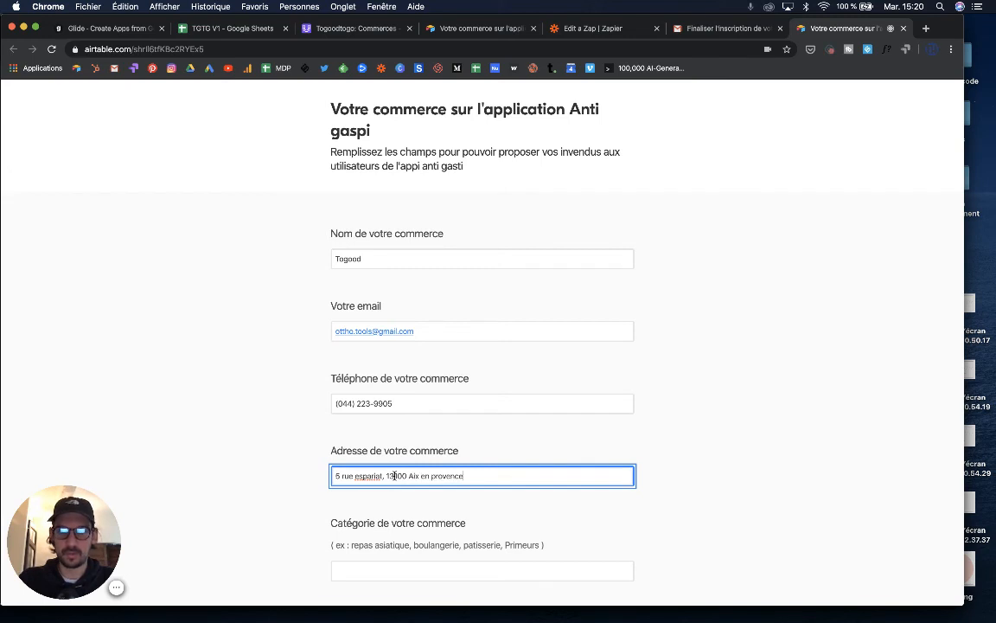
click(391, 569)
text(Pr)
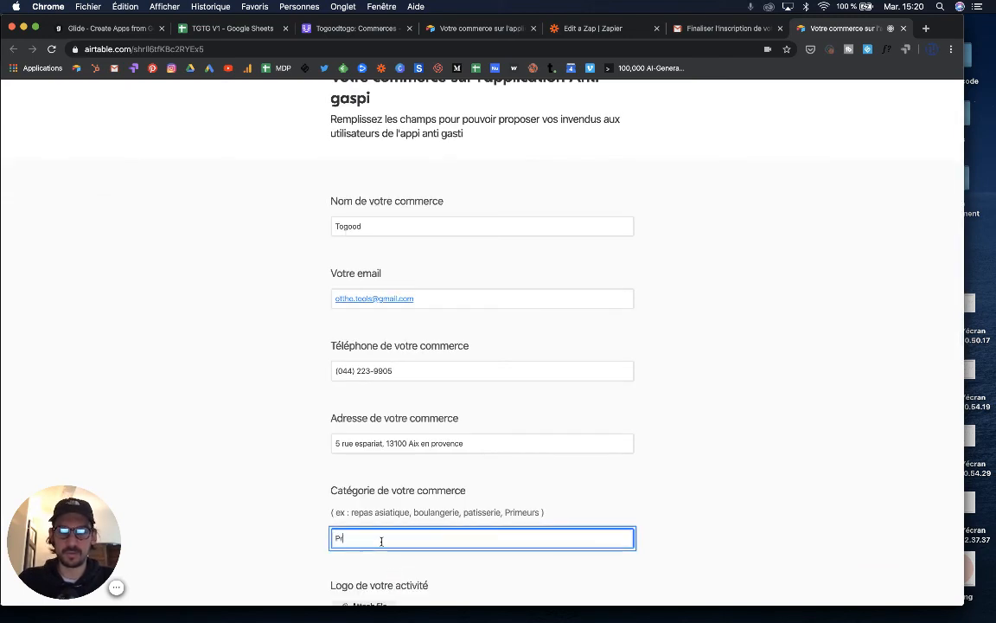
text(imer)
key(BackSpace)
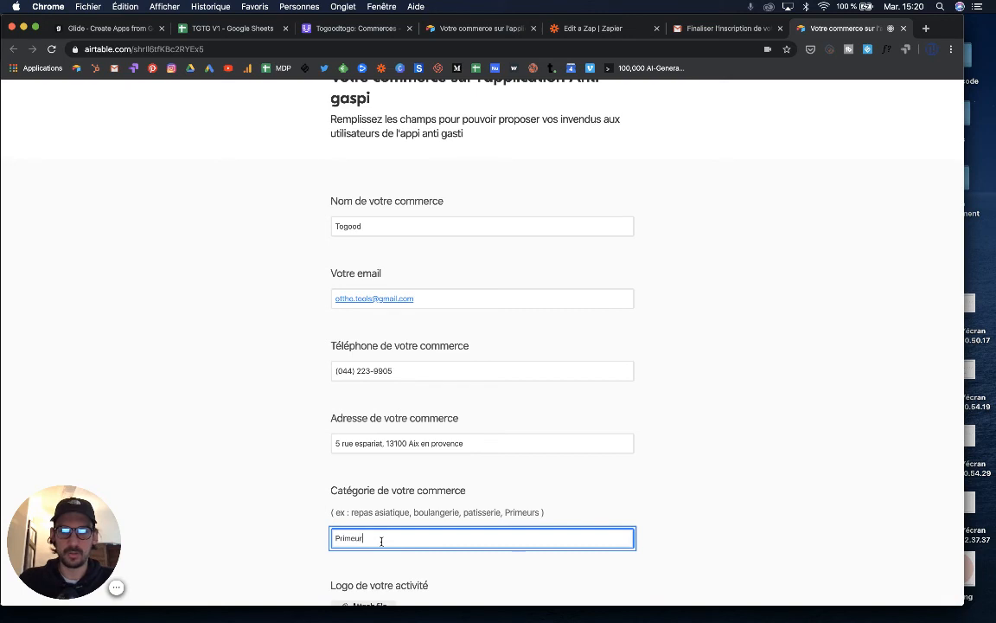
scroll(380, 541, down, 3)
click(363, 424)
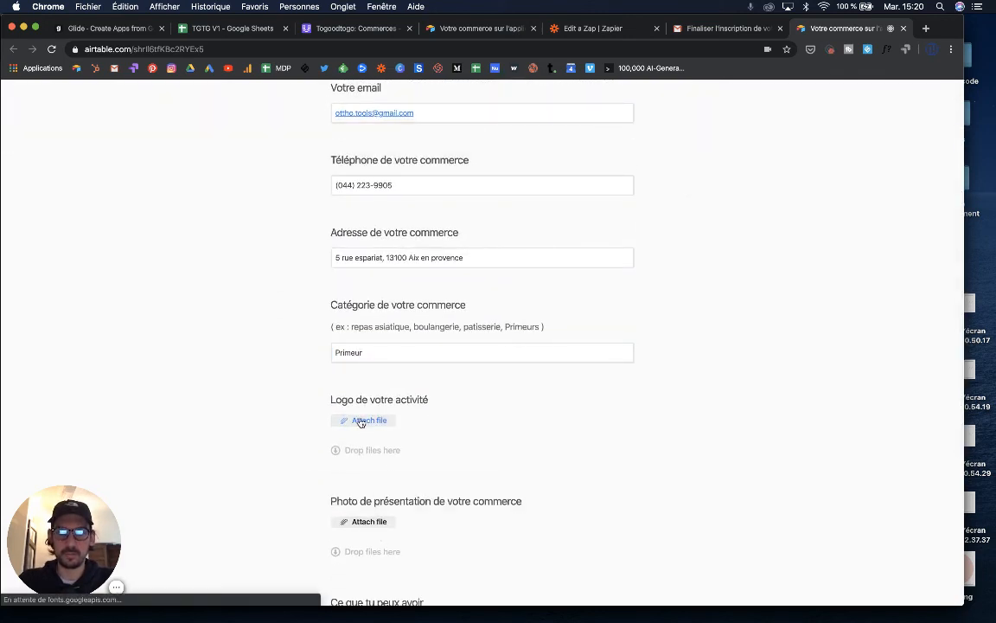
- Upload coin.png from the Bureau folder as the shop logo
click(358, 421)
click(363, 413)
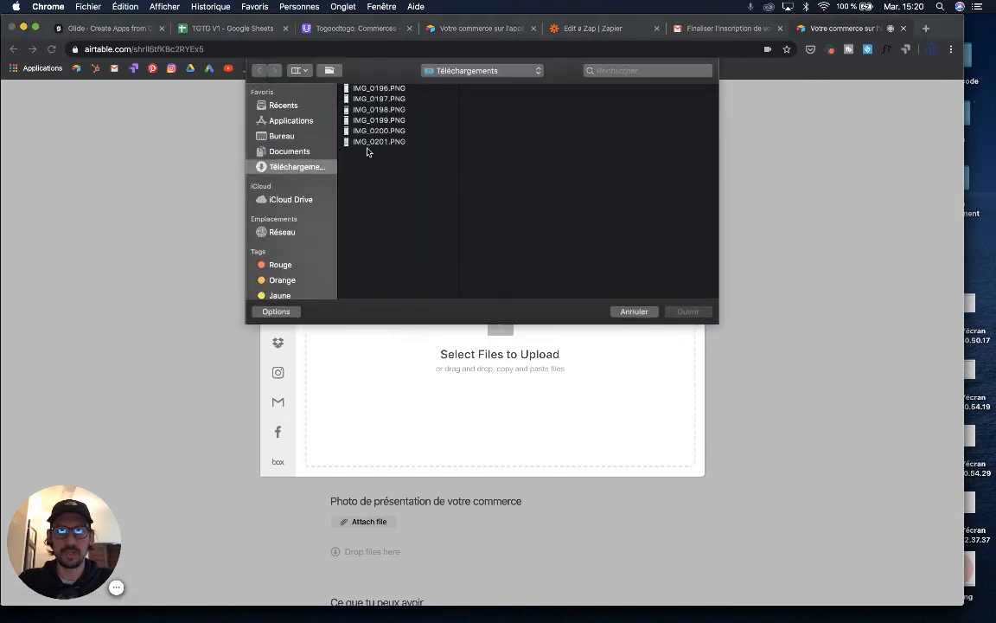
click(277, 121)
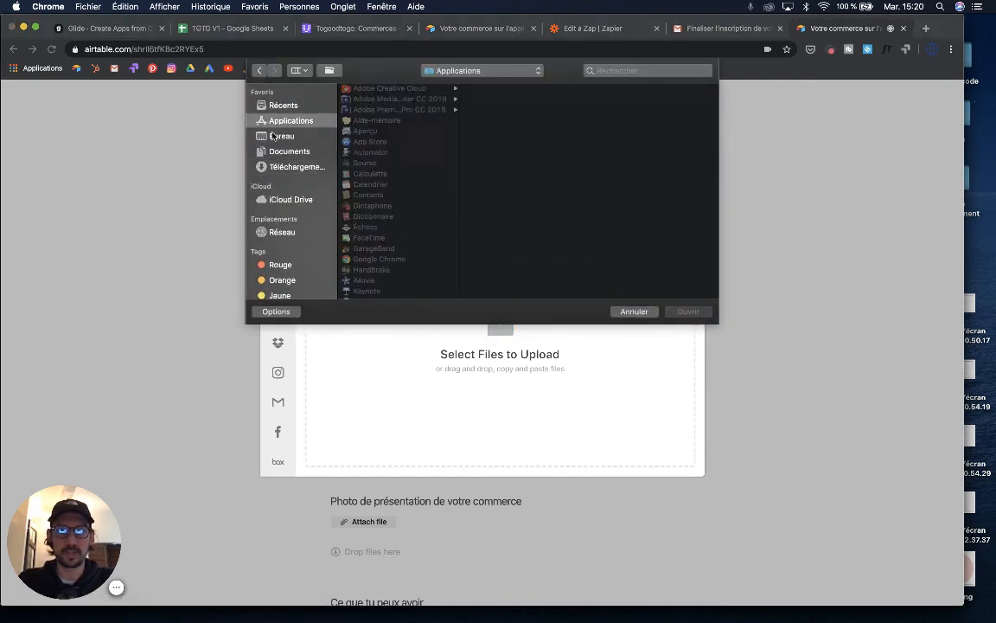
click(281, 136)
click(372, 142)
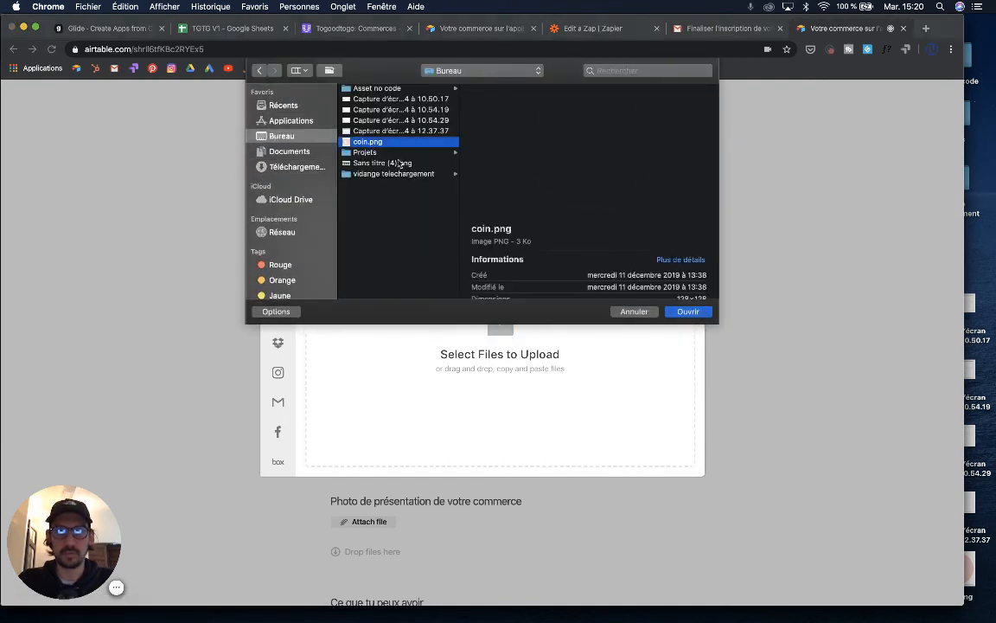
click(687, 313)
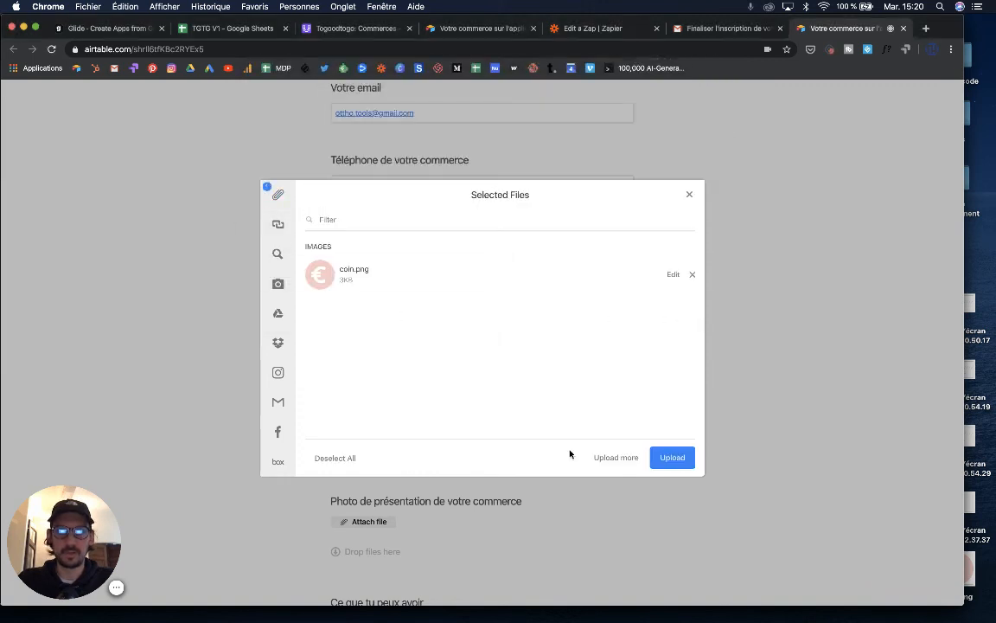
click(672, 461)
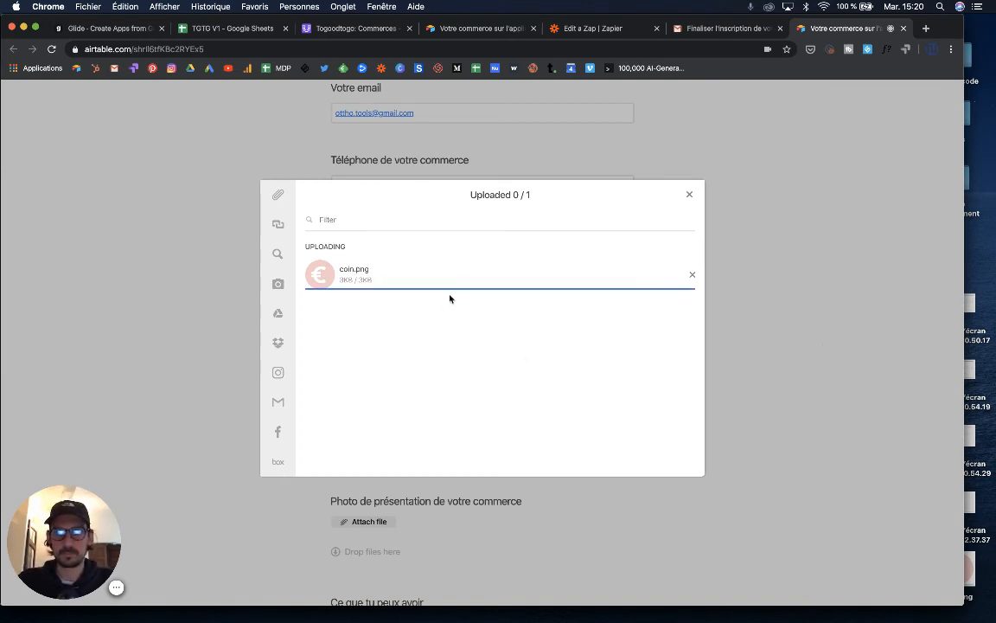
scroll(456, 421, down, 2)
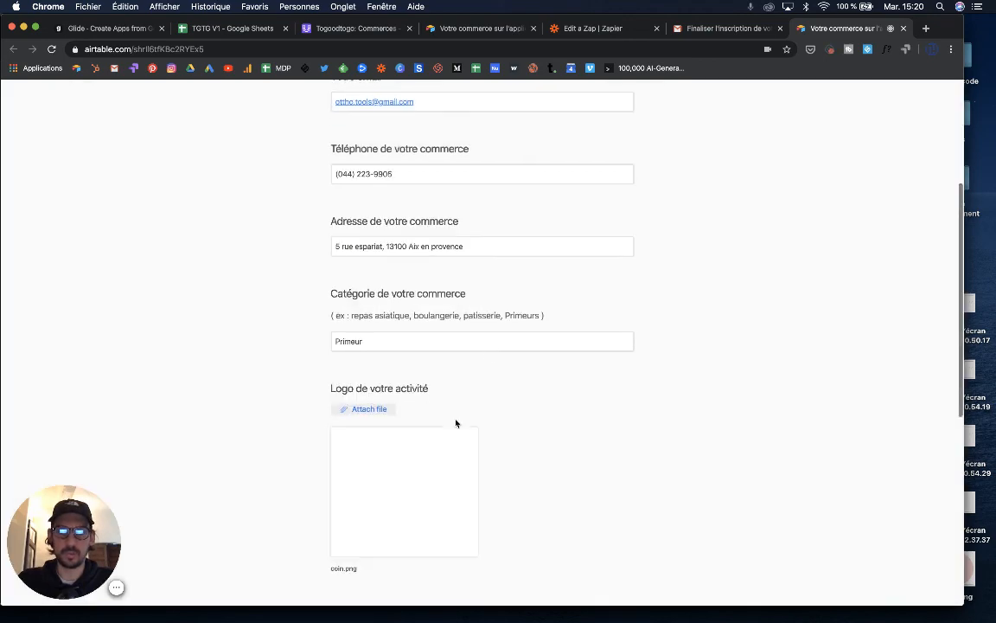
scroll(443, 413, down, 3)
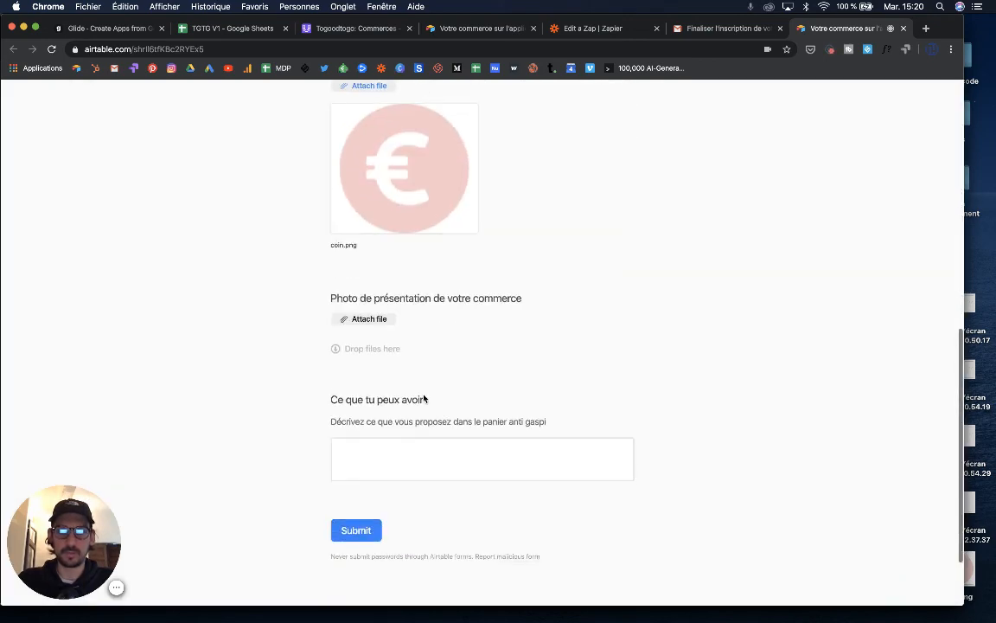
- Upload Sans titre (4).png from Bureau into the Photo de présentation field
click(361, 320)
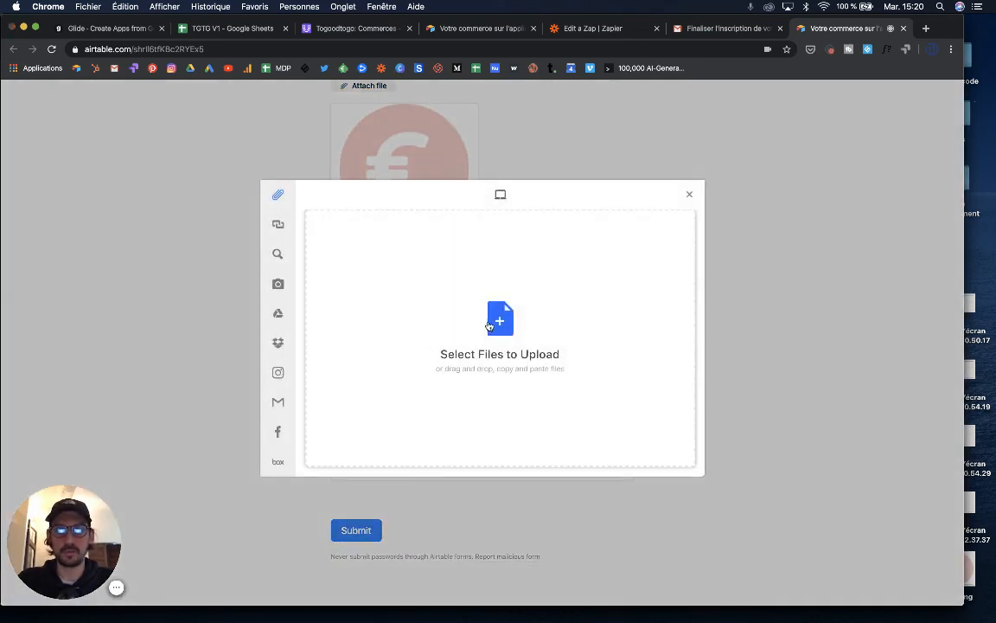
click(373, 327)
click(385, 163)
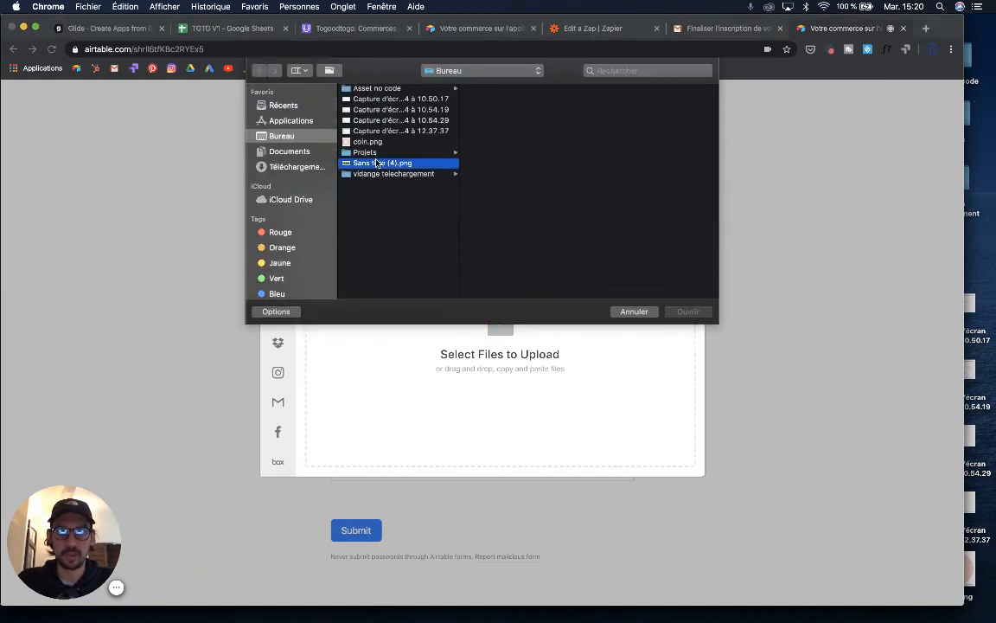
click(689, 311)
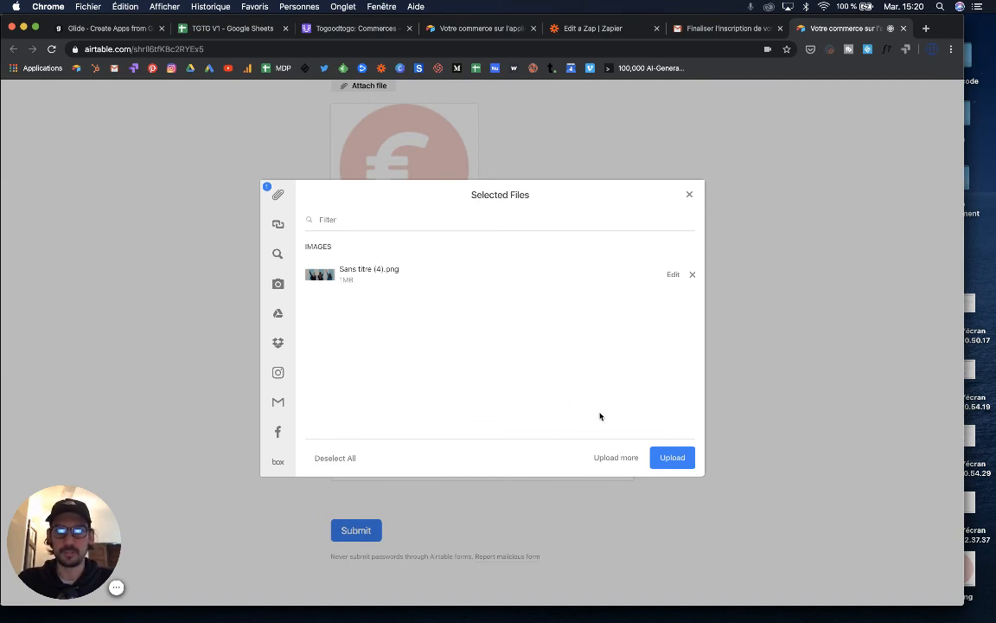
click(673, 460)
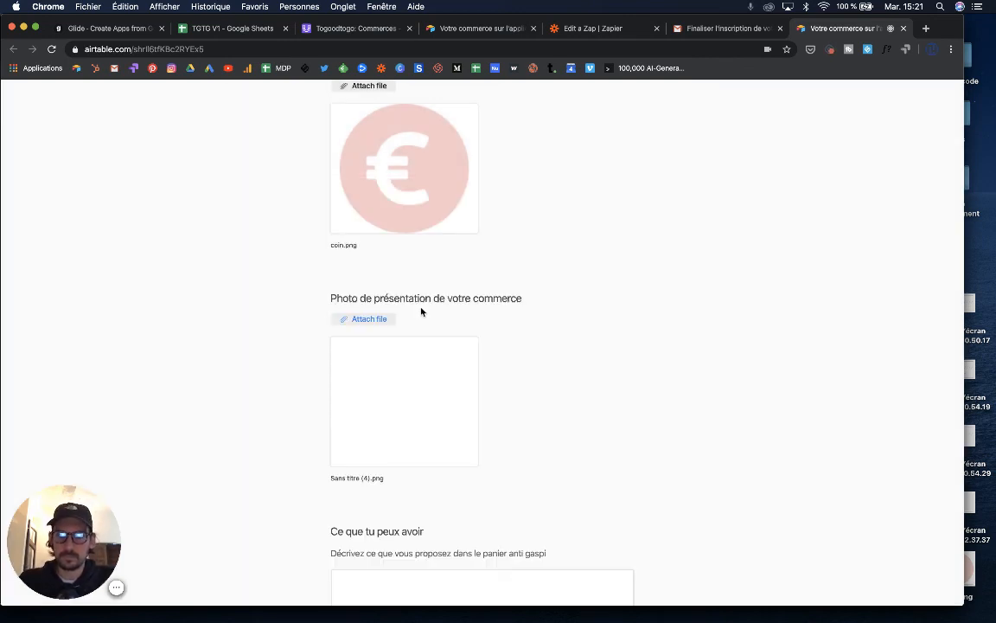
scroll(427, 410, down, 3)
scroll(428, 410, down, 1)
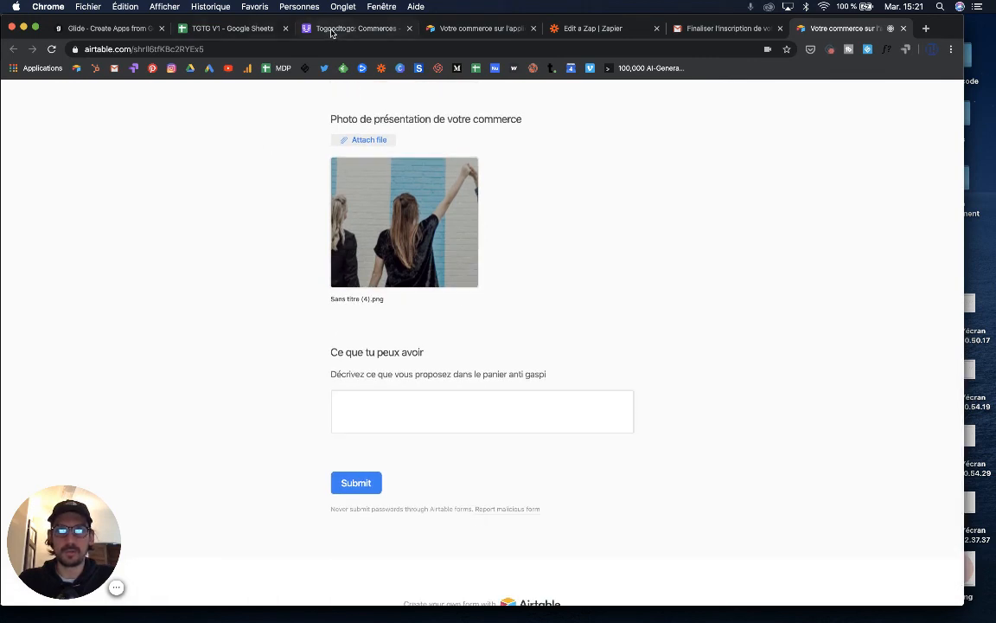
- Copy the first shop's Ce que tu peux avoir text from Glide's Commerce table
click(105, 28)
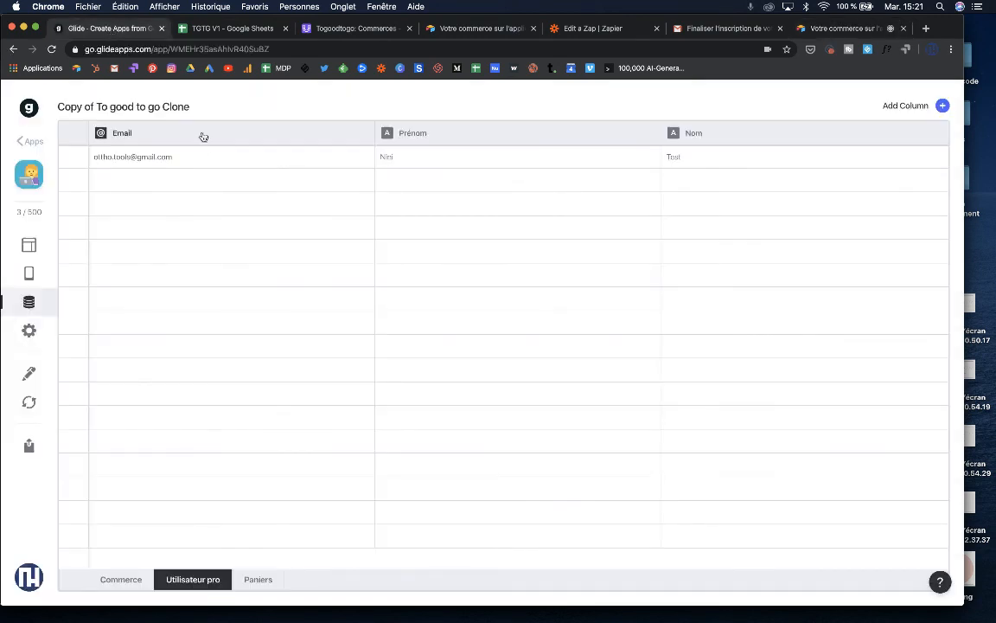
click(139, 578)
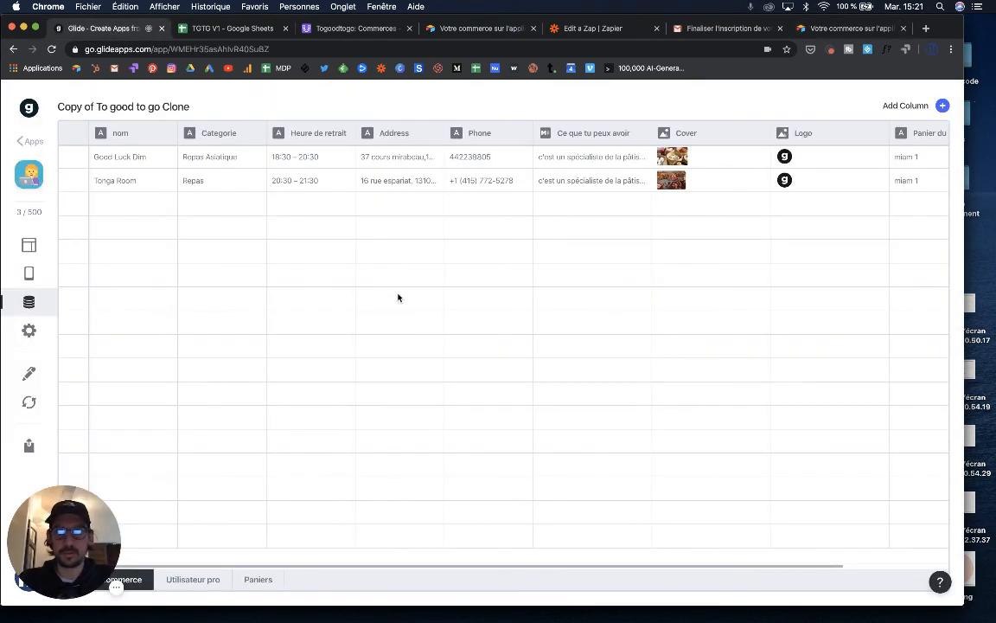
click(572, 157)
click(571, 155)
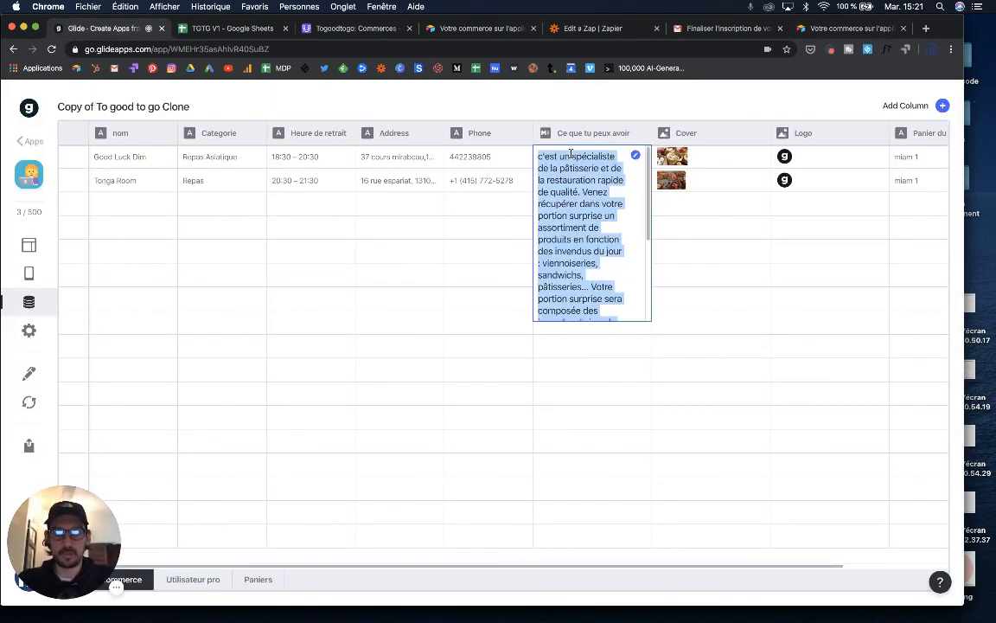
key(super+c)
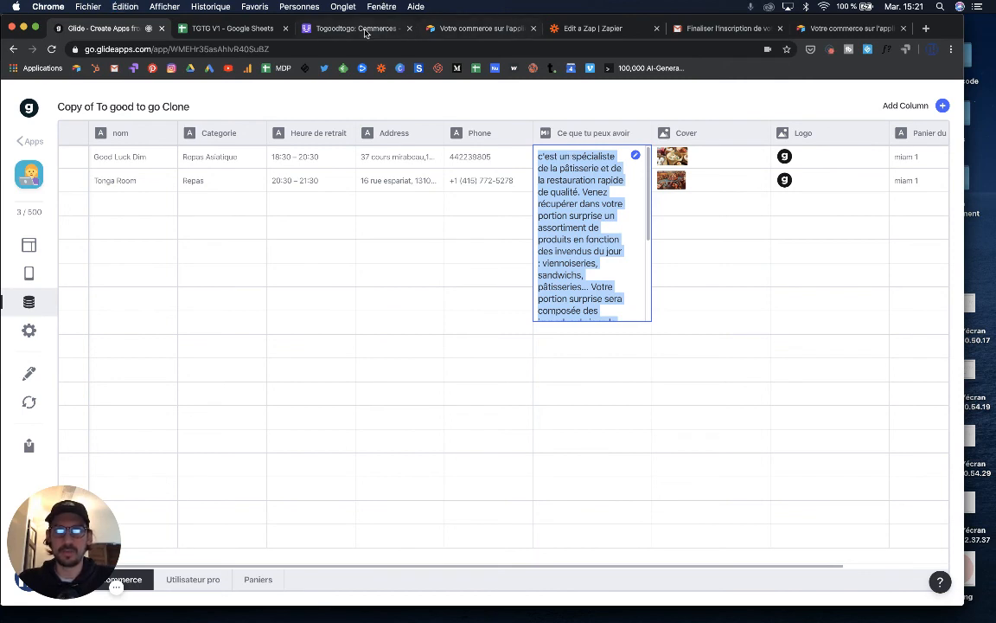
click(815, 31)
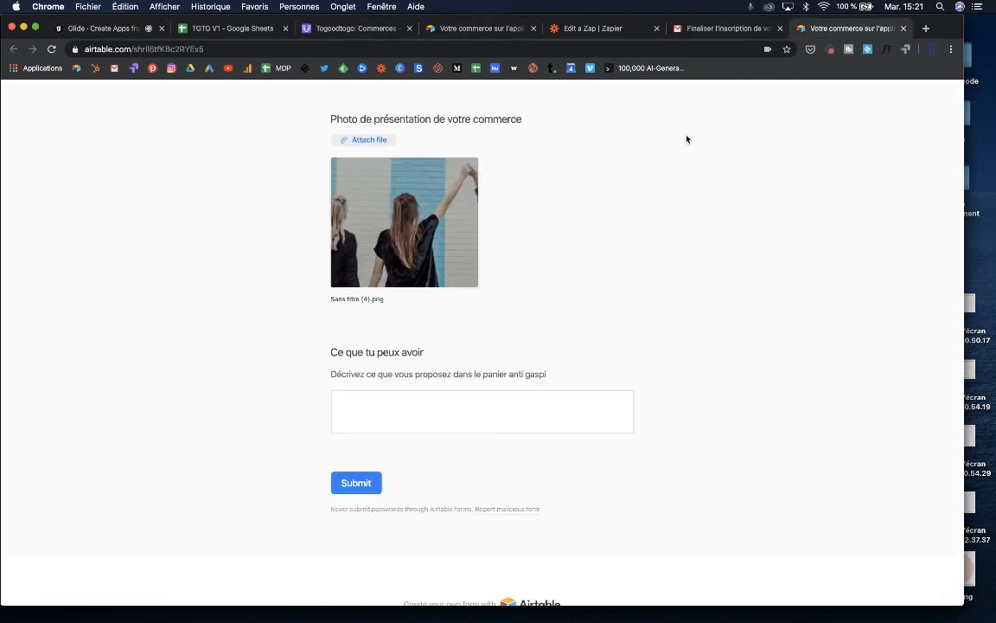
- Paste the copied description into Ce que tu peux avoir and submit the form
click(398, 412)
key(super+v)
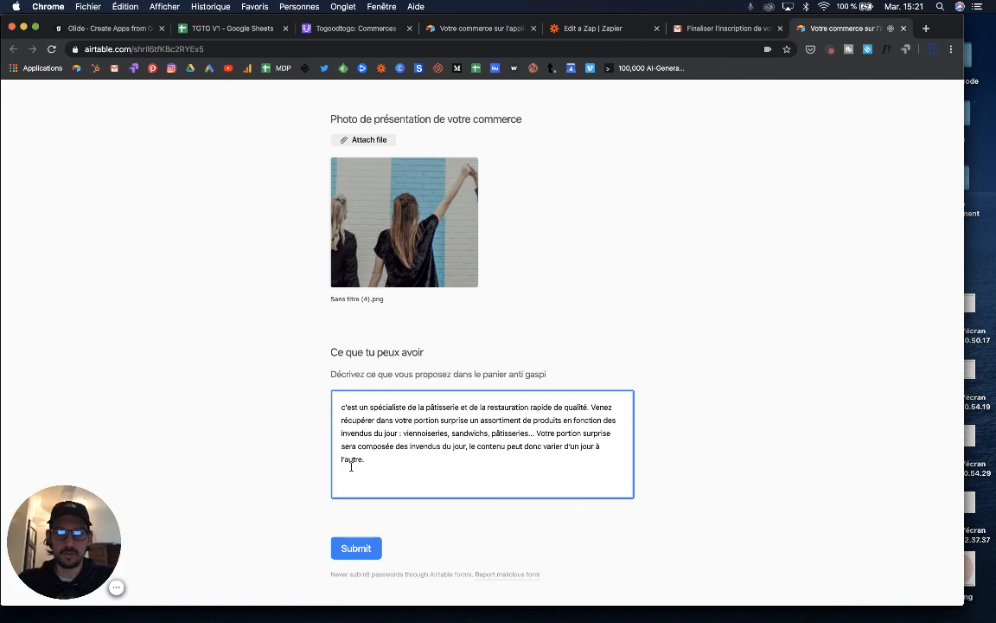
click(356, 549)
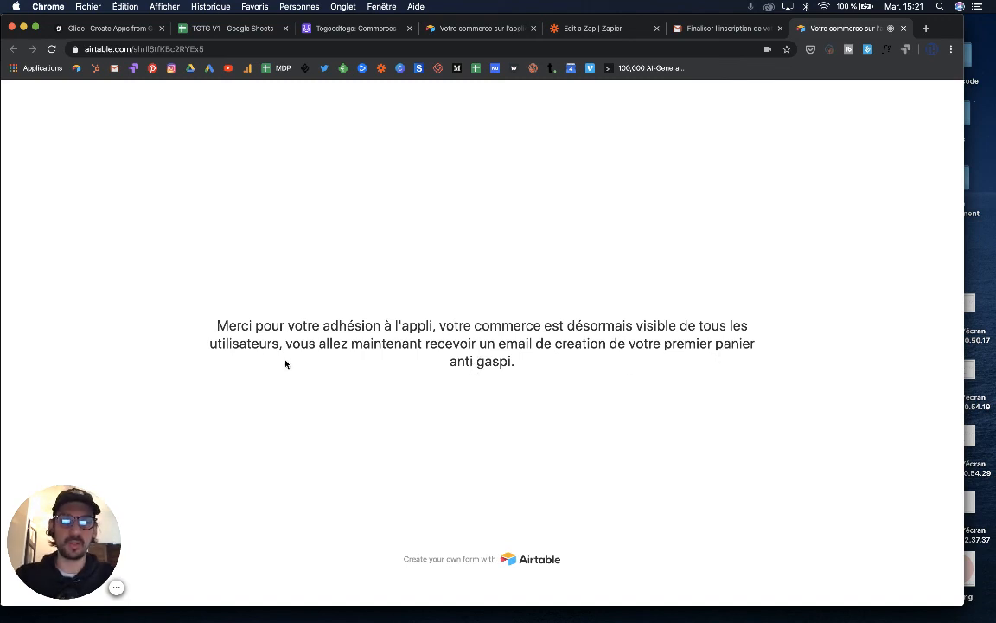
- In Commerces grid view, delete the three empty records 1–3, leaving only Togood
click(354, 29)
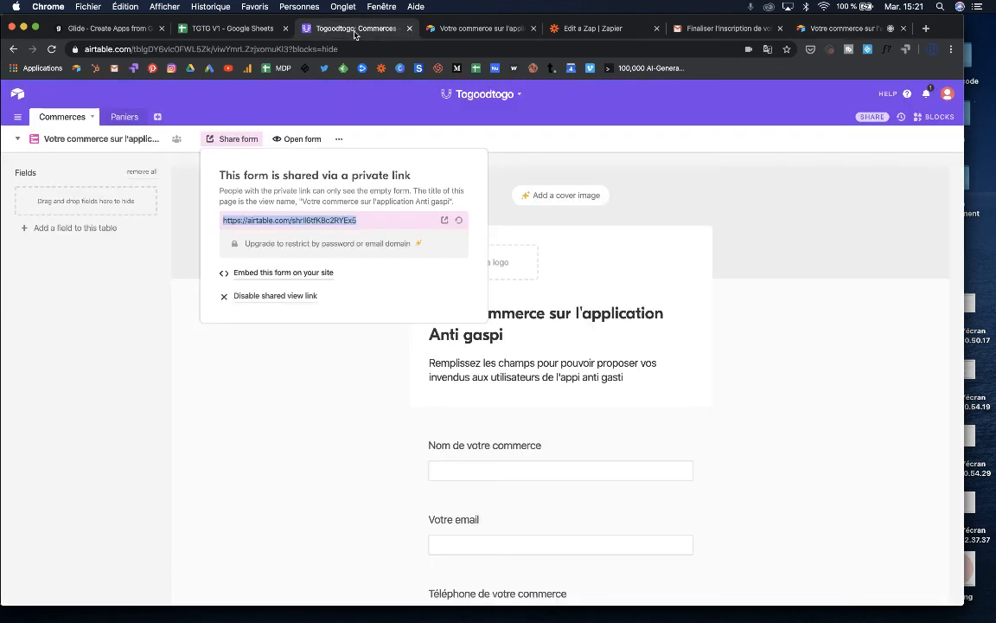
click(46, 145)
click(79, 168)
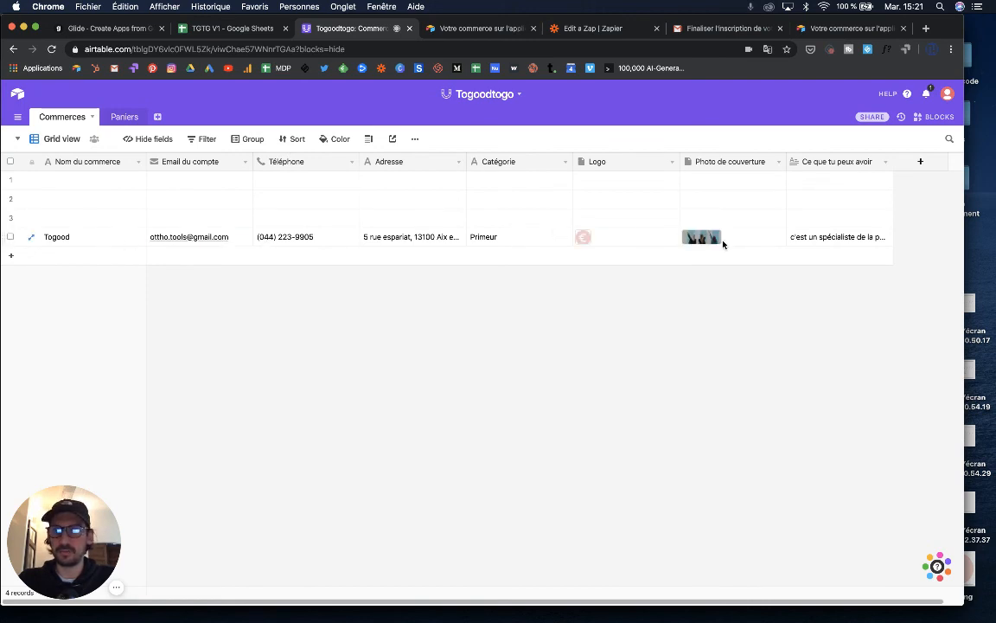
scroll(723, 245, right, 1)
scroll(724, 245, left, 1)
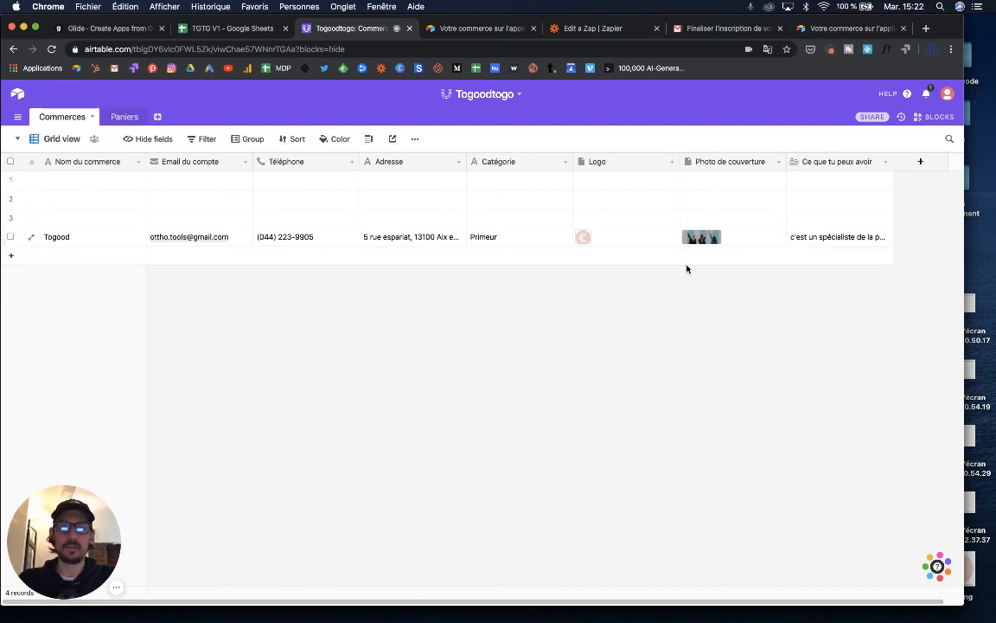
click(10, 217)
click(10, 200)
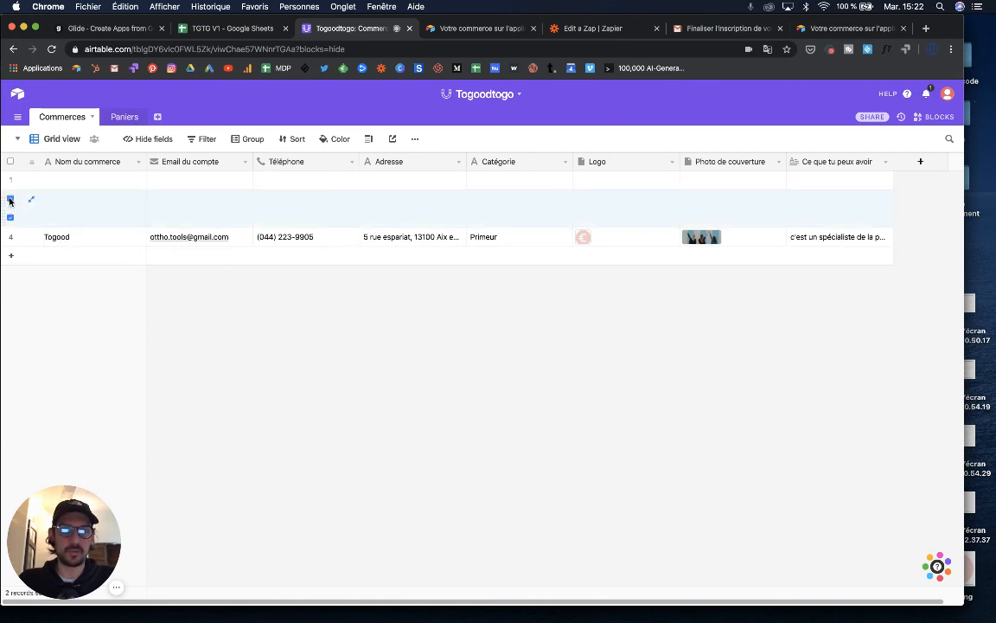
click(10, 180)
right_click(18, 178)
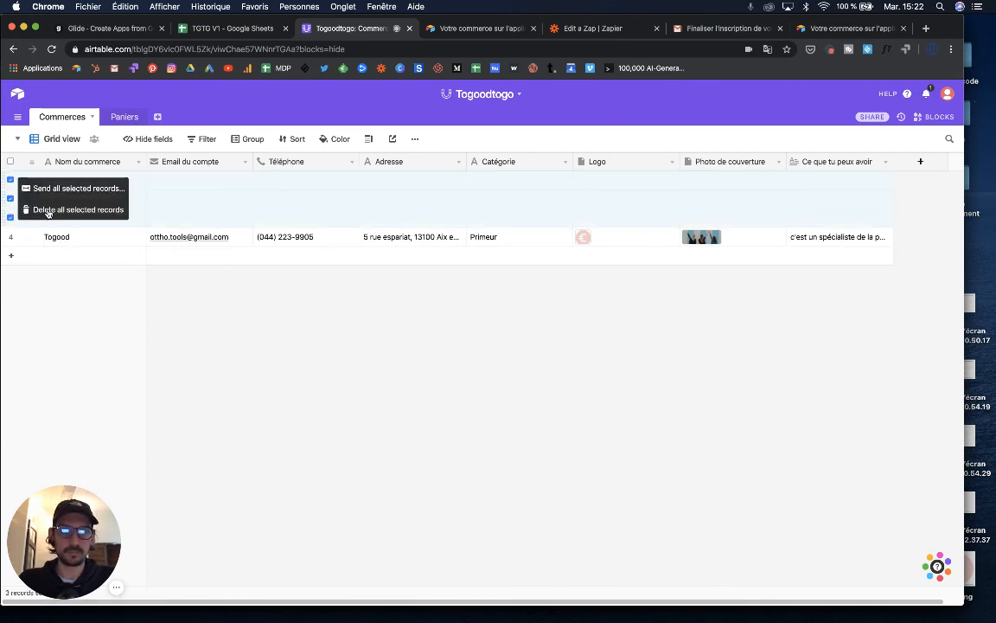
click(49, 210)
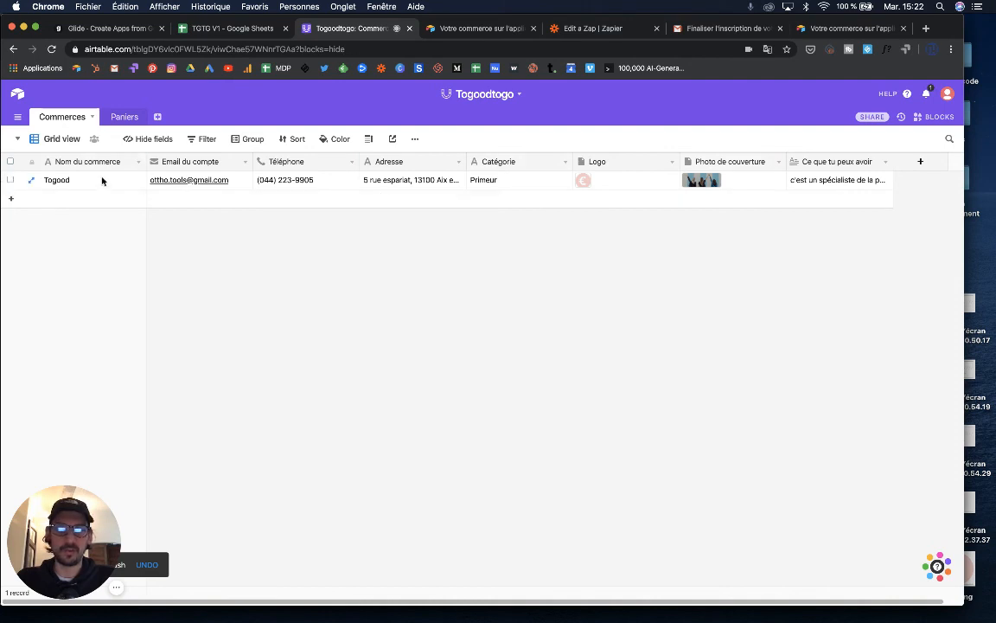
click(237, 32)
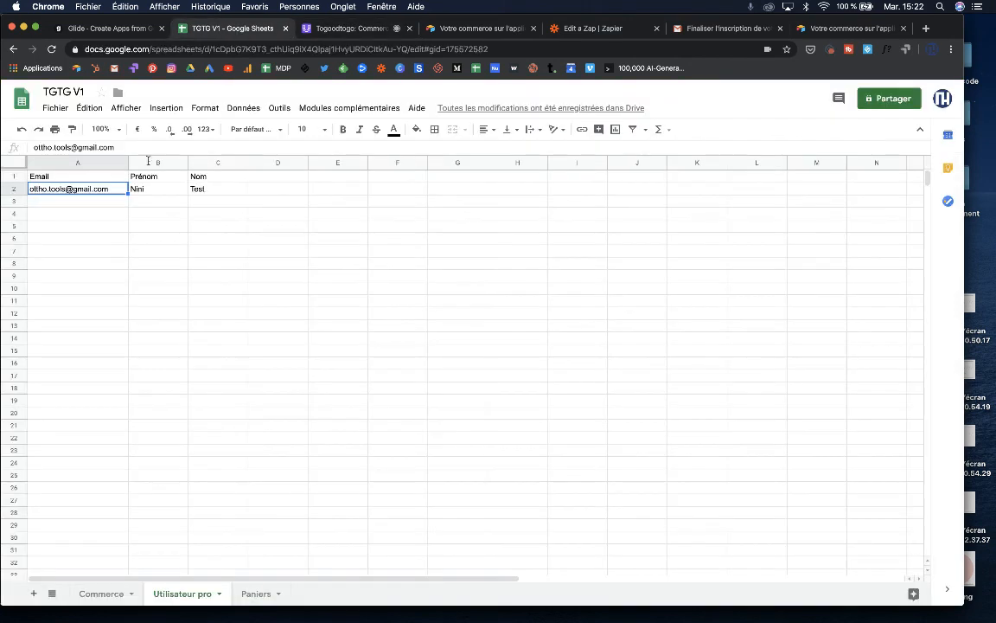
- Check the Commerces sheet's Good Luck Dim and Tonga Room rows against Glide's Commerce table
click(101, 596)
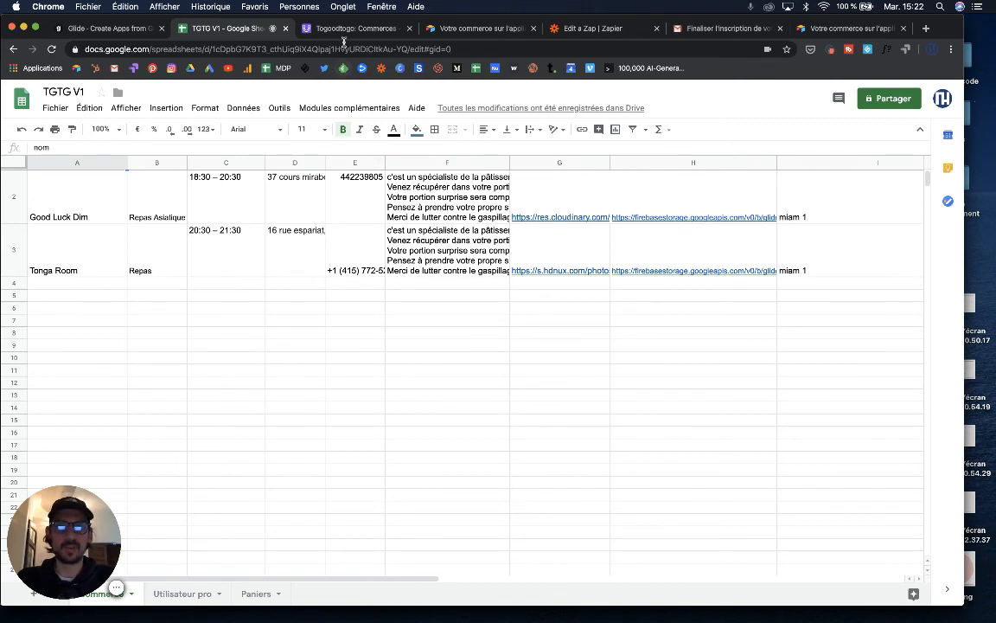
click(844, 28)
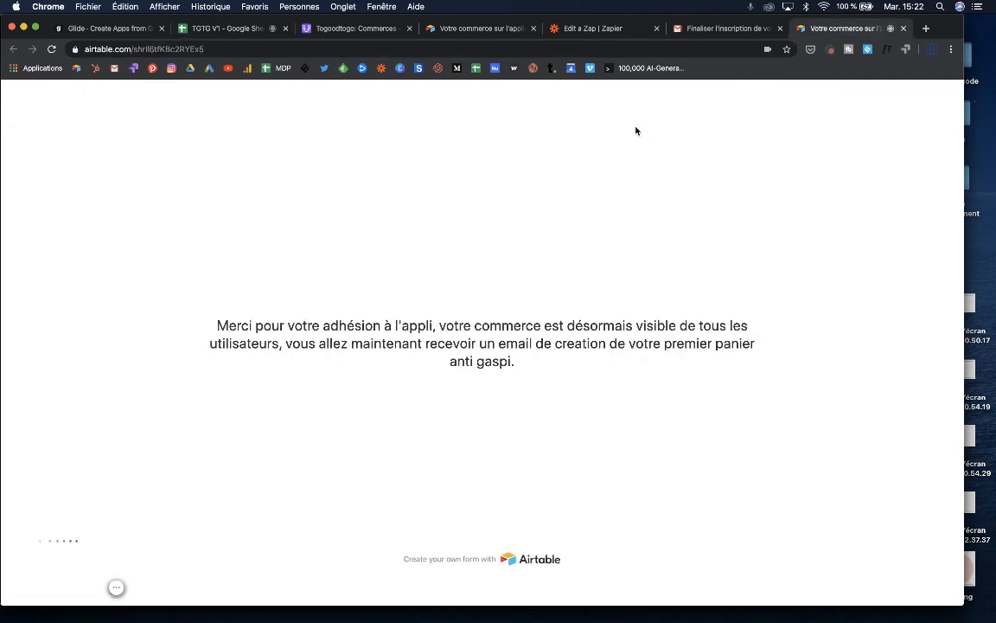
click(118, 34)
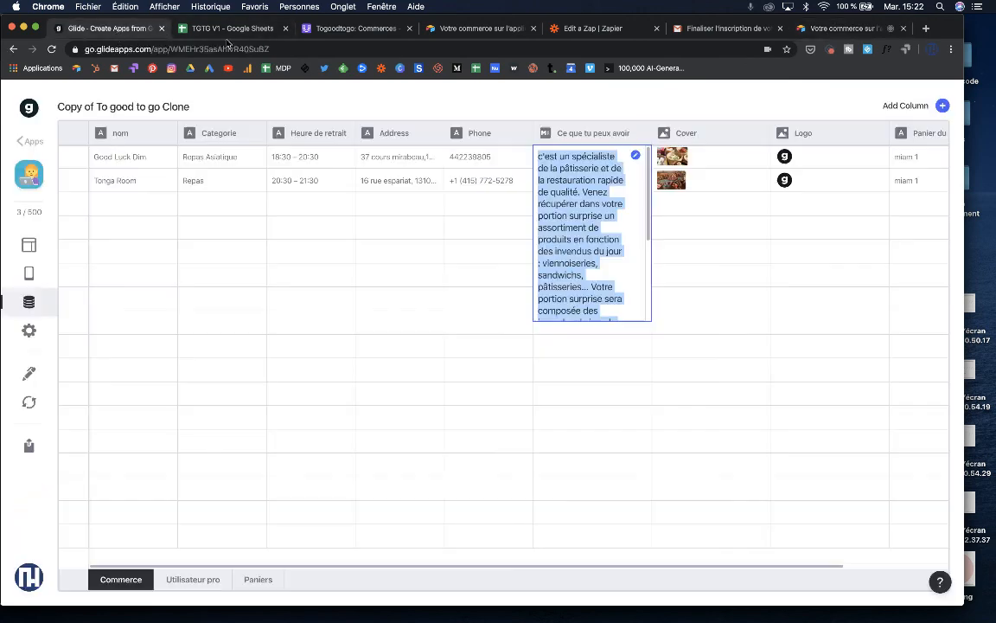
- Return to the Togoodtogo base's Commerces grid, showing the single Togood record in category Primeur
click(311, 29)
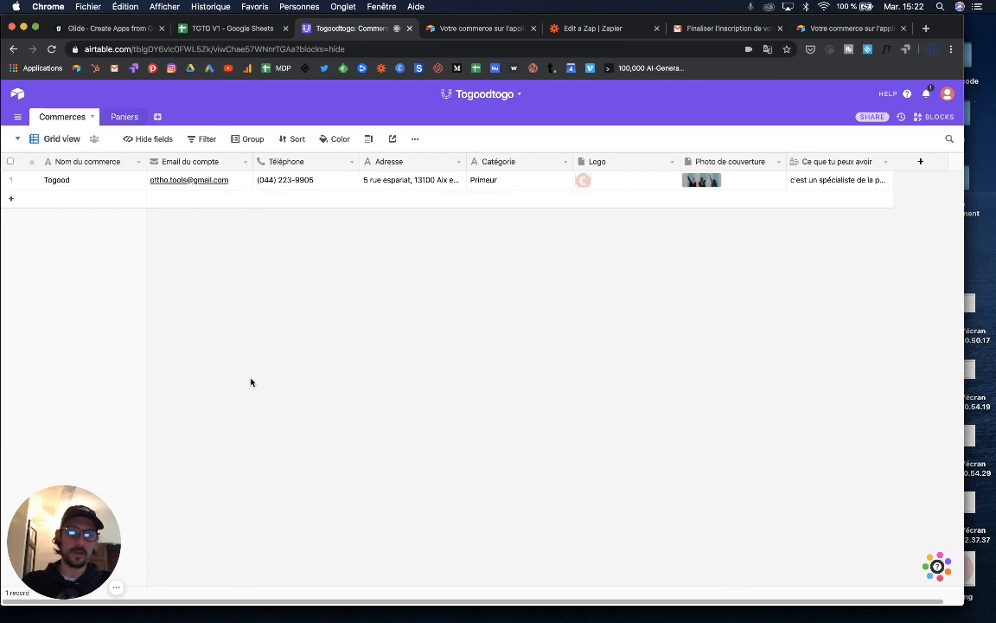
mouse_move(115, 594)
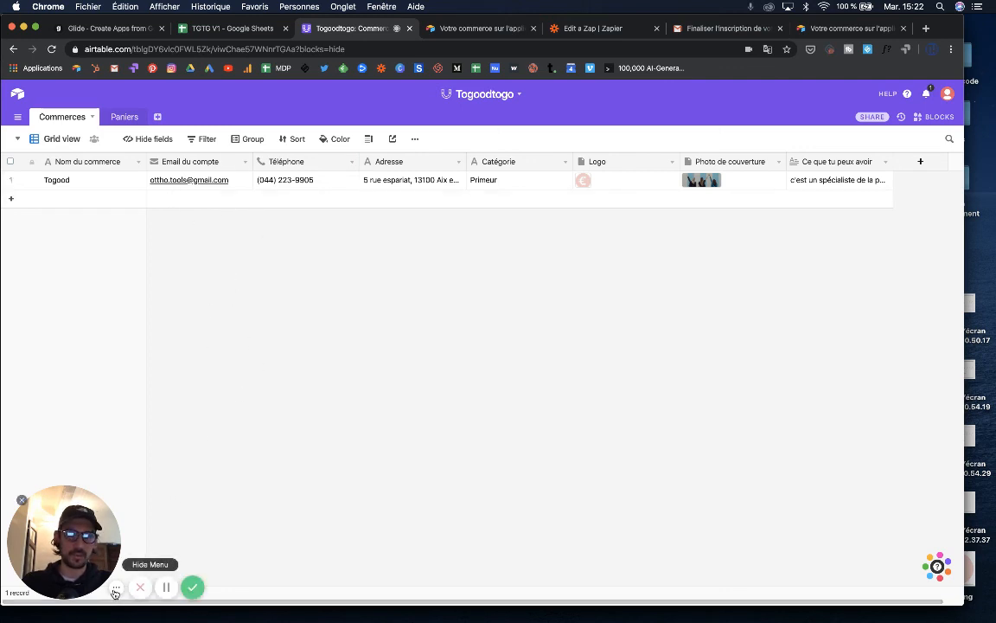